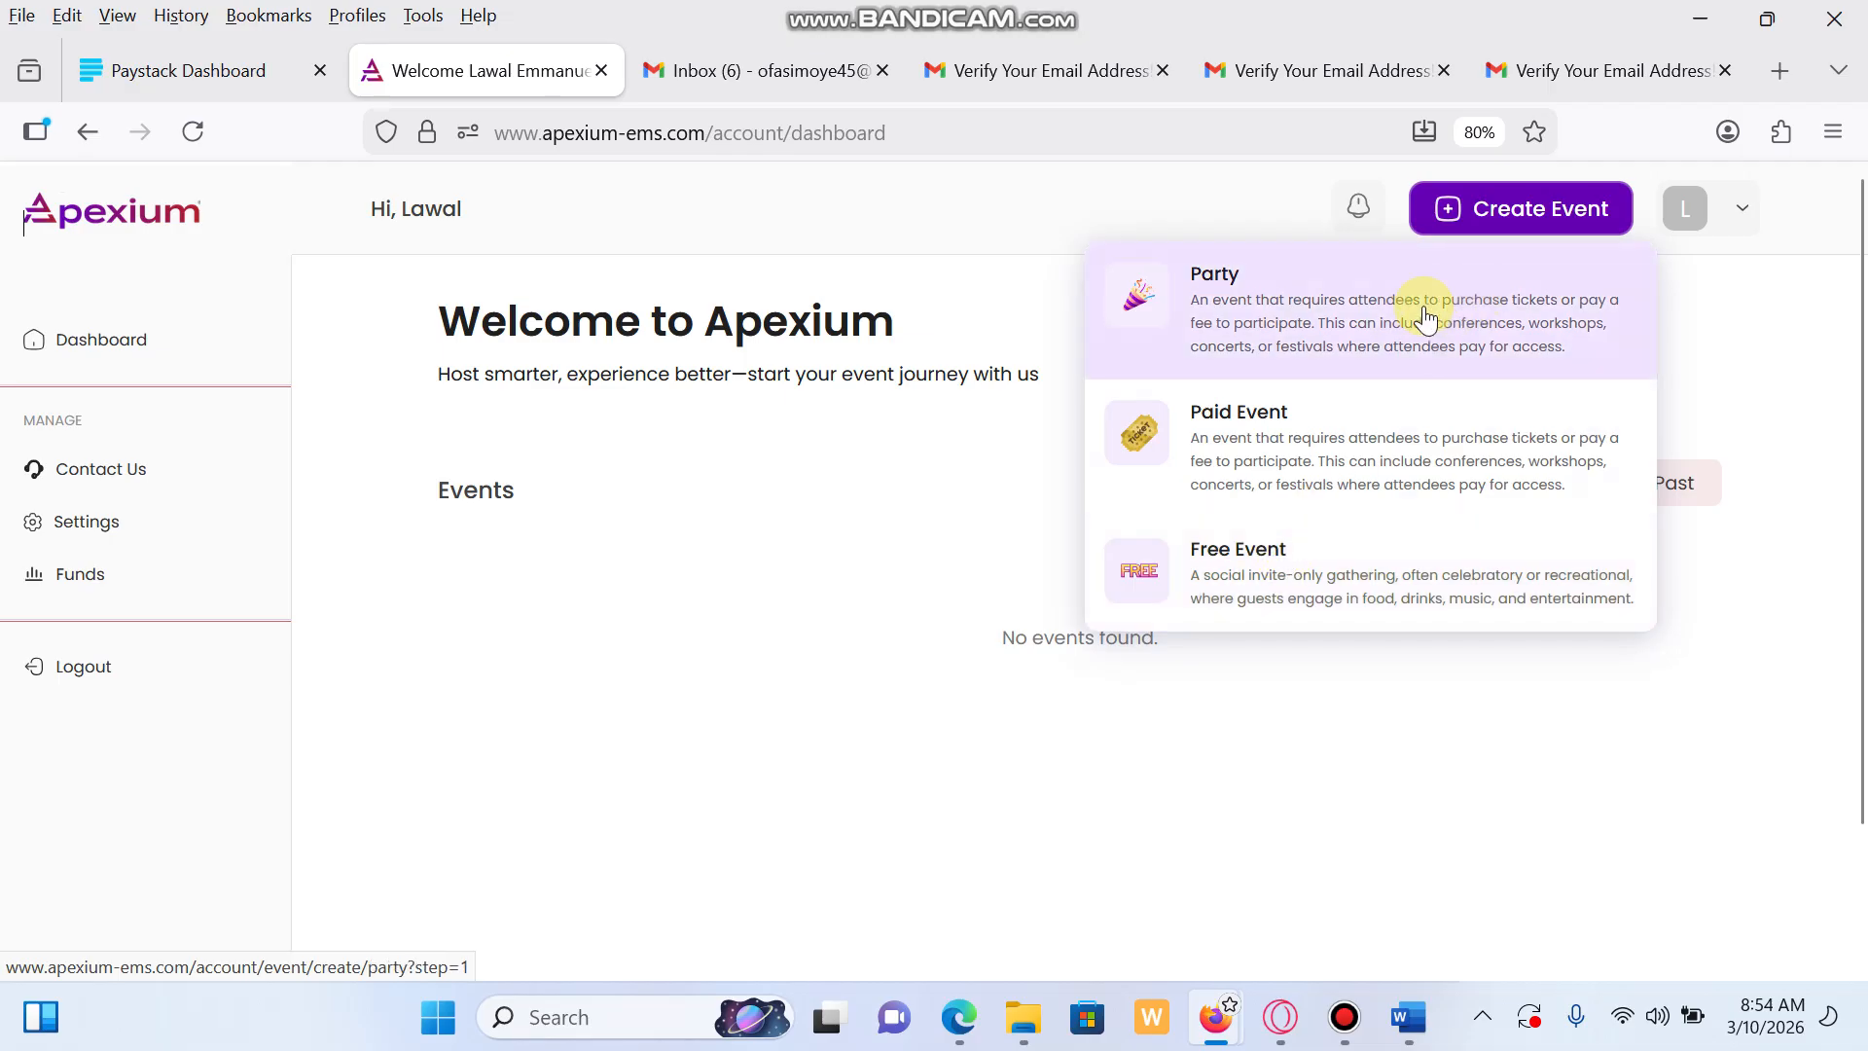
Choose Party from the Create Event menu to open the new Party event form
click(1422, 319)
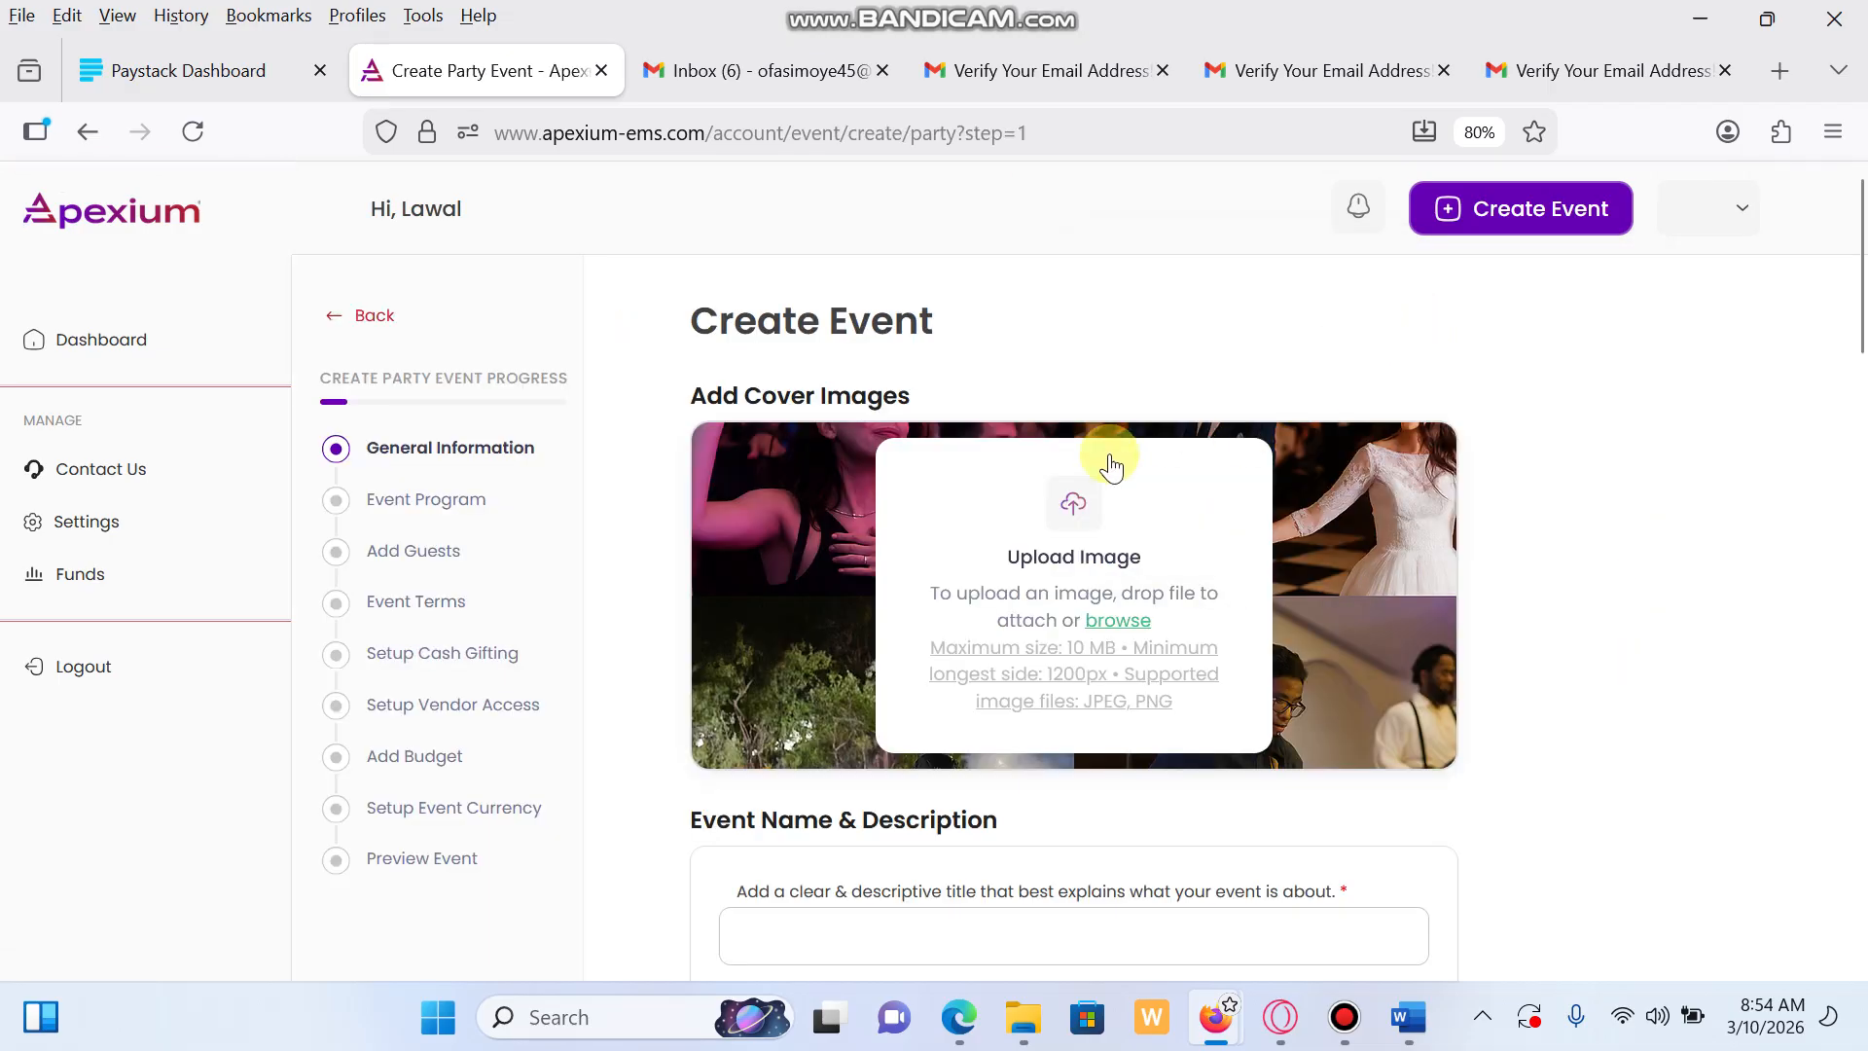
Upload the categories_Art & Creative image as the event's cover image
scroll(1476, 646, down, 1)
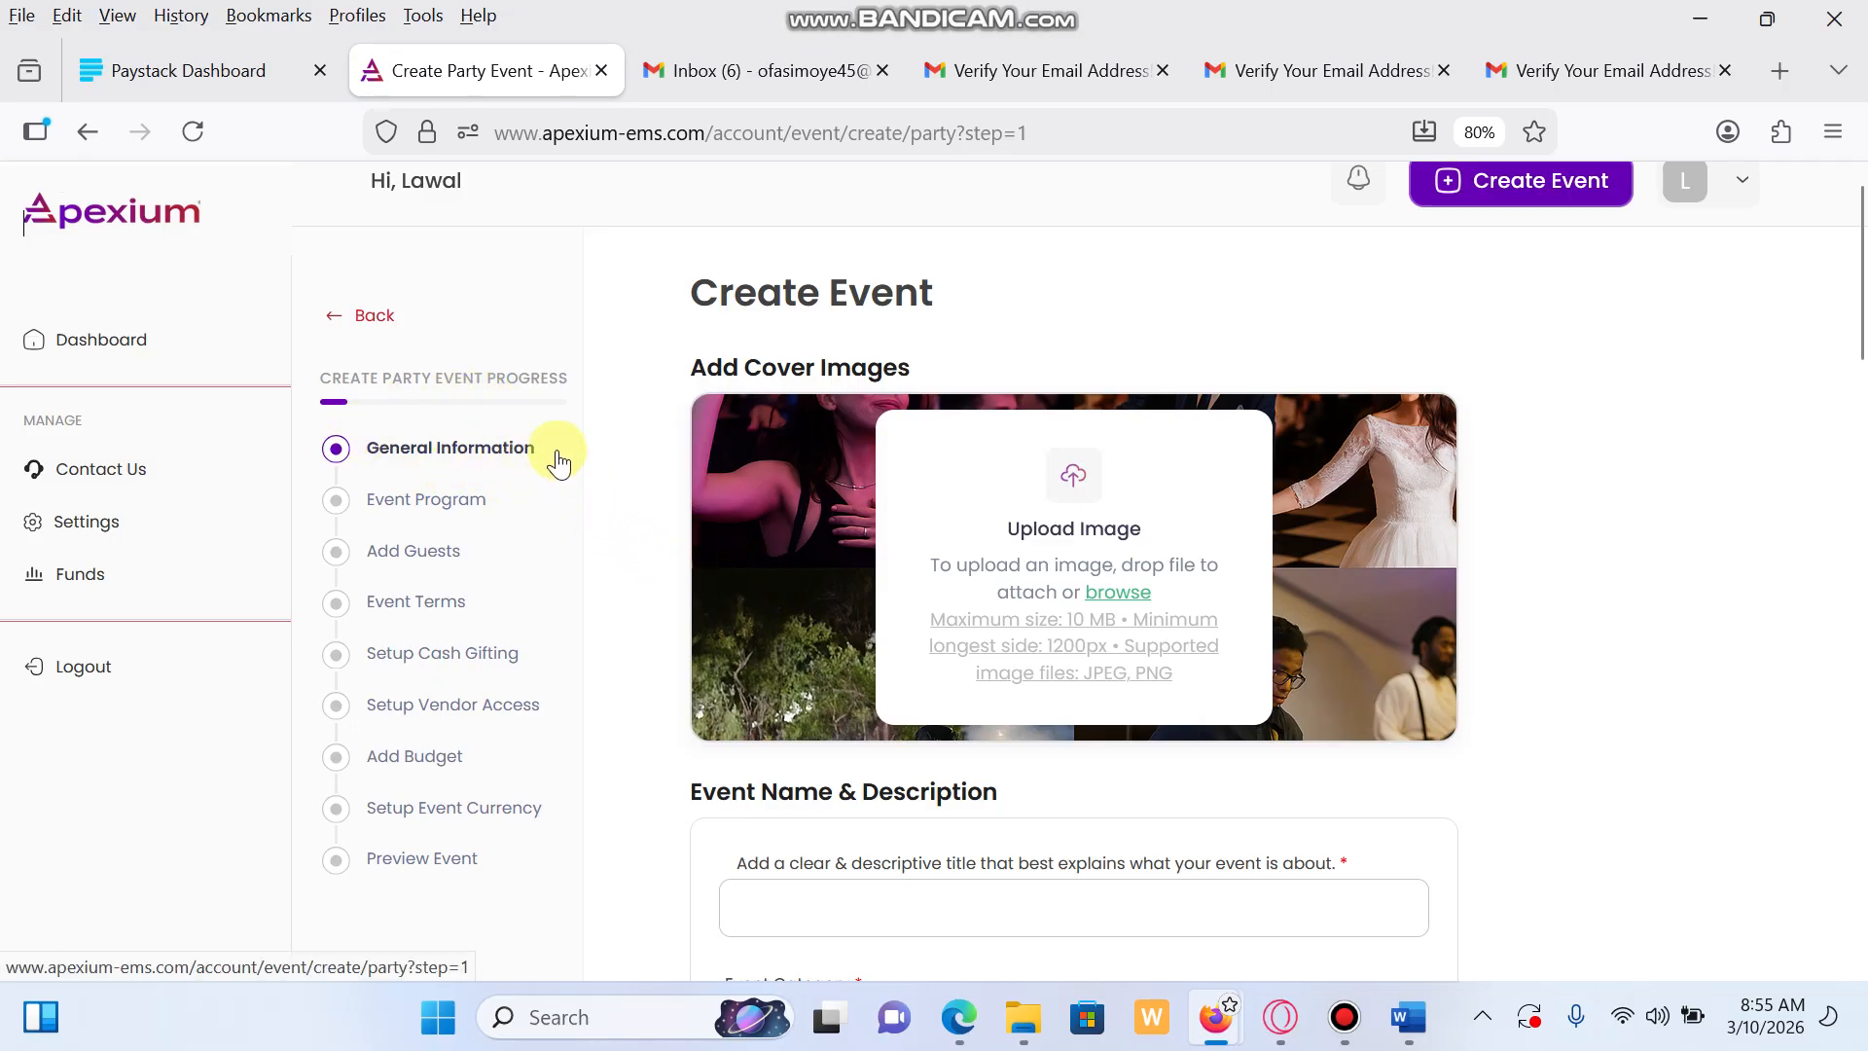
scroll(1118, 587, down, 2)
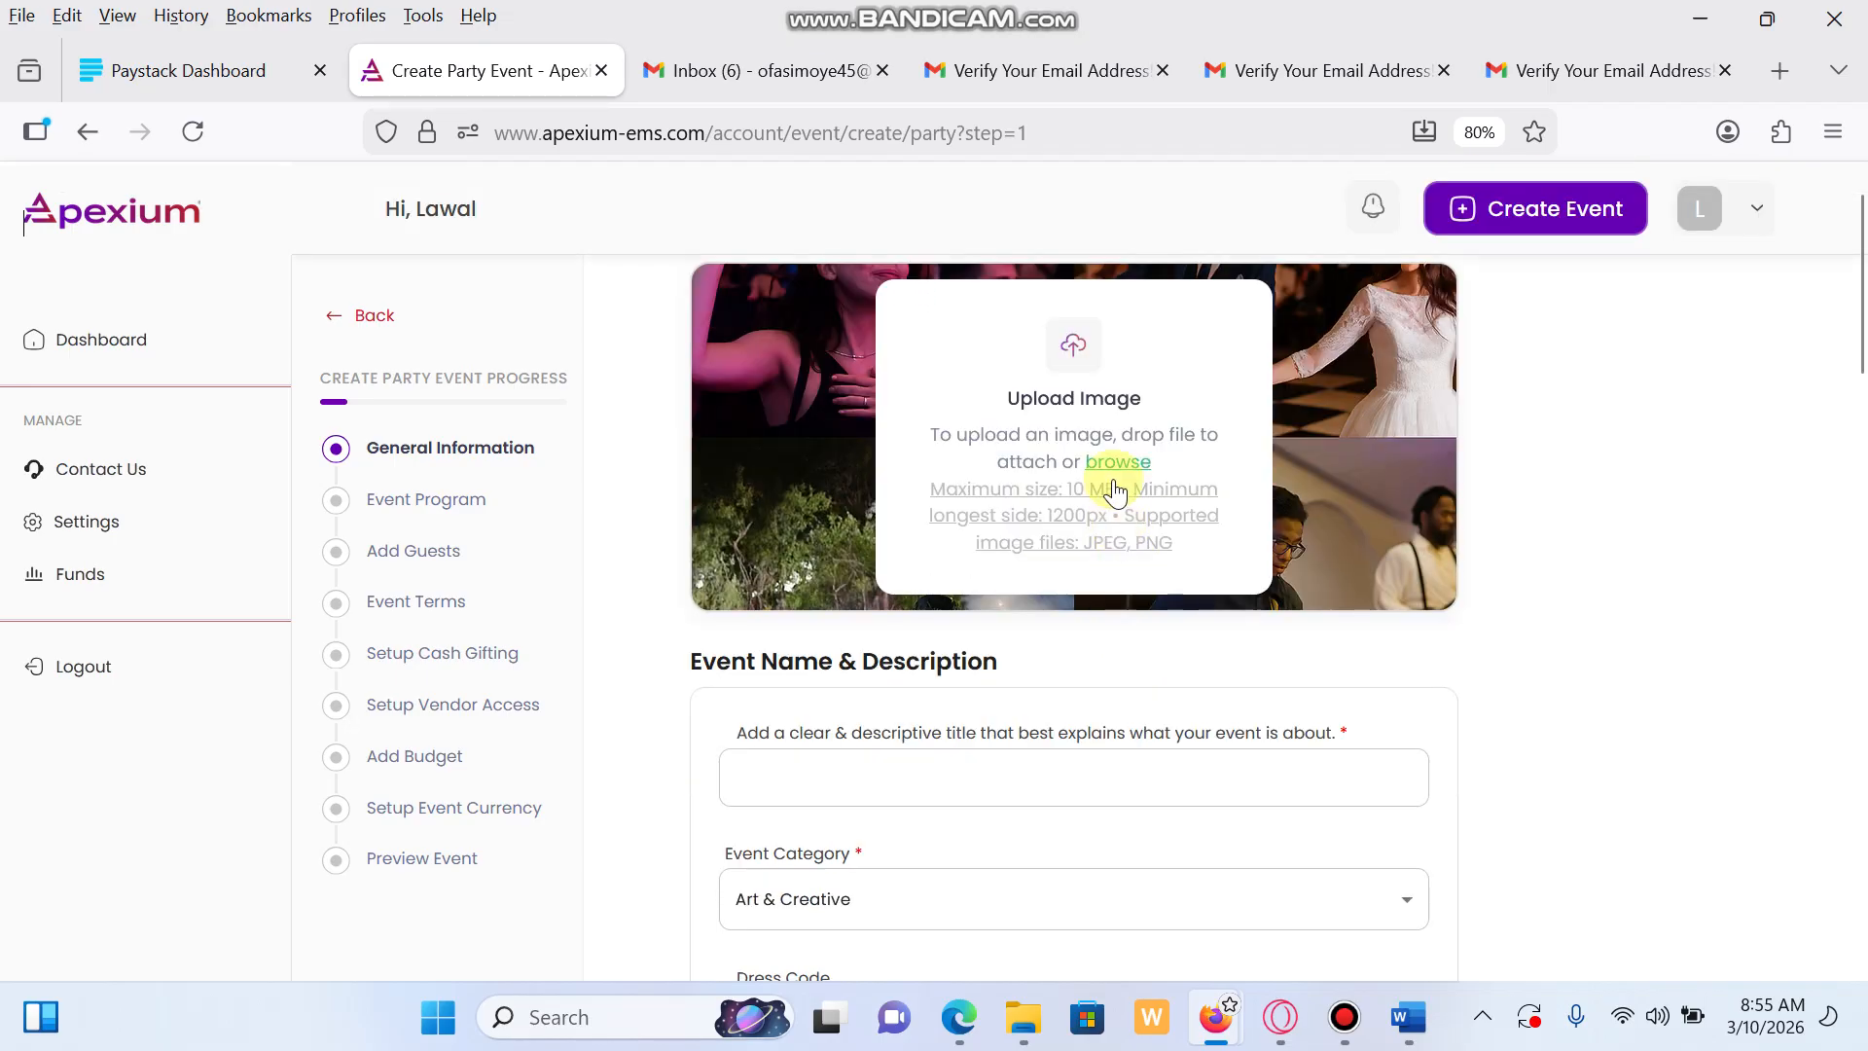
click(1118, 463)
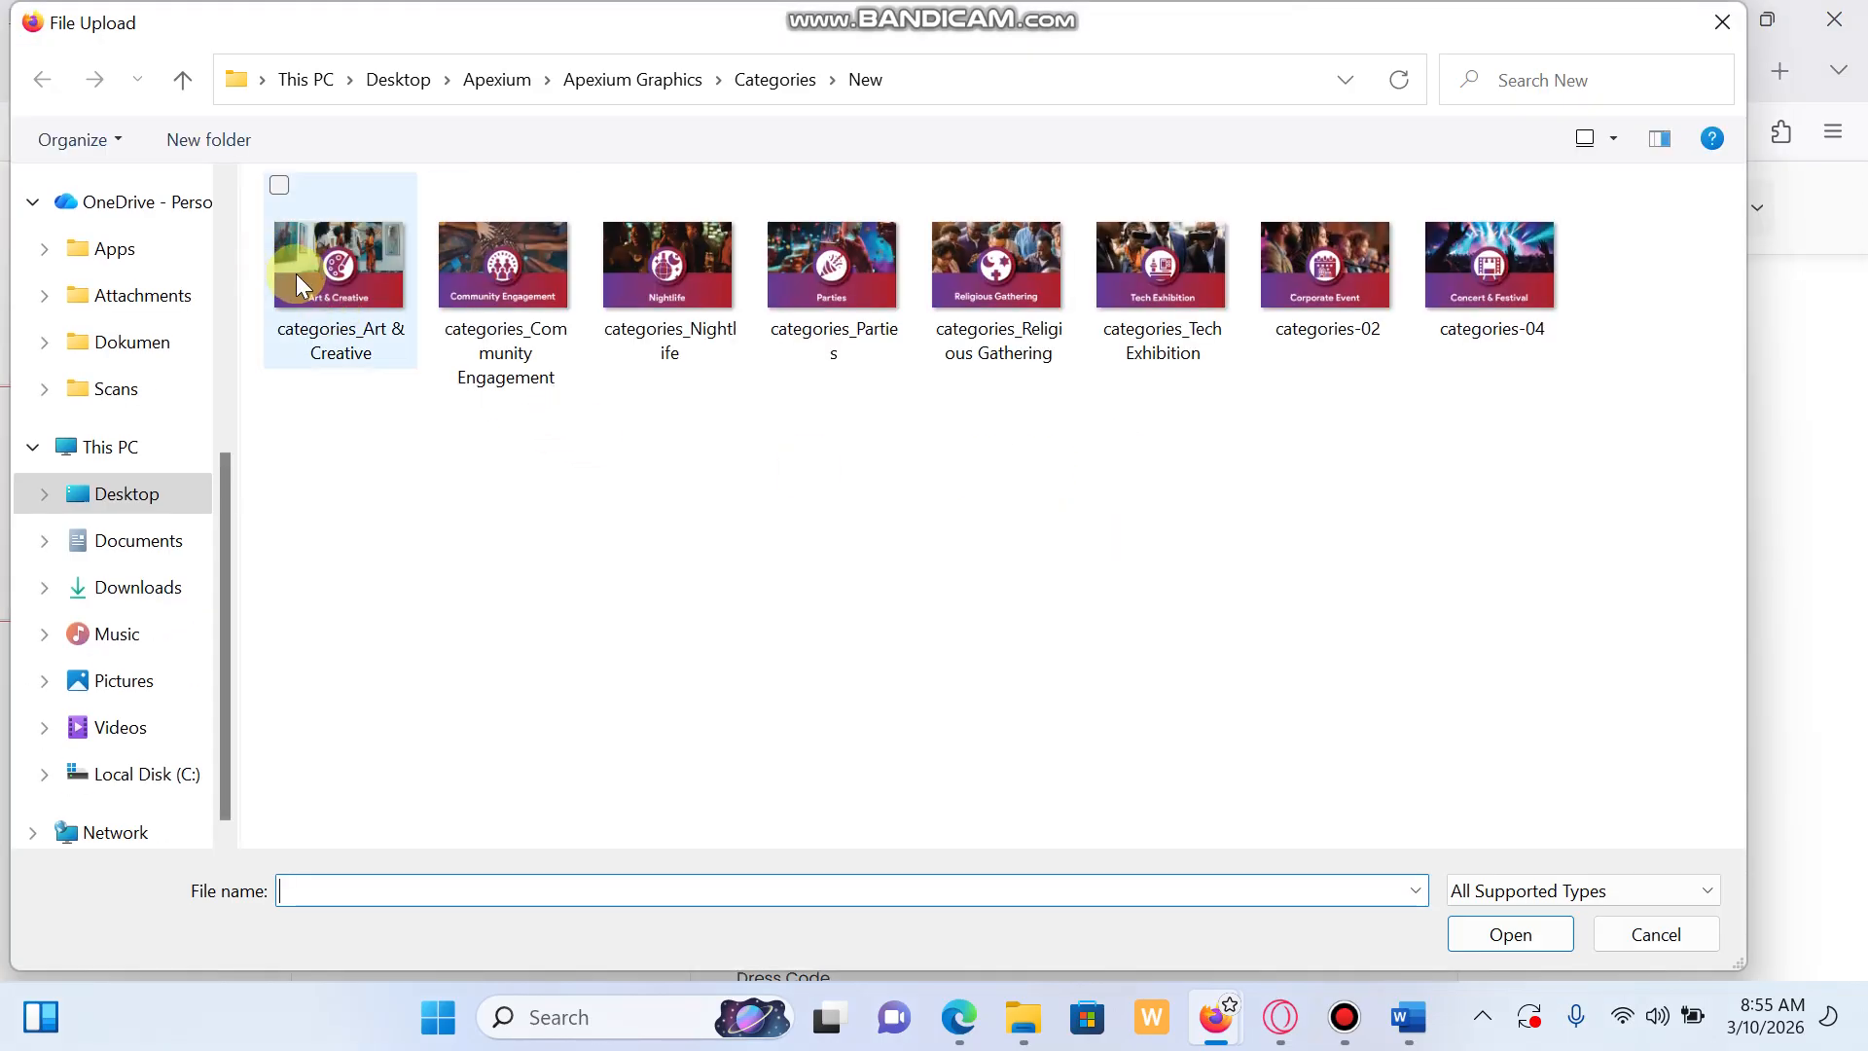
click(302, 282)
click(1519, 931)
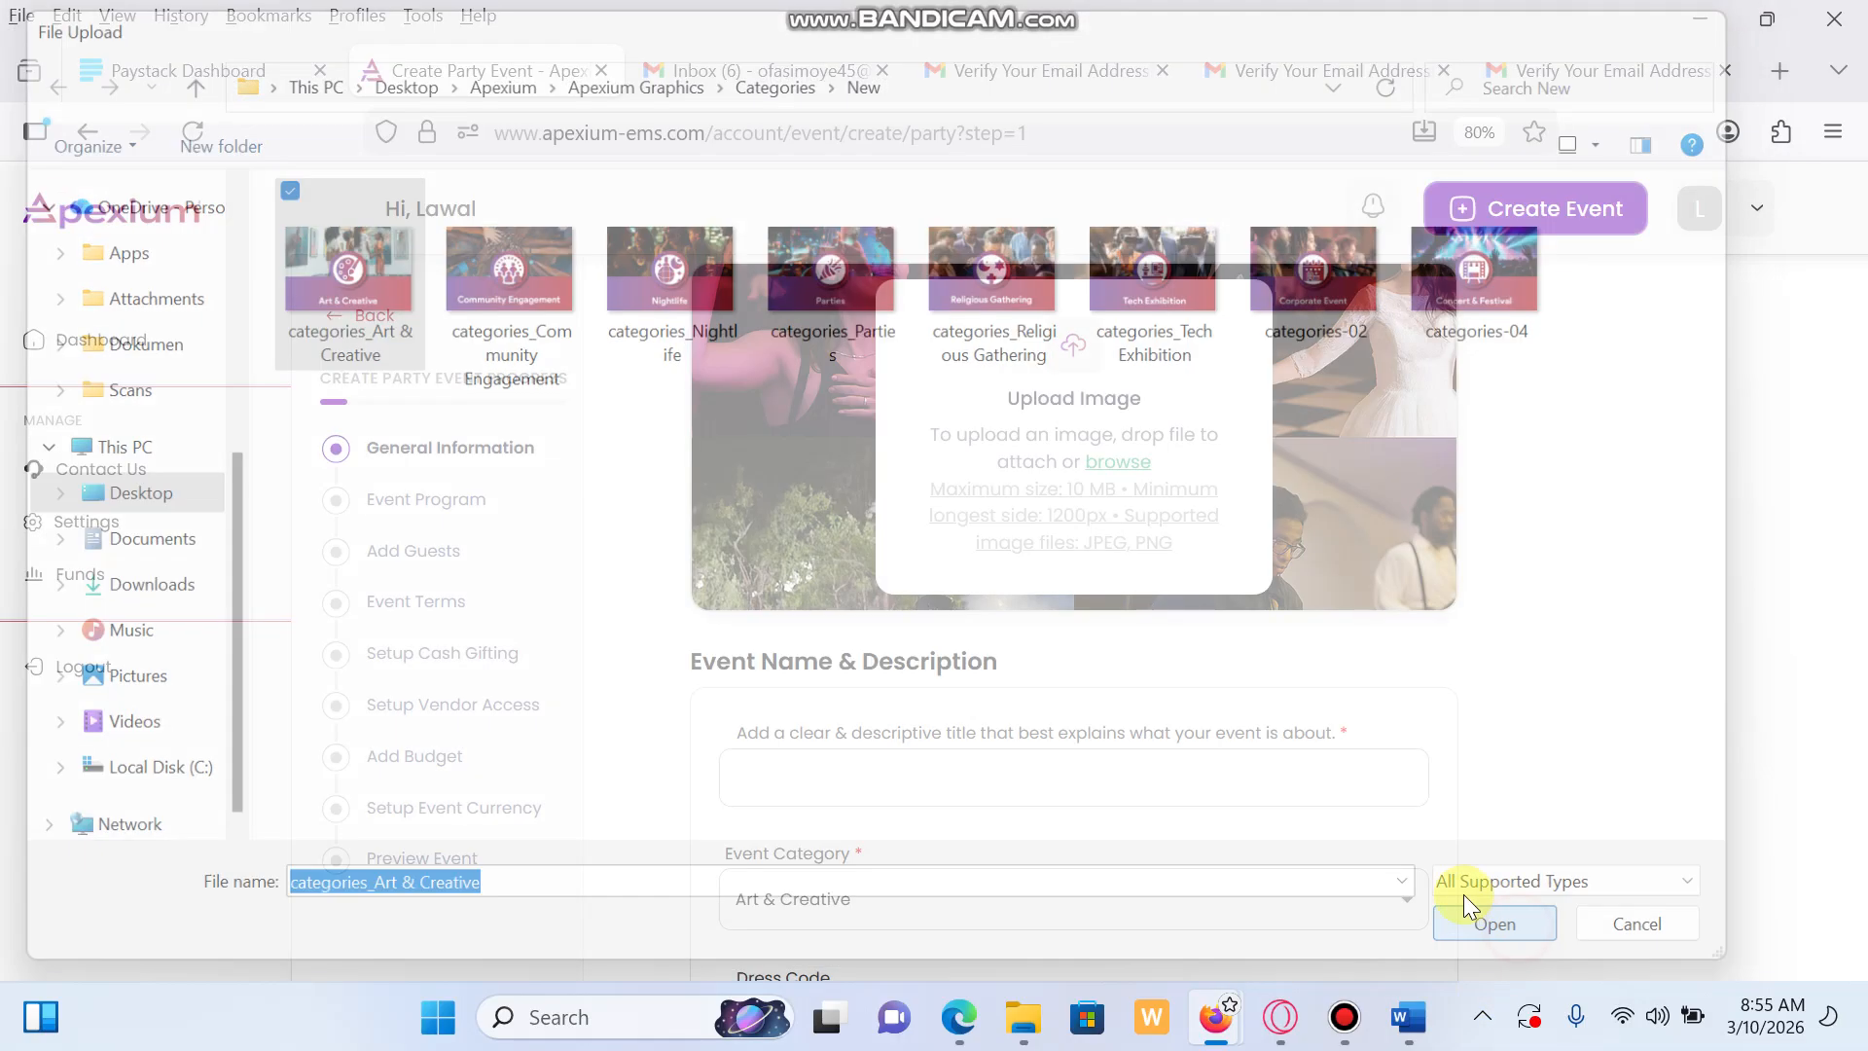
scroll(1041, 775, down, 2)
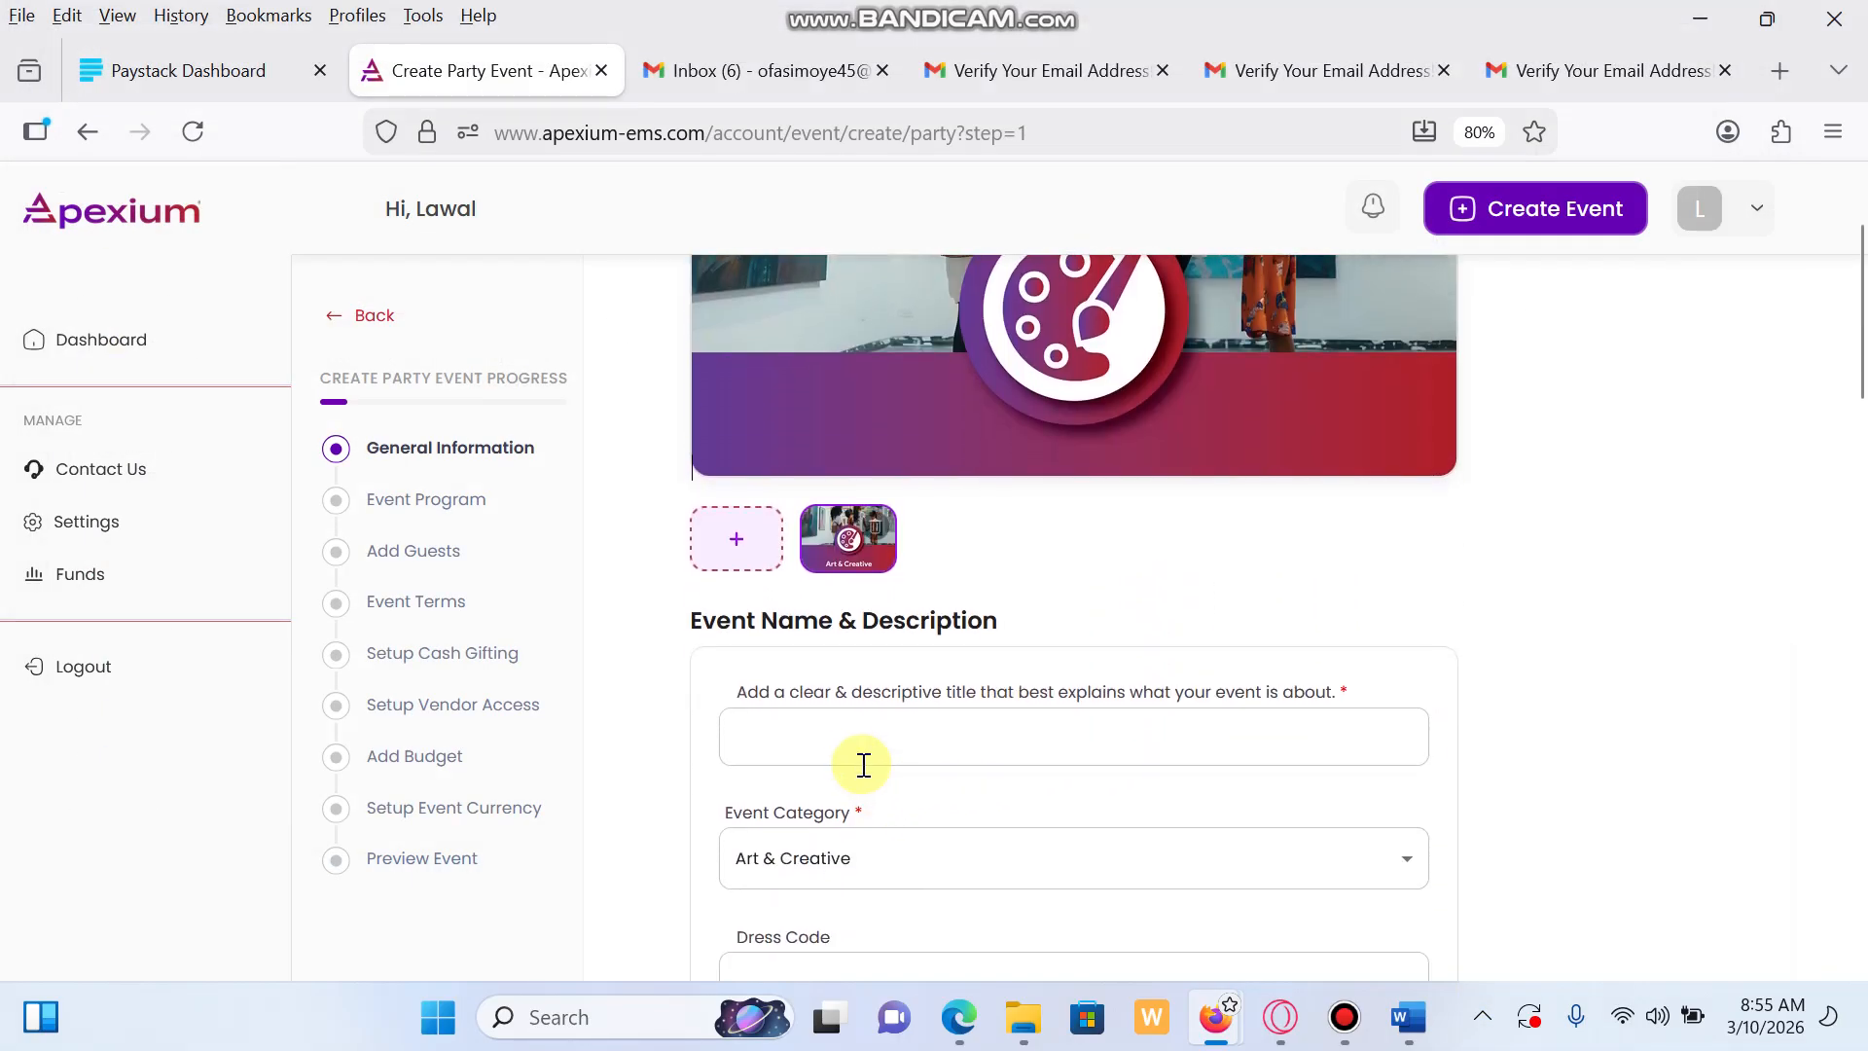
Title the event 'My birthday party', correcting the birthdat typo
click(853, 710)
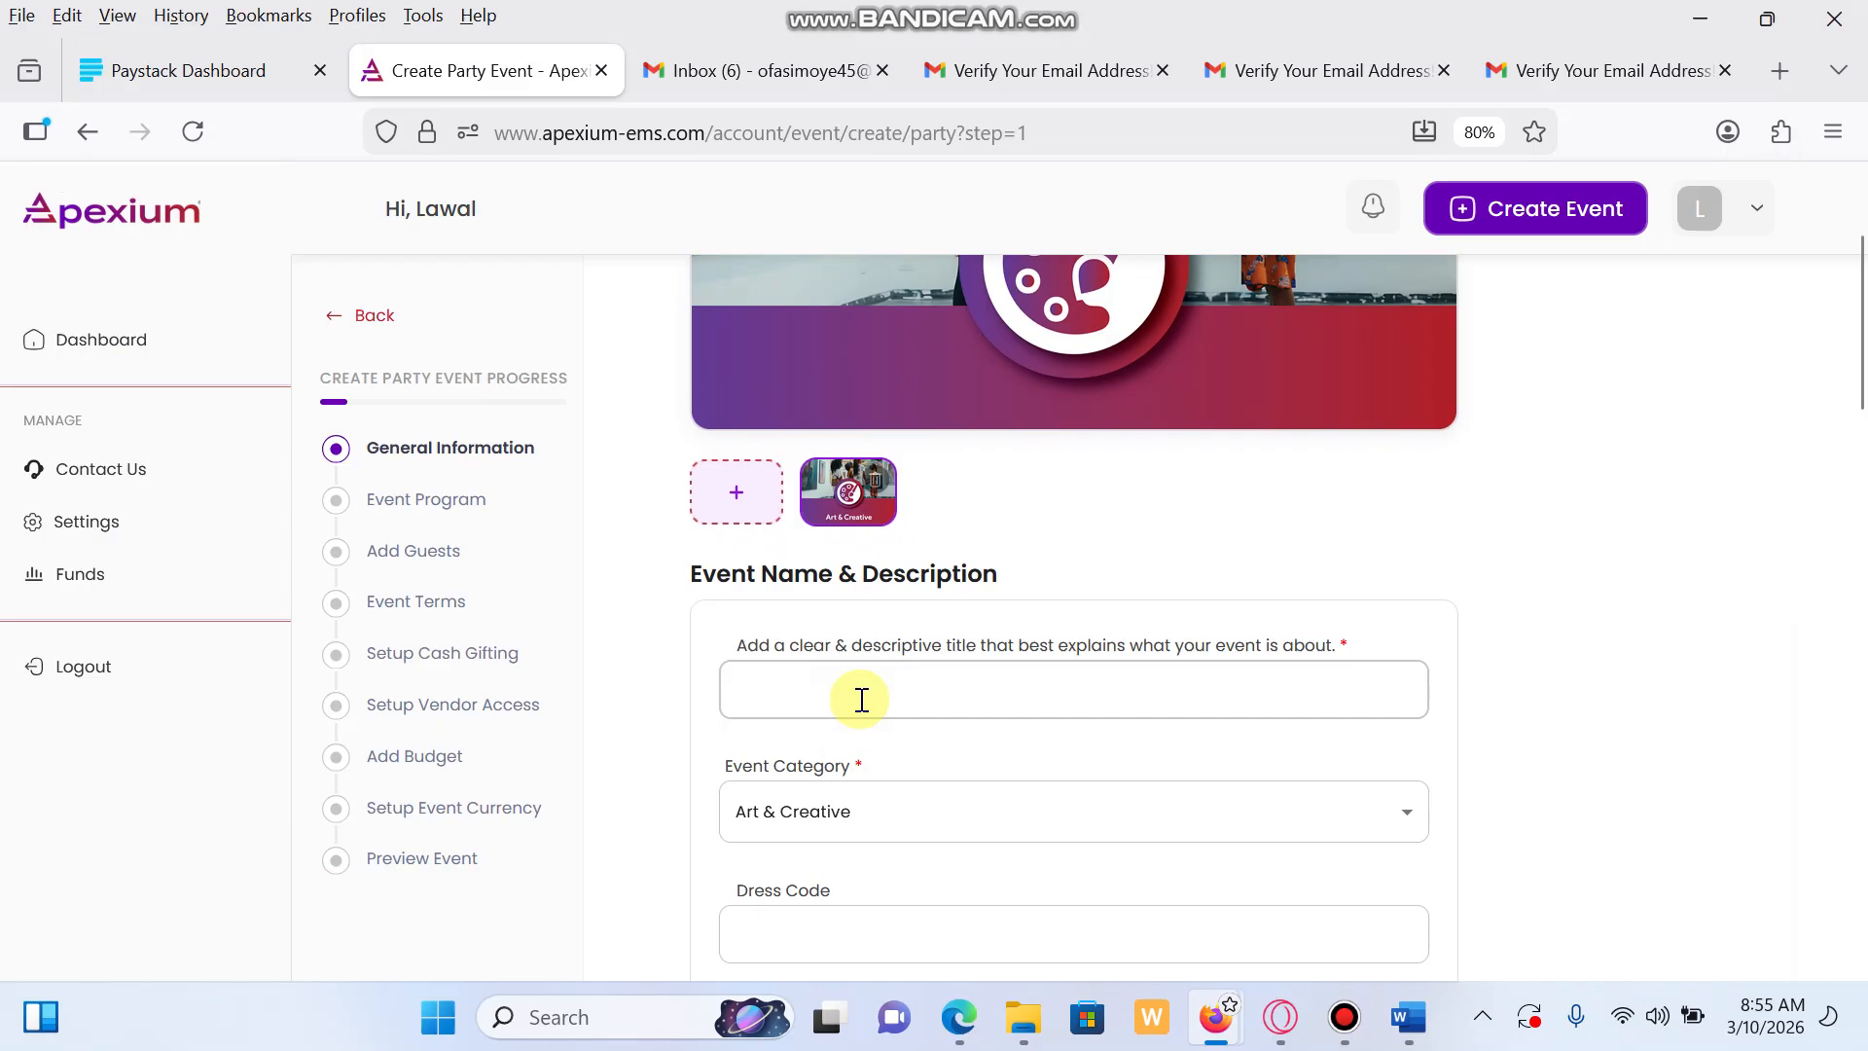
text(My )
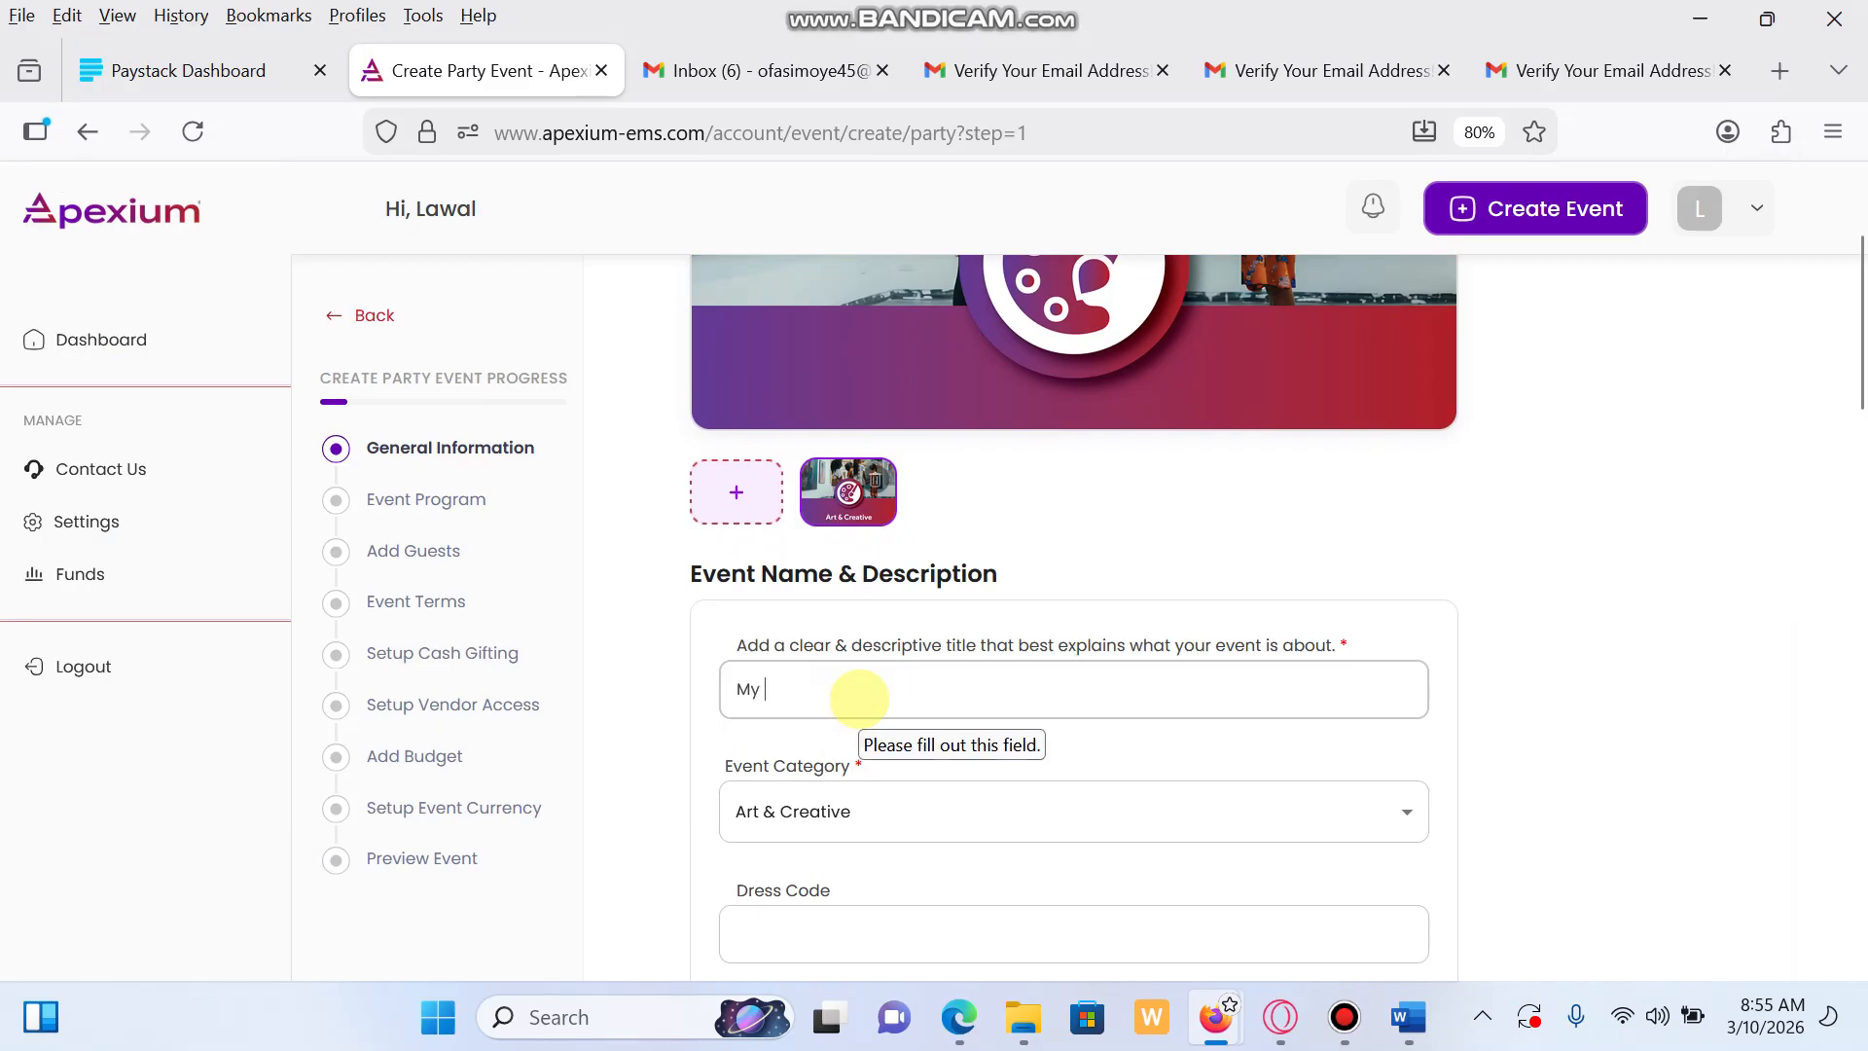
text(birthdat party)
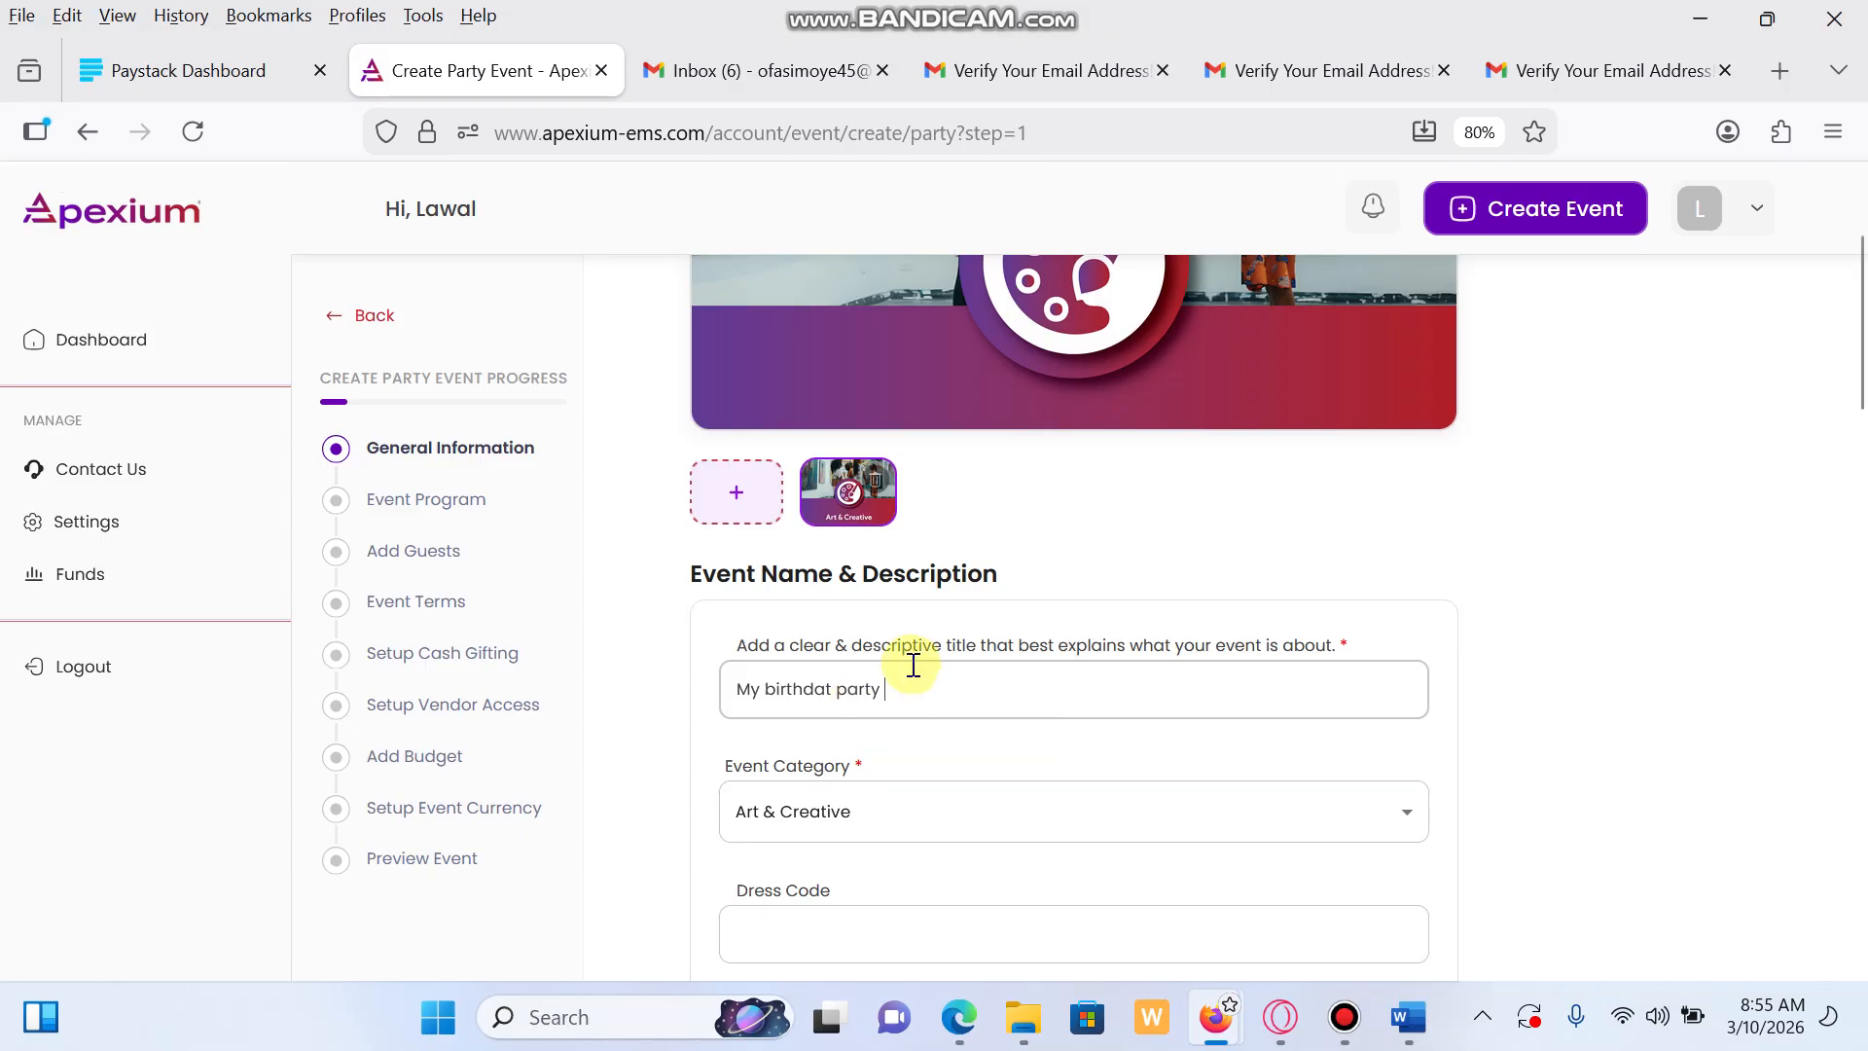
click(832, 690)
key(BackSpace)
text(y)
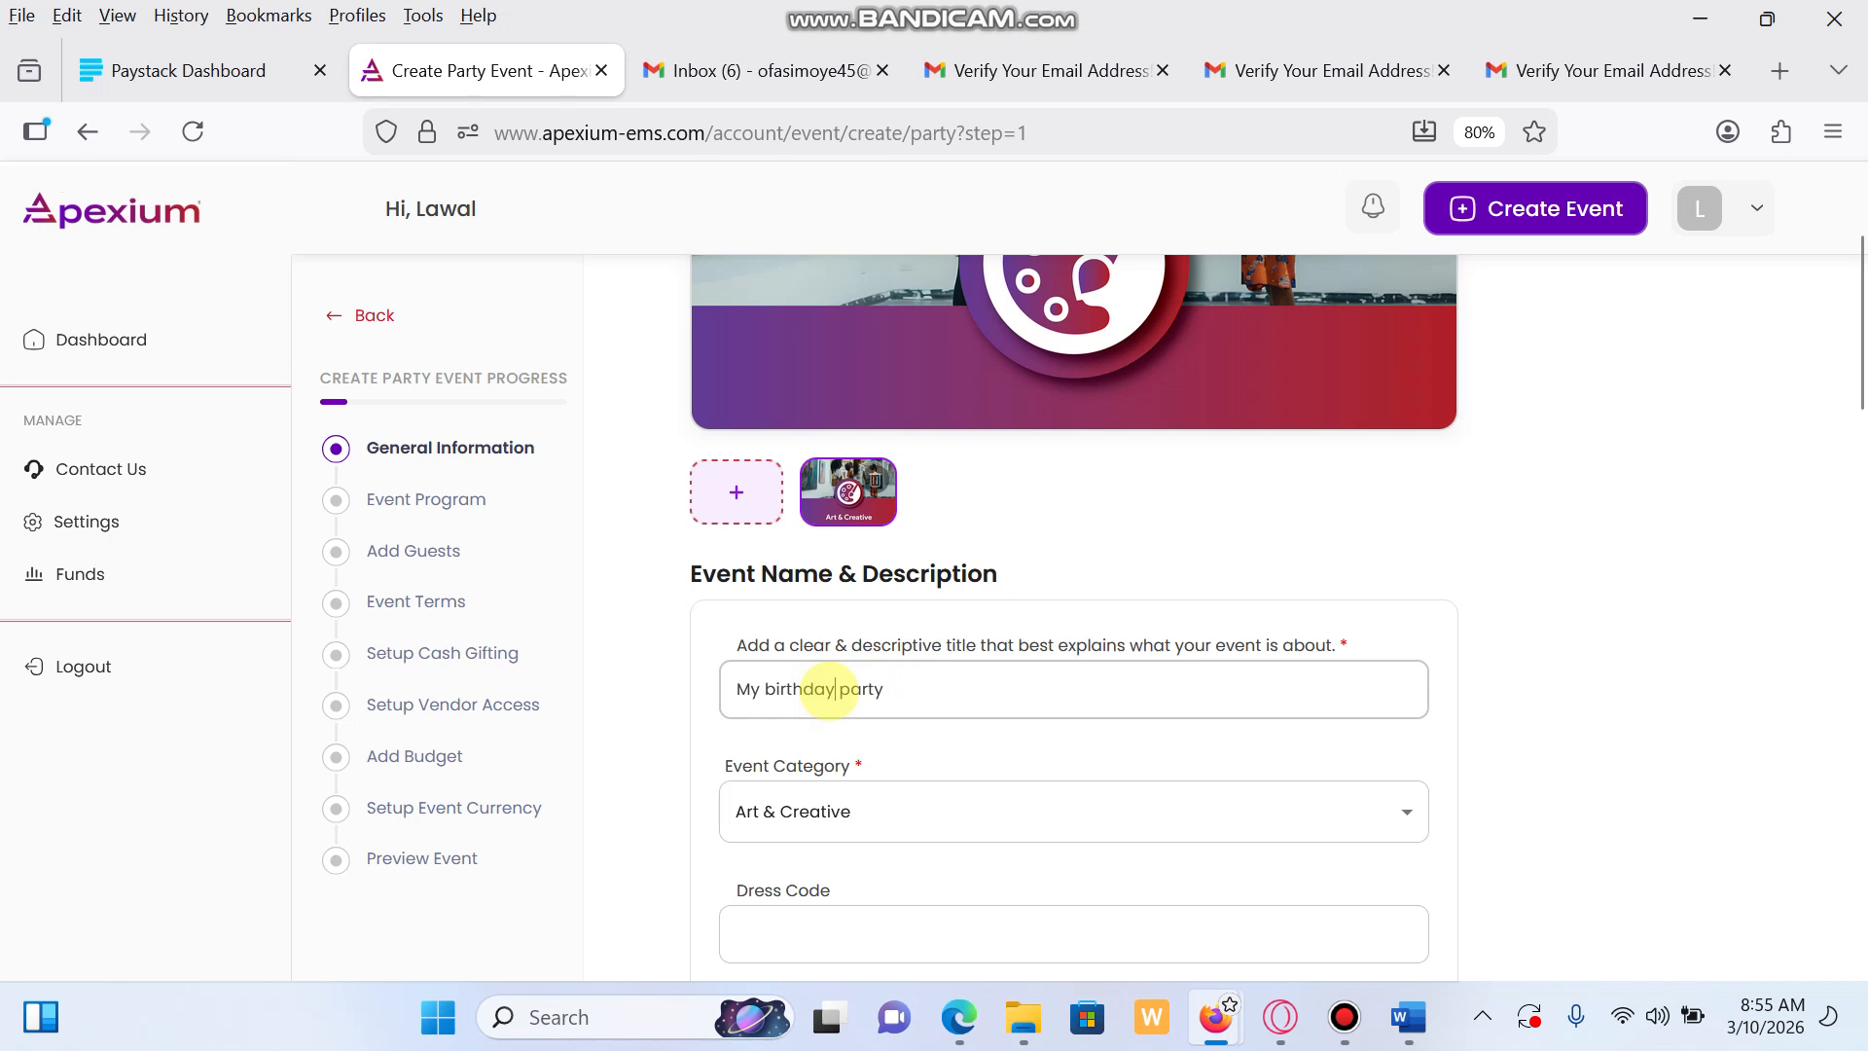
Set the event category to Parties
scroll(1242, 891, down, 2)
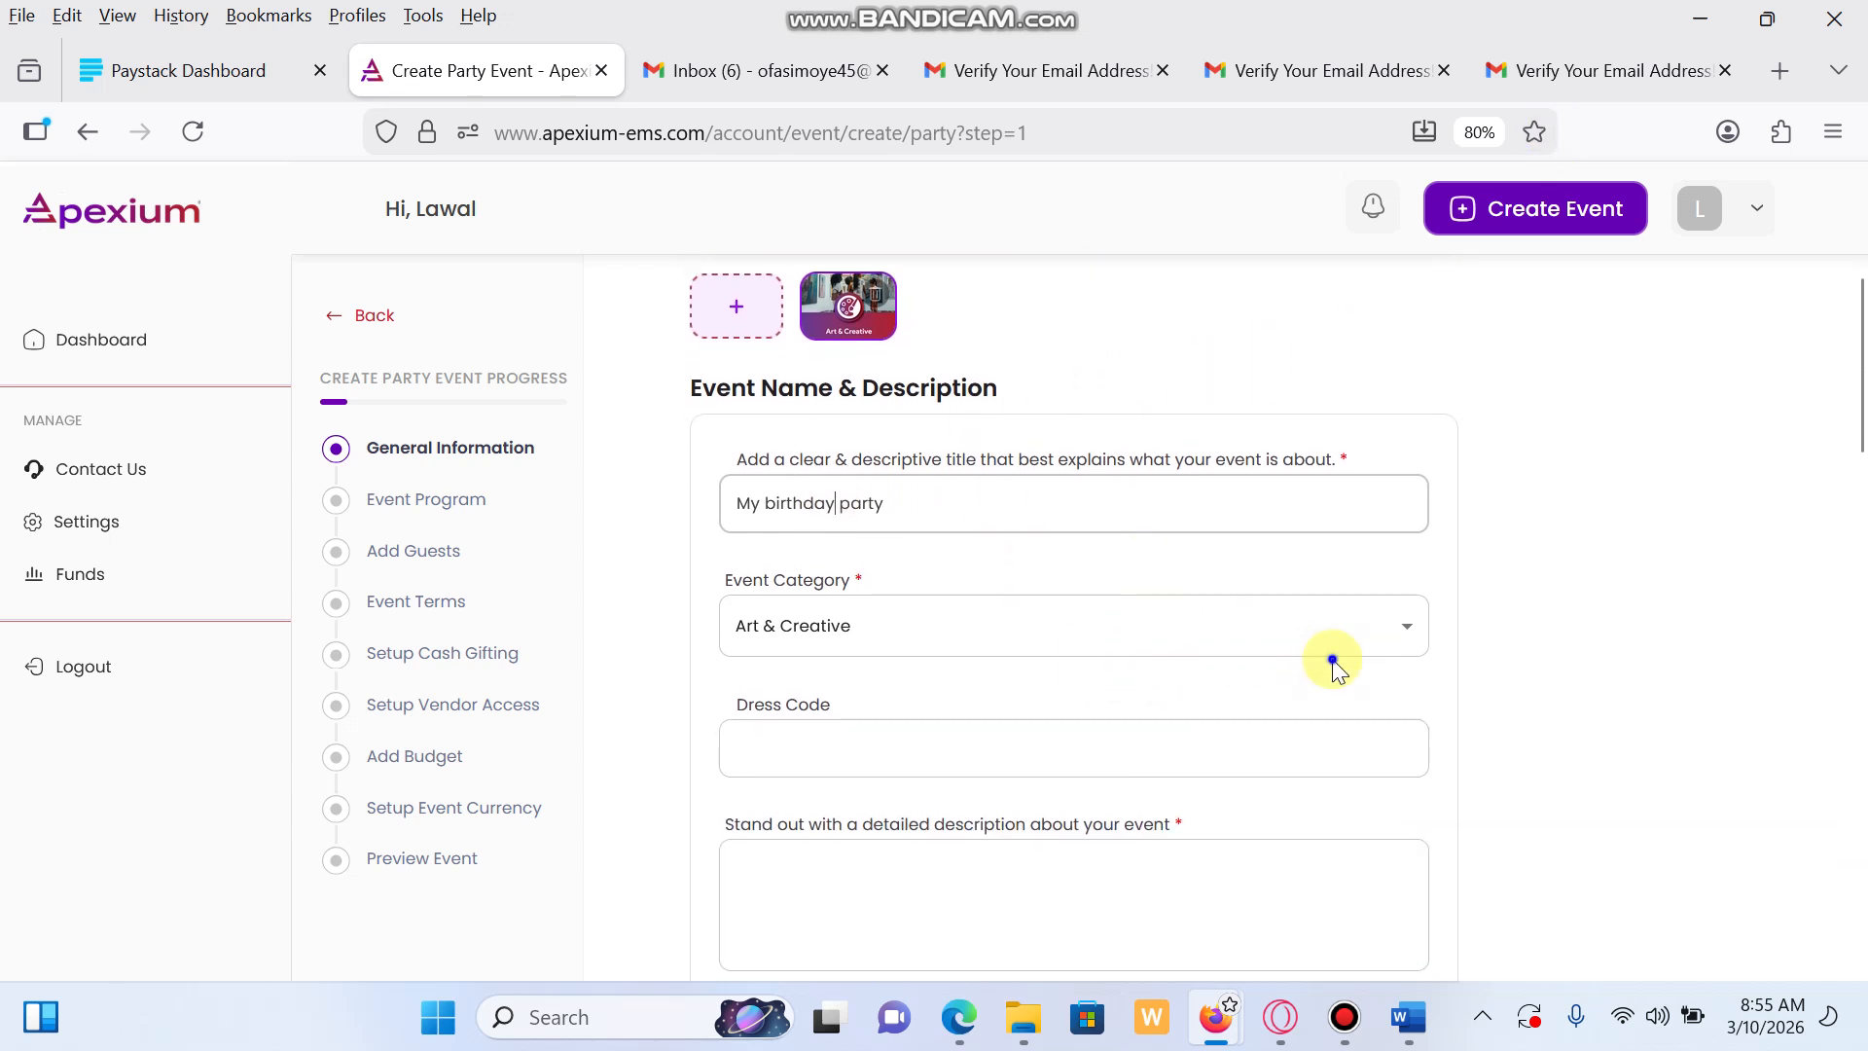
right_click(1356, 646)
click(1301, 626)
click(1301, 626)
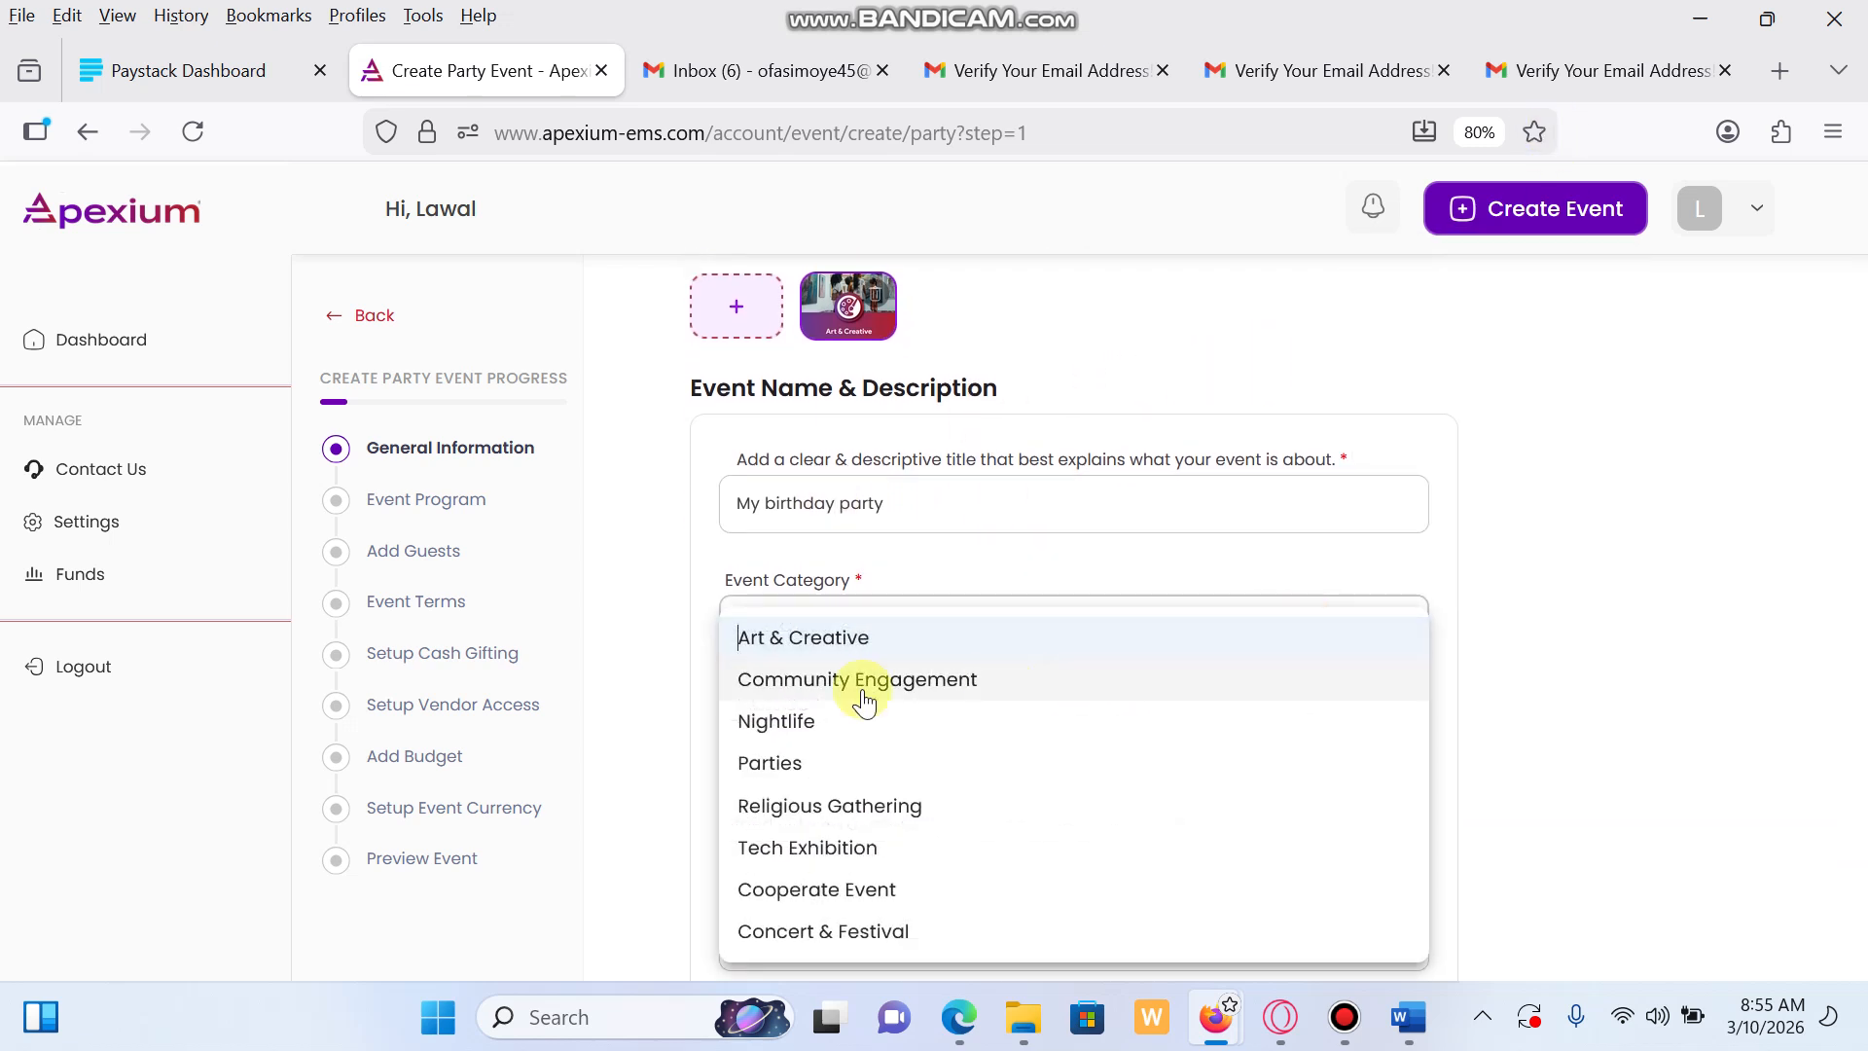
click(802, 766)
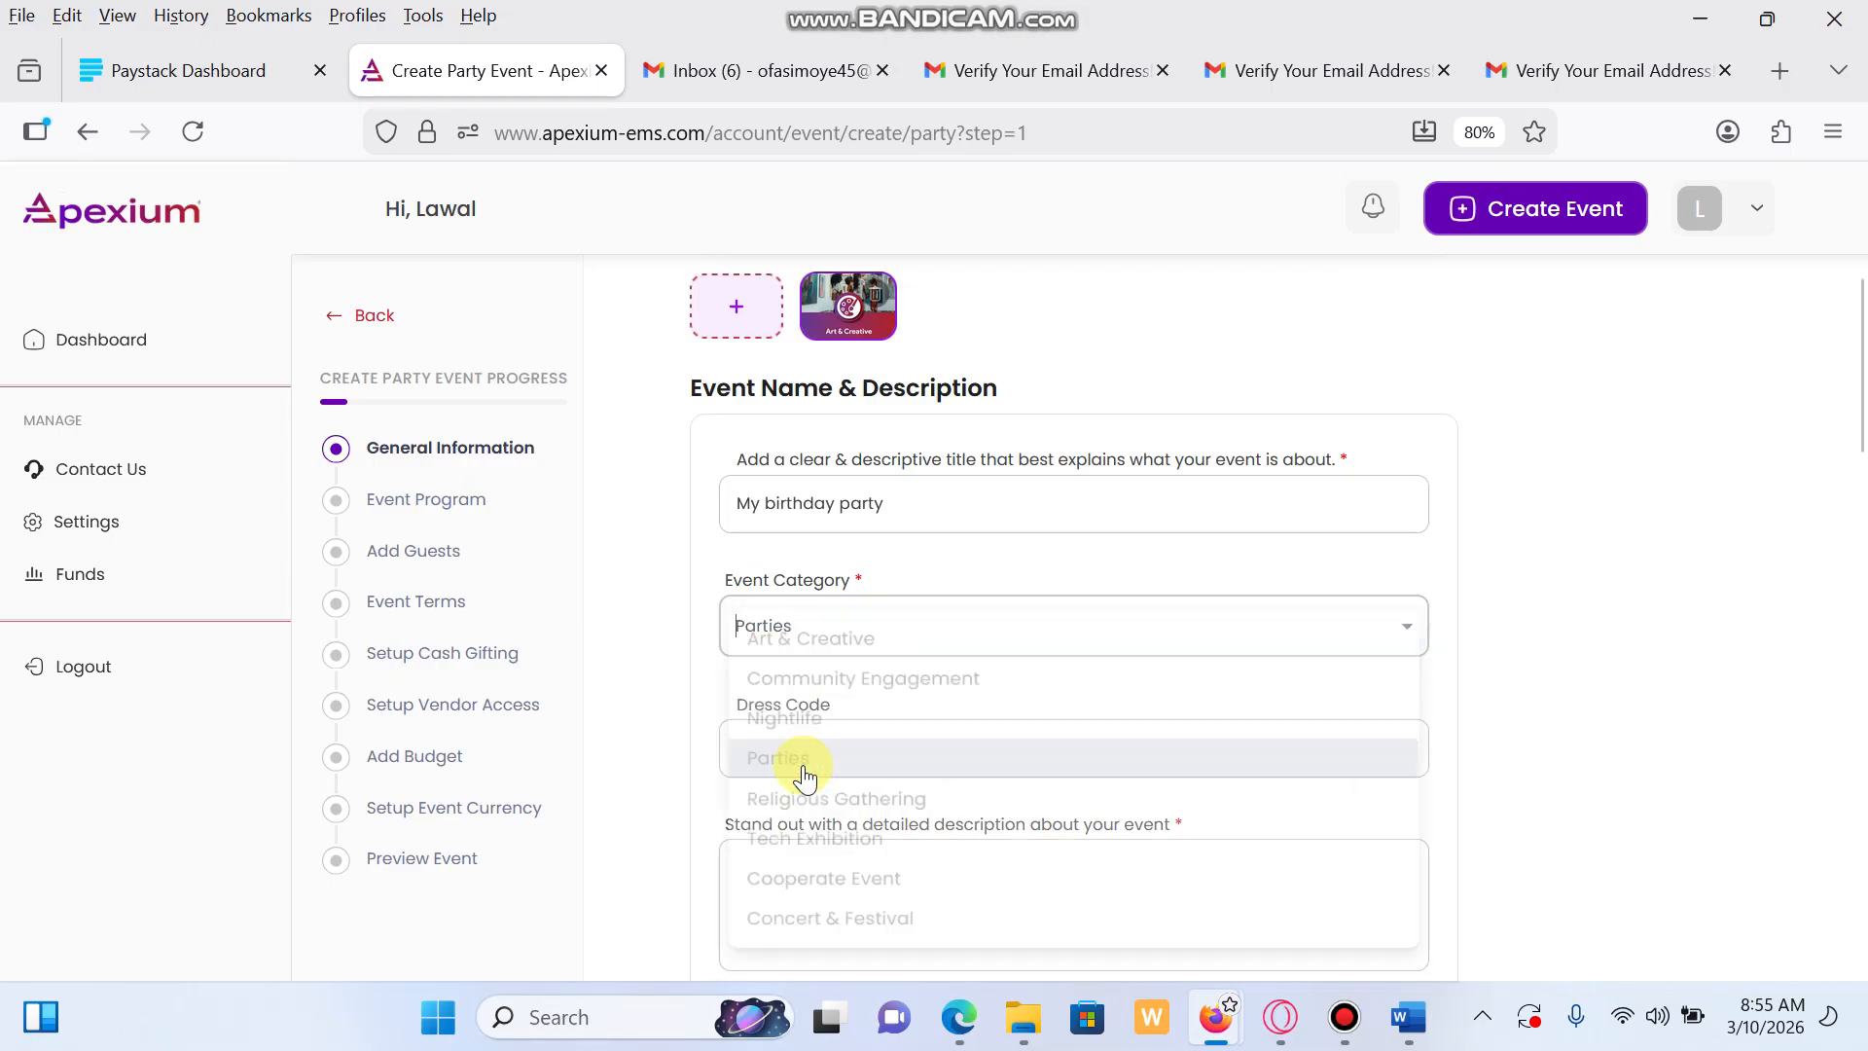
scroll(918, 734, down, 1)
Enter 'All white' as the dress code
click(918, 734)
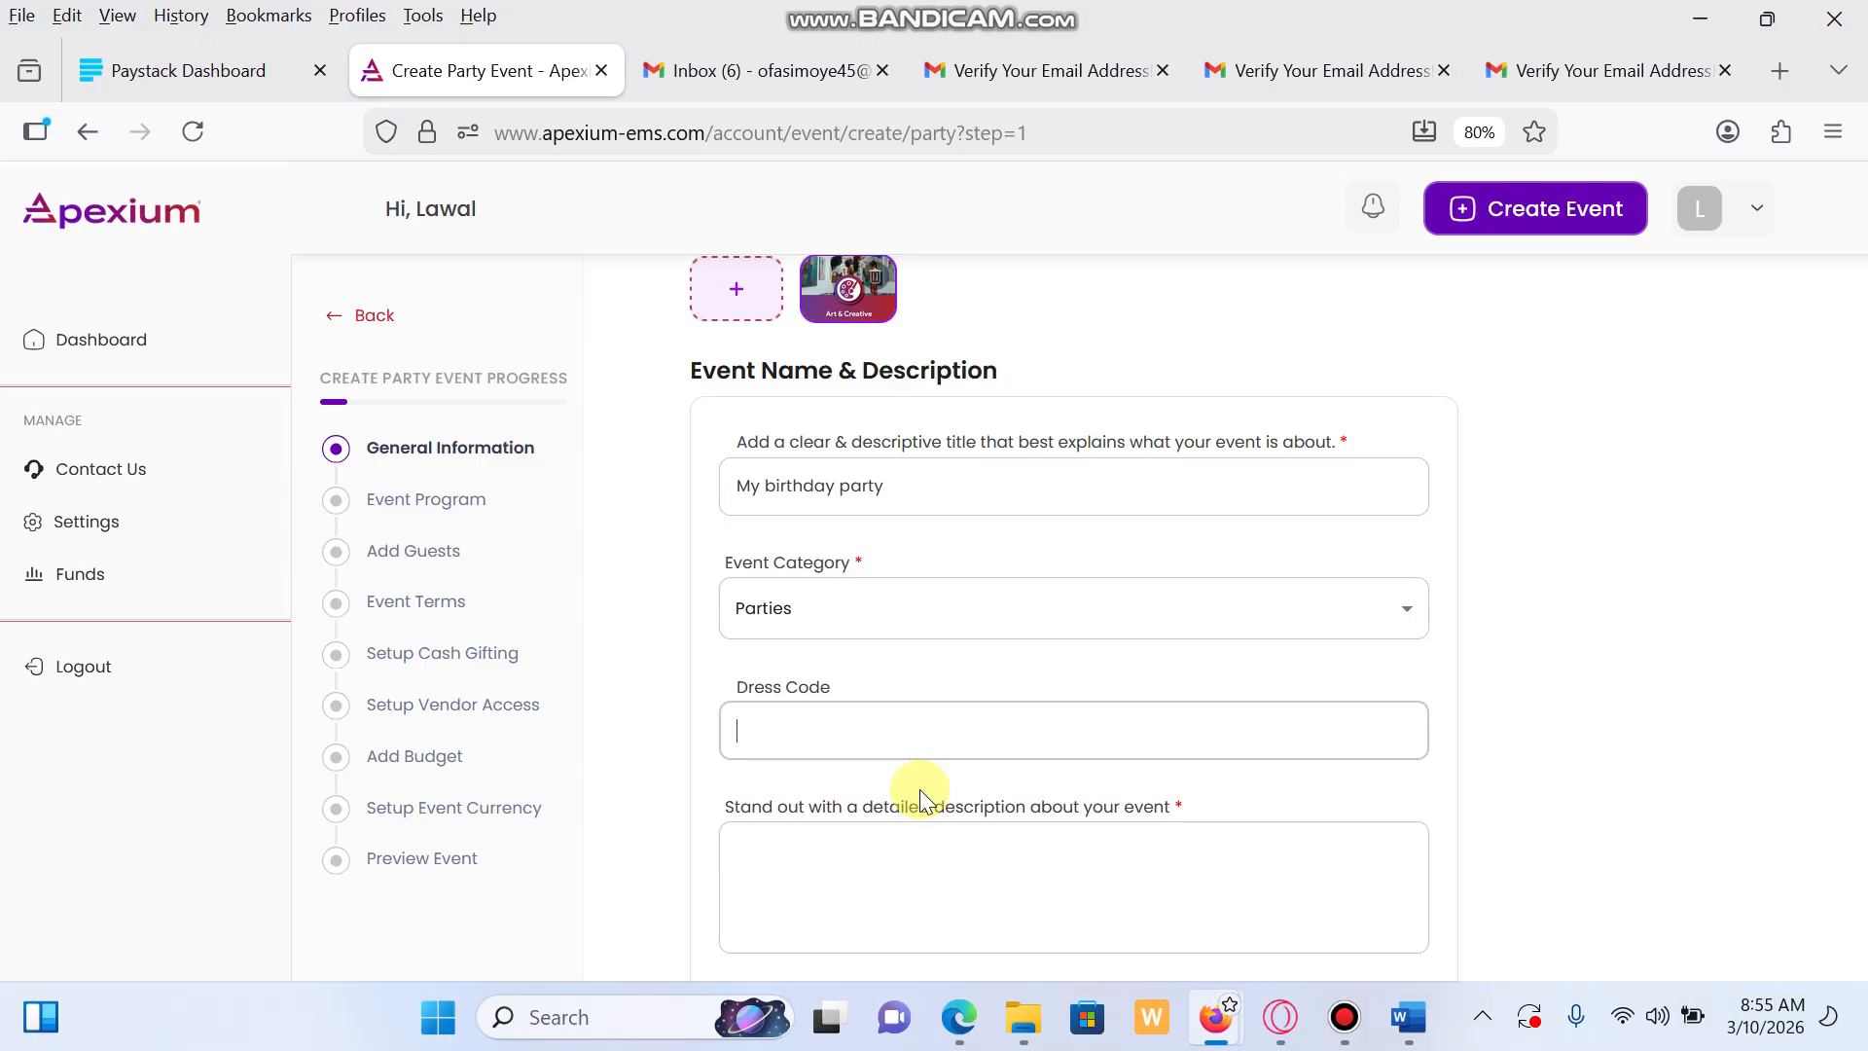
text(All white)
scroll(909, 784, down, 2)
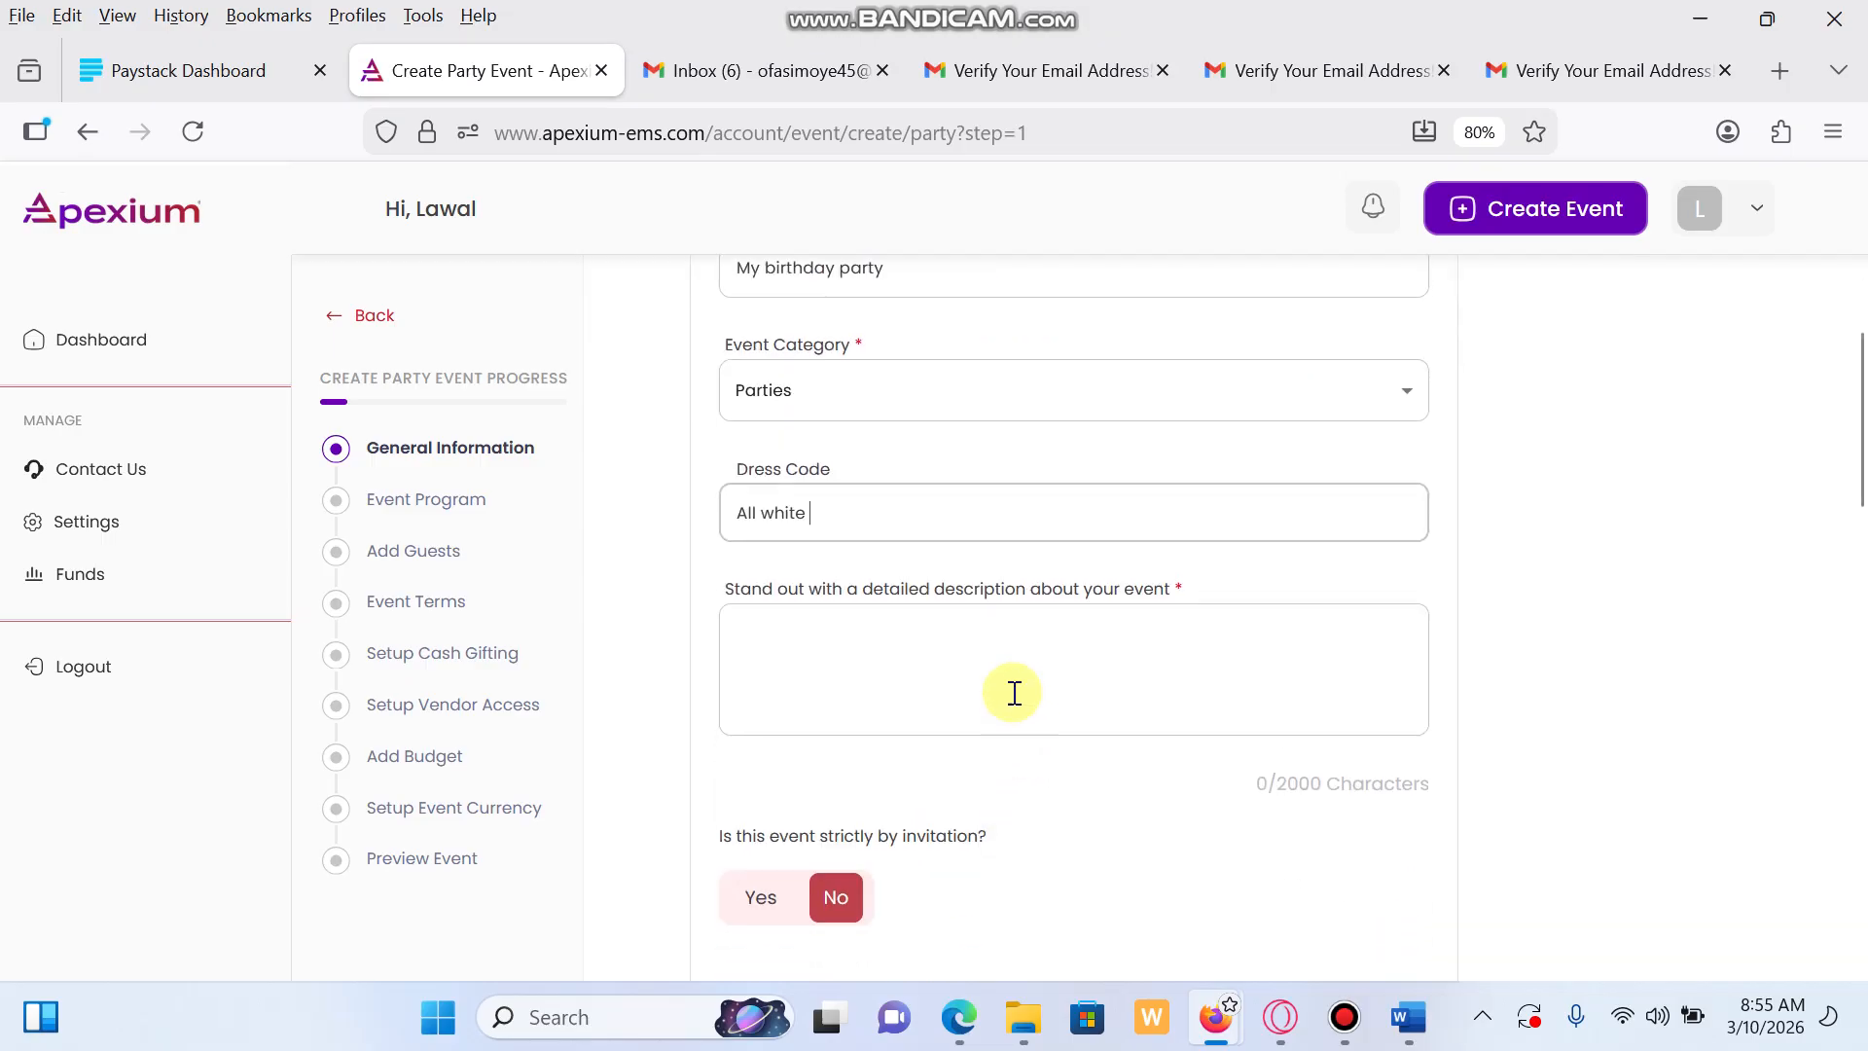
Enter 'Testing' in the event description box
click(1013, 670)
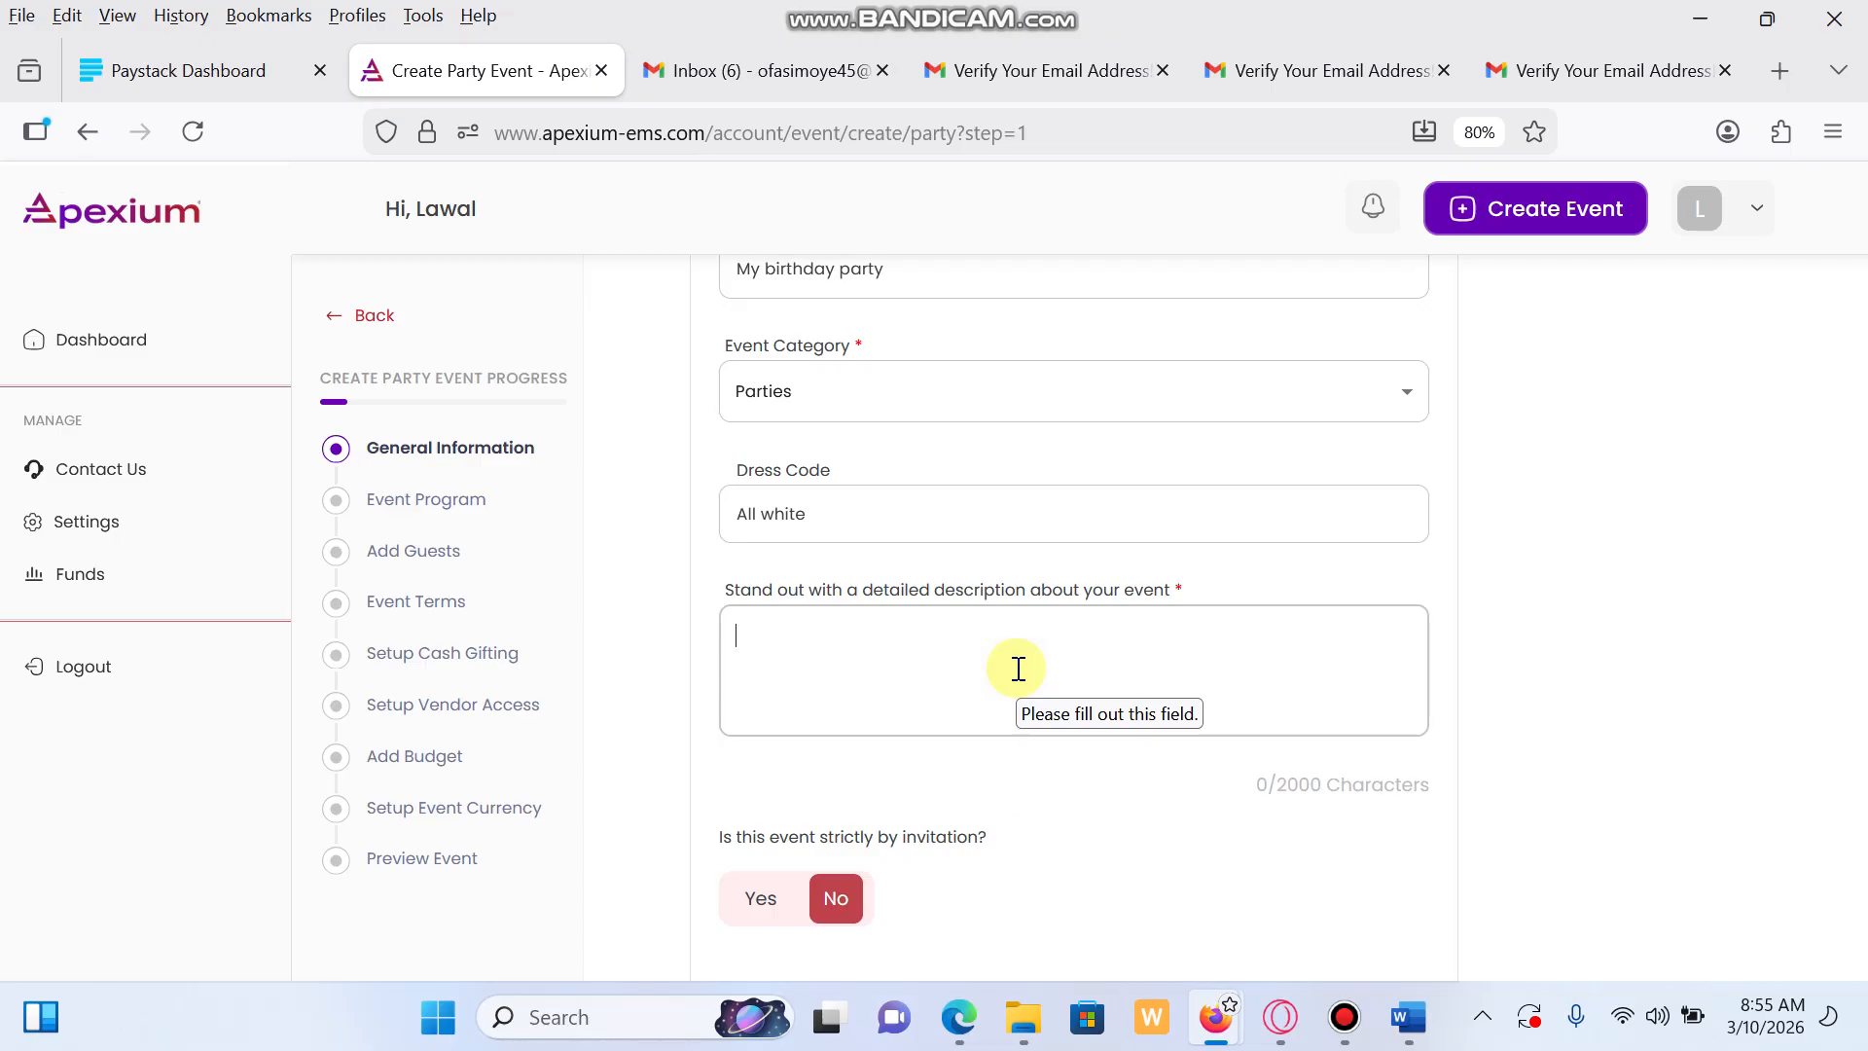
text(Testing)
scroll(1000, 730, down, 3)
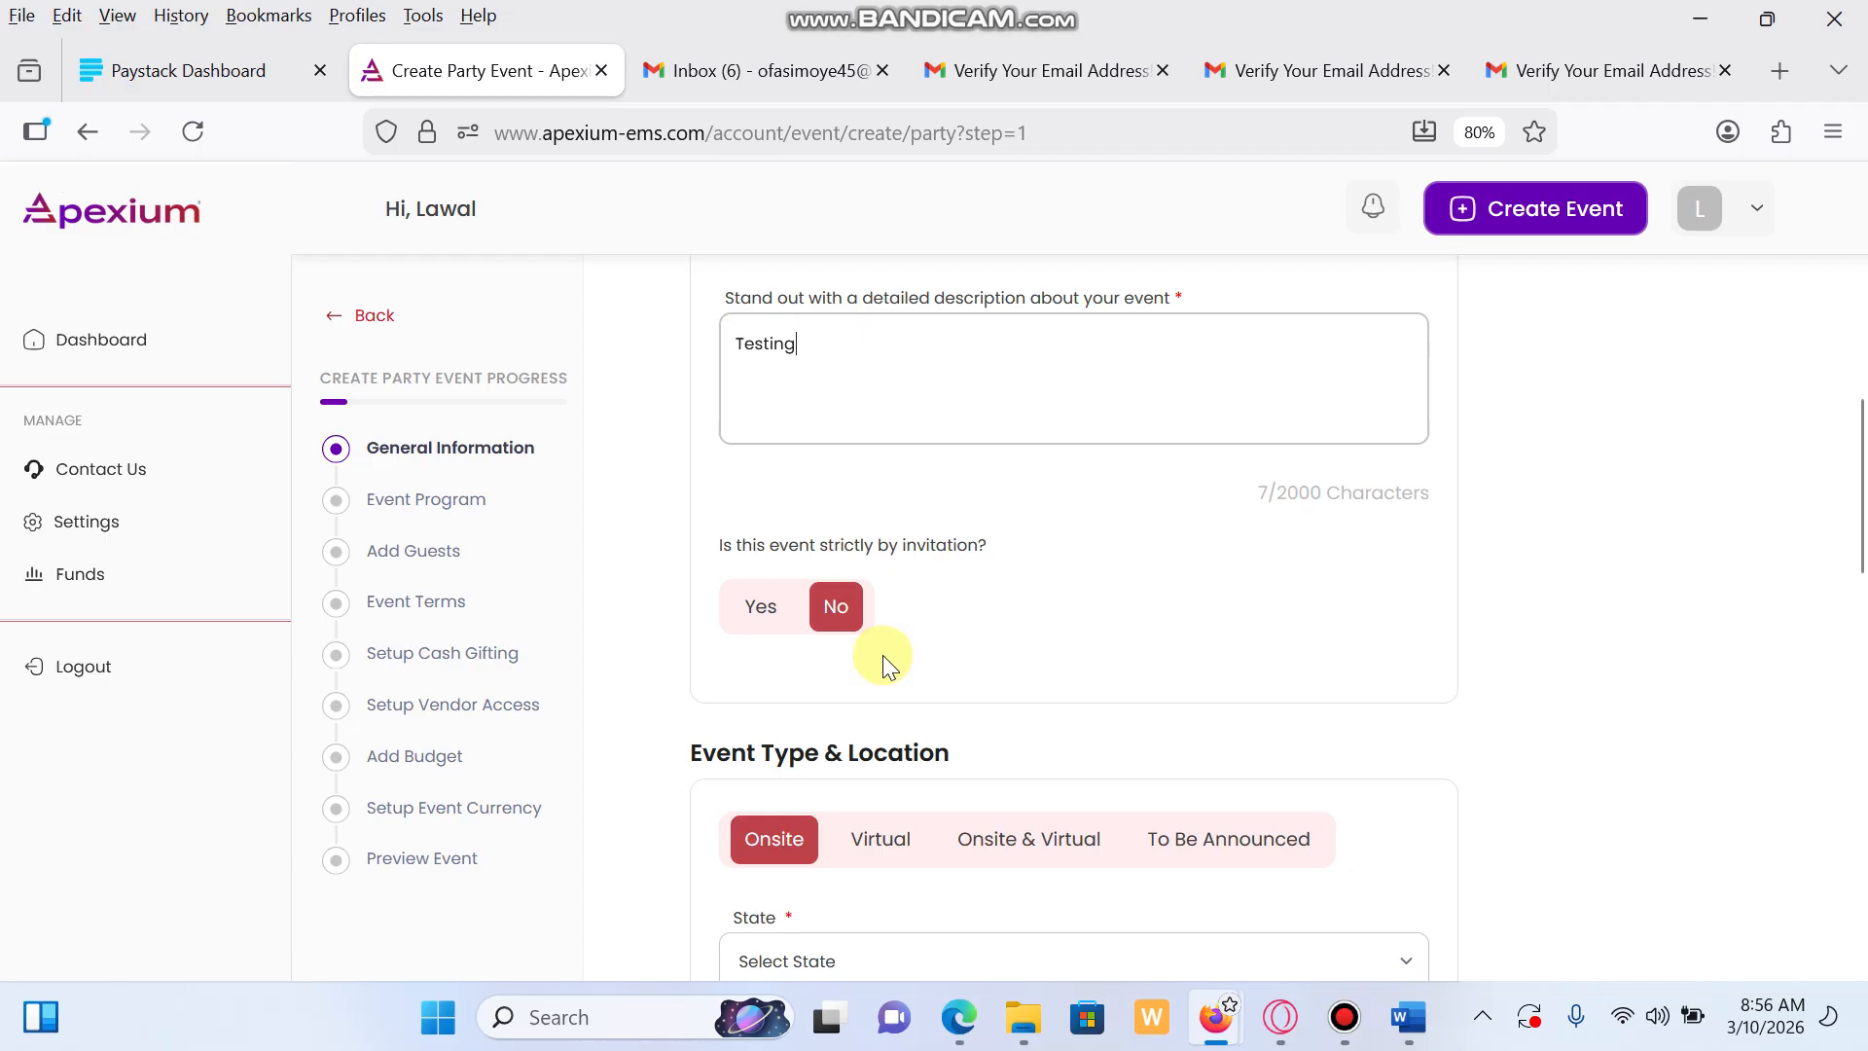
scroll(1109, 652, down, 2)
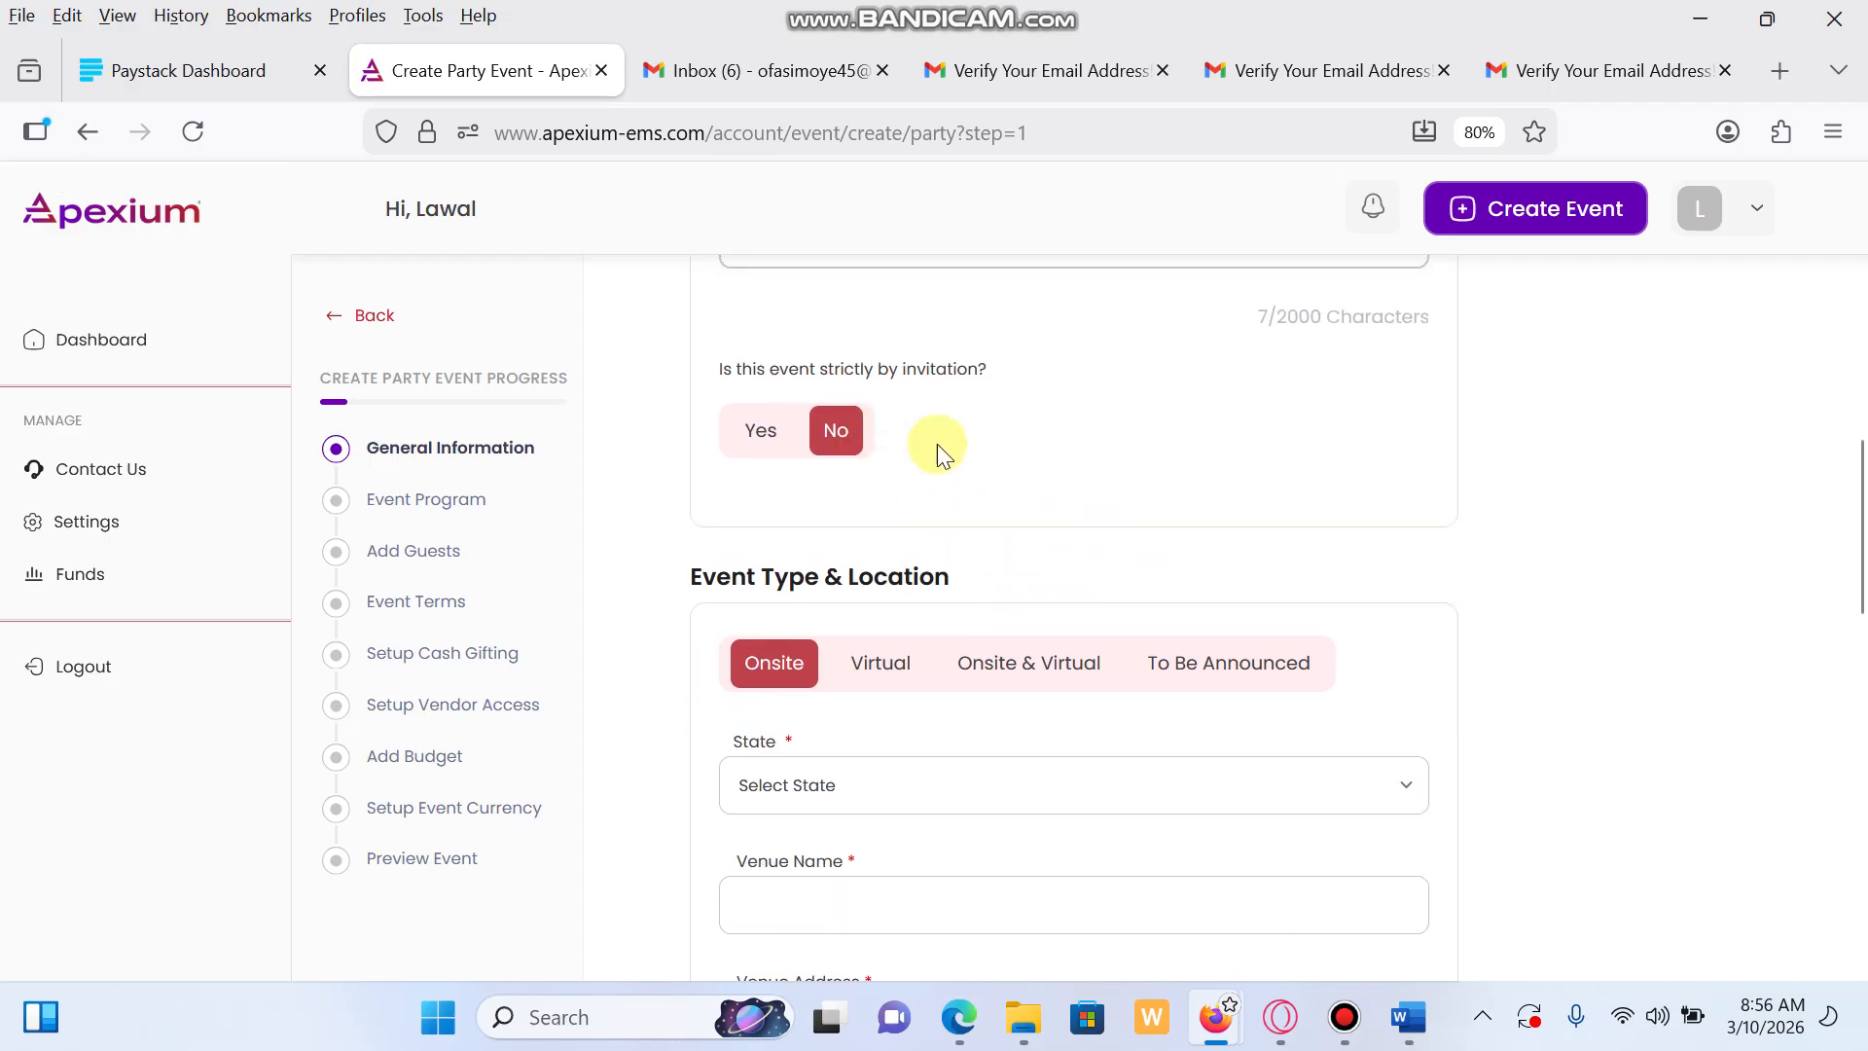
scroll(826, 647, down, 2)
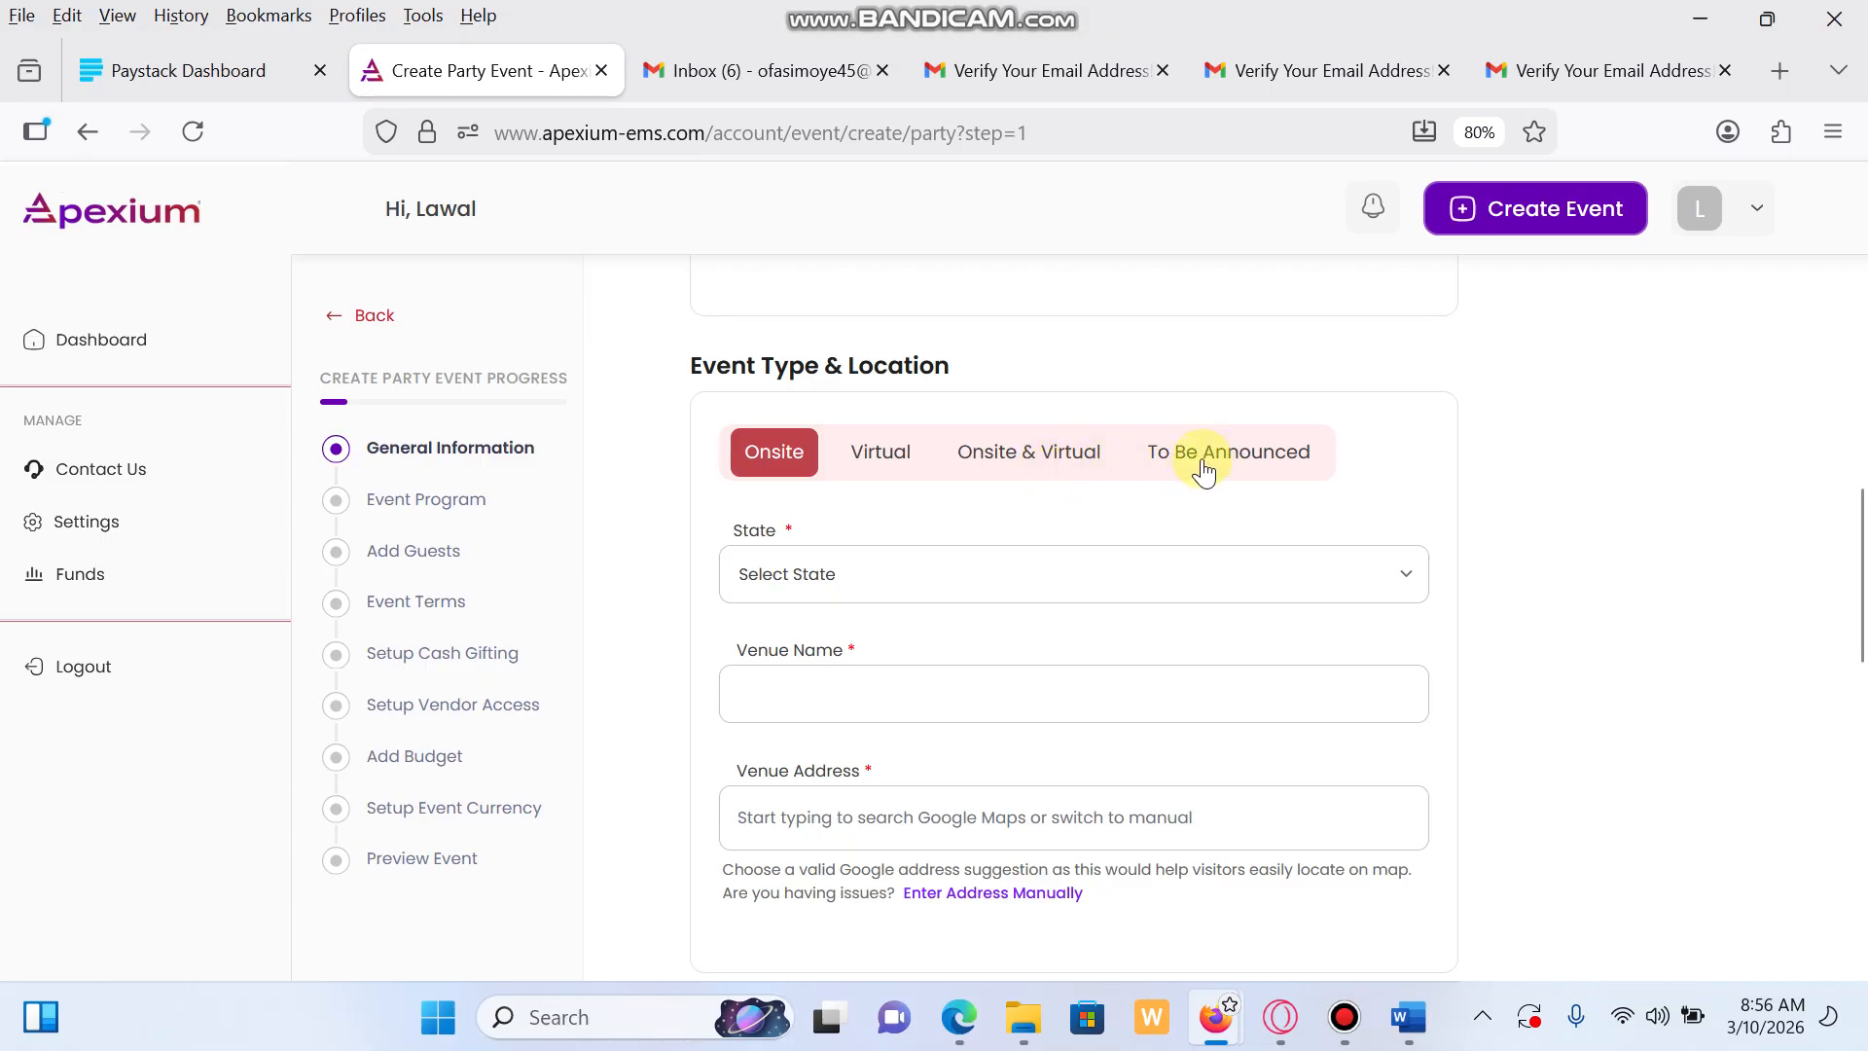
Make the event both onsite and virtual, located in Lagos state
click(1008, 457)
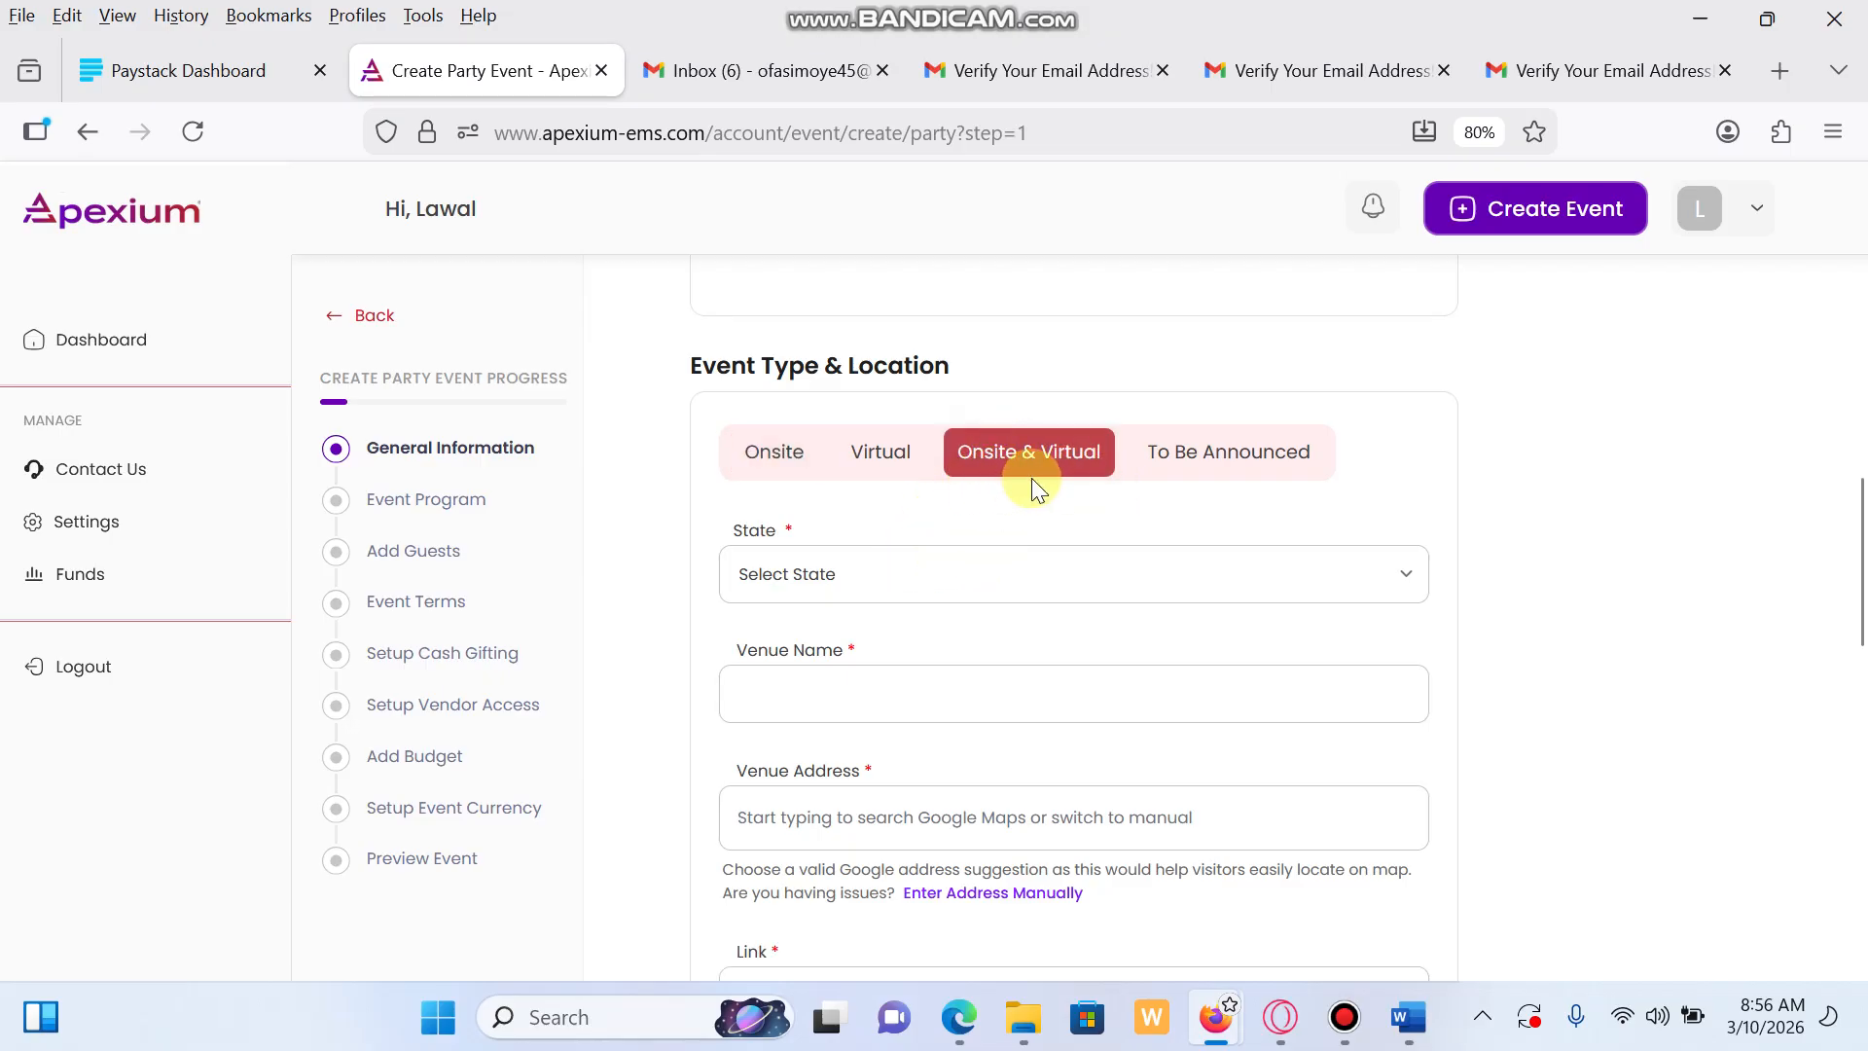
click(1403, 573)
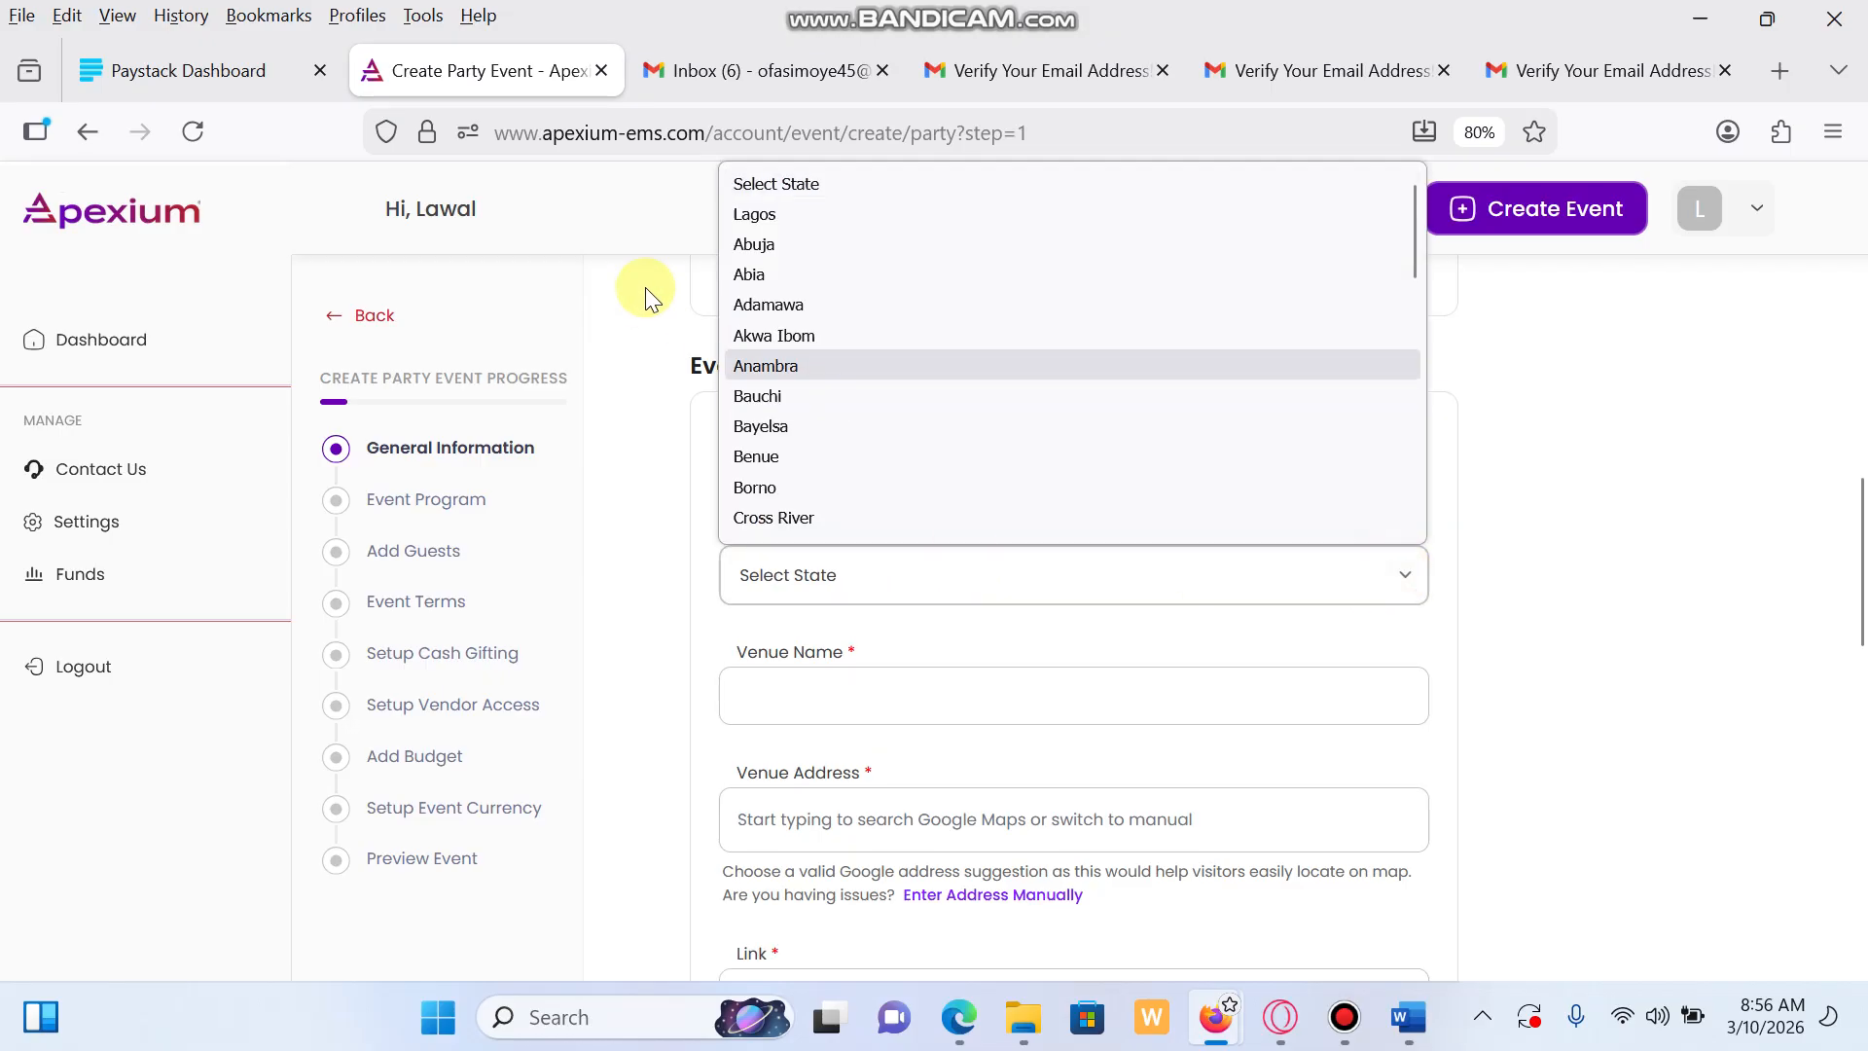
click(781, 216)
scroll(796, 644, down, 1)
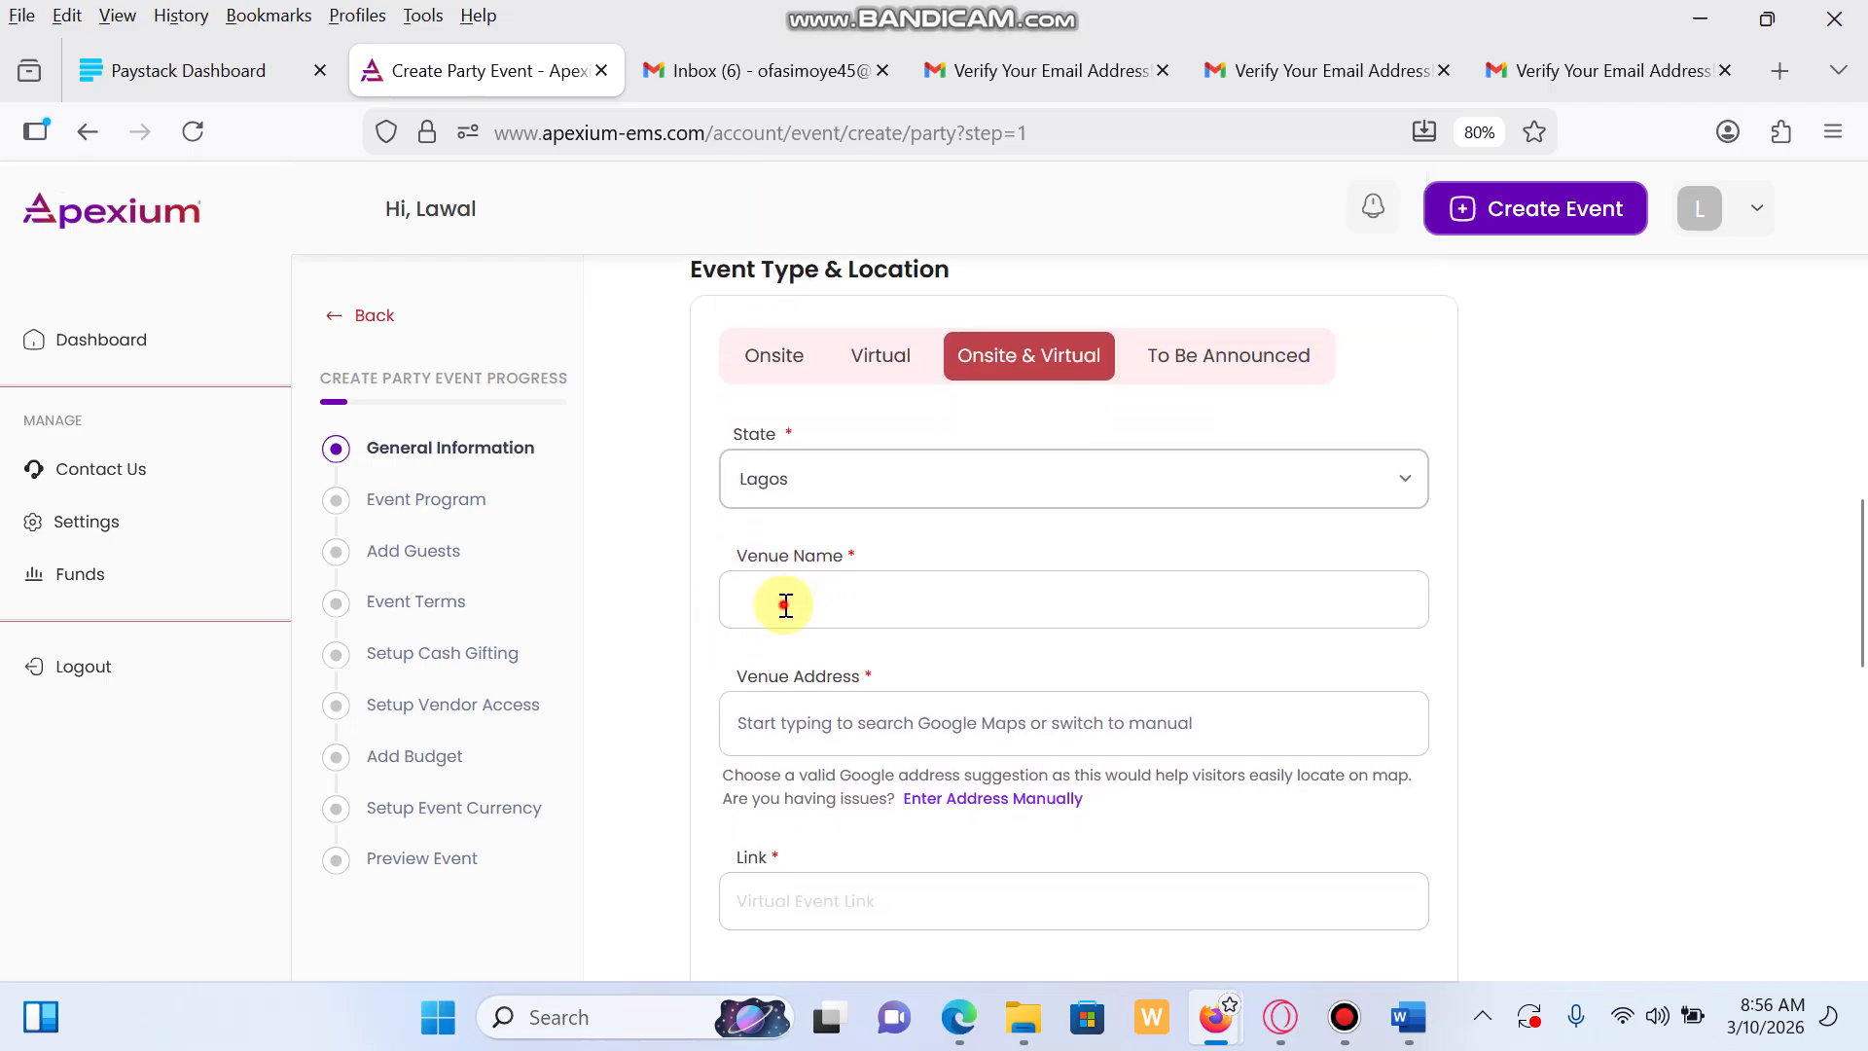
Set the venue to Eko Hotel at Eko Hotel Roundabout, Lagos, Nigeria
click(788, 603)
text(Eko)
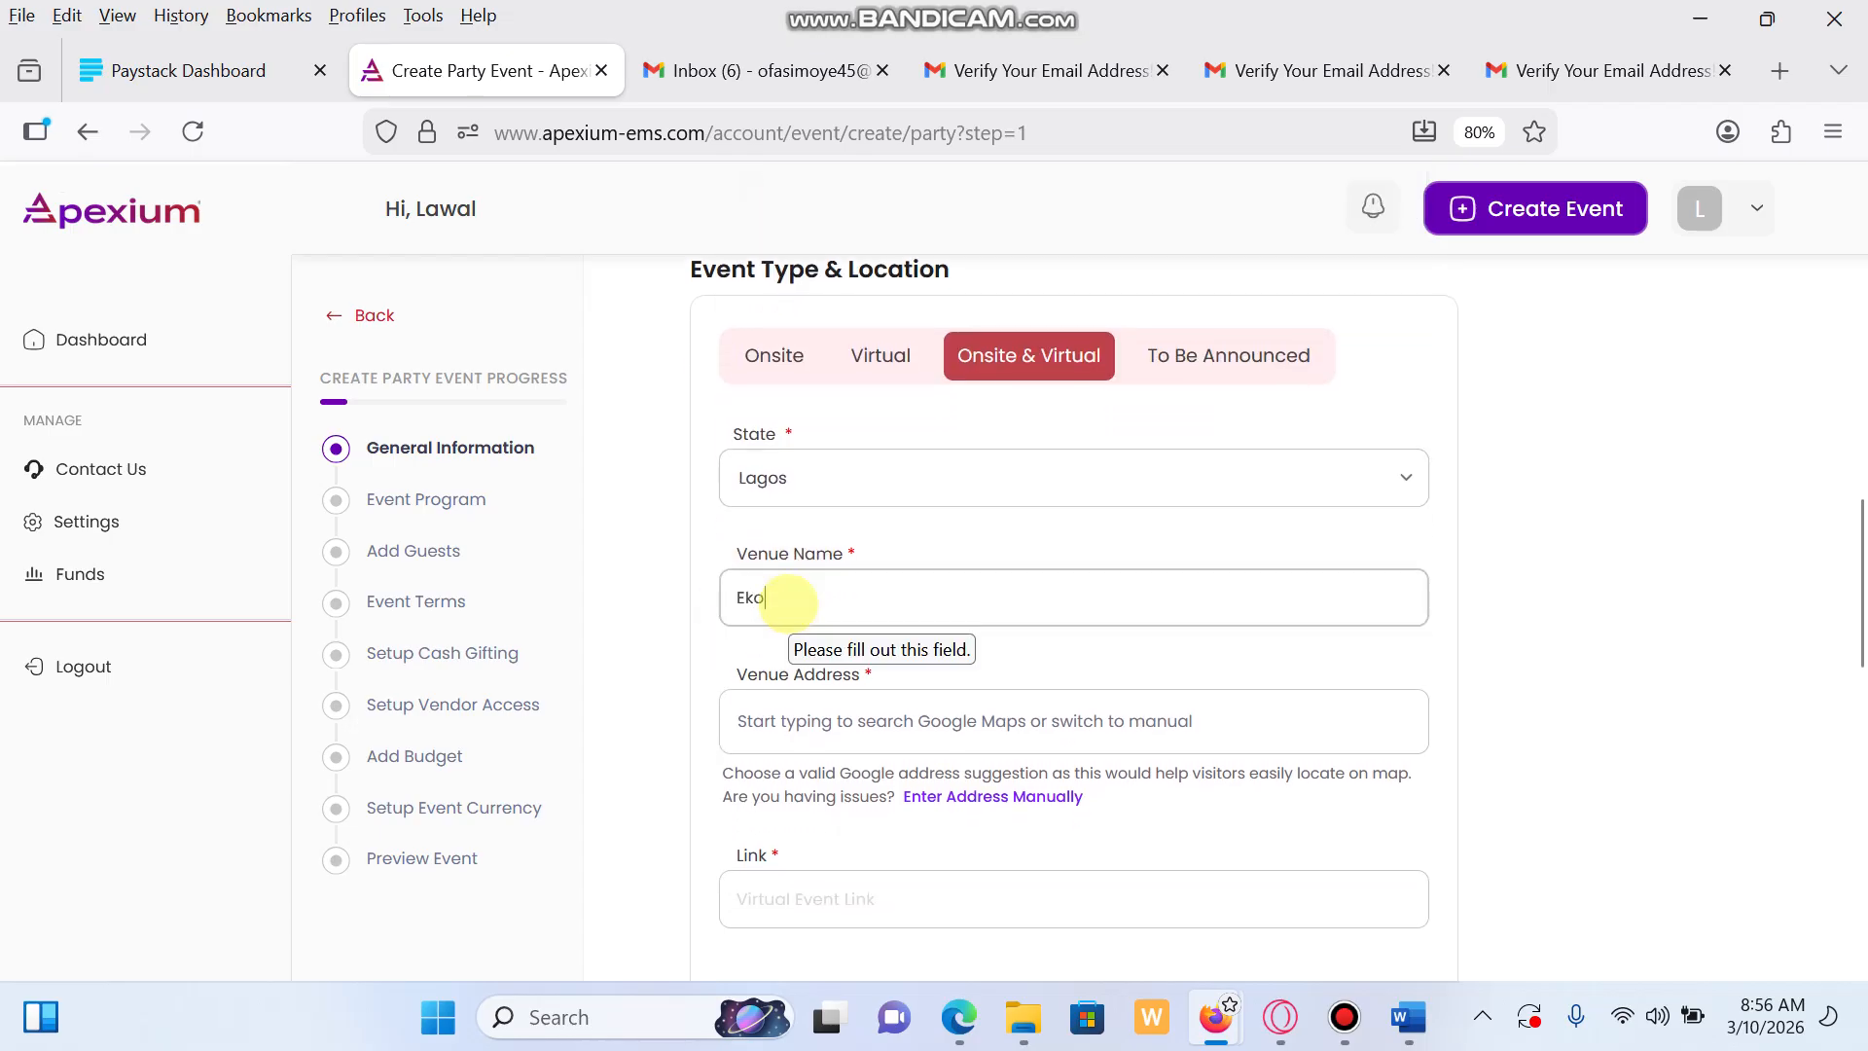
text( Hotel)
click(878, 732)
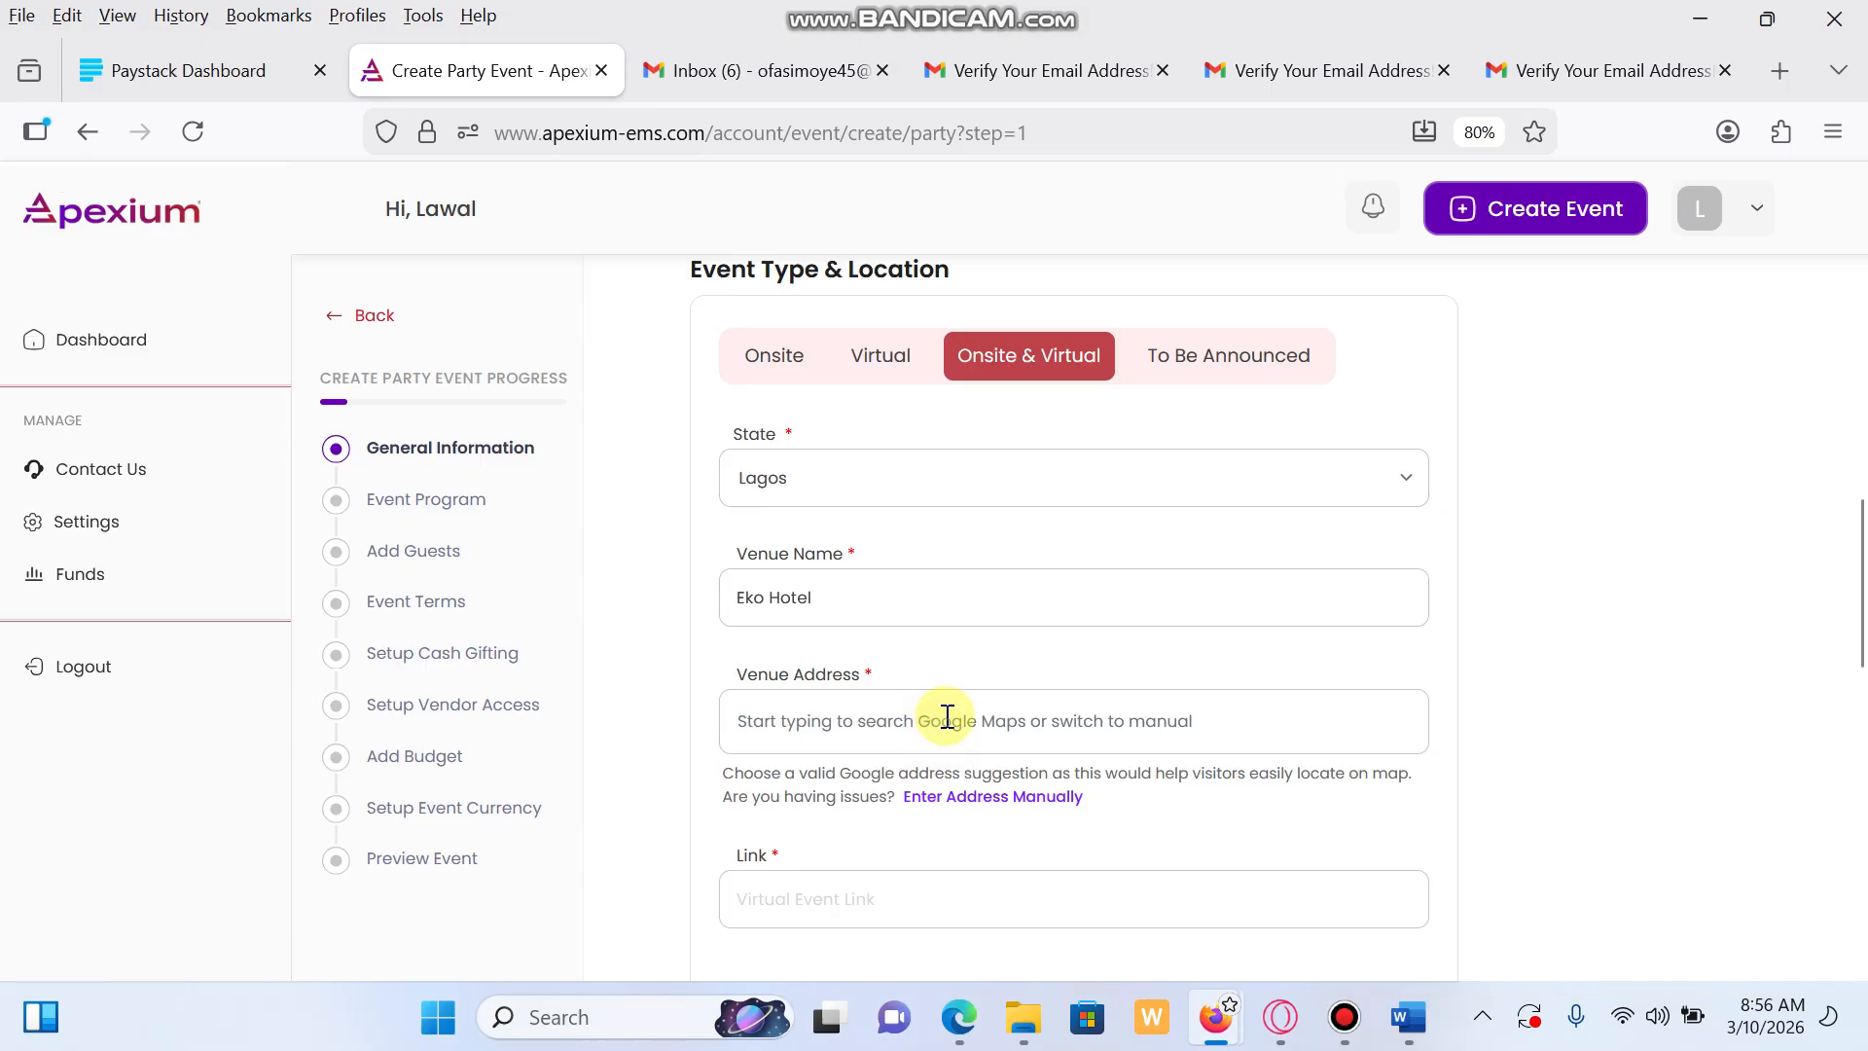
text(Eko)
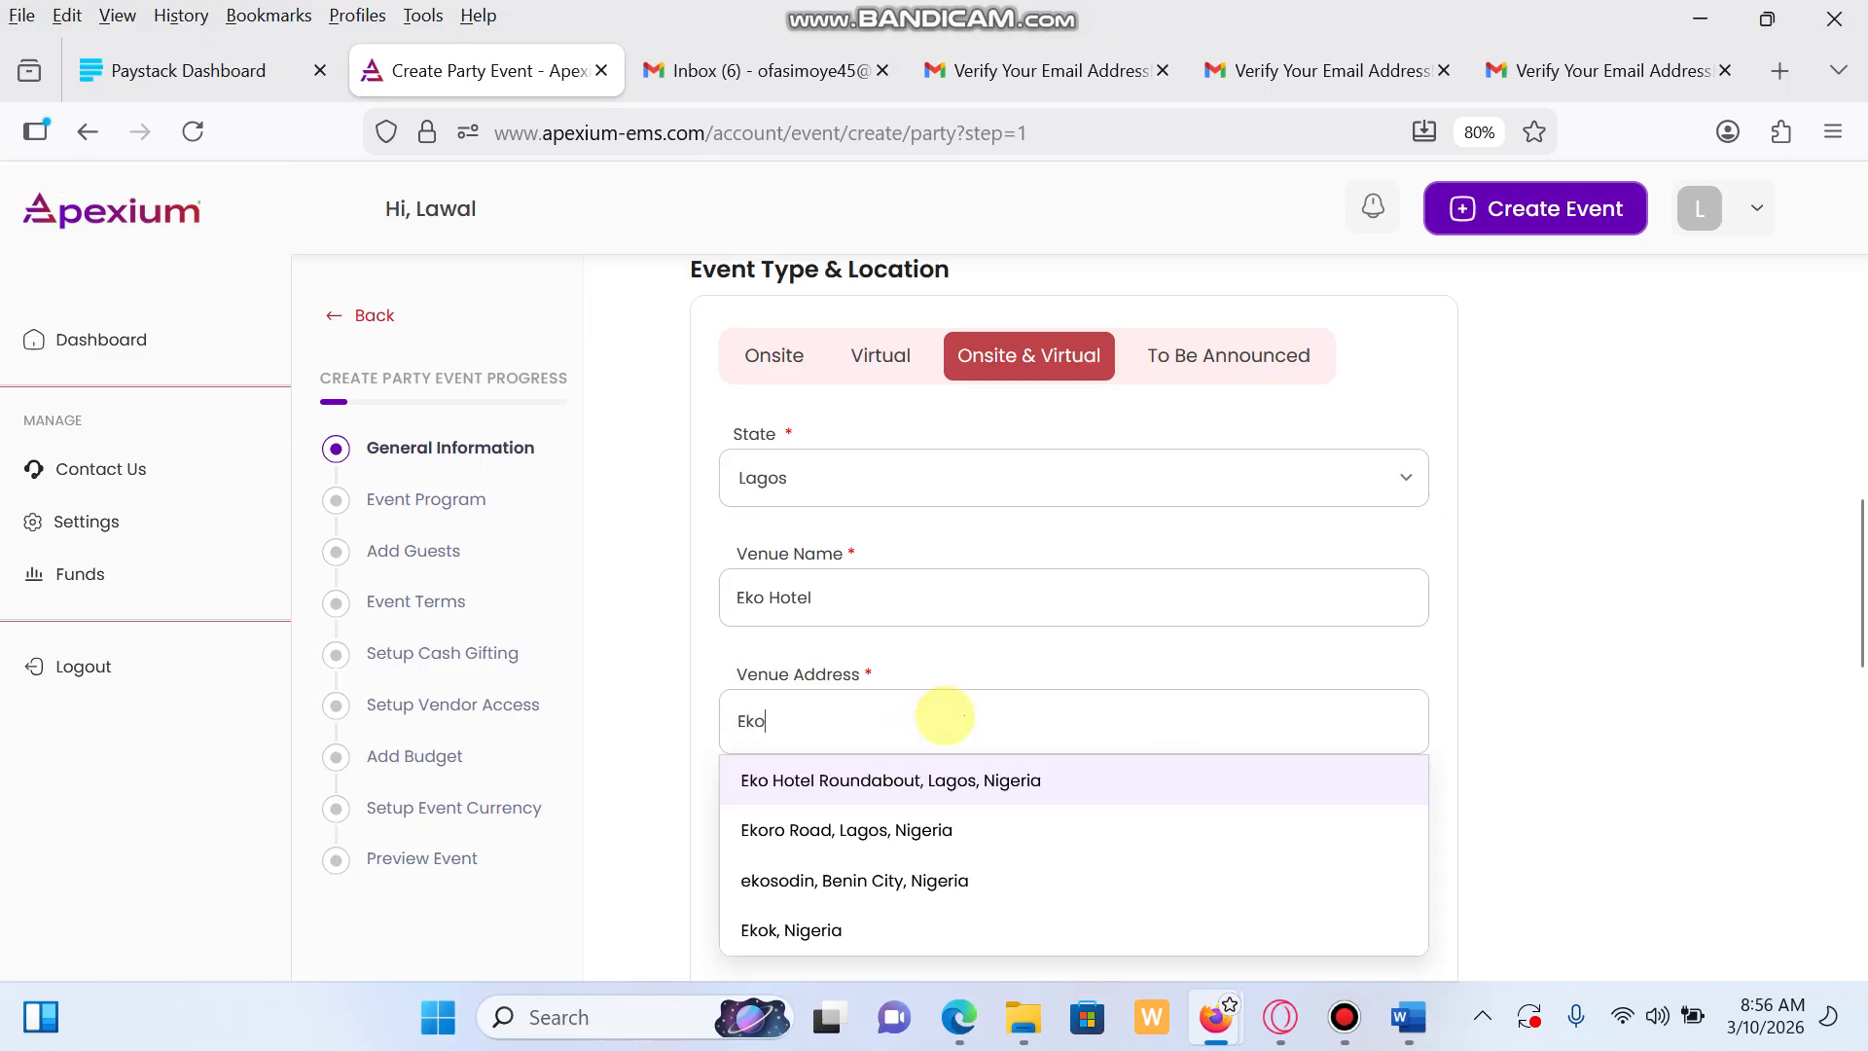
click(1085, 779)
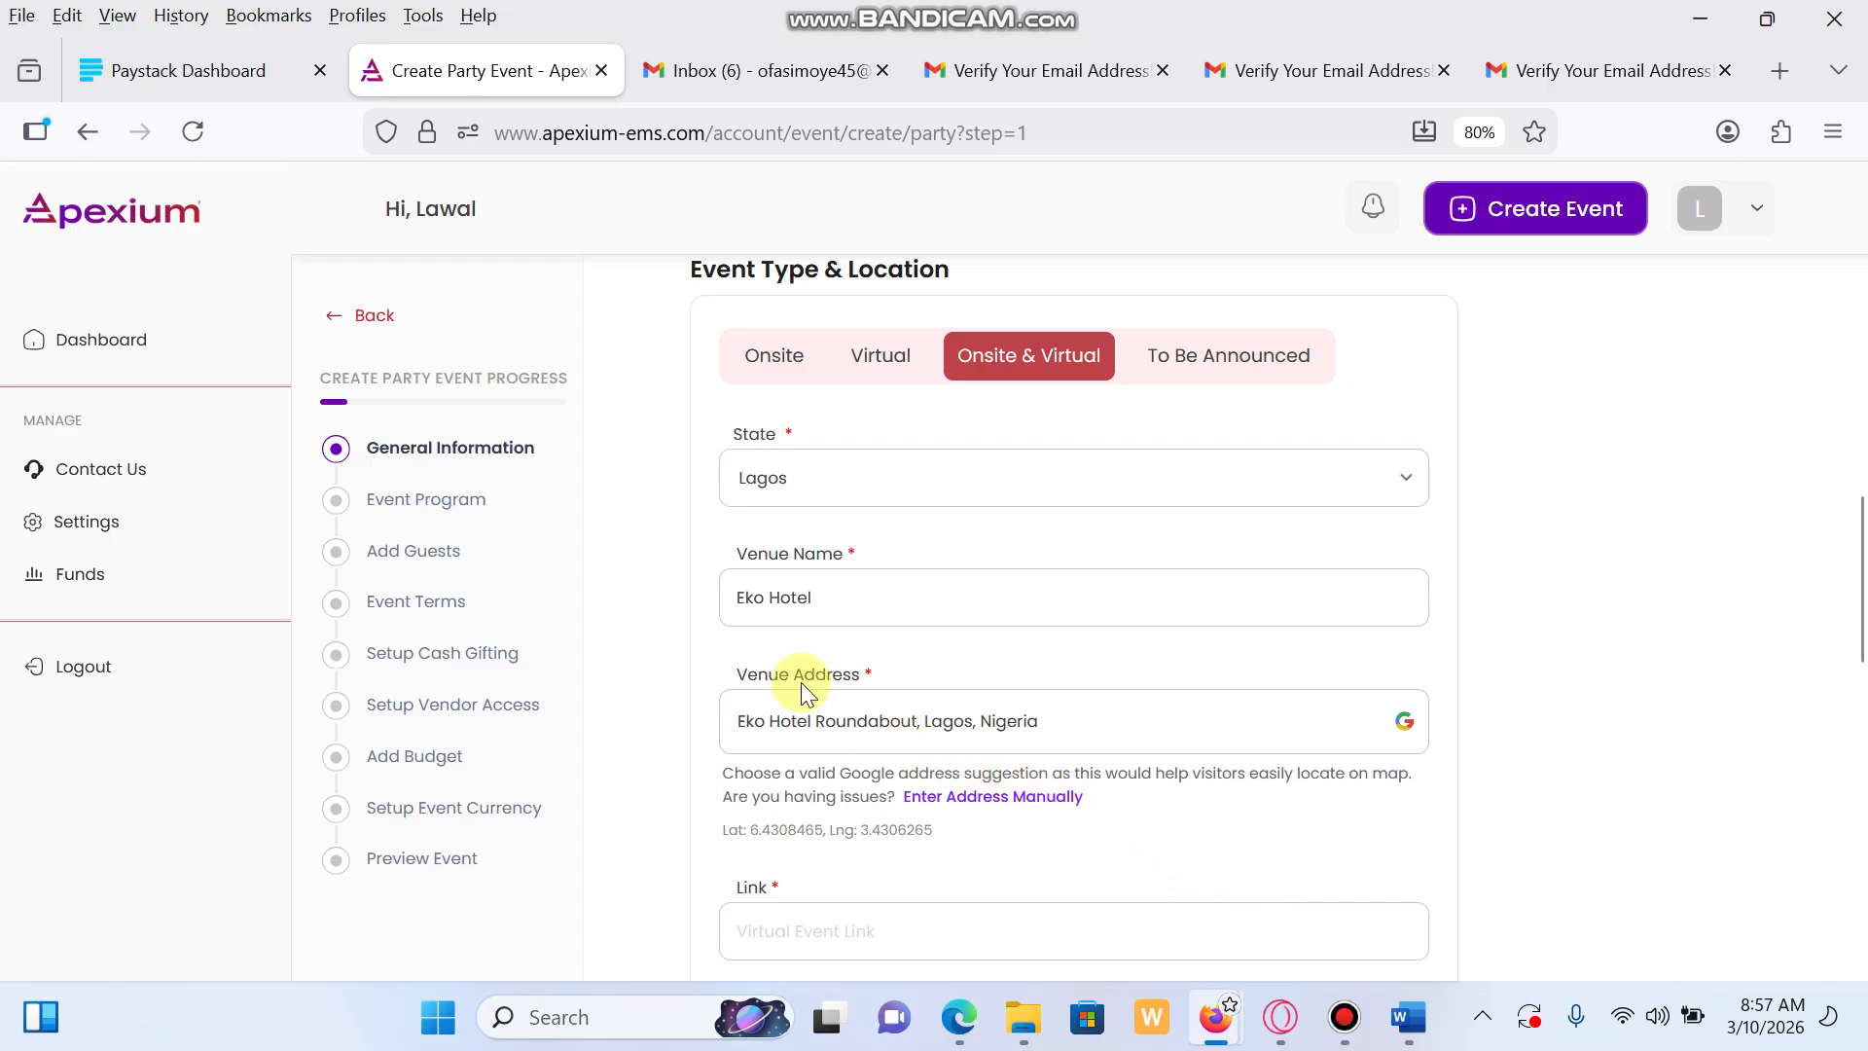
scroll(1042, 815, down, 3)
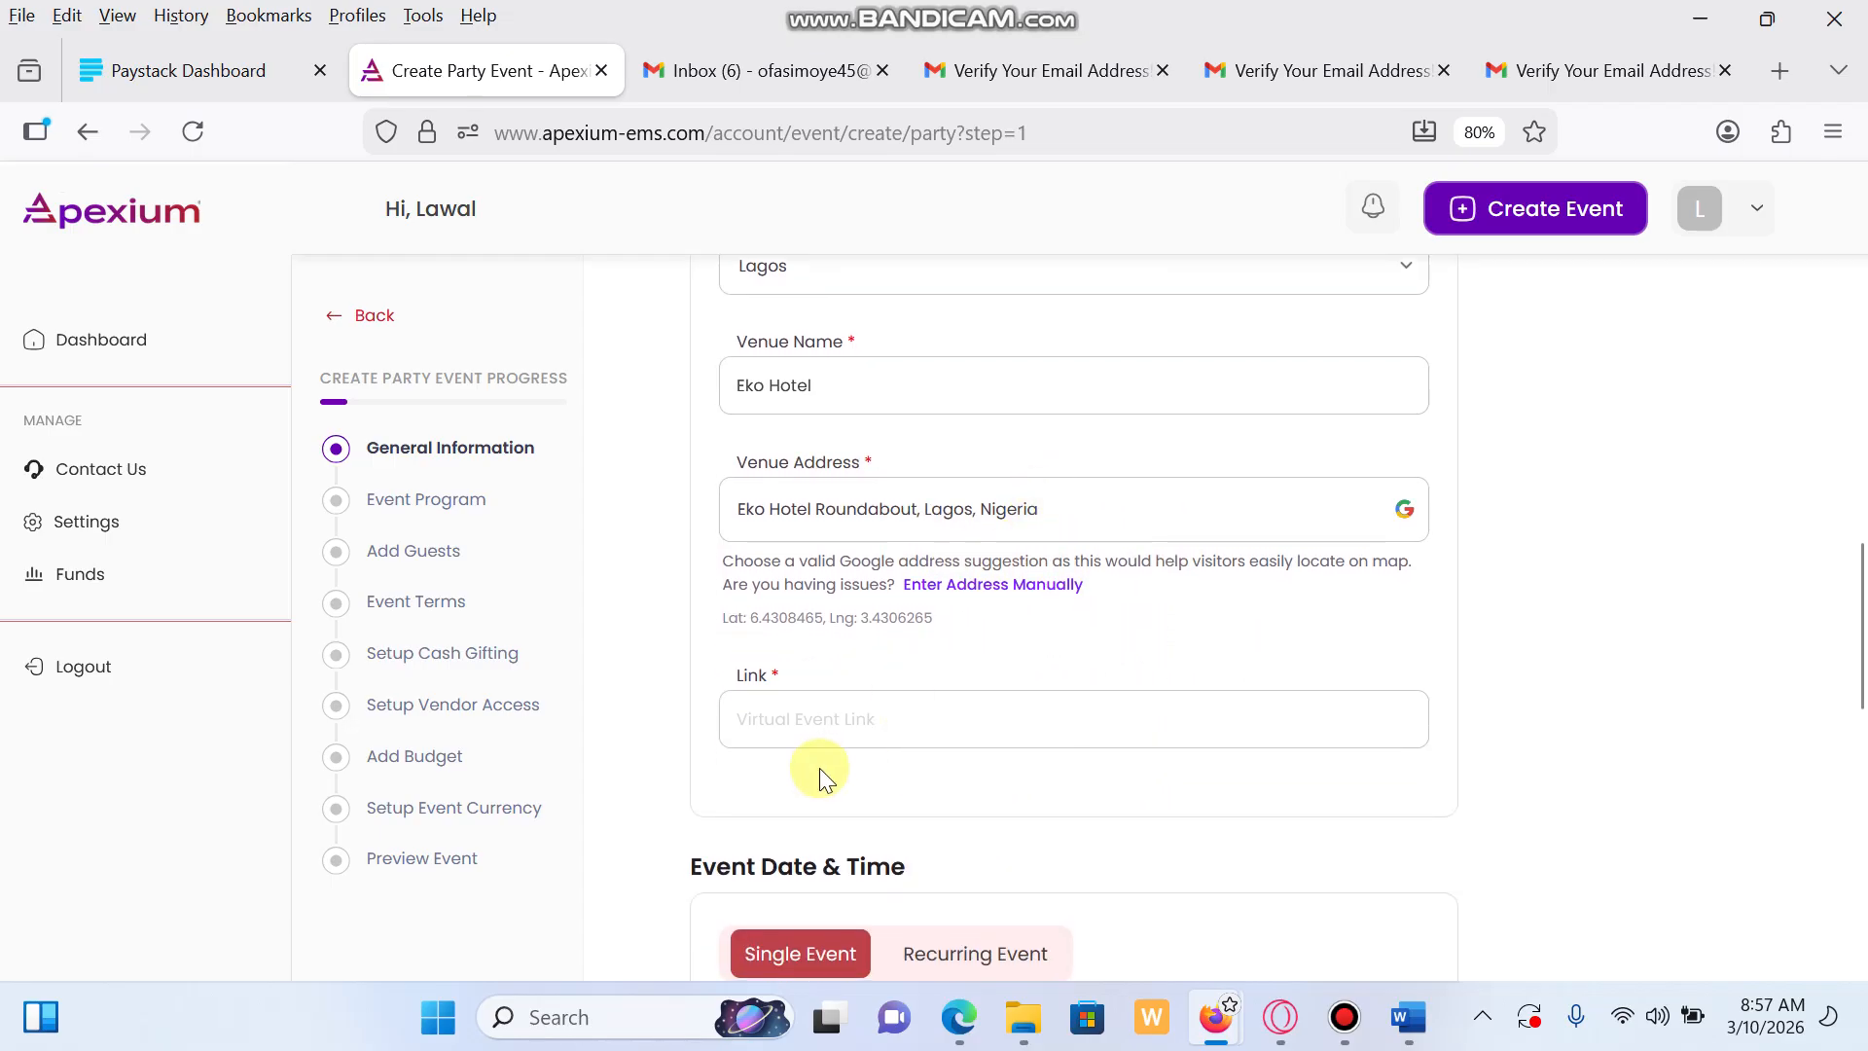
click(1175, 125)
key(ctrl+c)
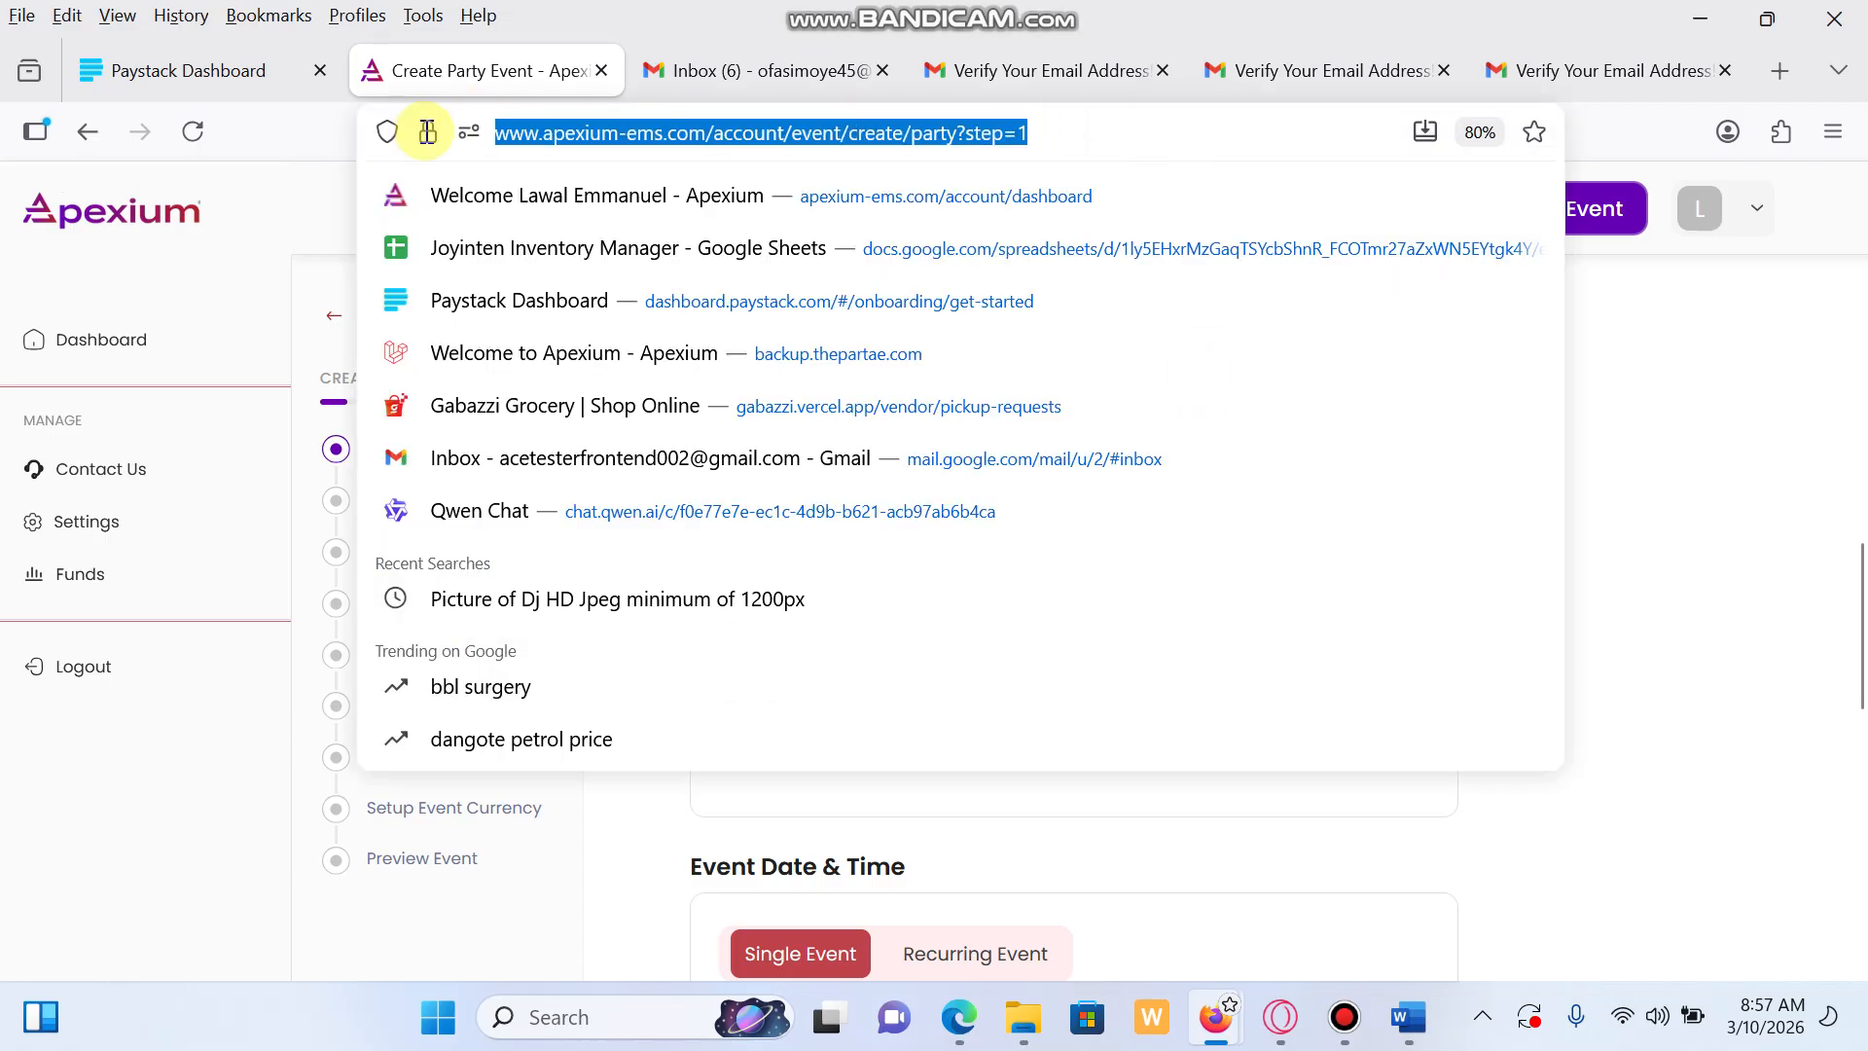
click(1755, 733)
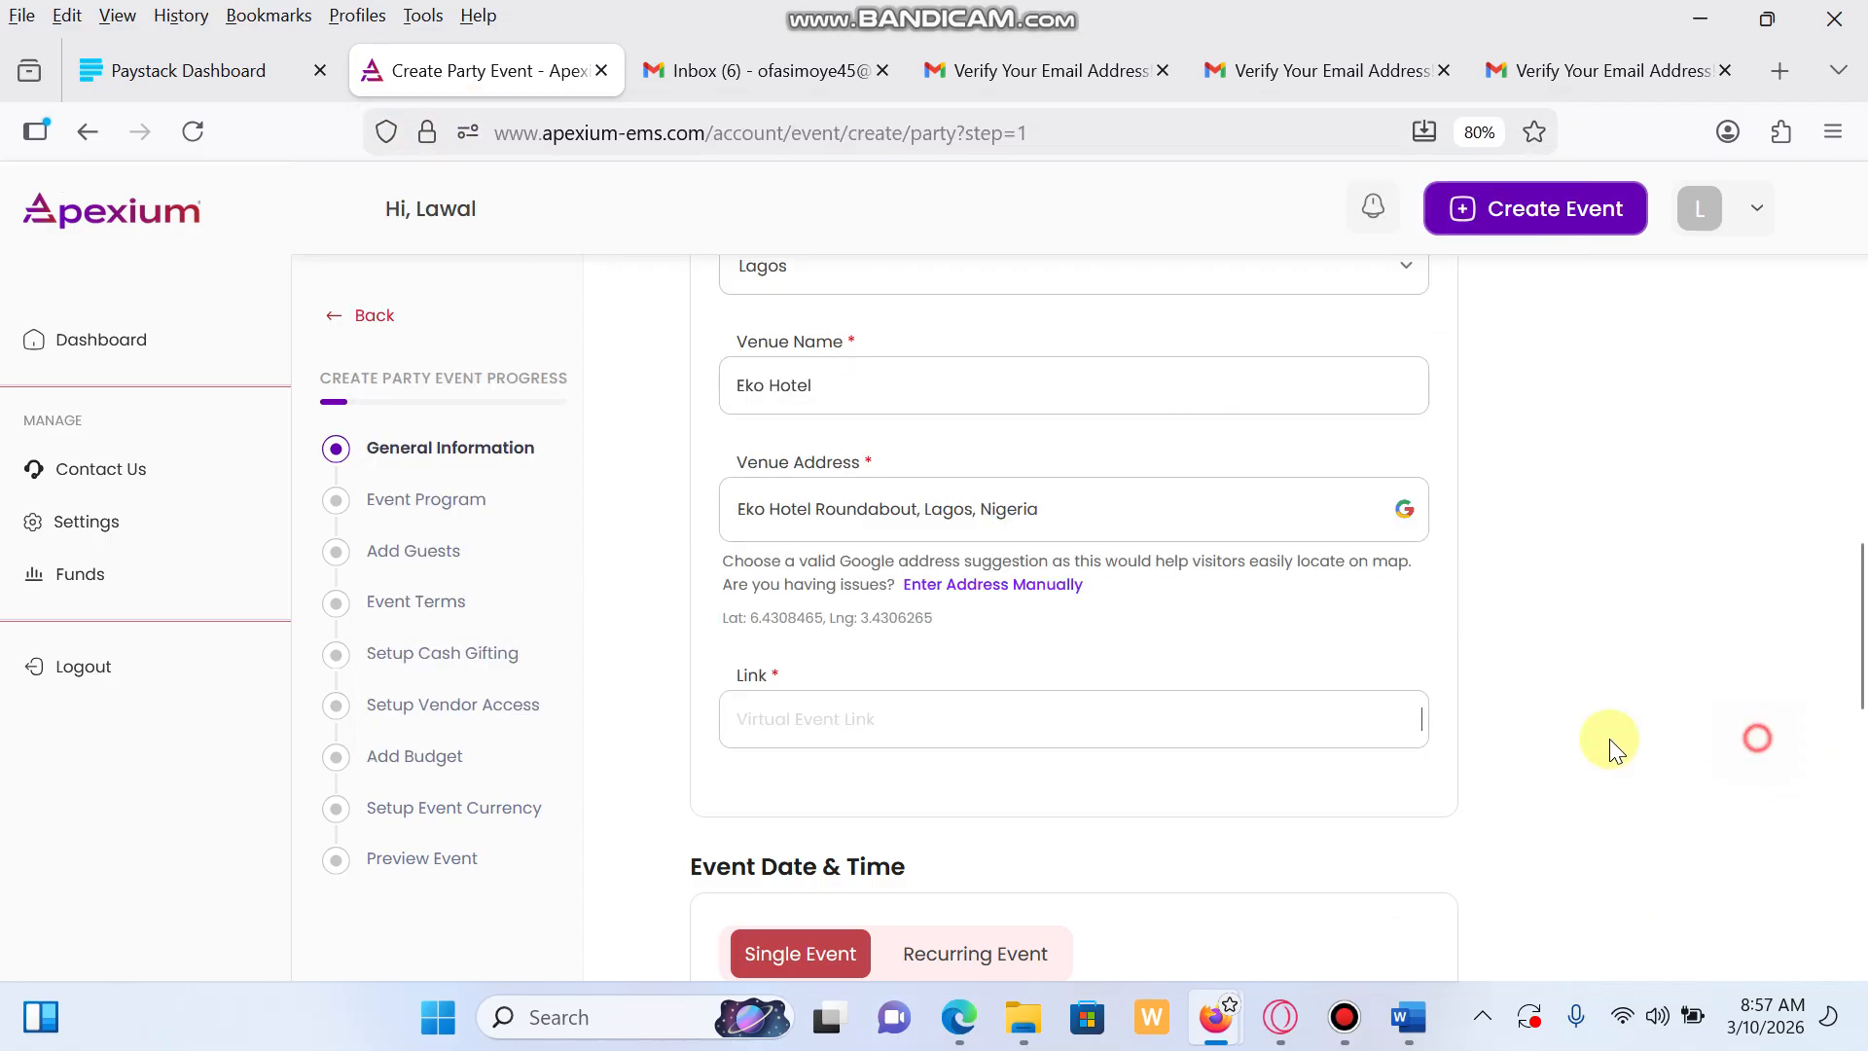
click(918, 717)
key(ctrl+v)
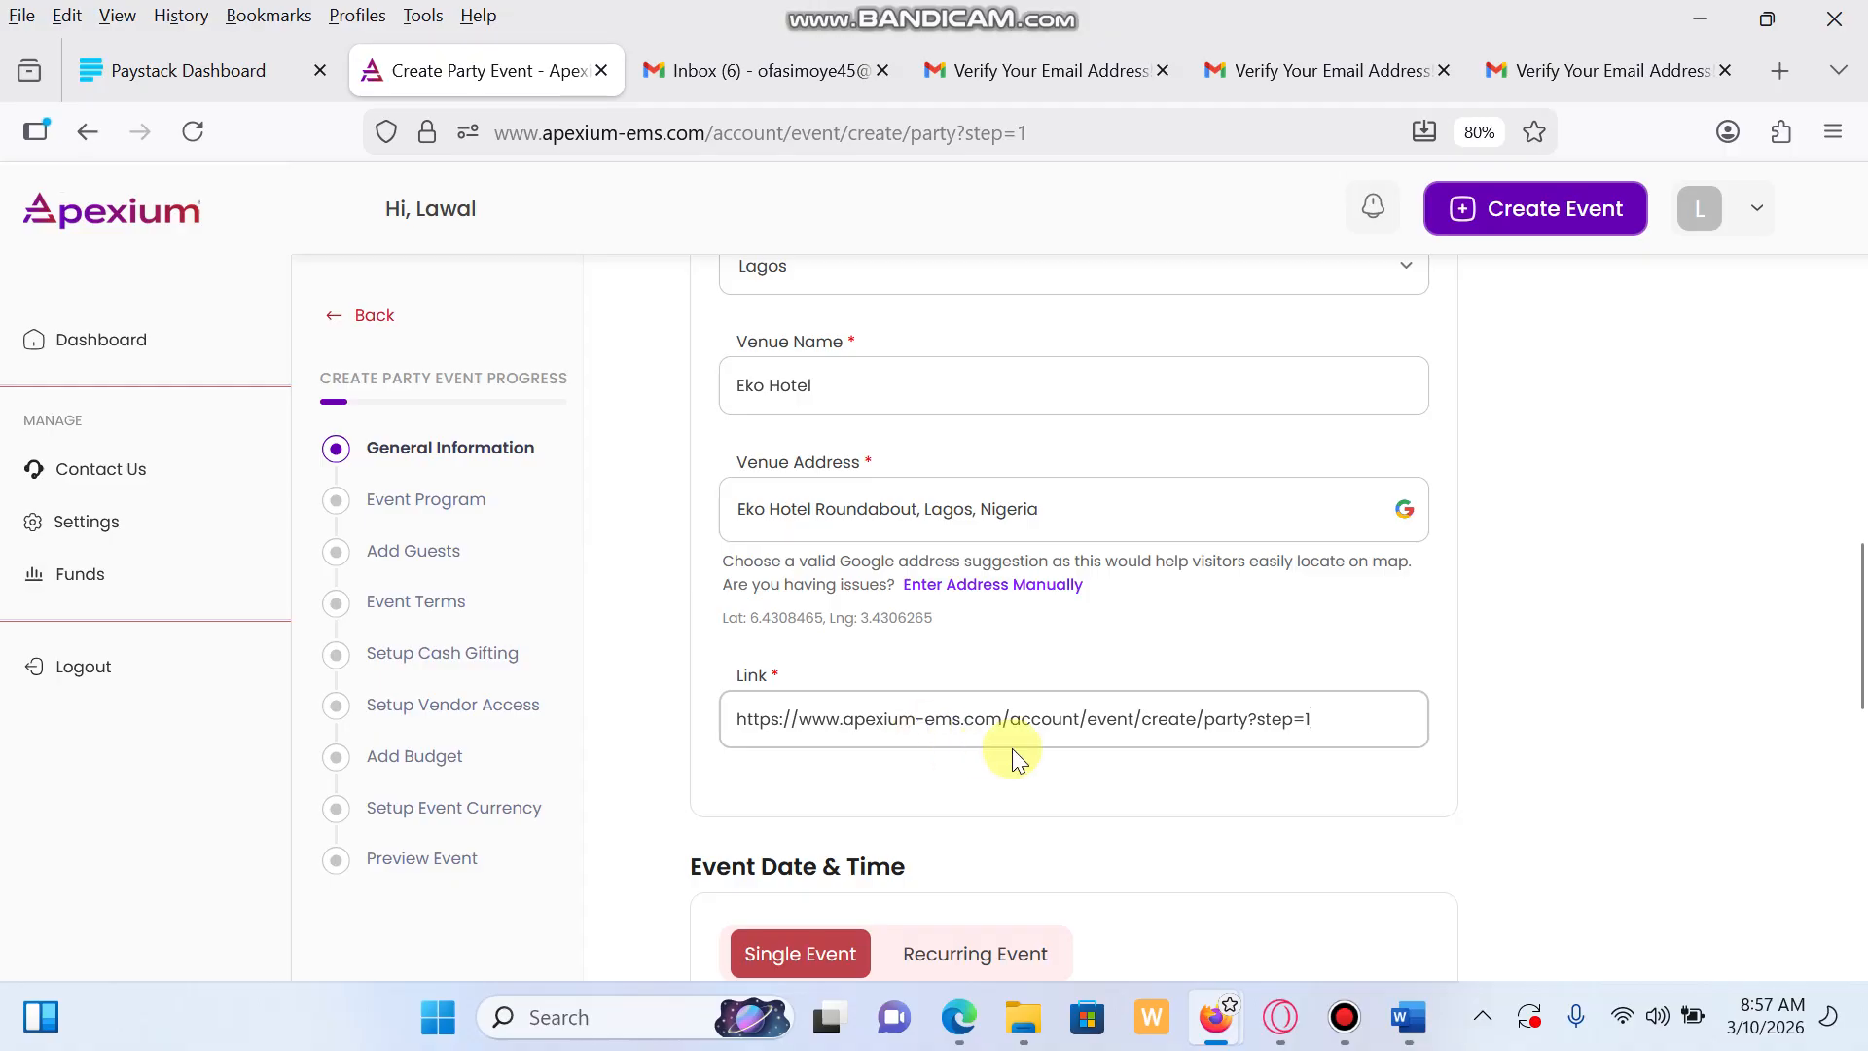
click(1319, 725)
drag(1318, 725, 1004, 726)
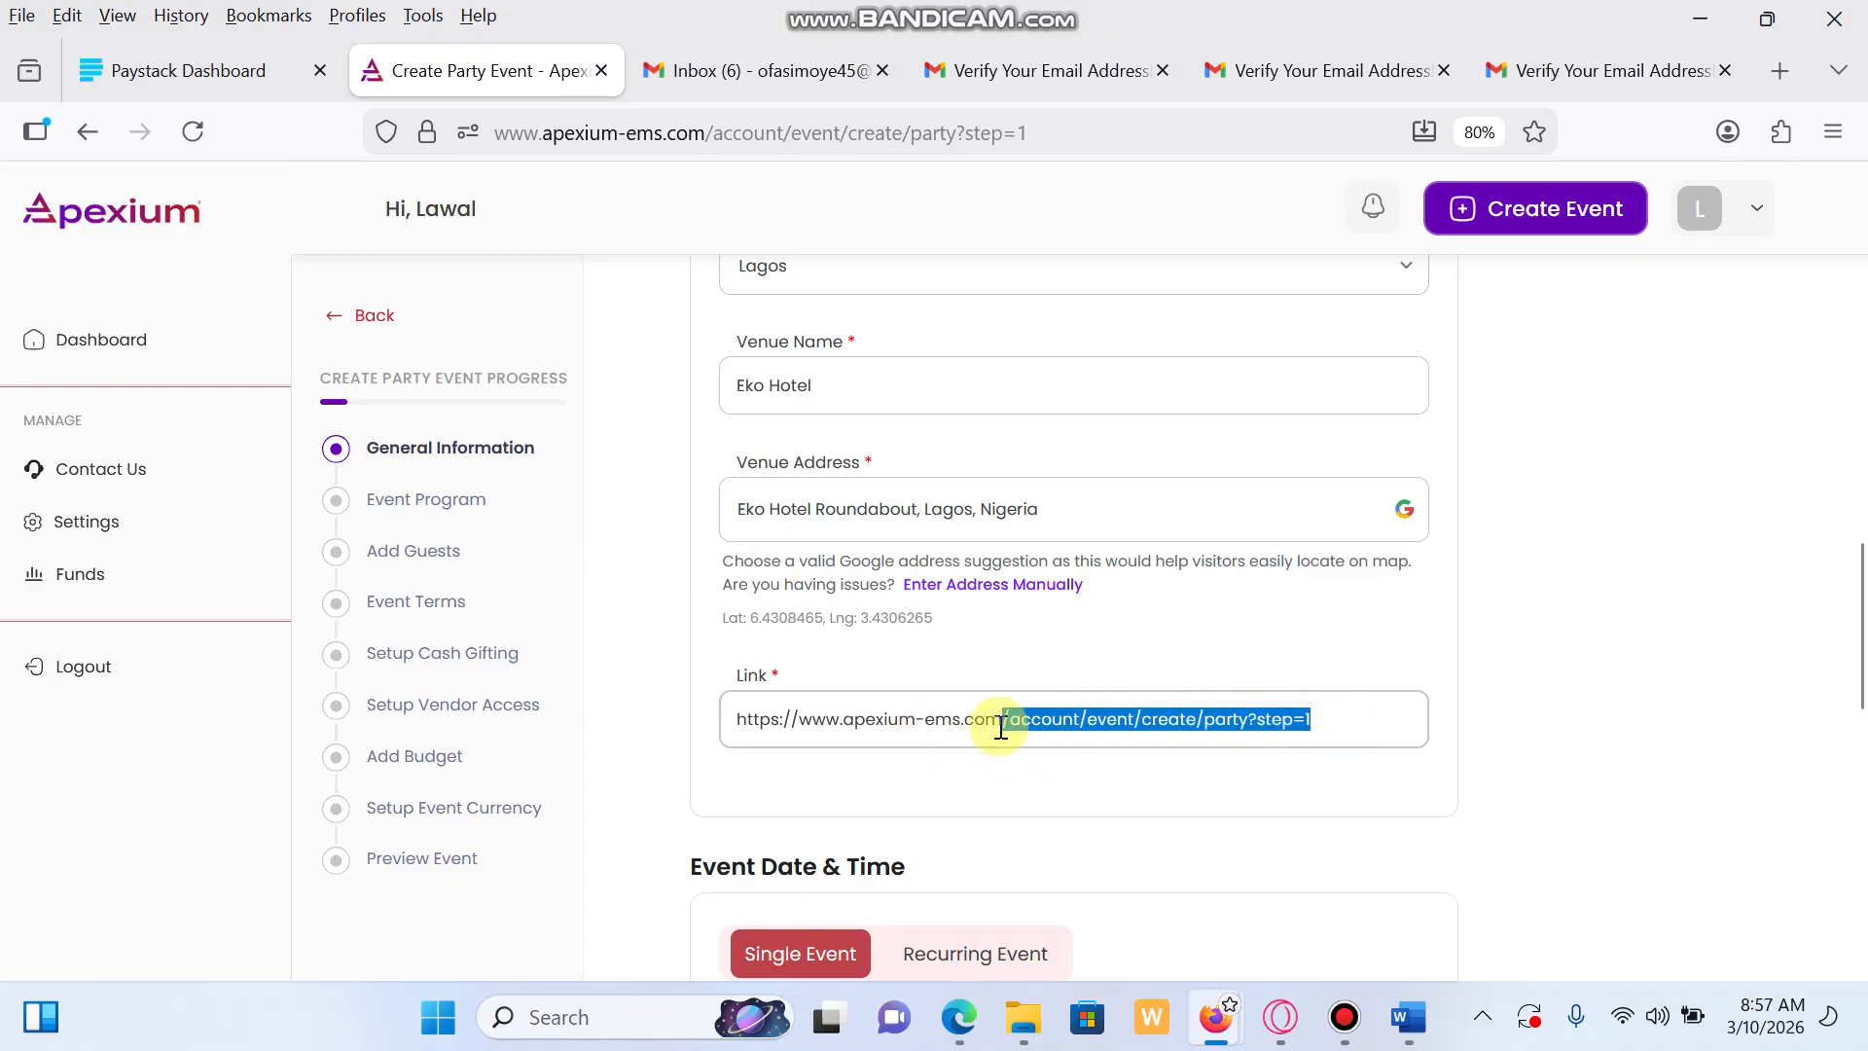
key(BackSpace)
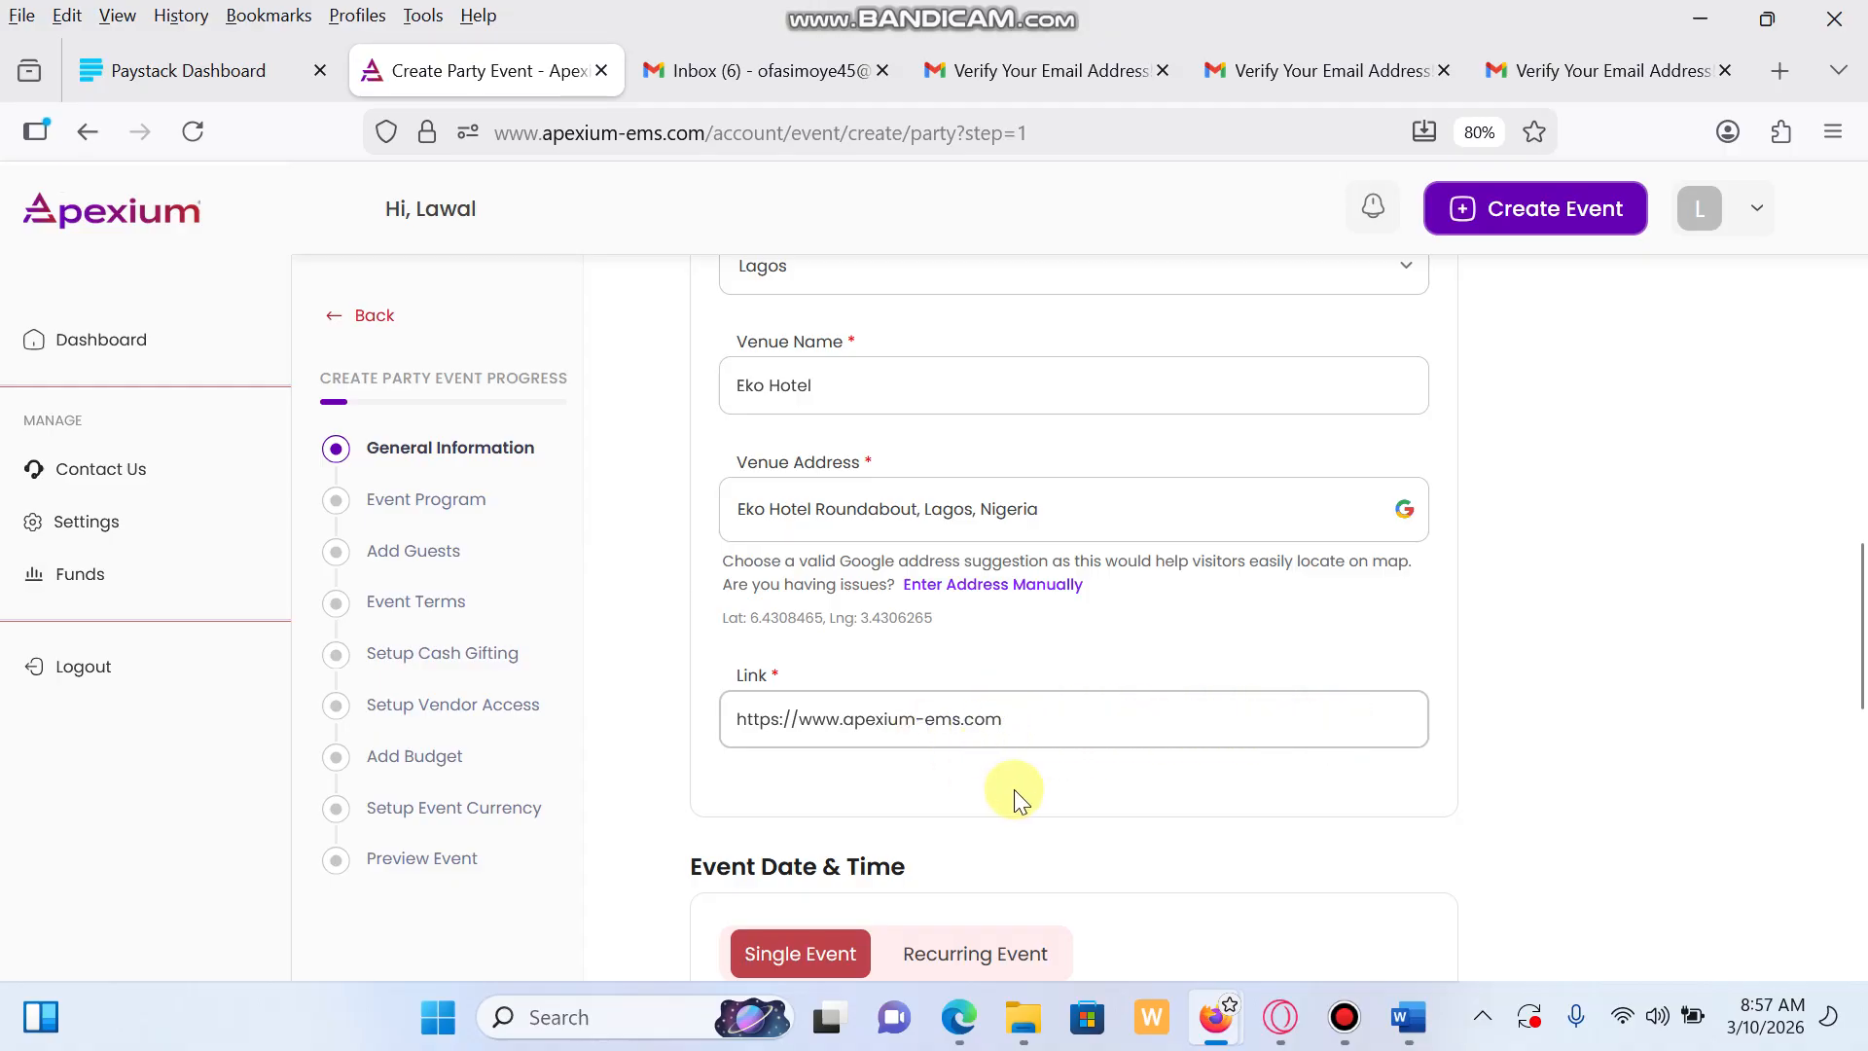
scroll(1014, 790, down, 3)
scroll(983, 730, down, 2)
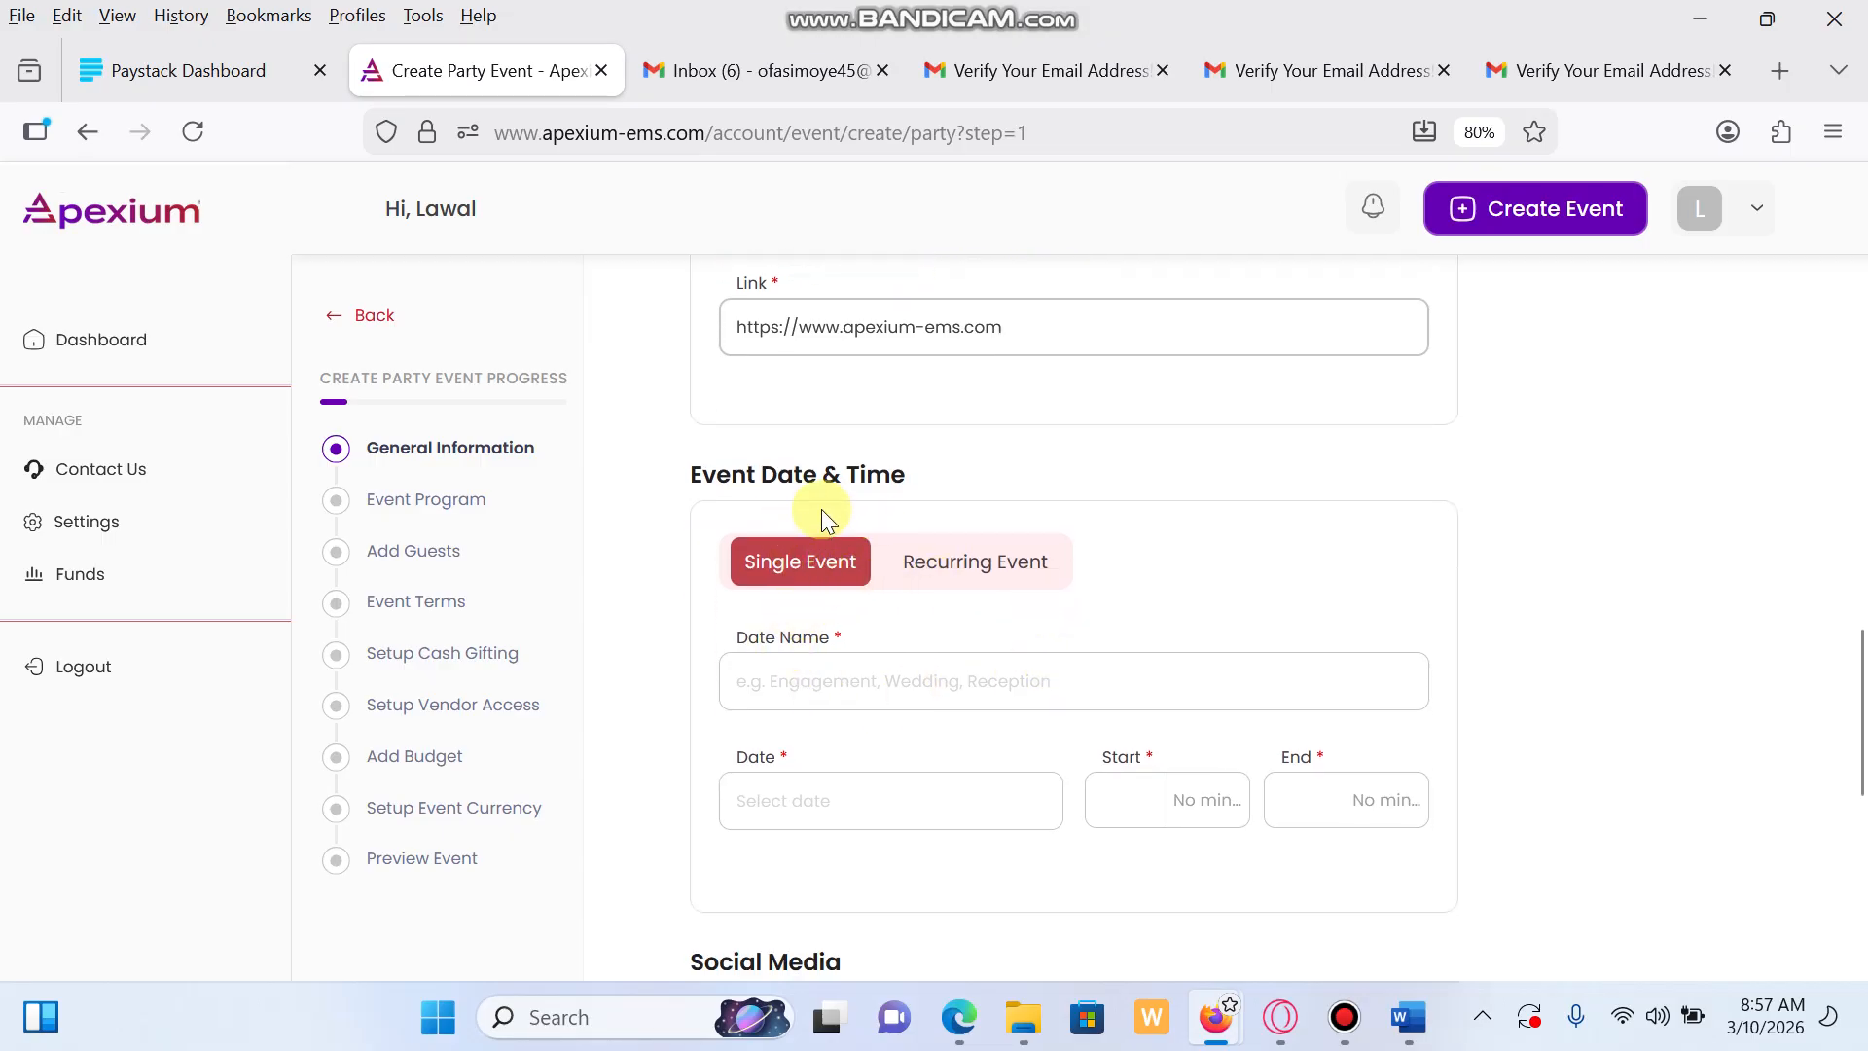
Name the date 'Party Day' and set it to 12 March 2026
scroll(924, 632, down, 1)
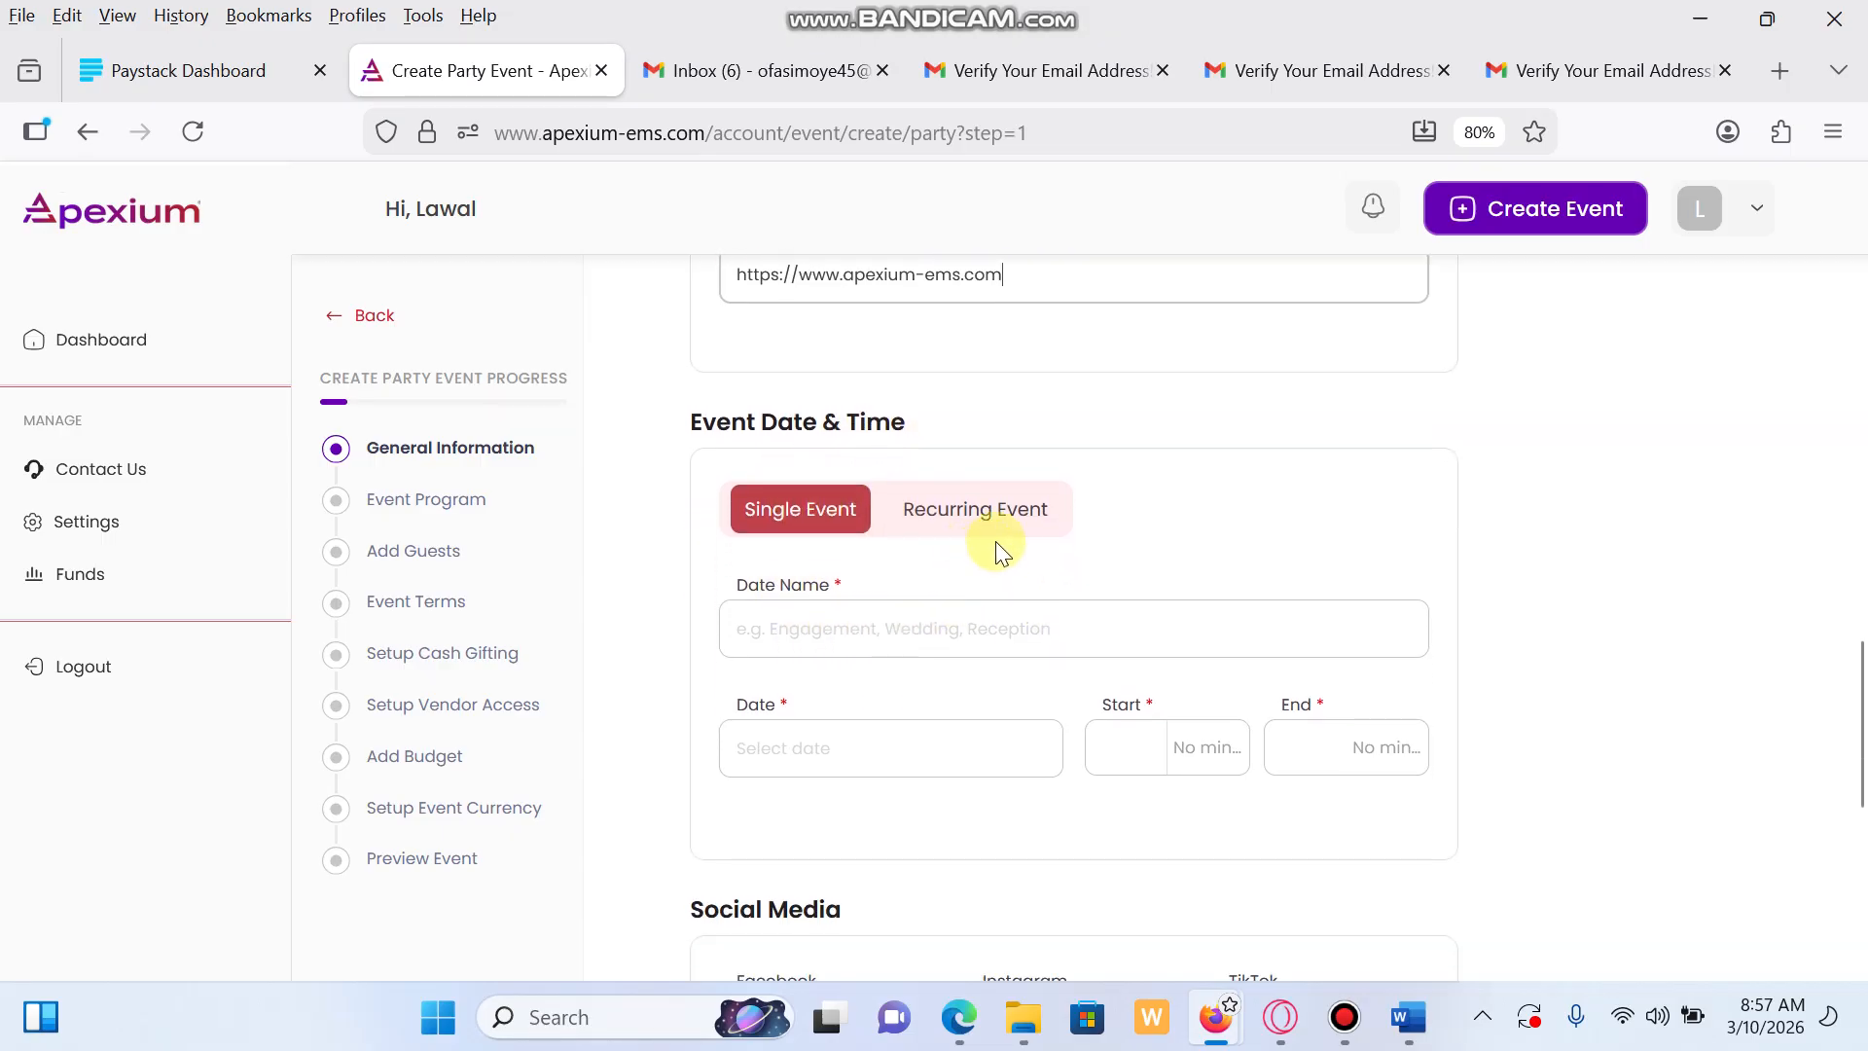
click(835, 628)
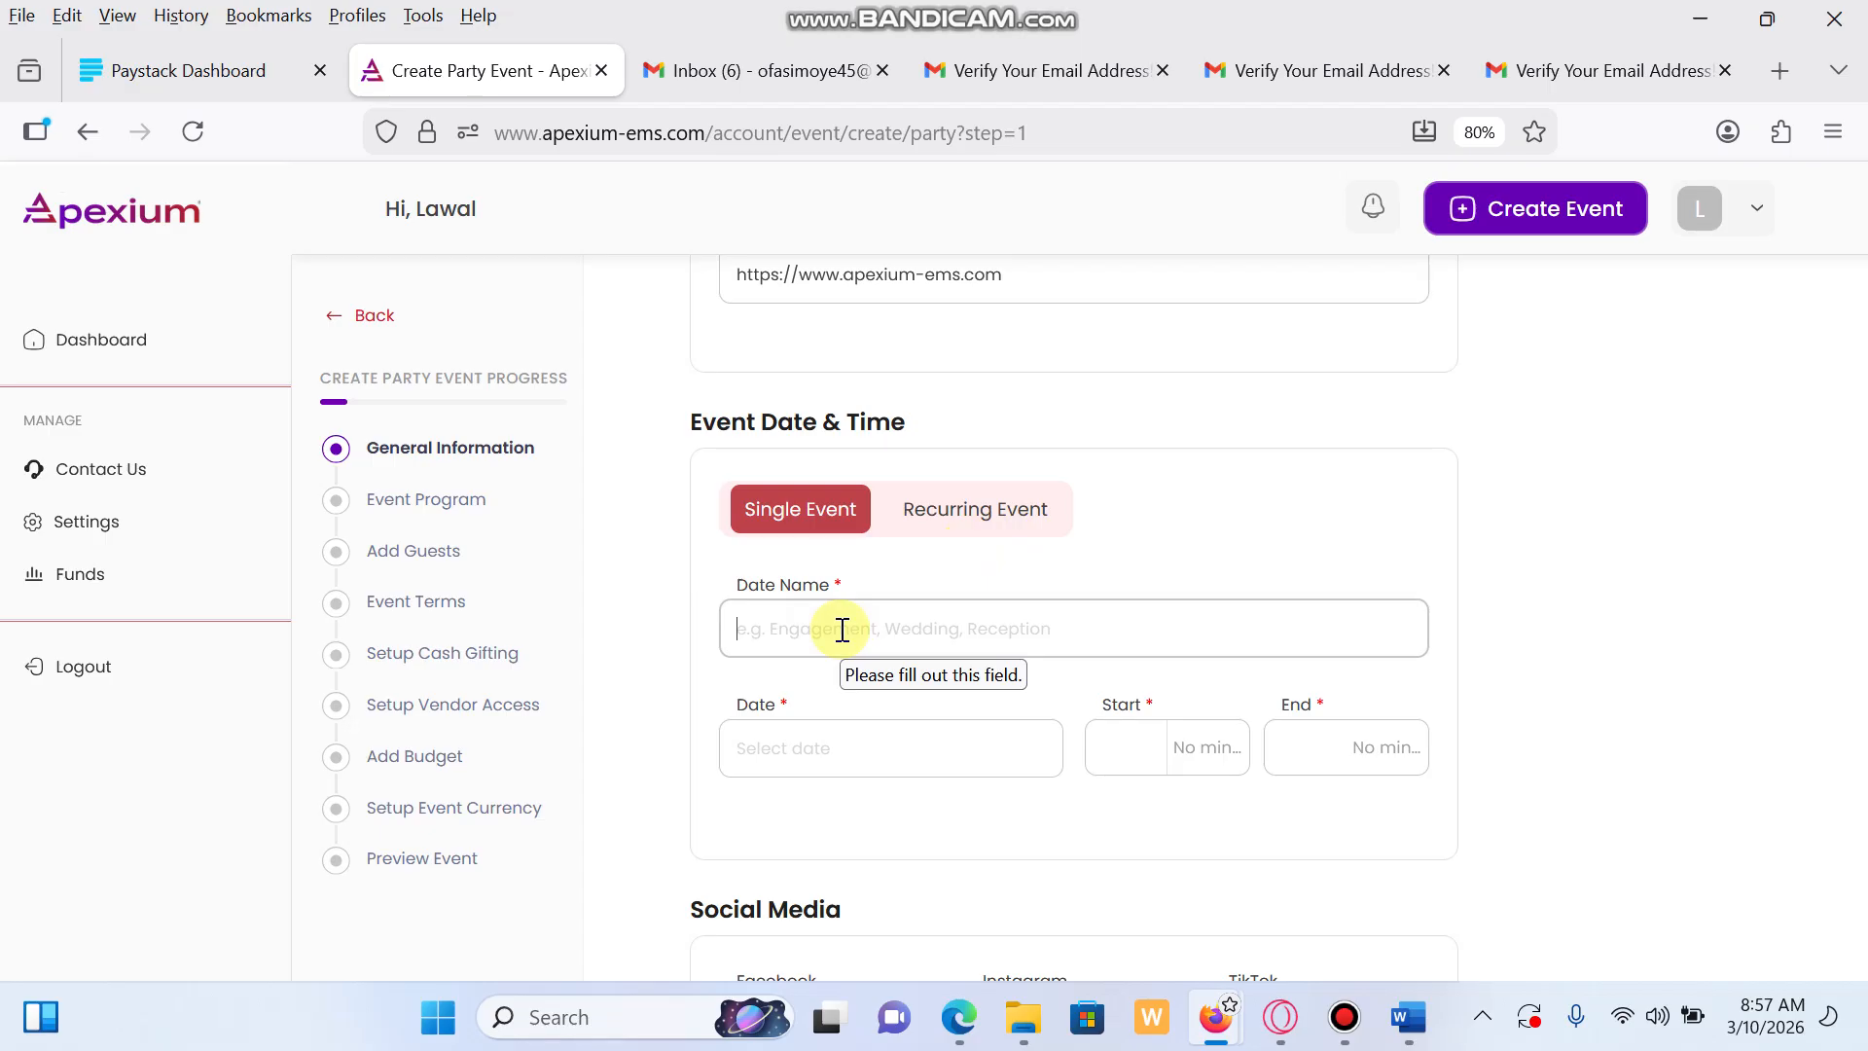
text(Party Day)
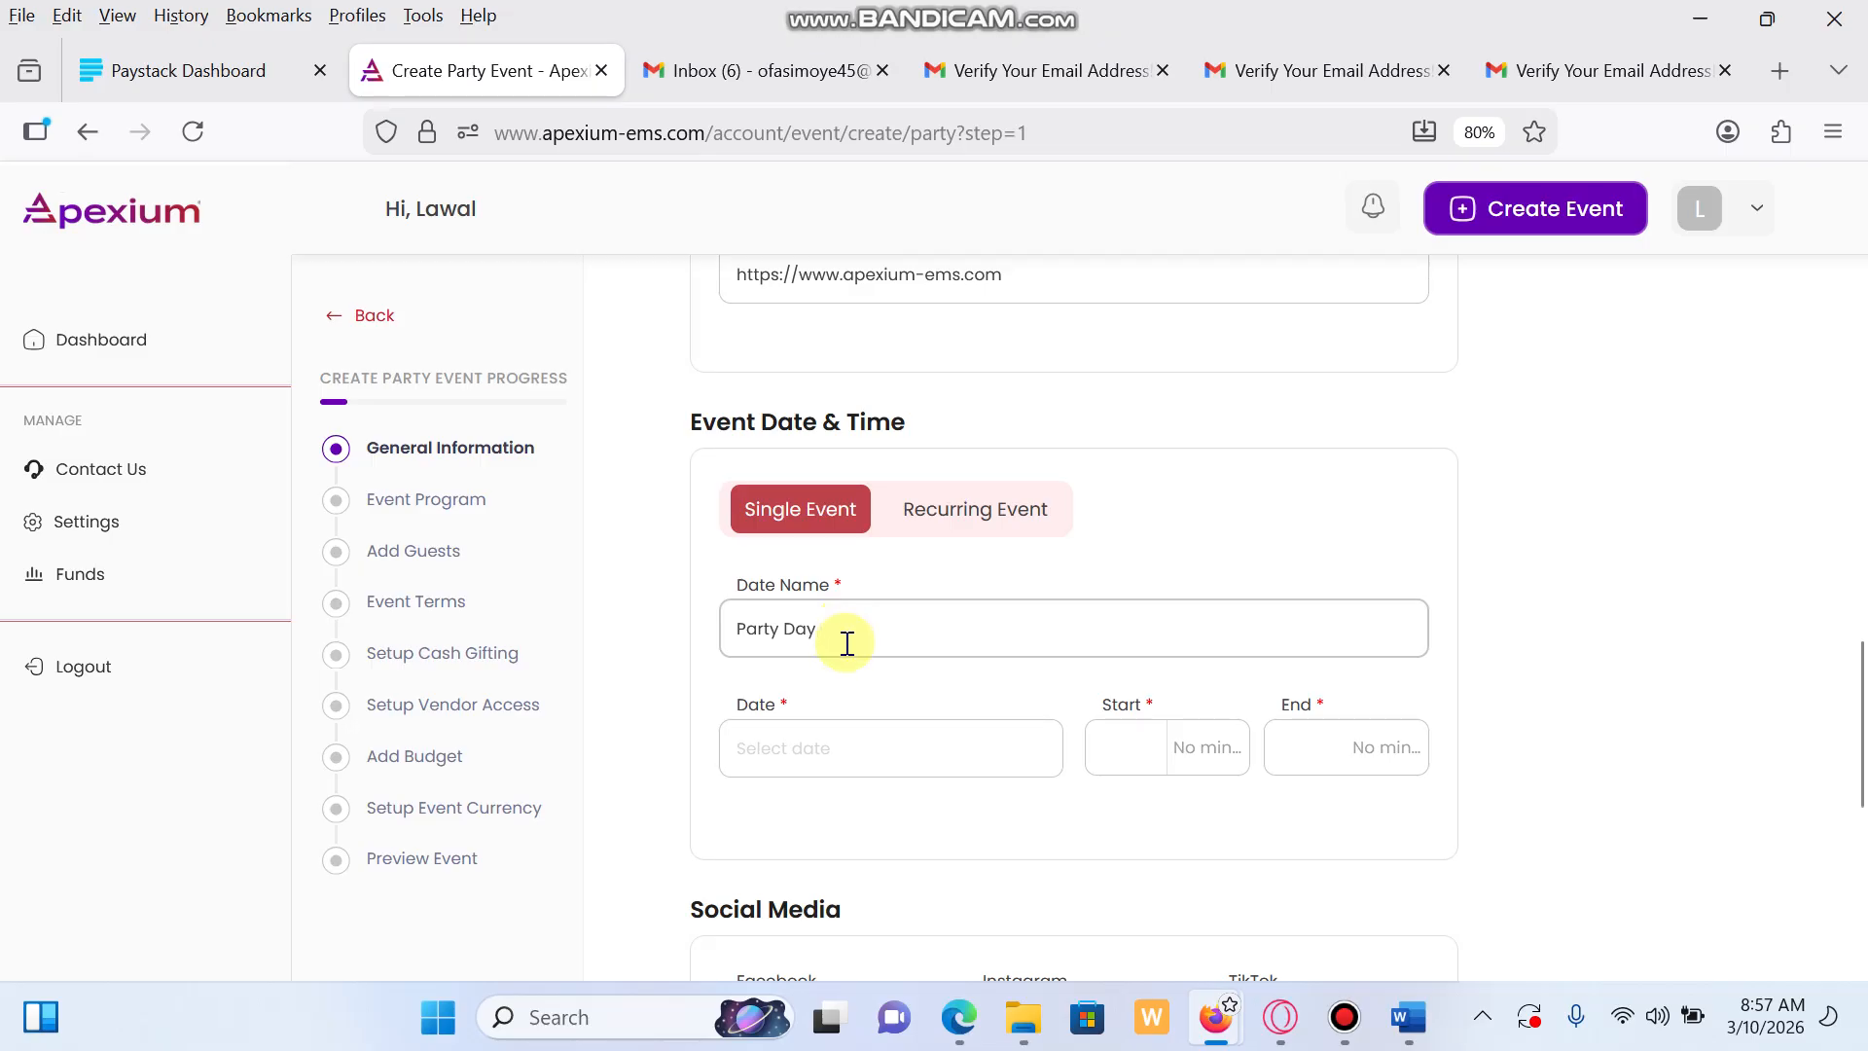
click(813, 747)
click(975, 775)
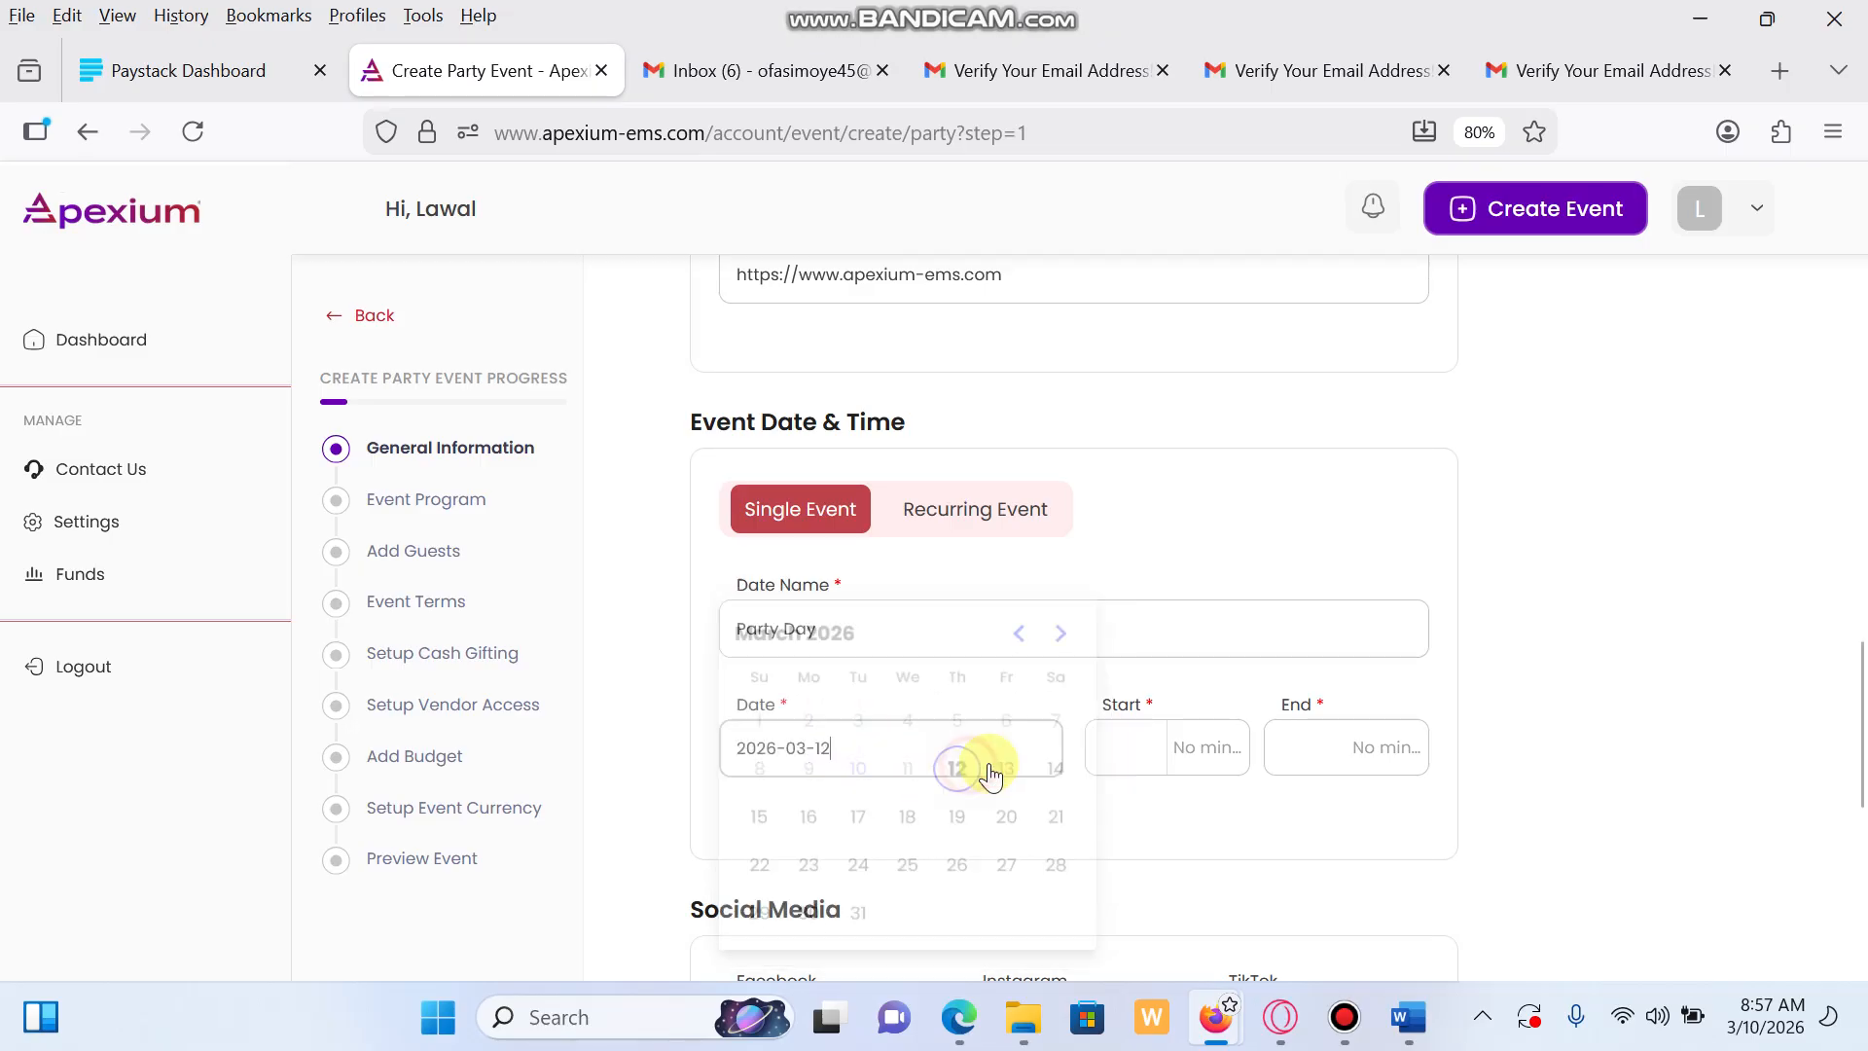
Set the Party Day times to start at 10 AM and end at 12 PM
click(1118, 759)
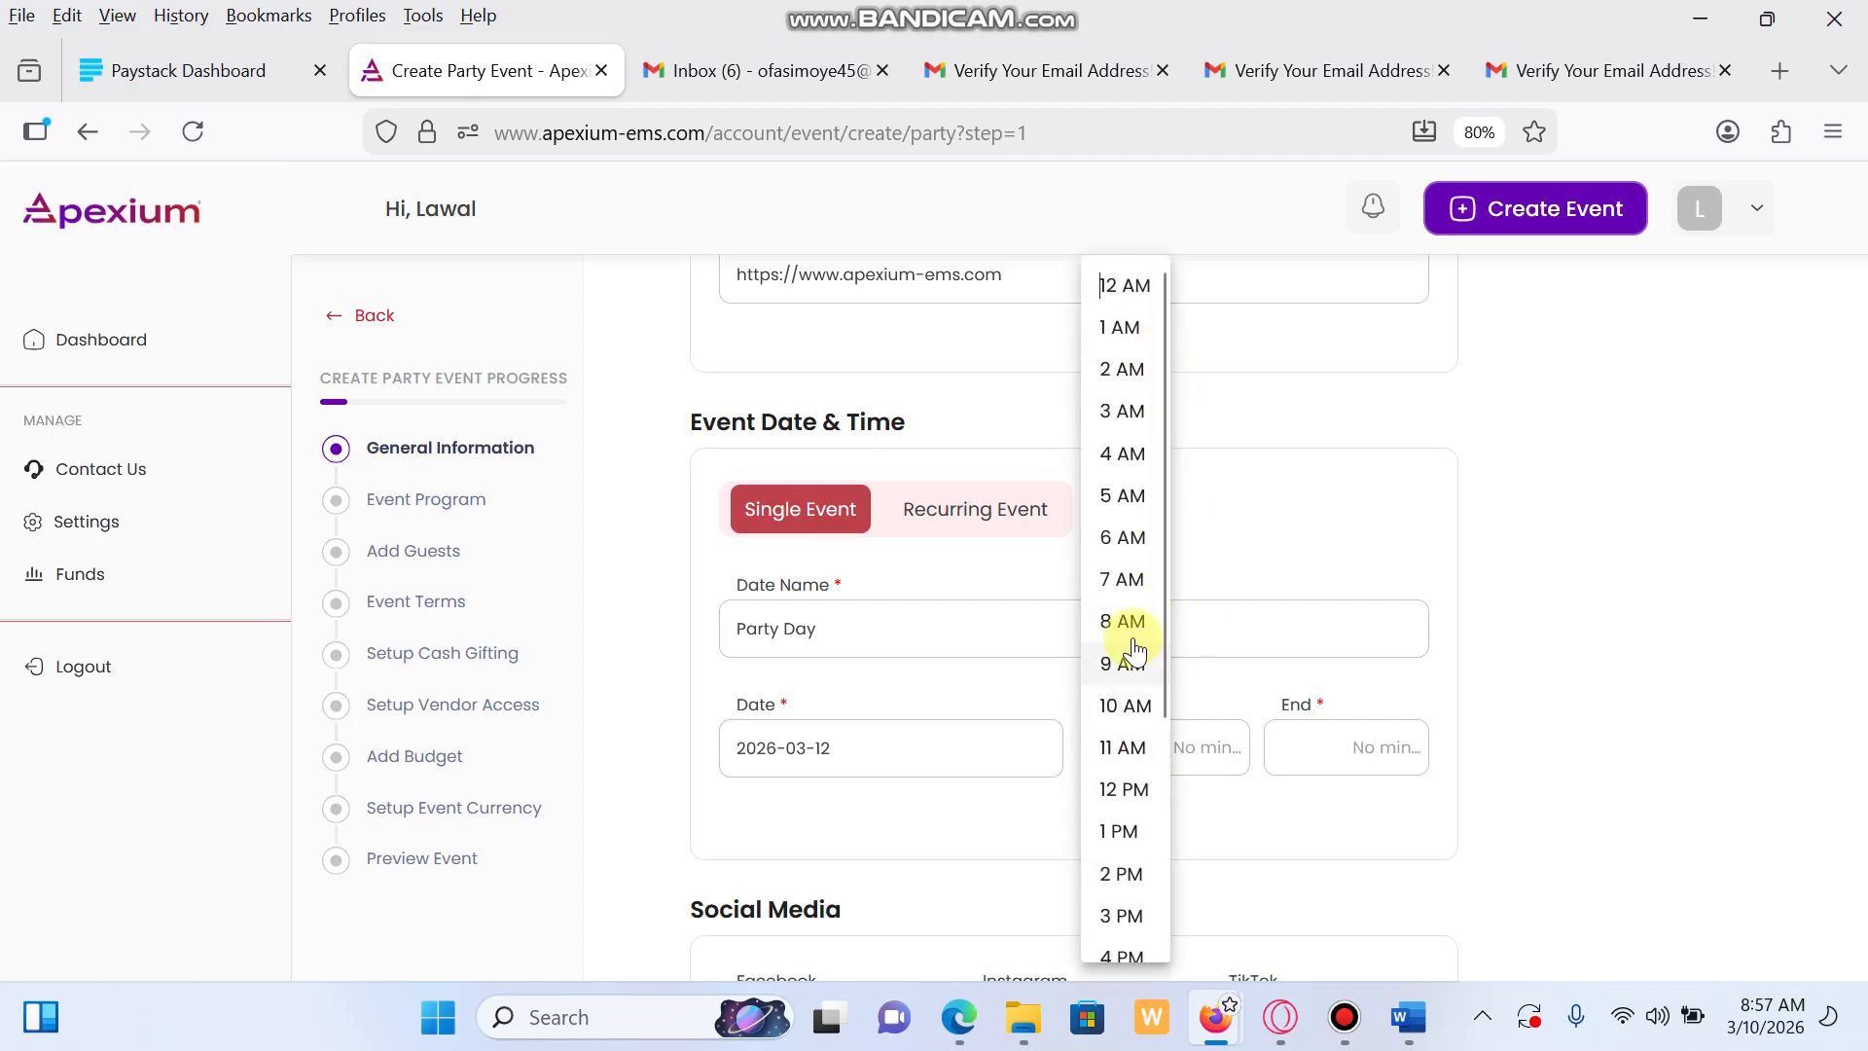
click(1119, 704)
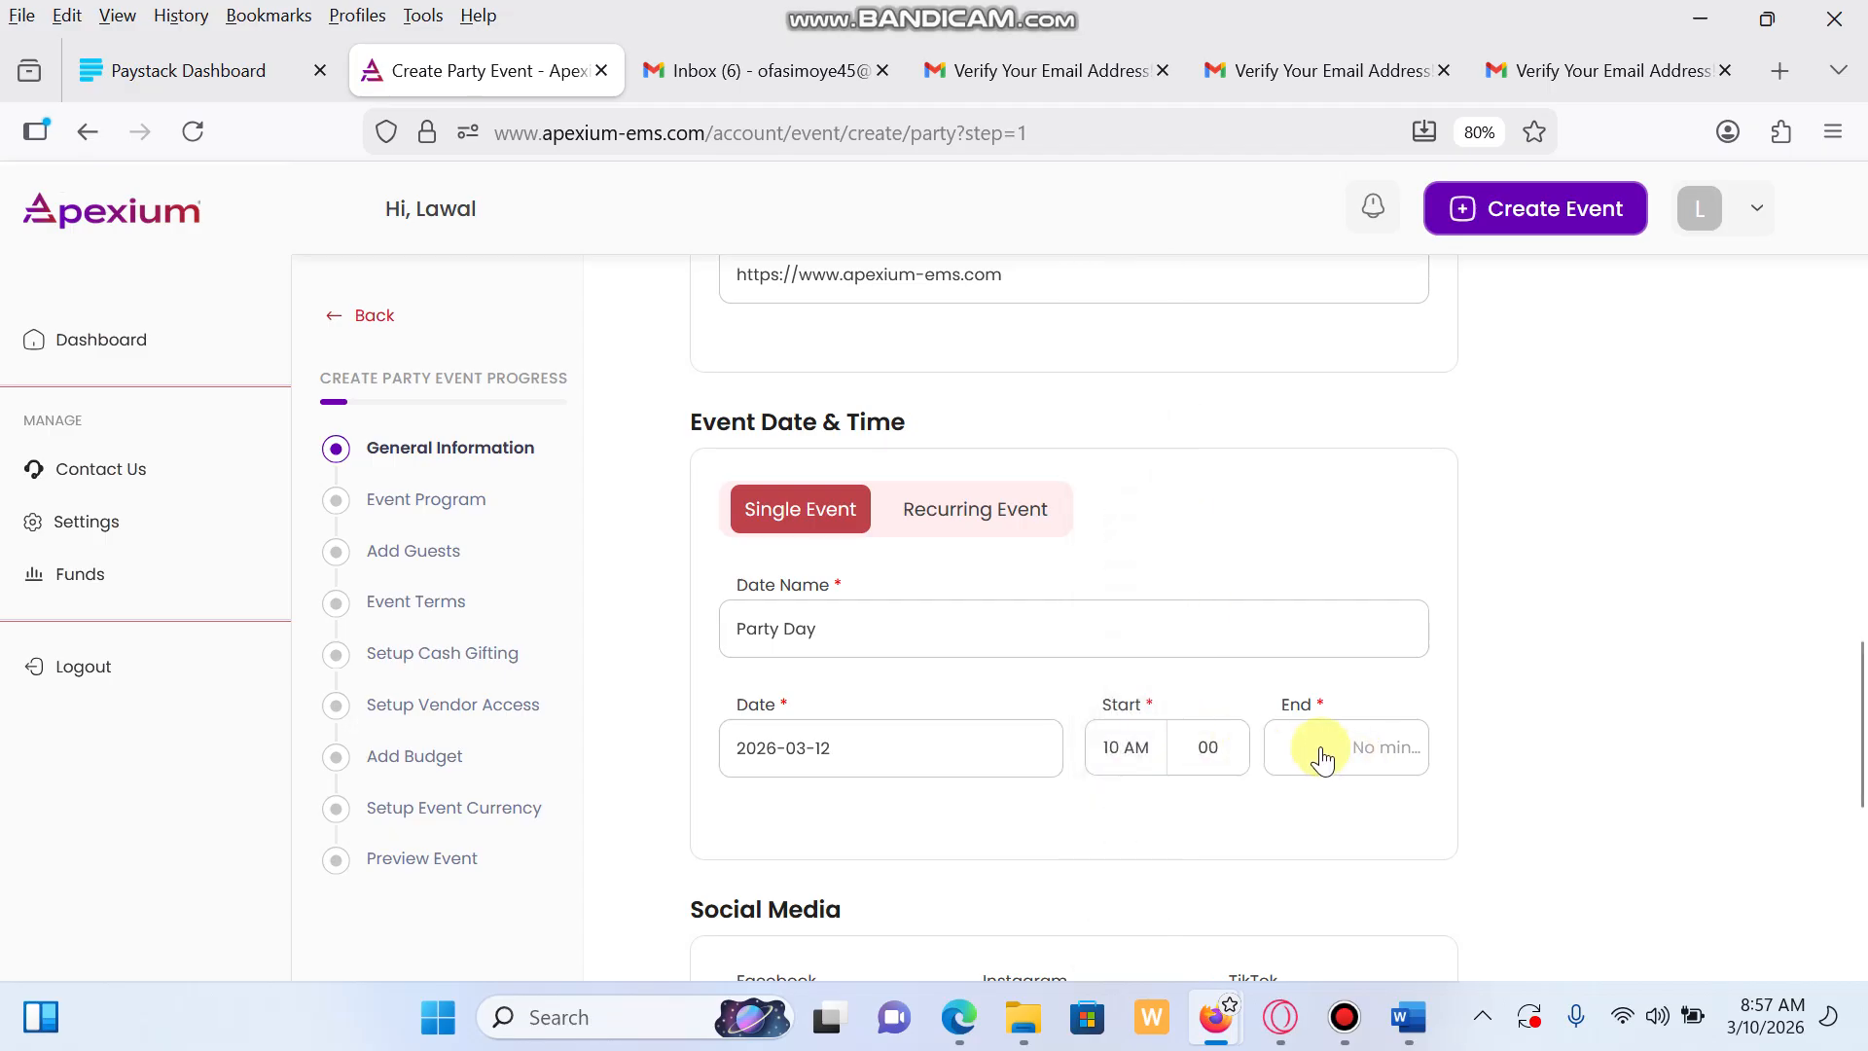
click(1290, 754)
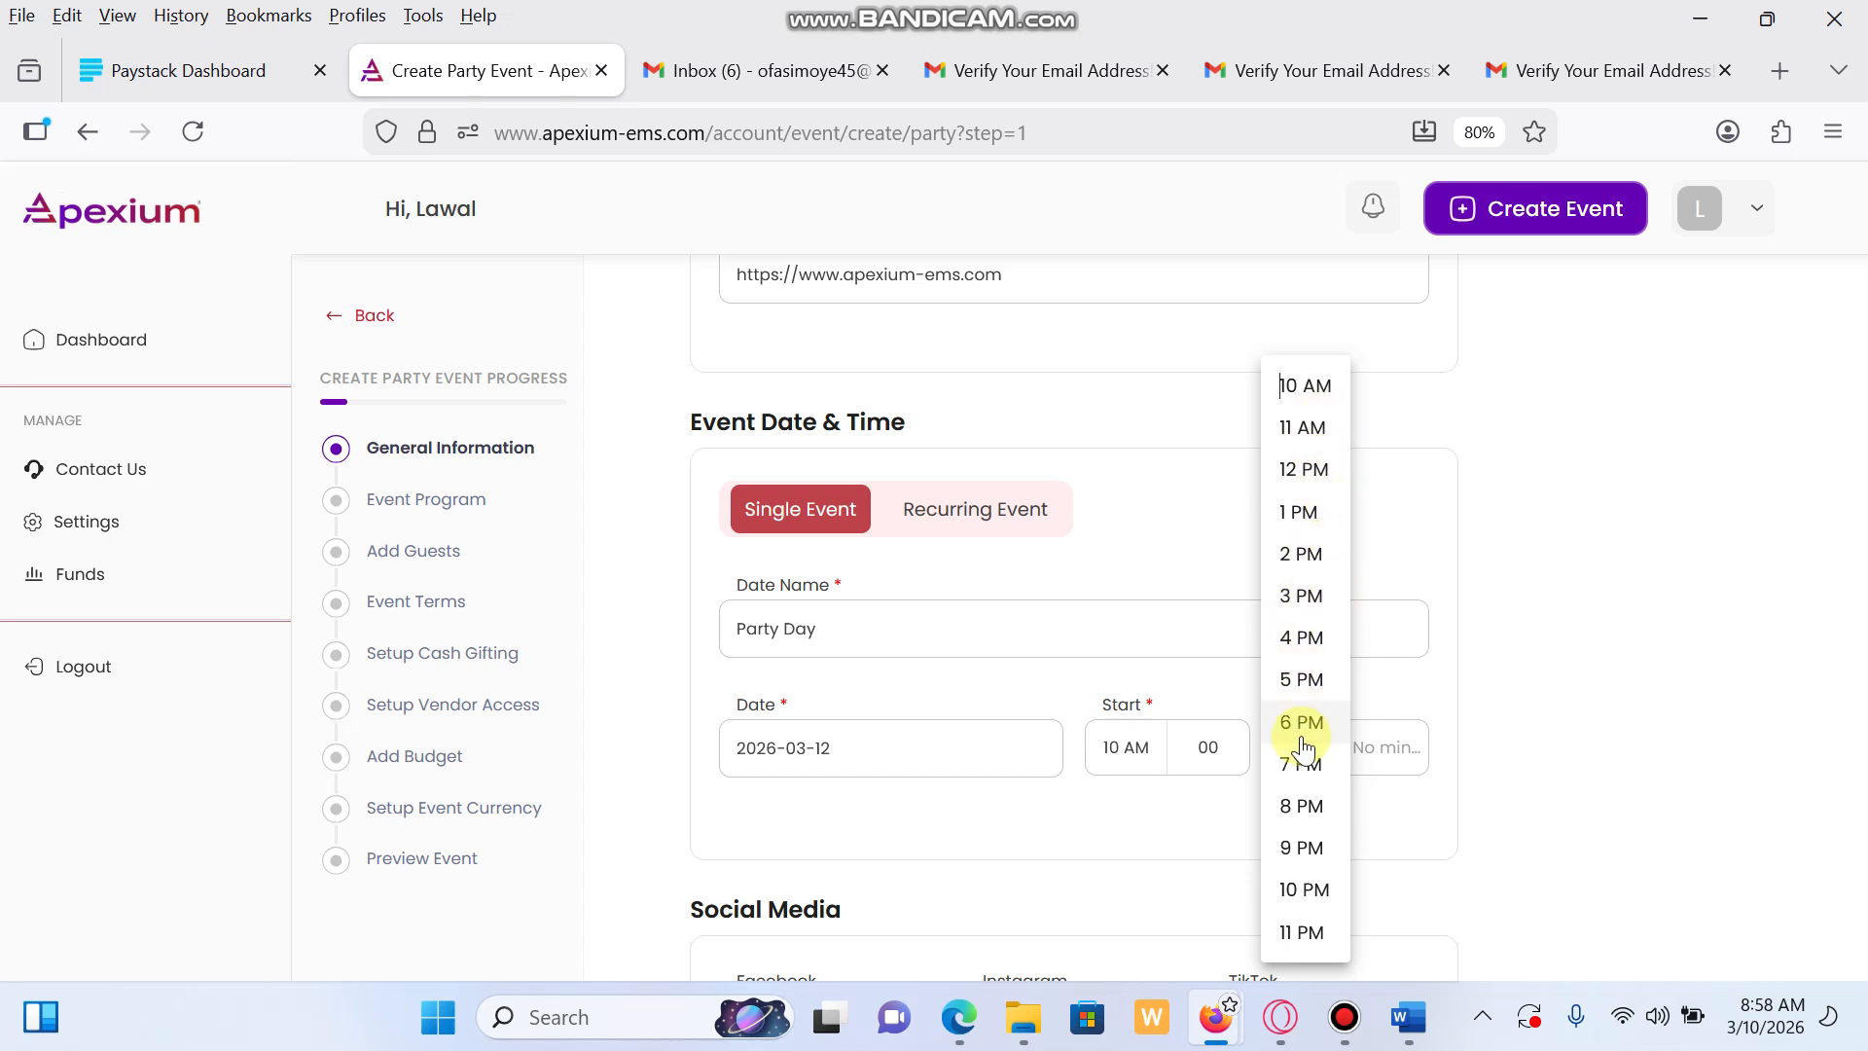
click(1309, 932)
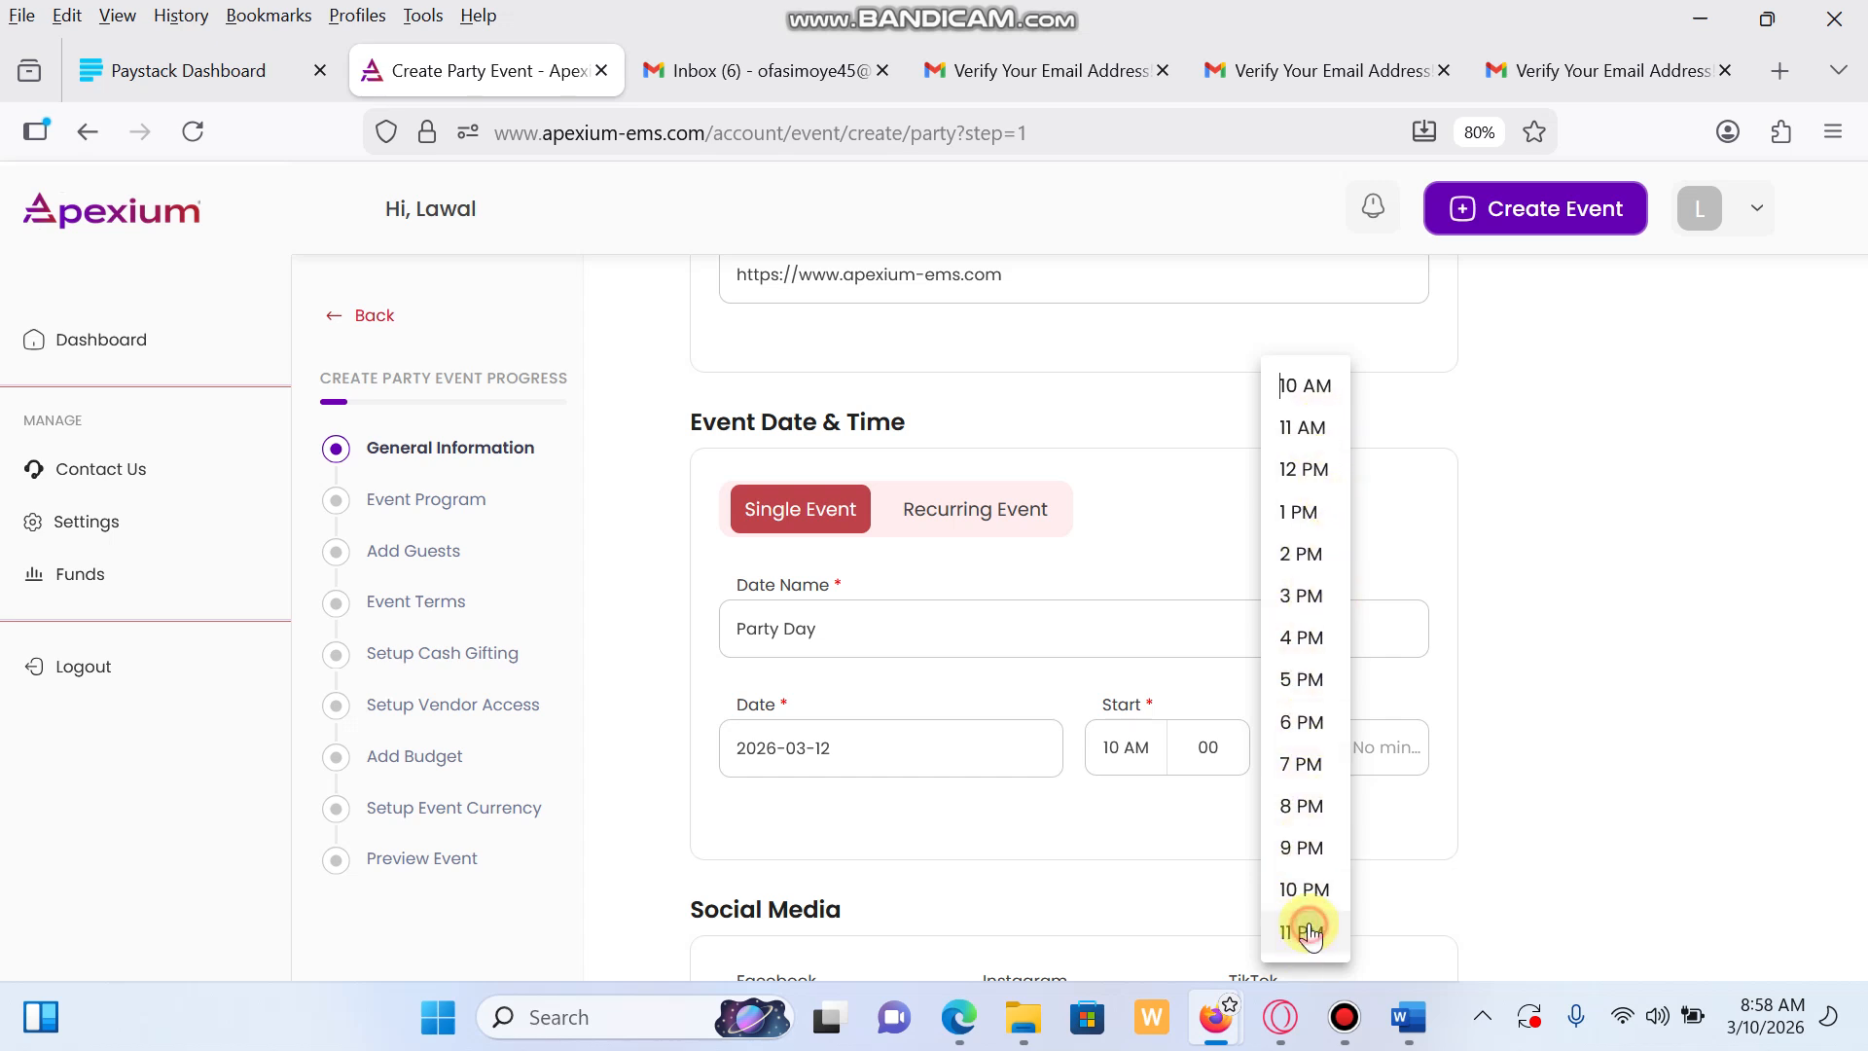
click(1335, 766)
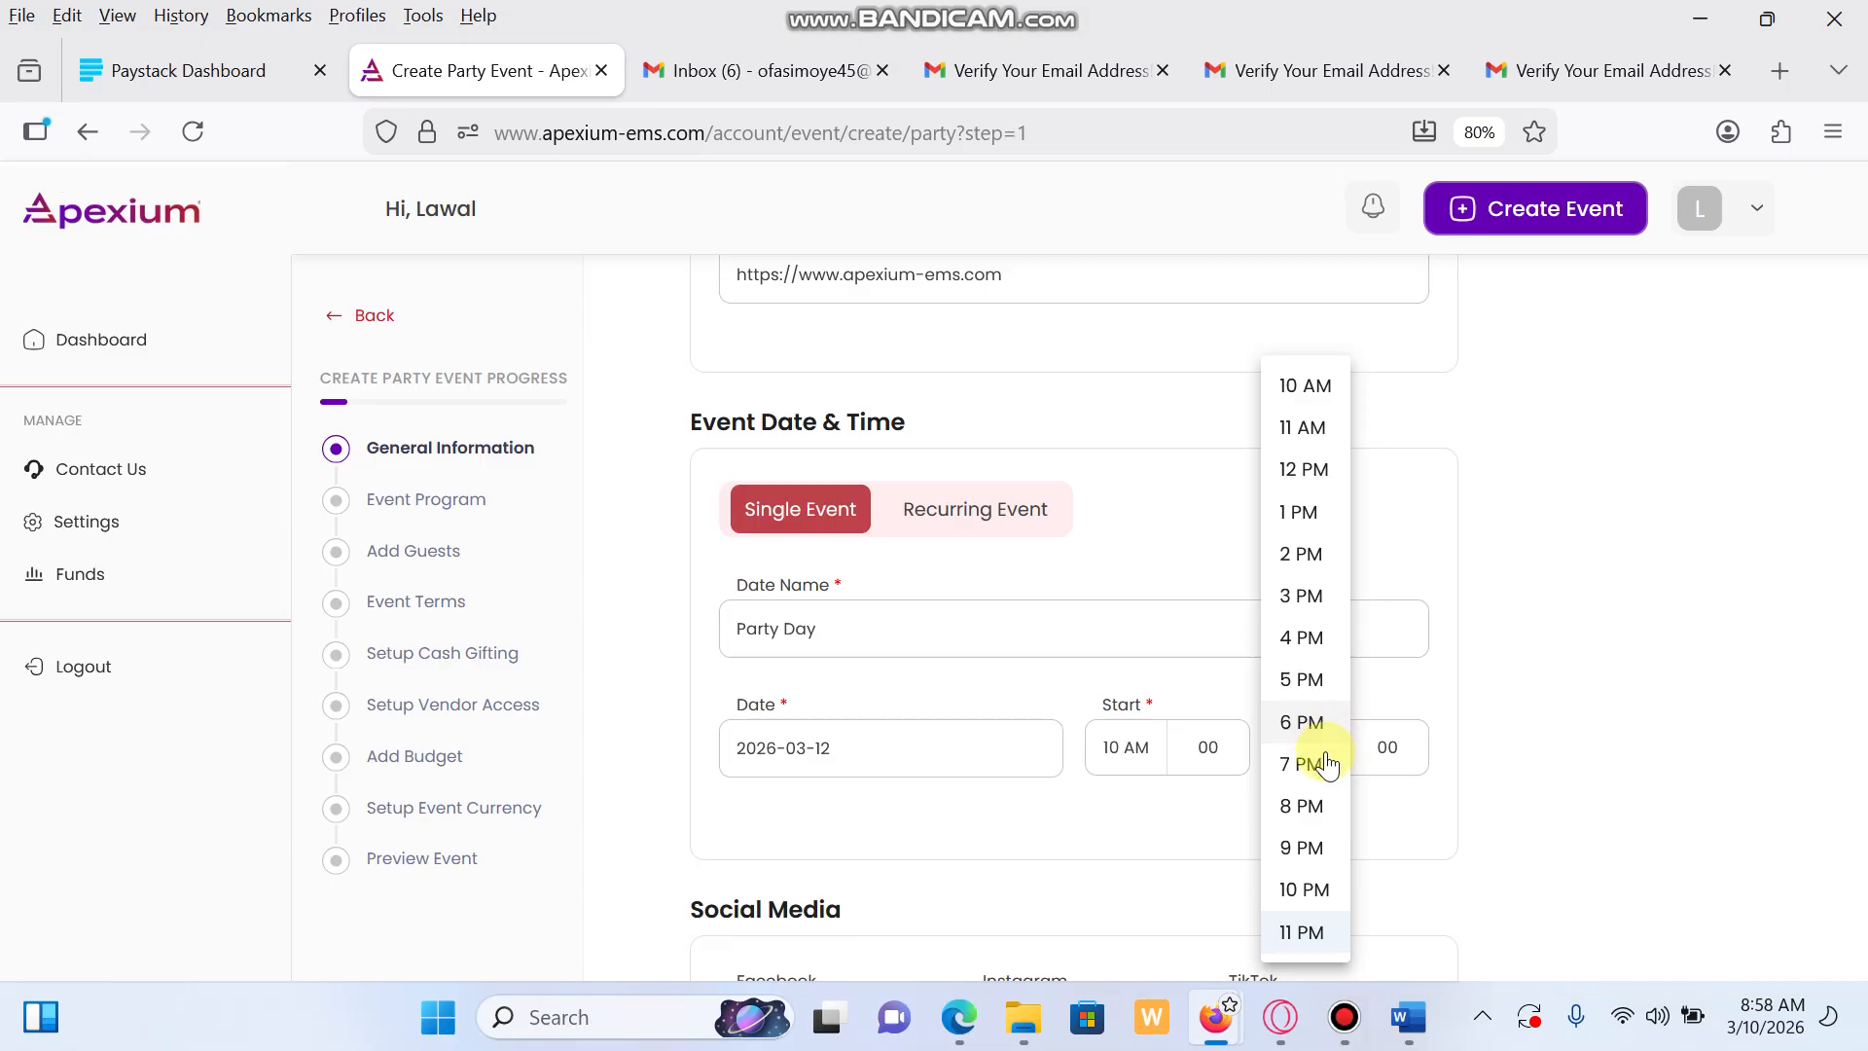
click(1306, 934)
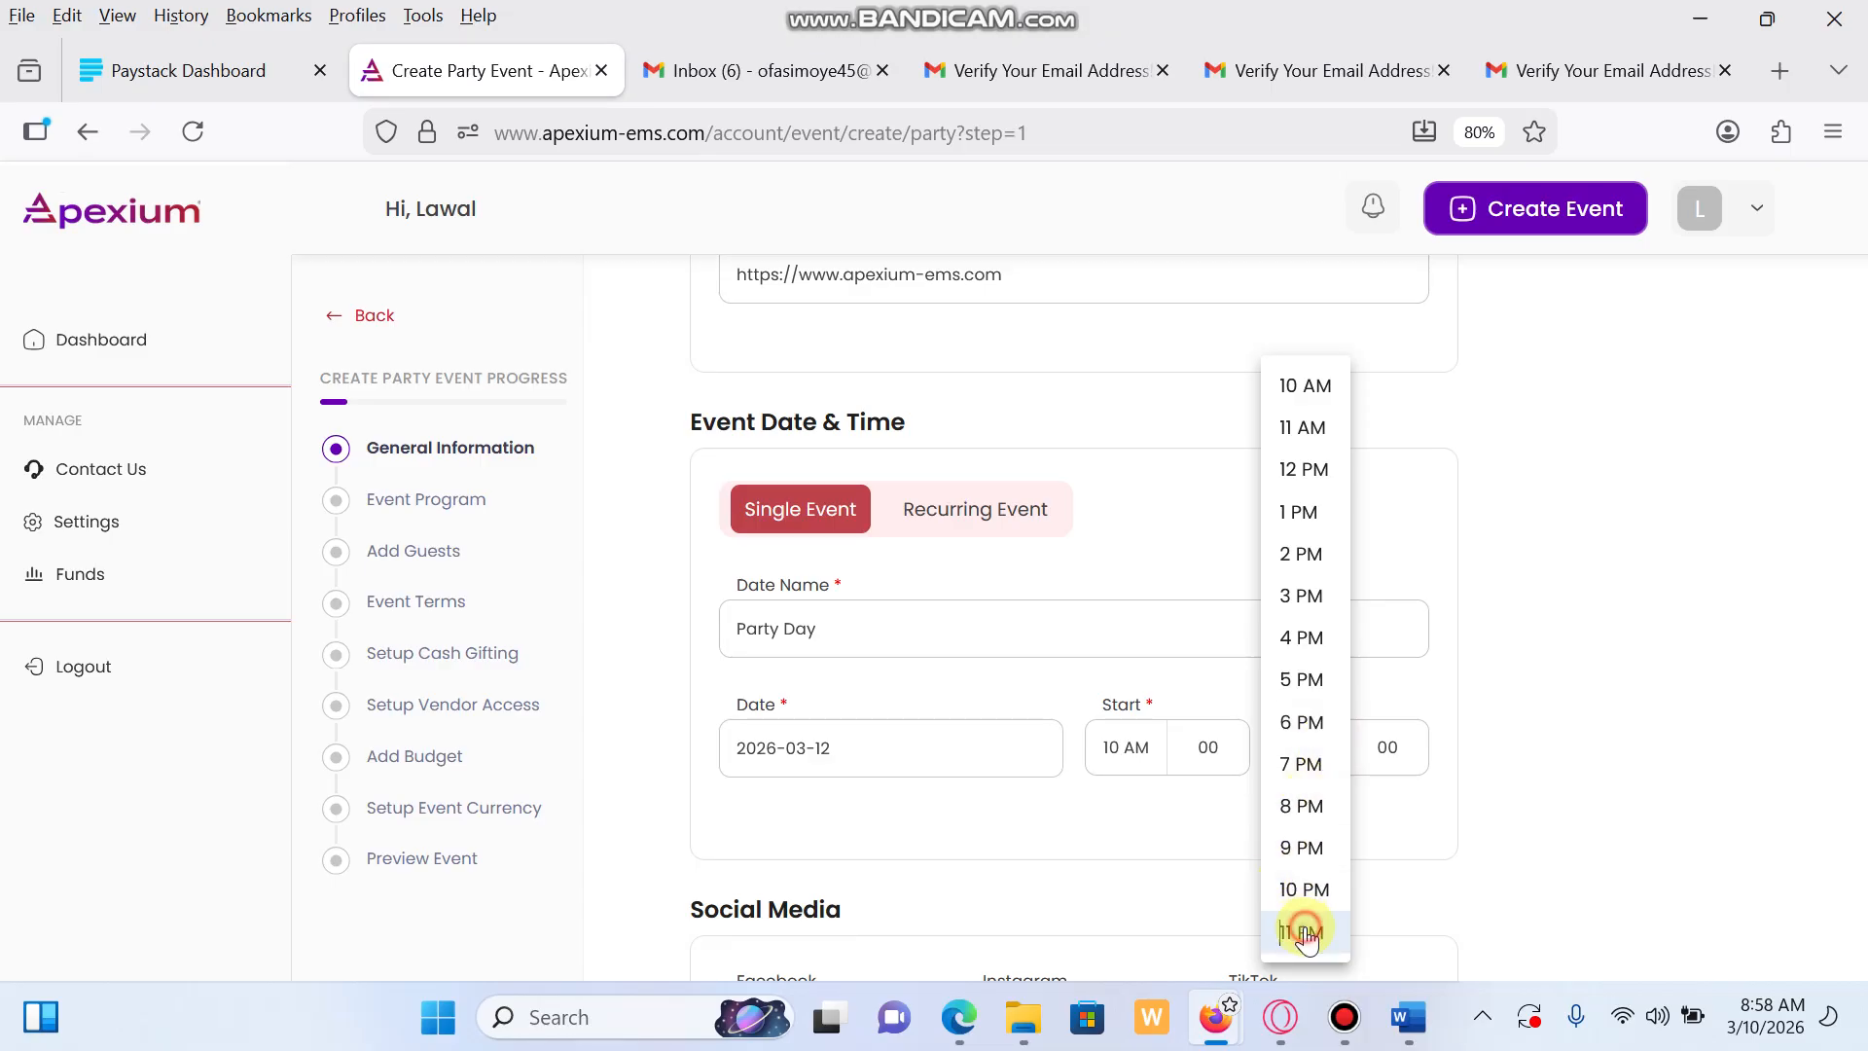
click(1299, 746)
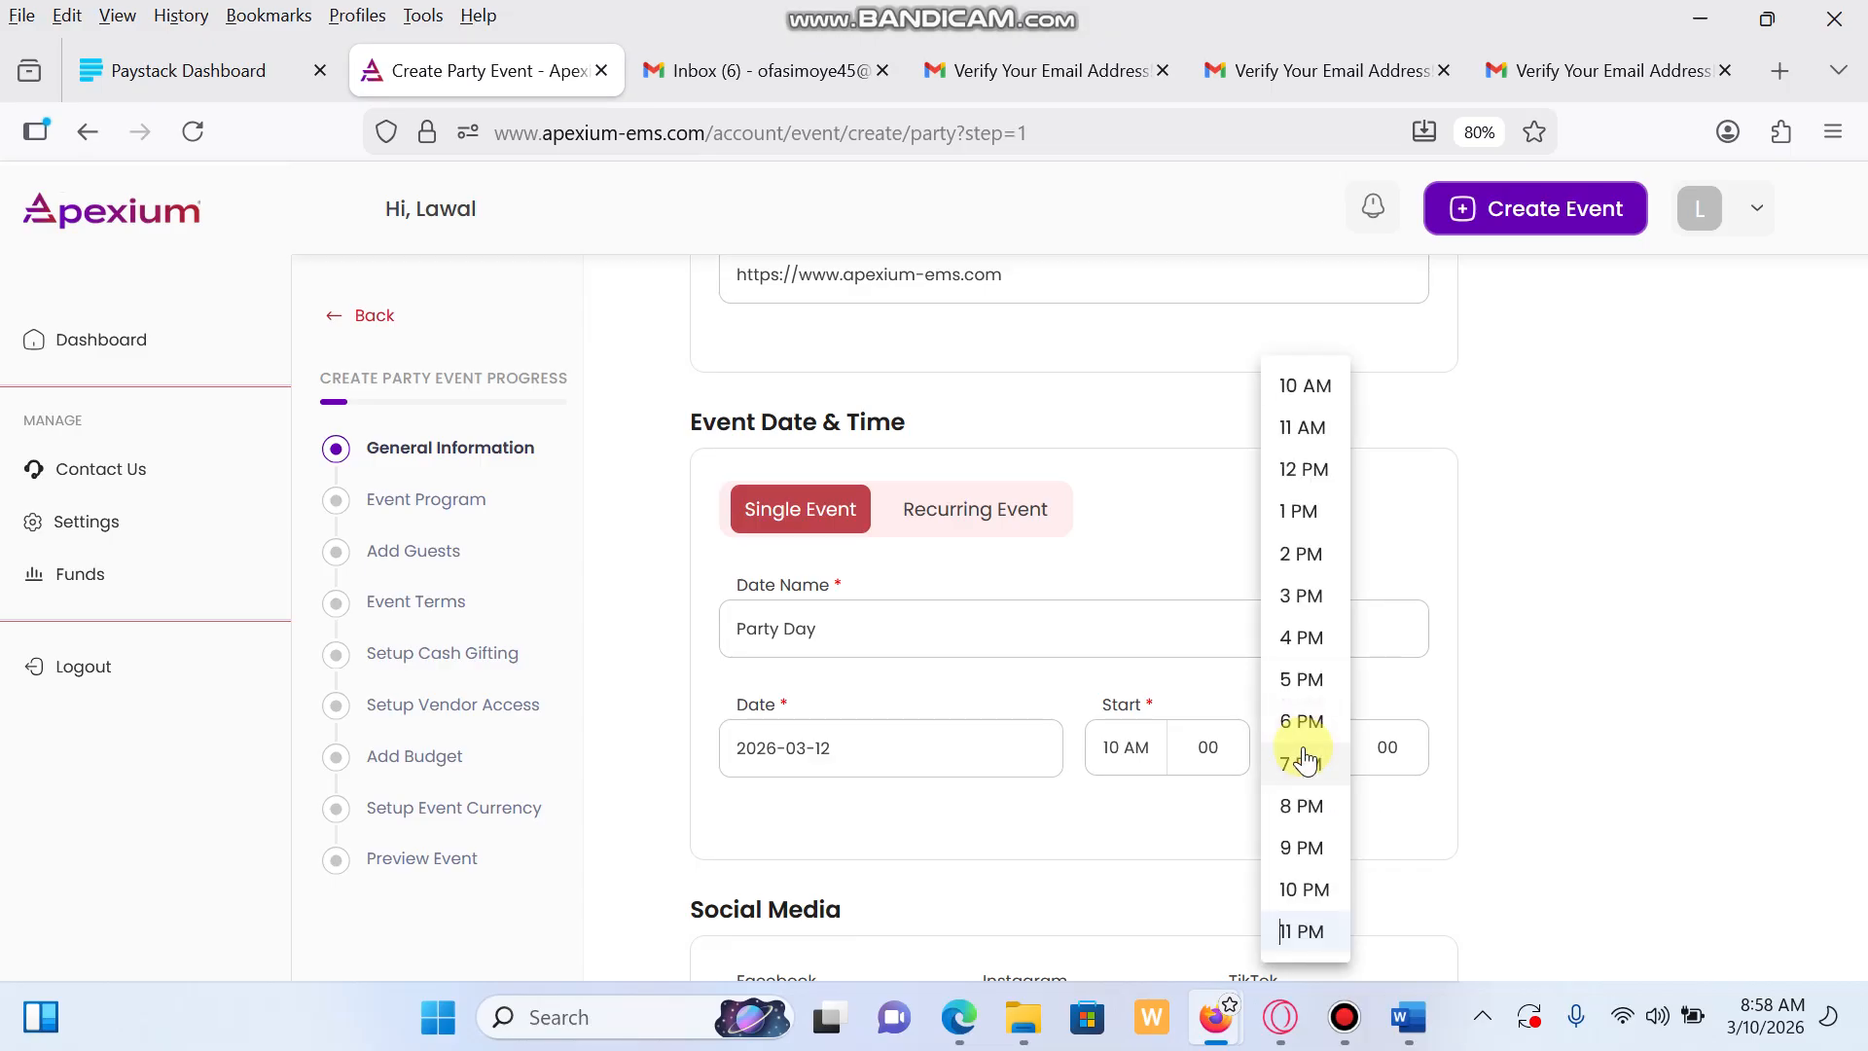
click(1303, 929)
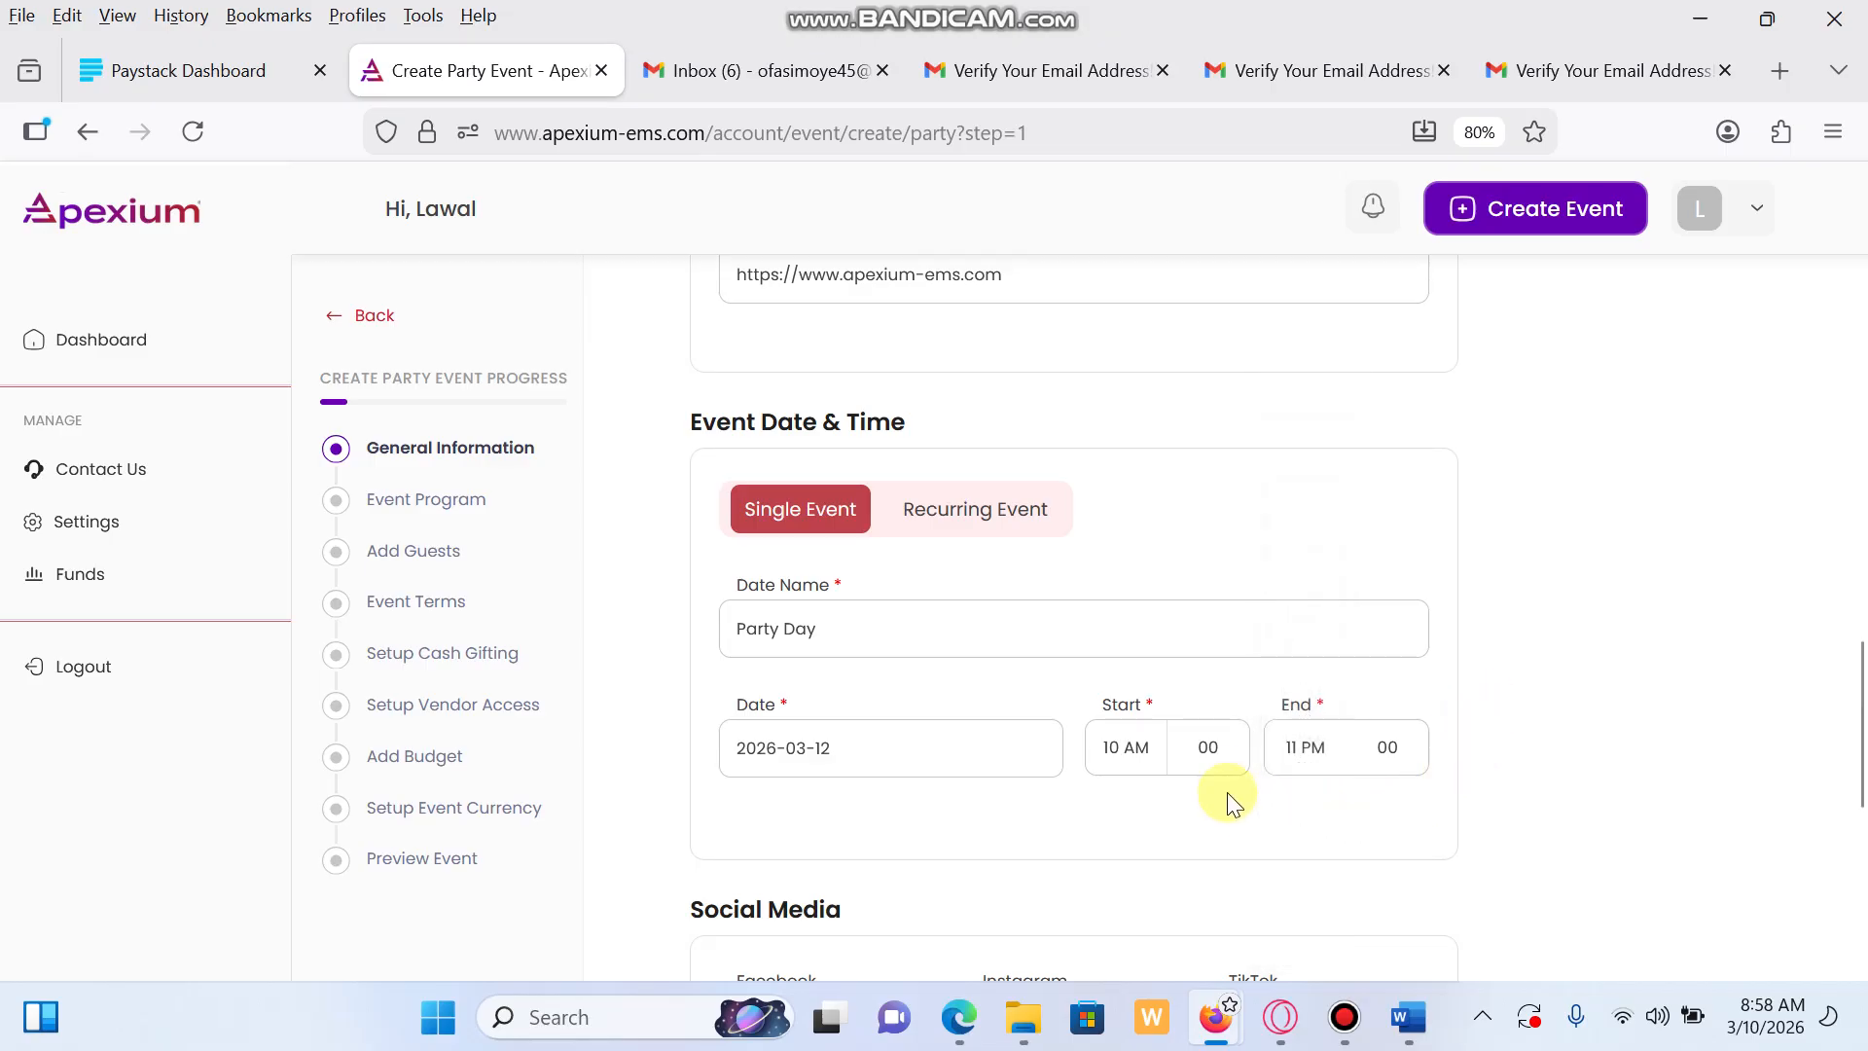
scroll(1230, 779, down, 3)
scroll(949, 768, down, 1)
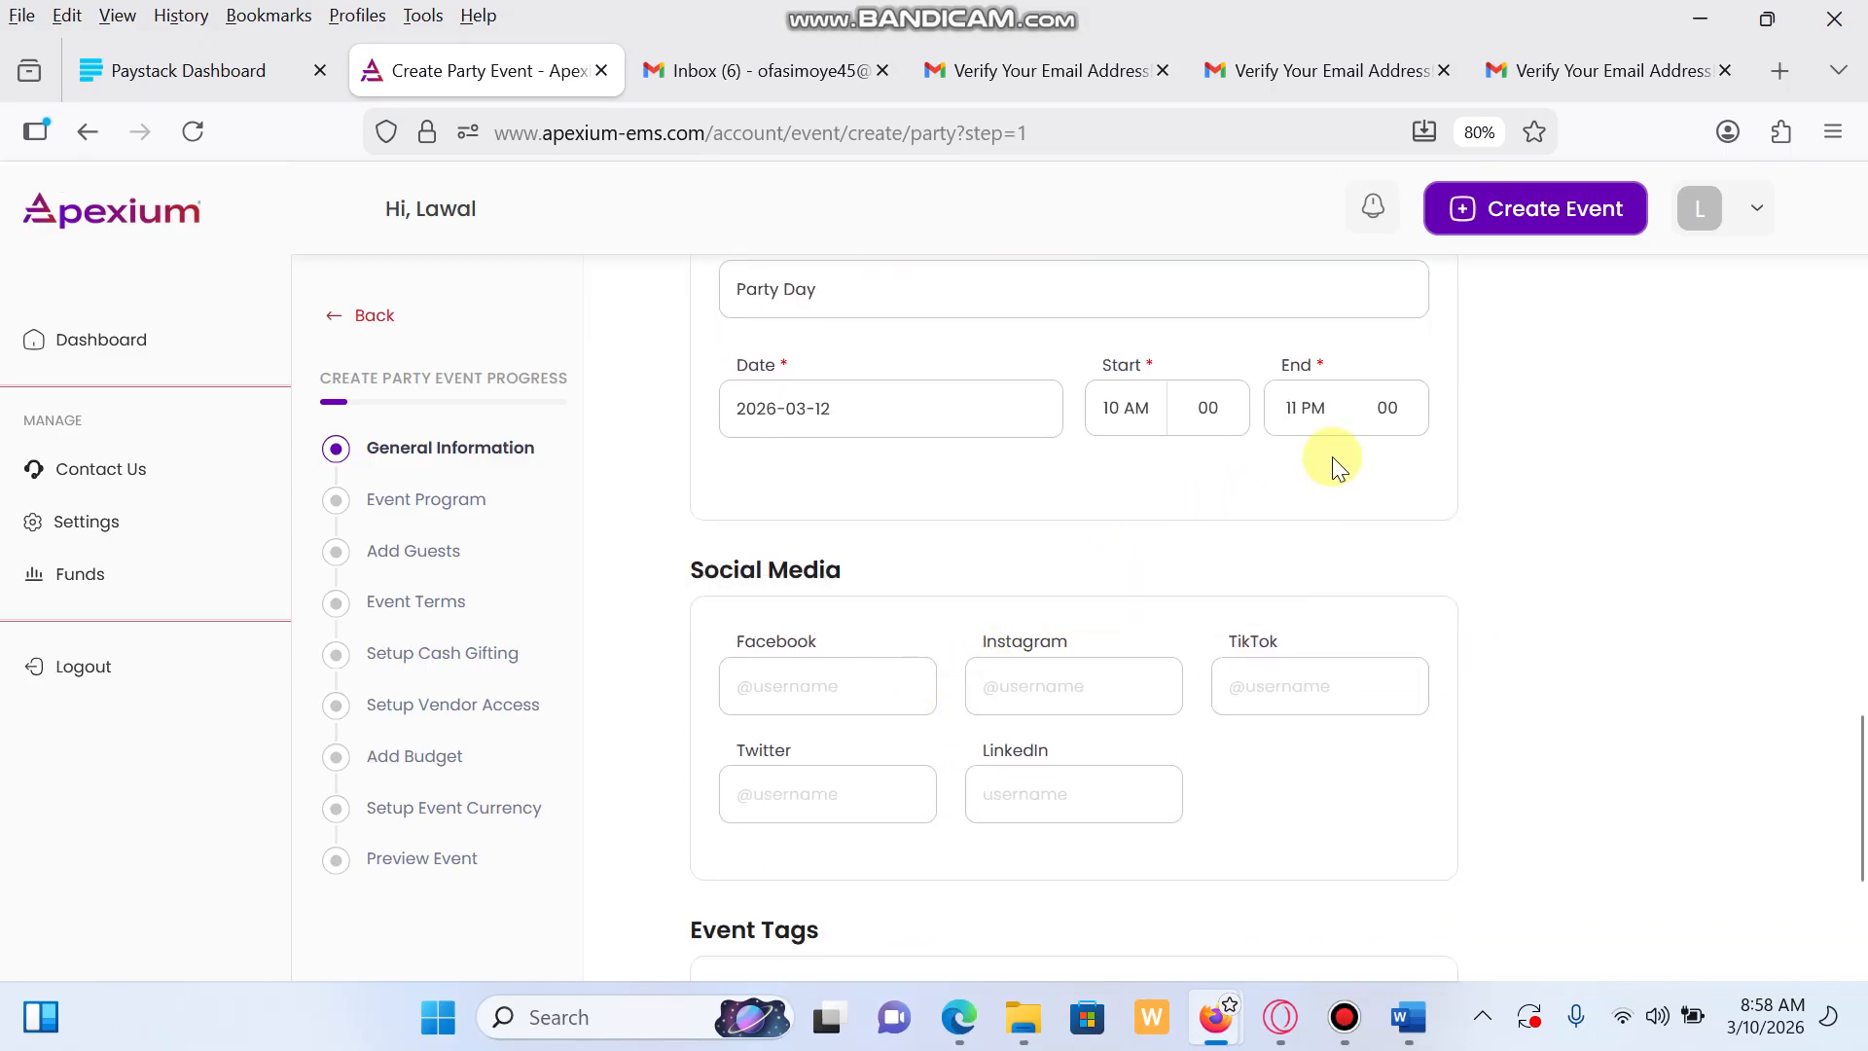
click(1323, 409)
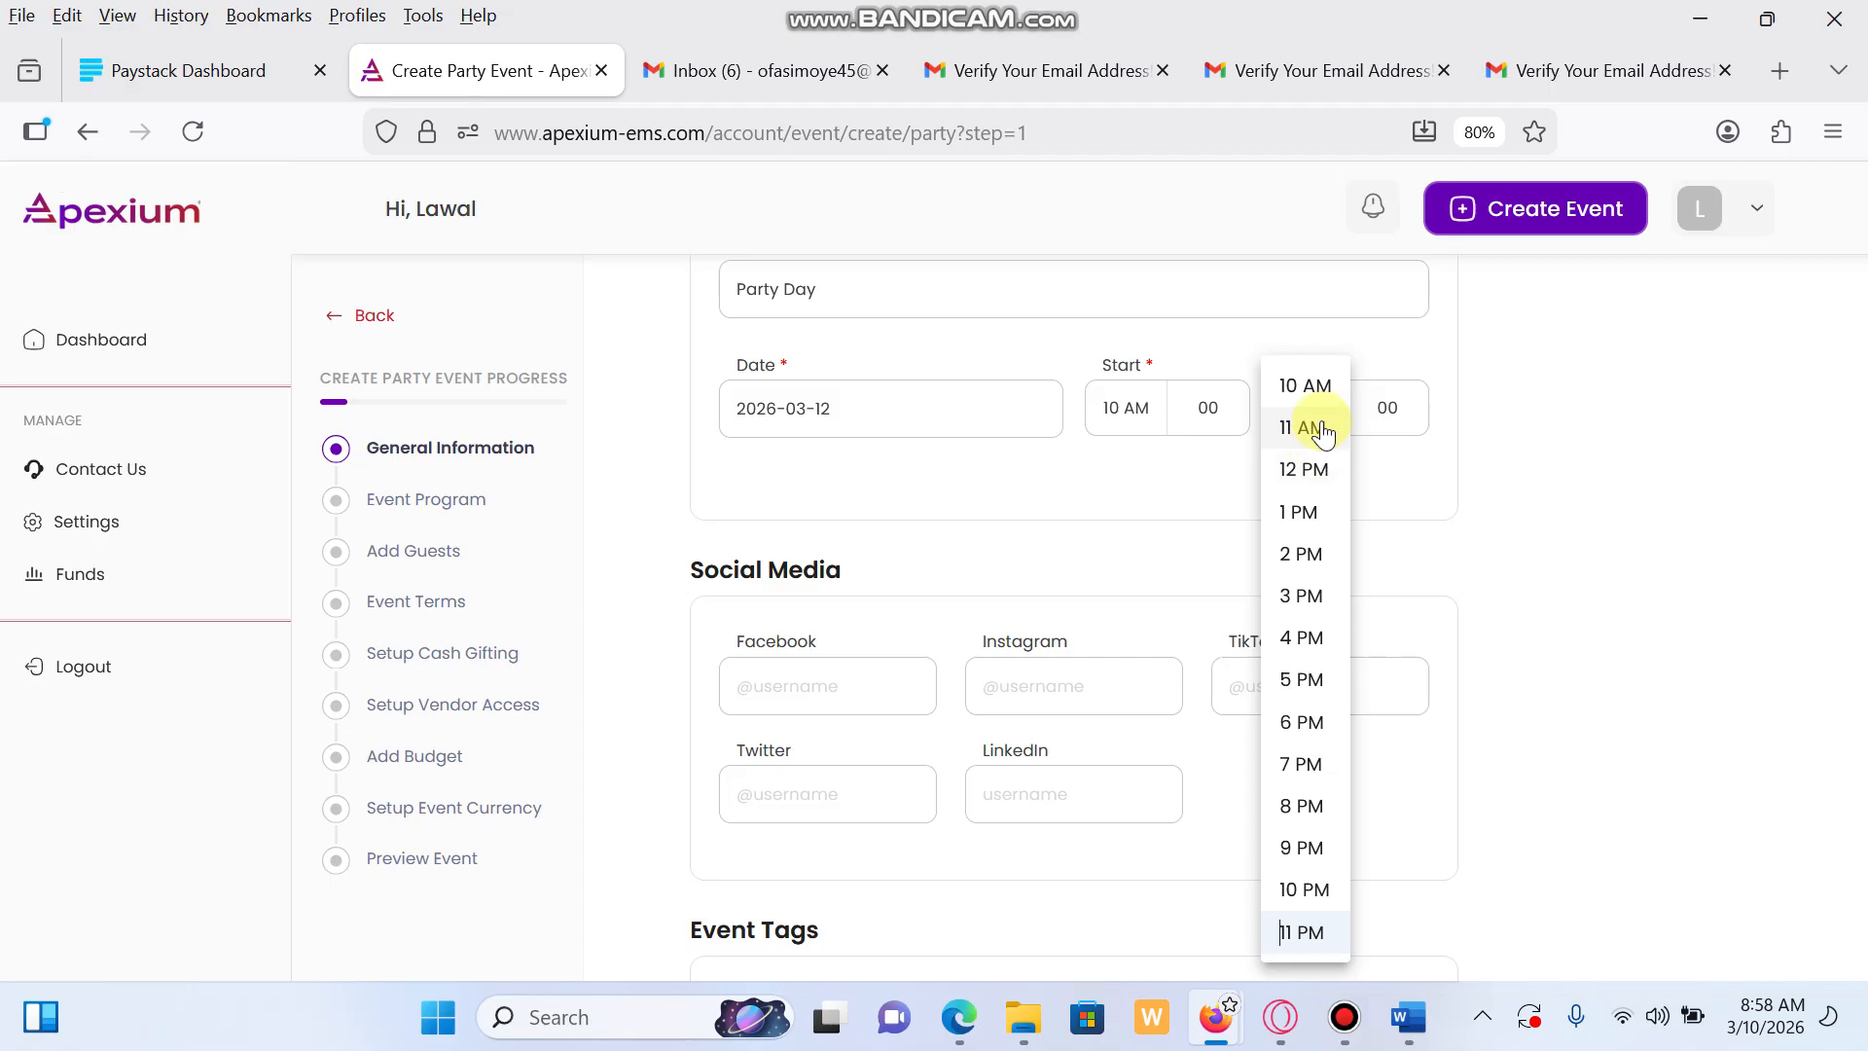
click(1316, 468)
scroll(1405, 604, down, 2)
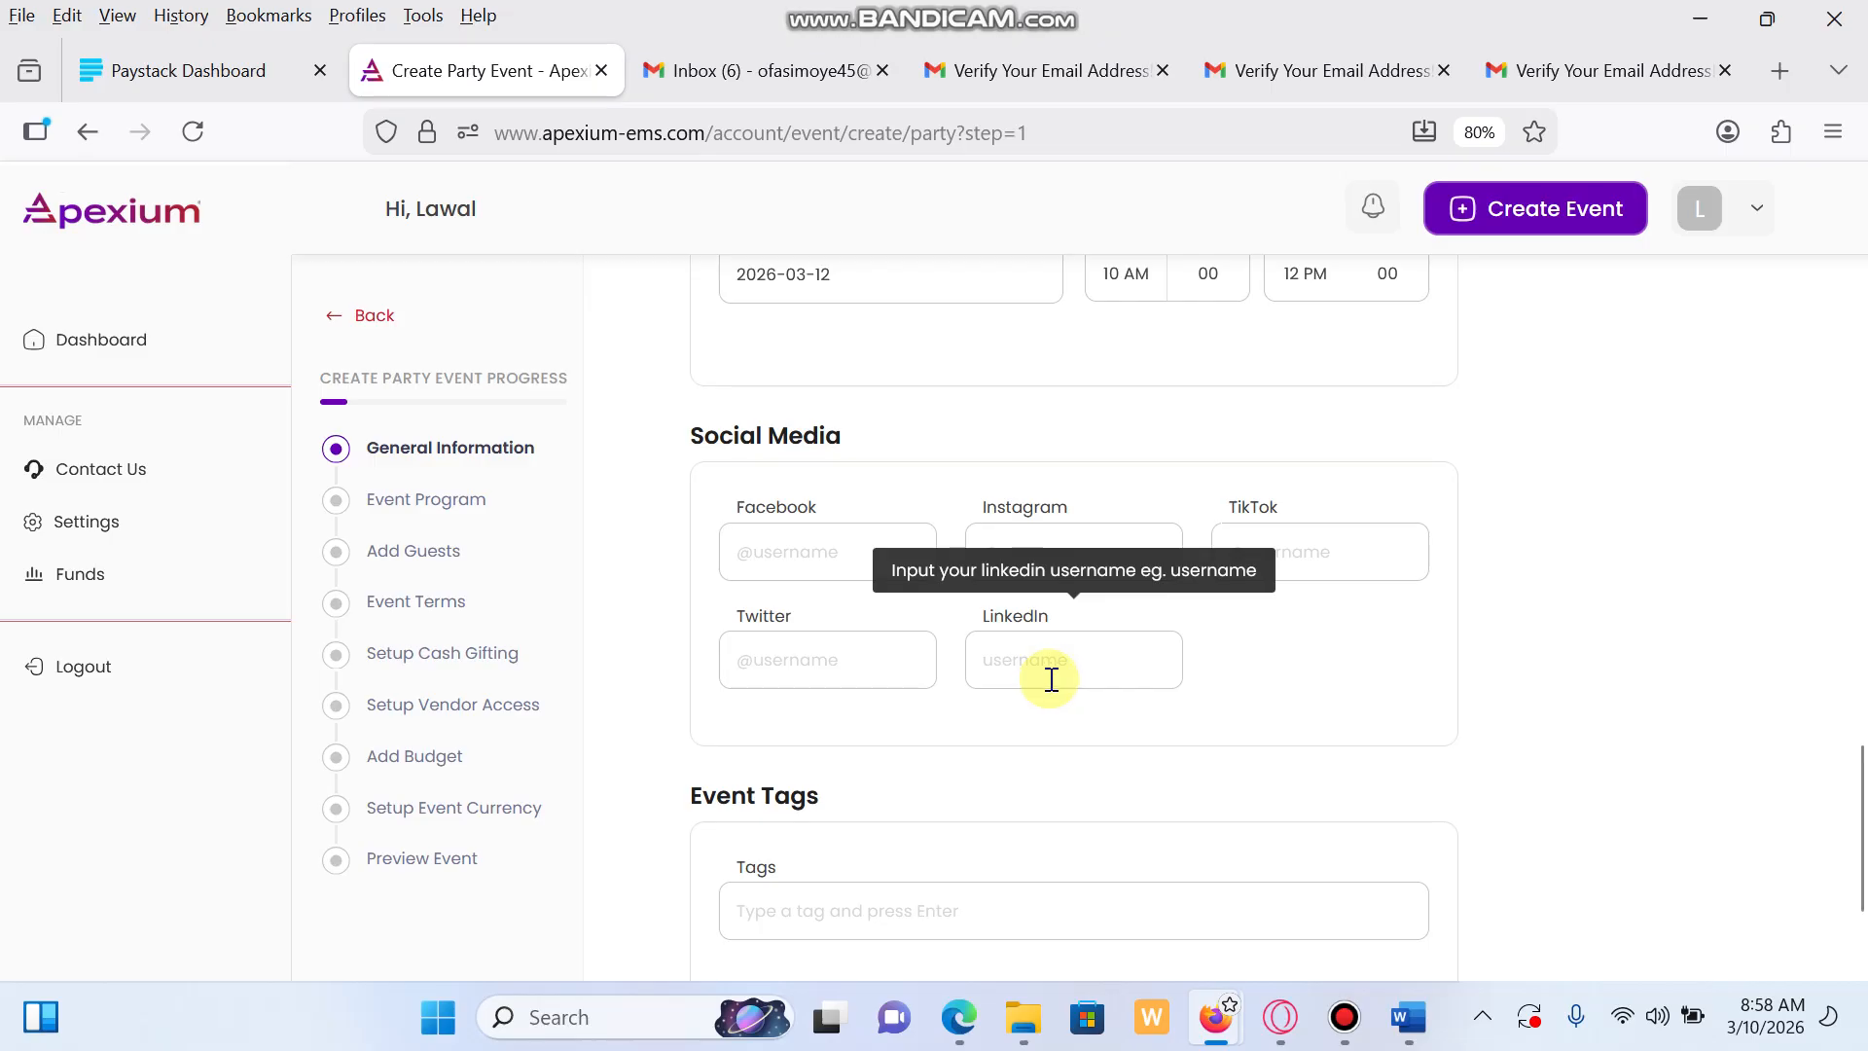
scroll(1100, 691, down, 2)
Add the tag 'party' and save the general information
click(856, 746)
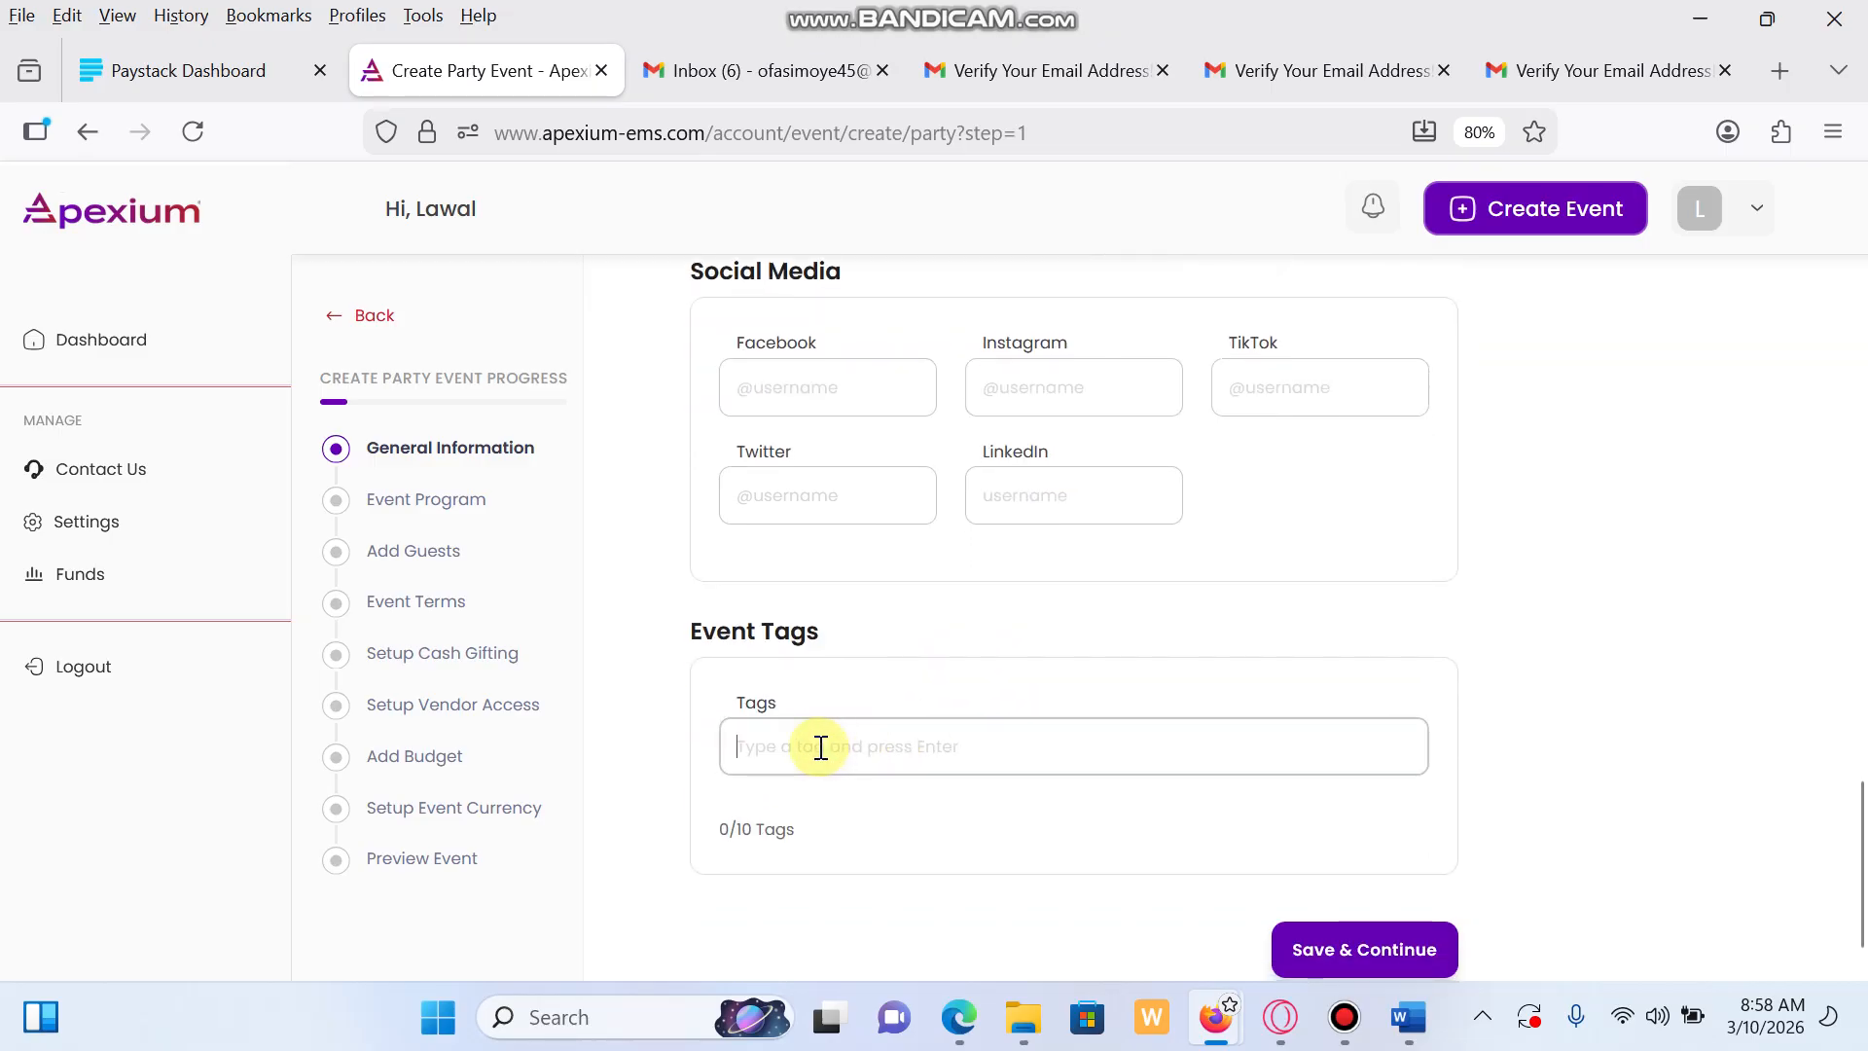
text(w)
key(BackSpace)
text(party)
key(Return)
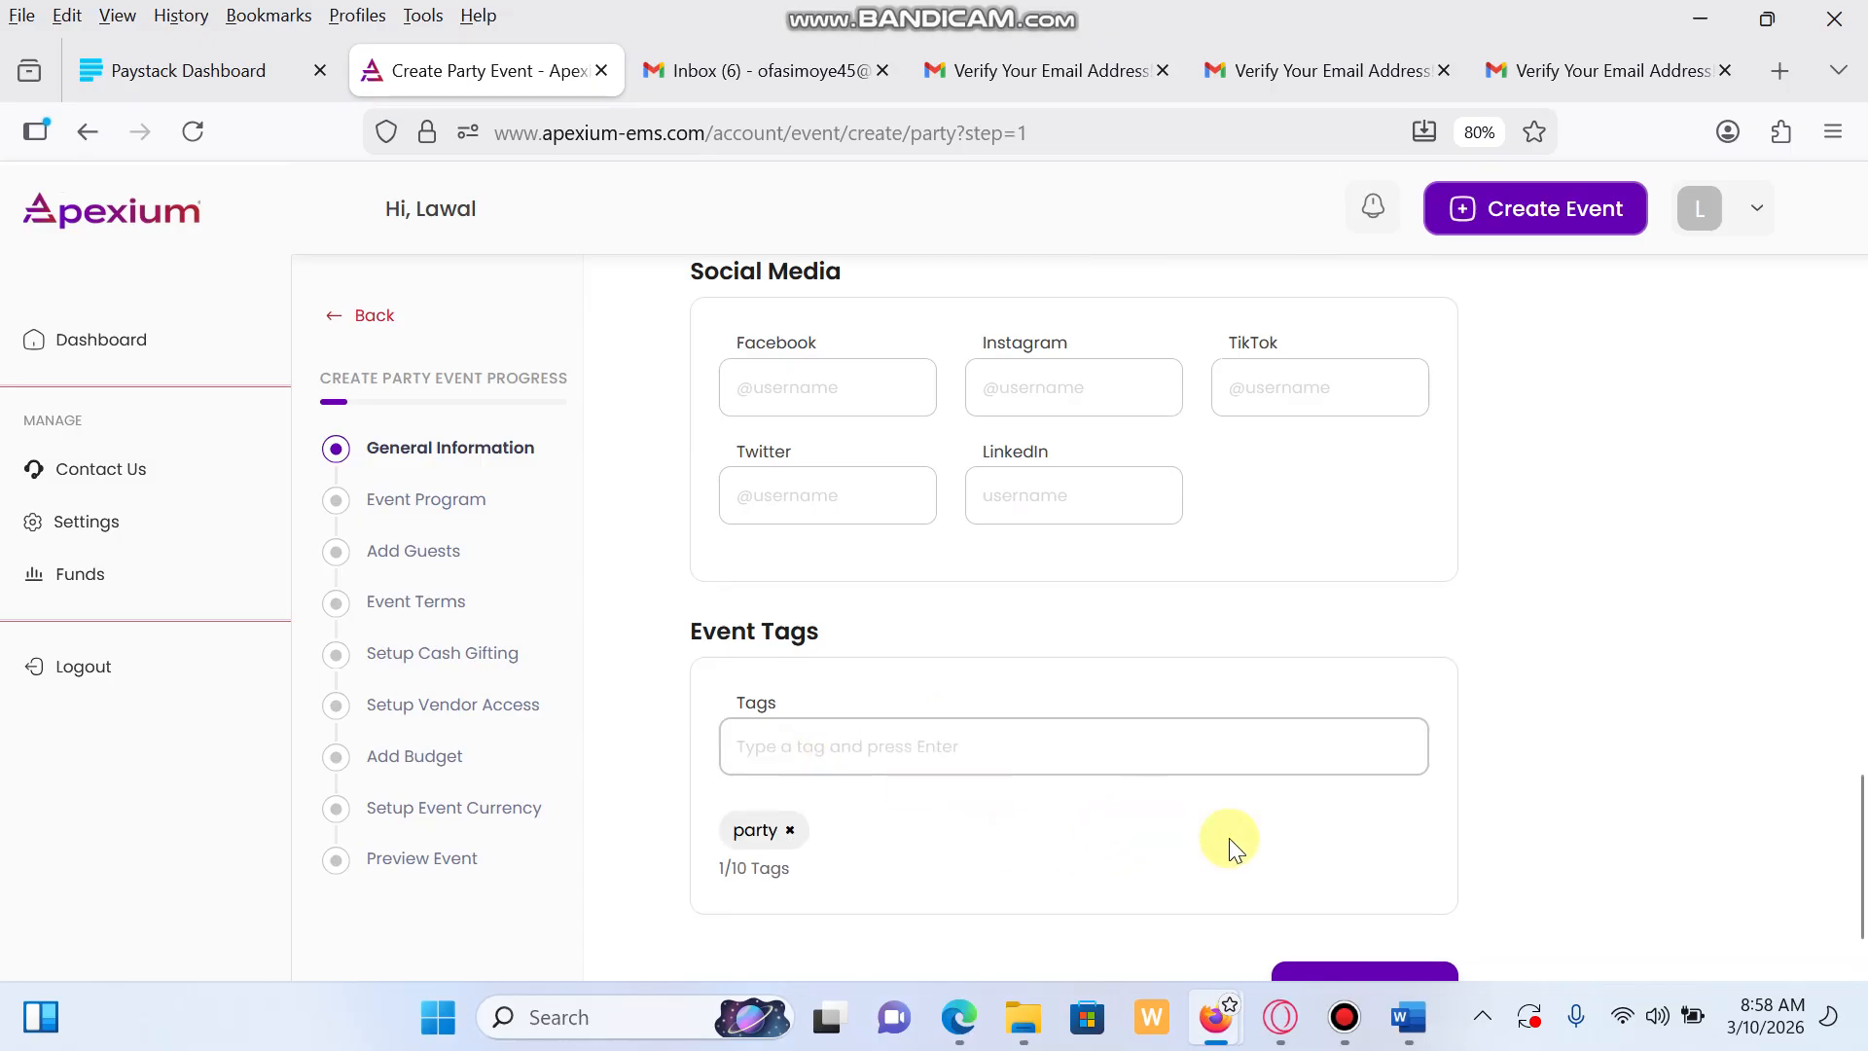
scroll(1280, 755, down, 2)
click(1360, 895)
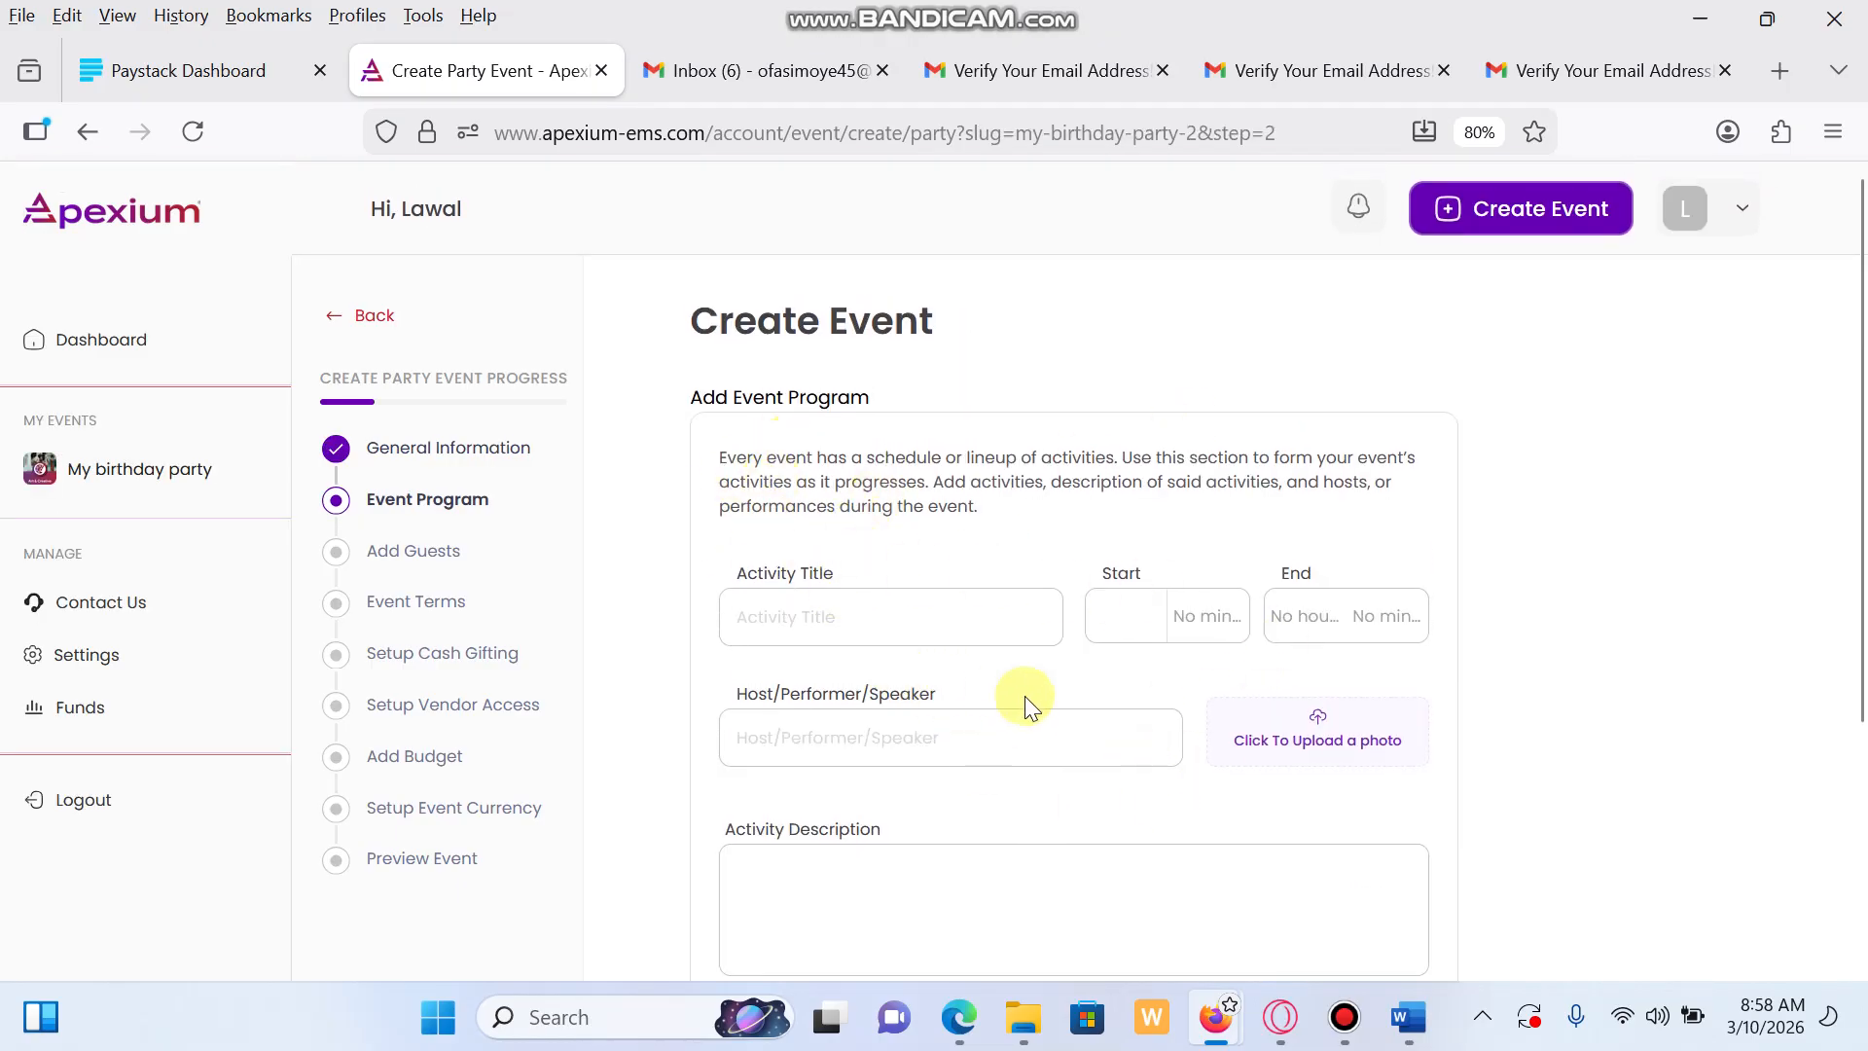
Title the activity 'Red Carpet', running from 10 AM to 11 AM
scroll(1025, 696, down, 2)
click(952, 421)
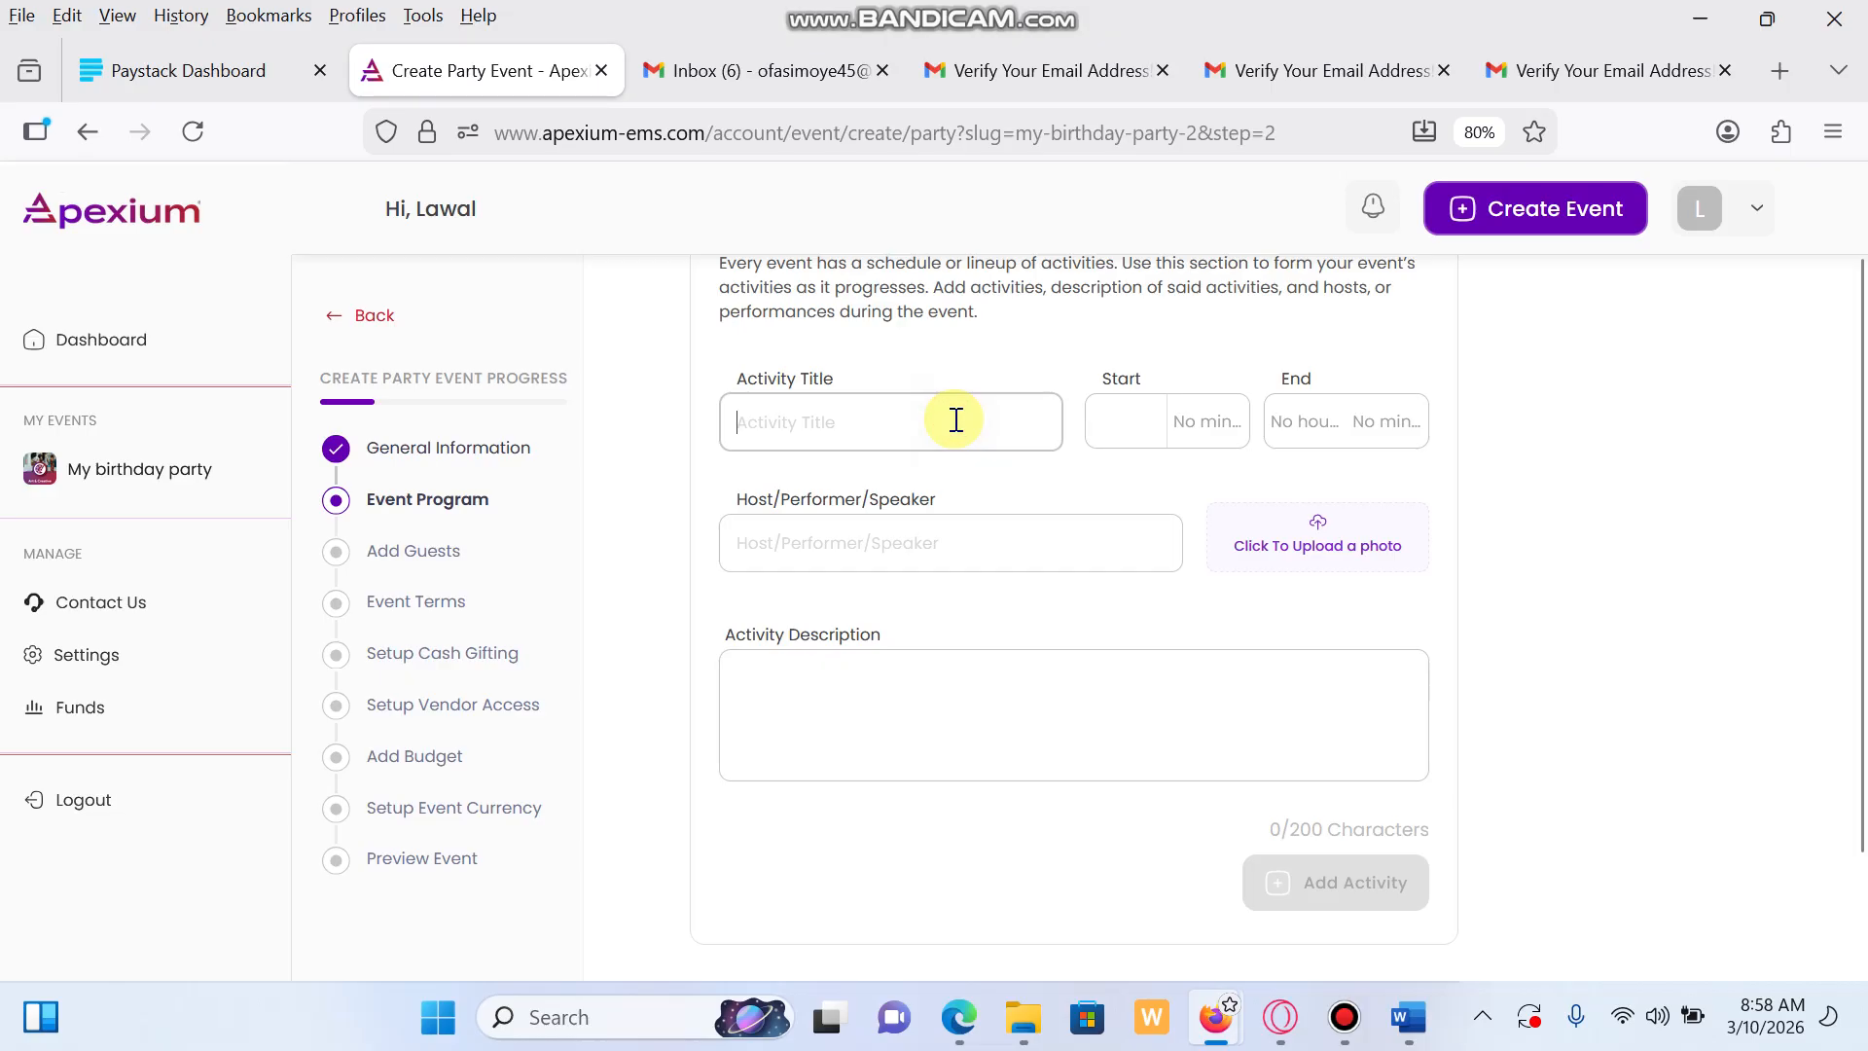
scroll(956, 421, up, 2)
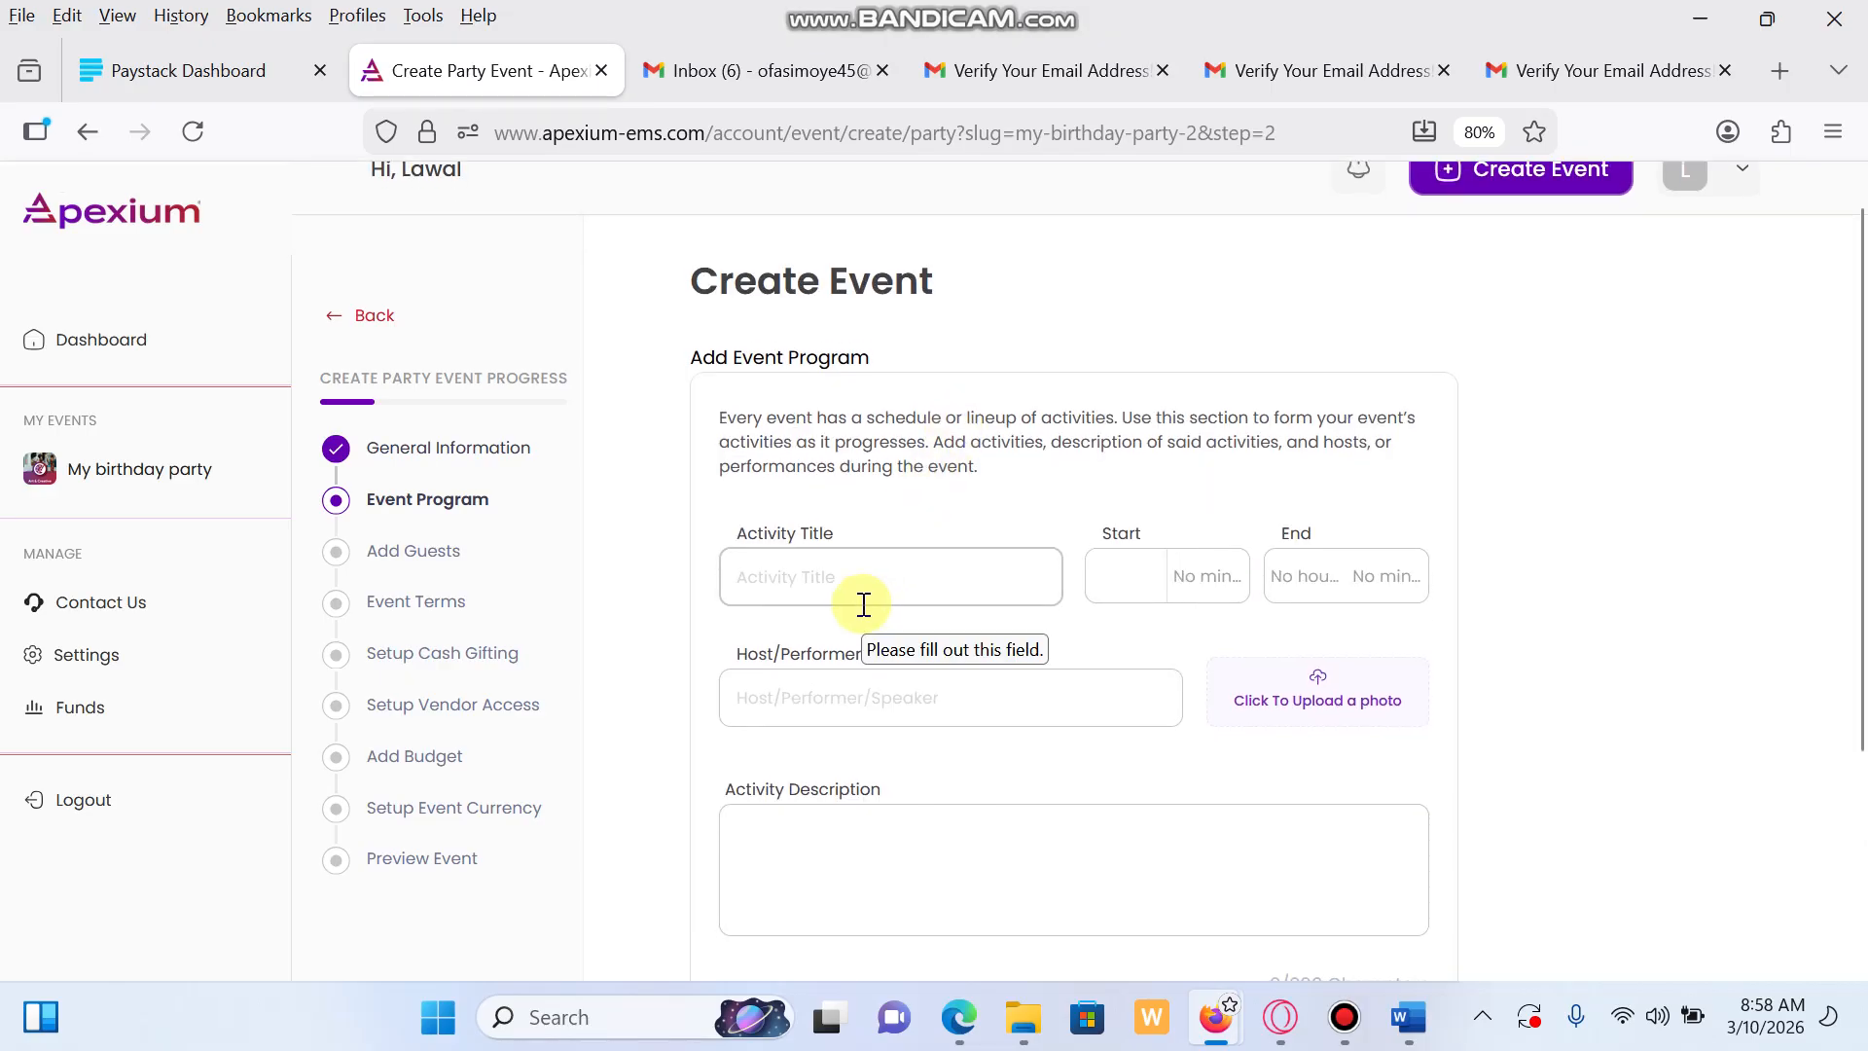
text(Red Carpet)
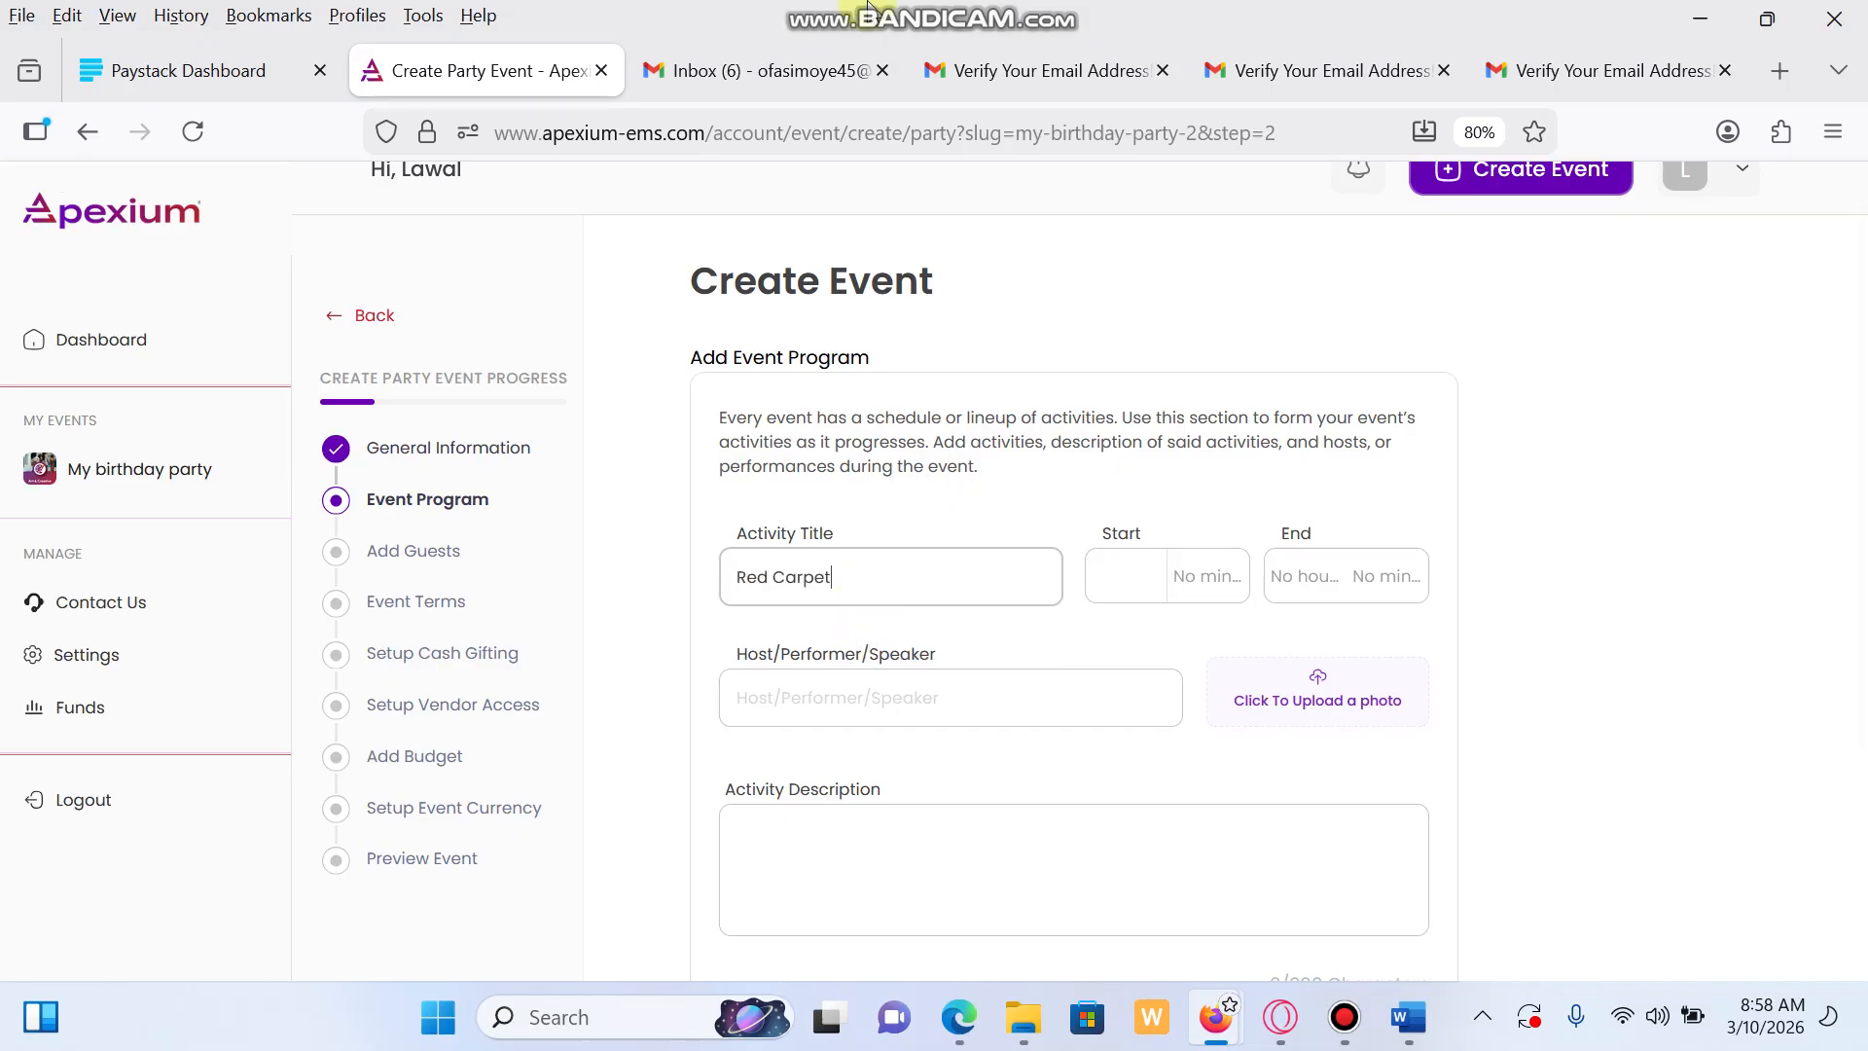
click(1105, 582)
click(1124, 633)
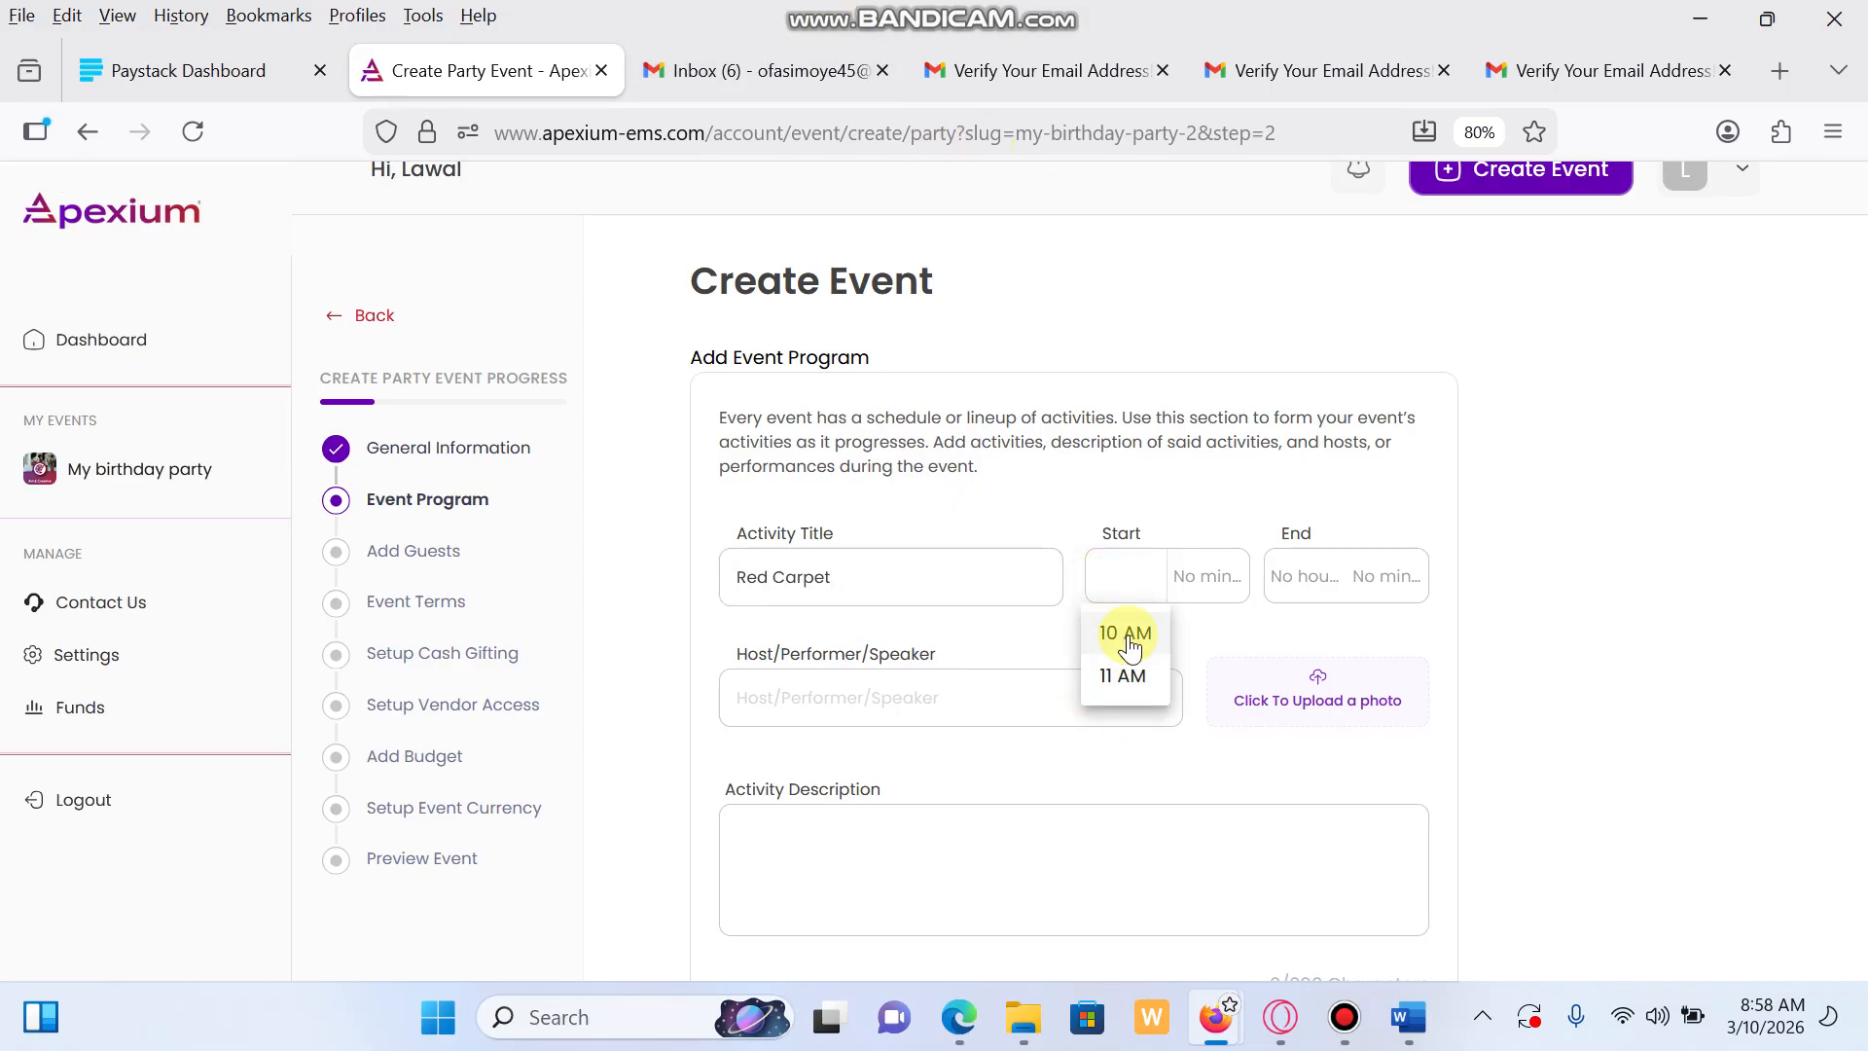
click(1310, 582)
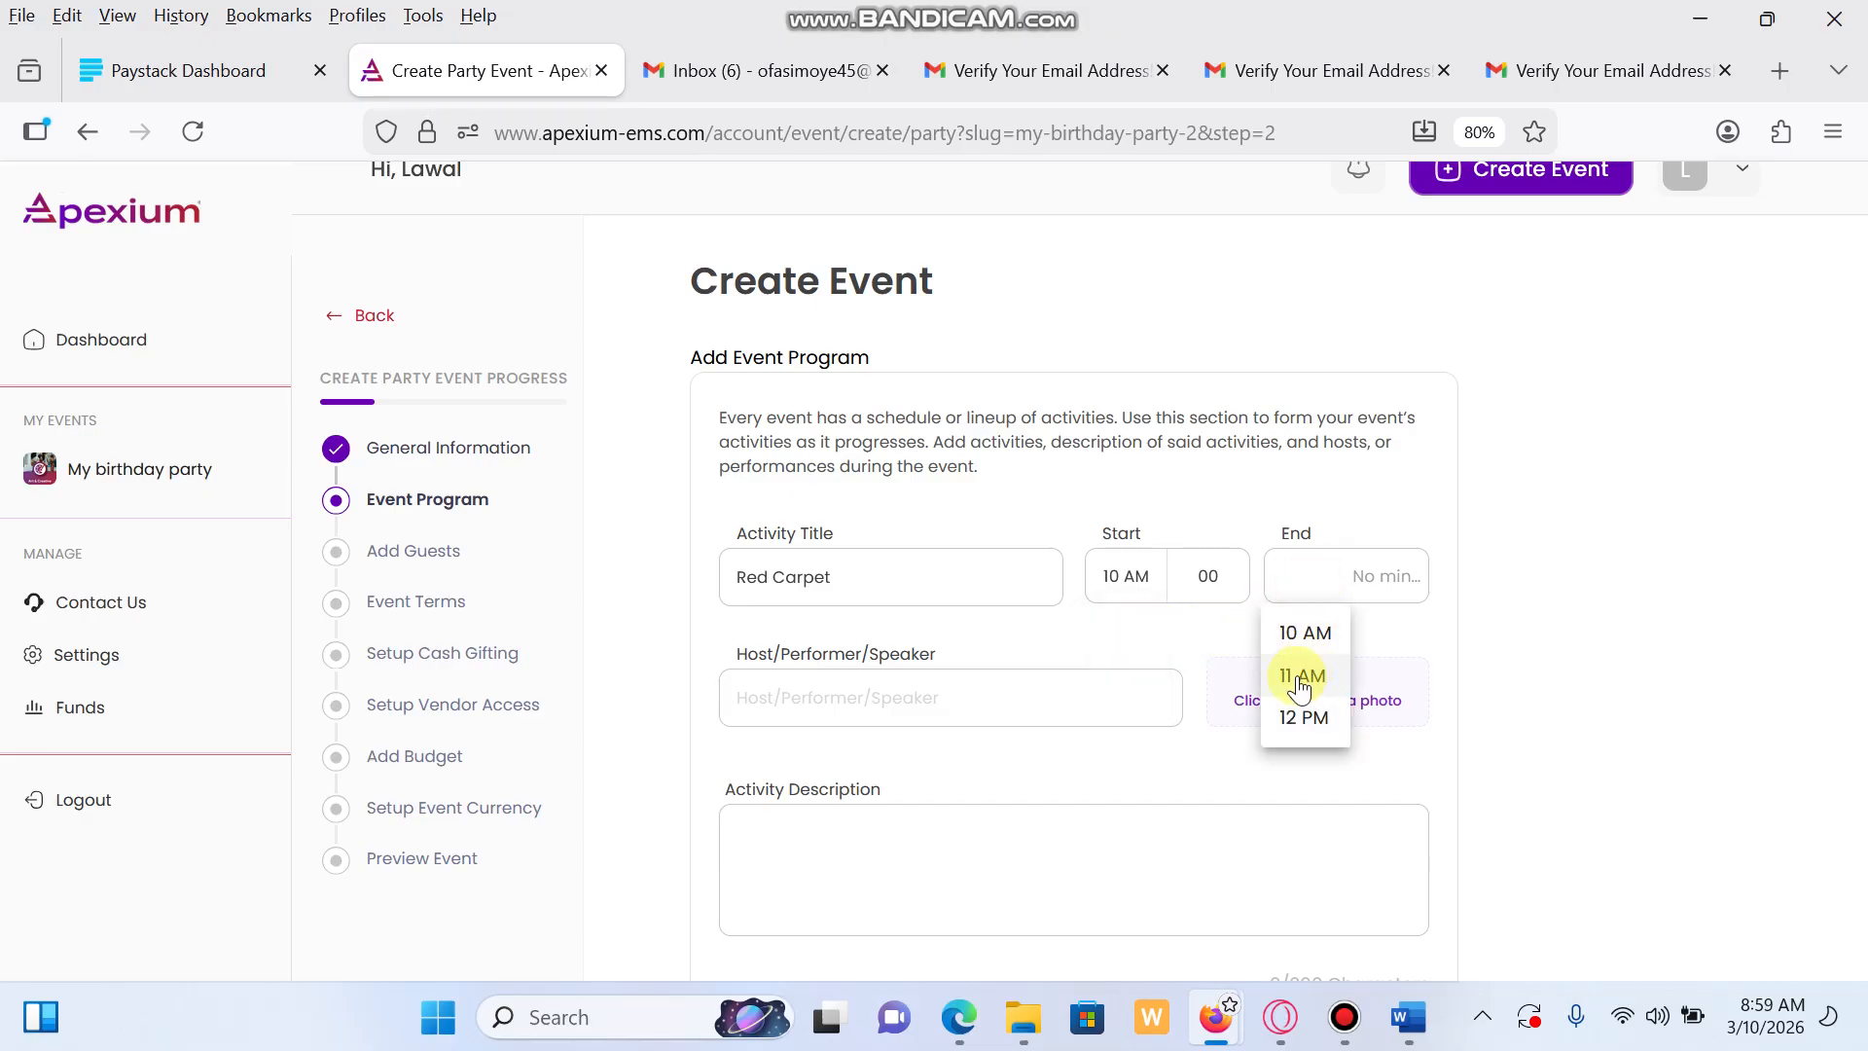
click(1303, 677)
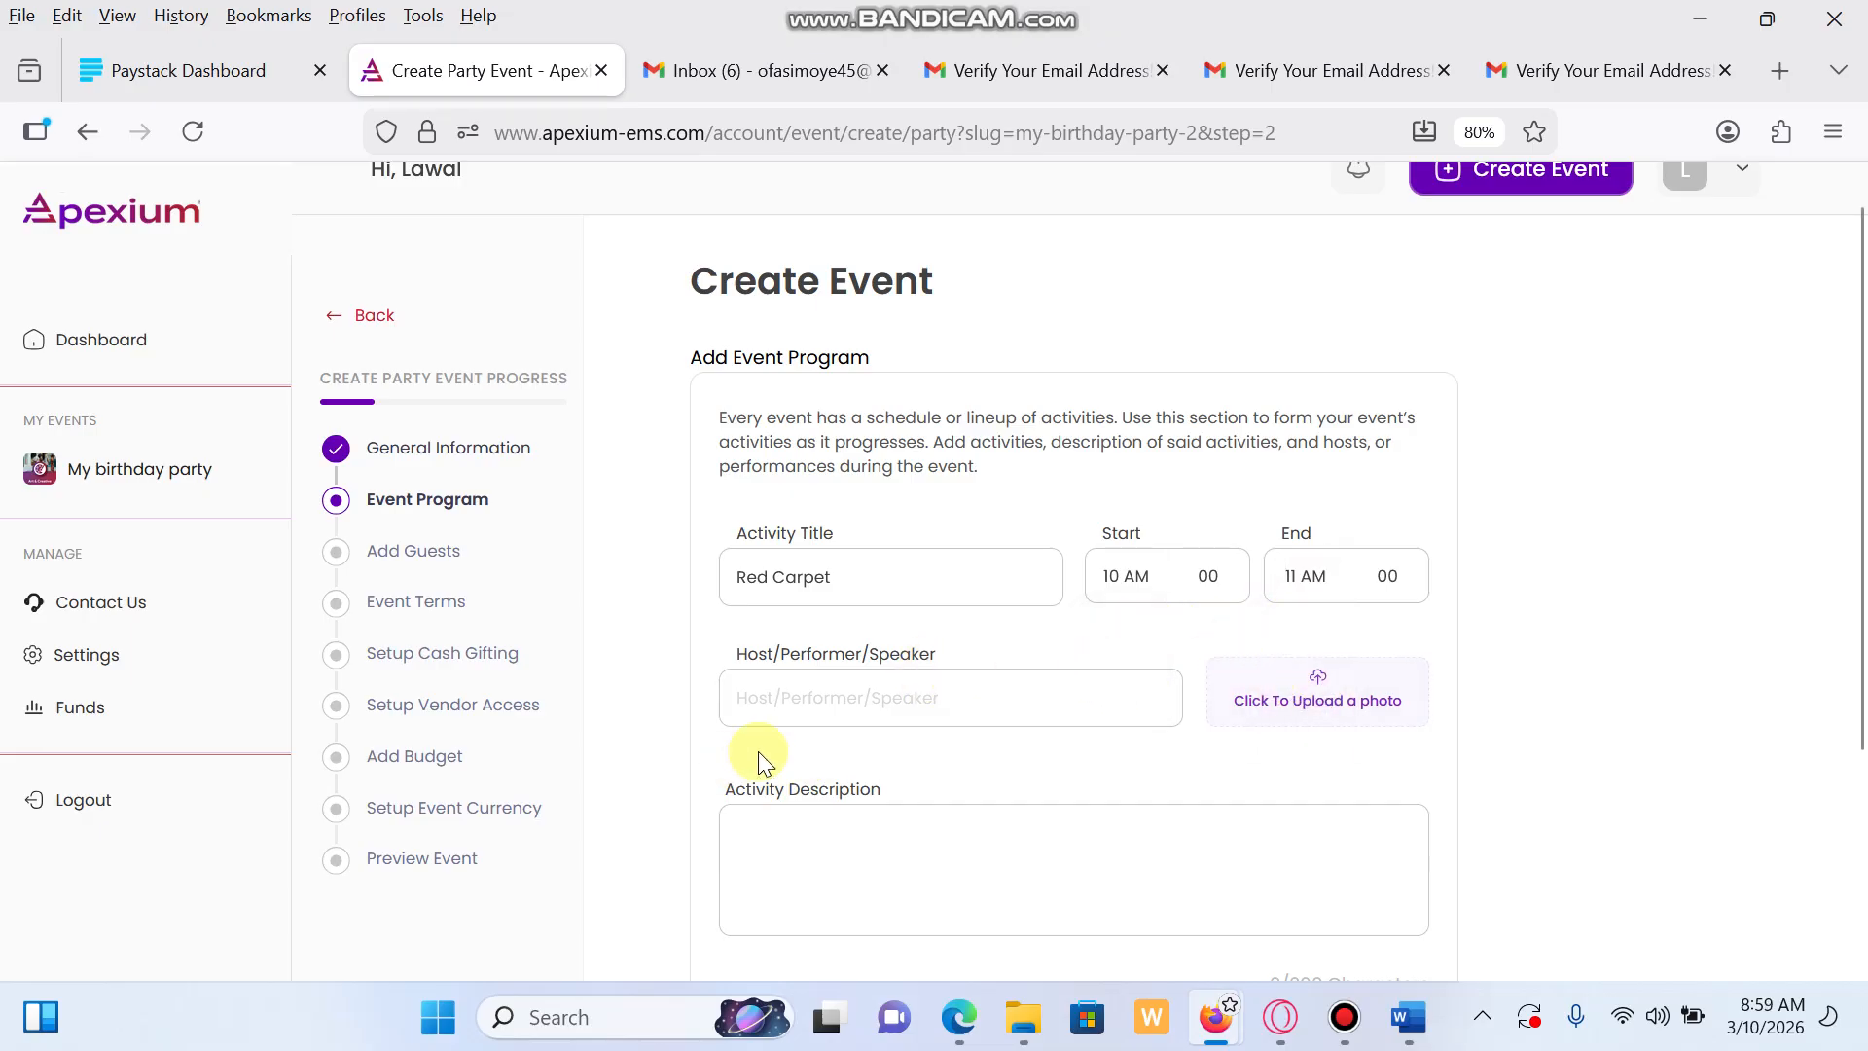
Enter the activity host's name and upload categories_Art & Creative as its photo
click(814, 699)
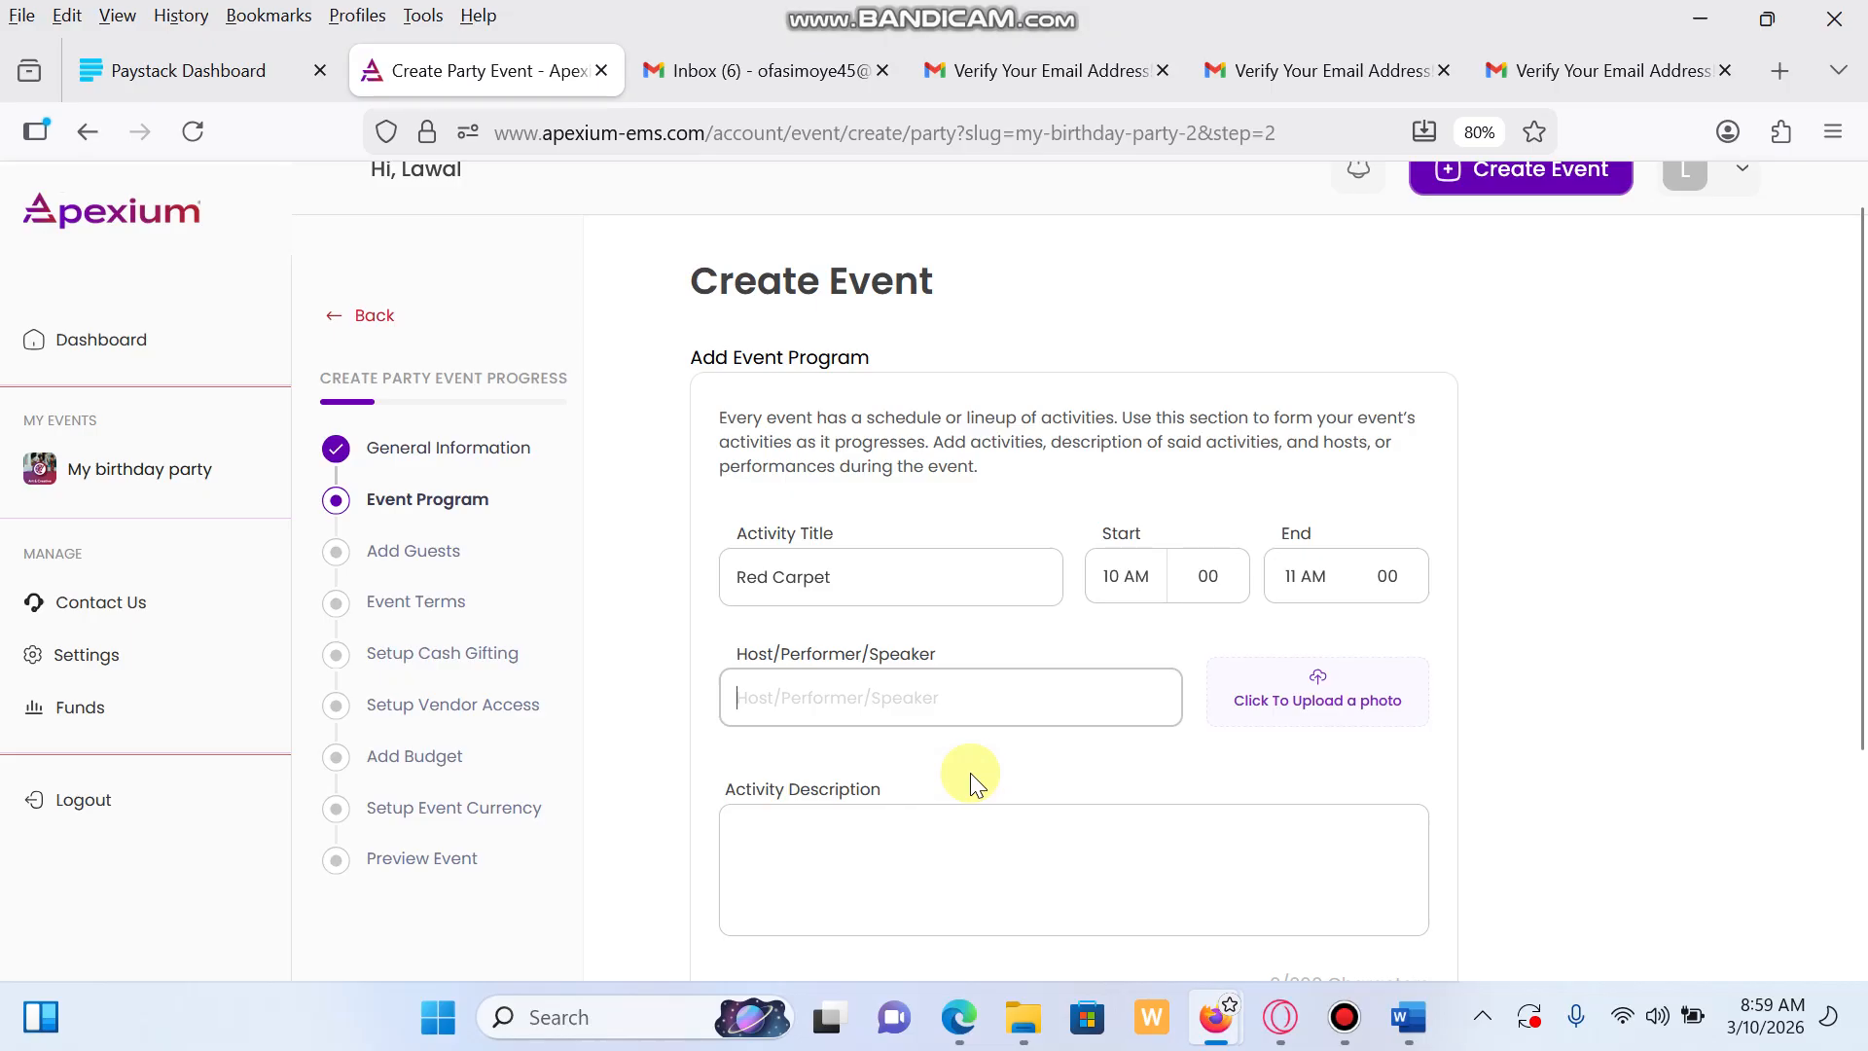
text(Mc Catel)
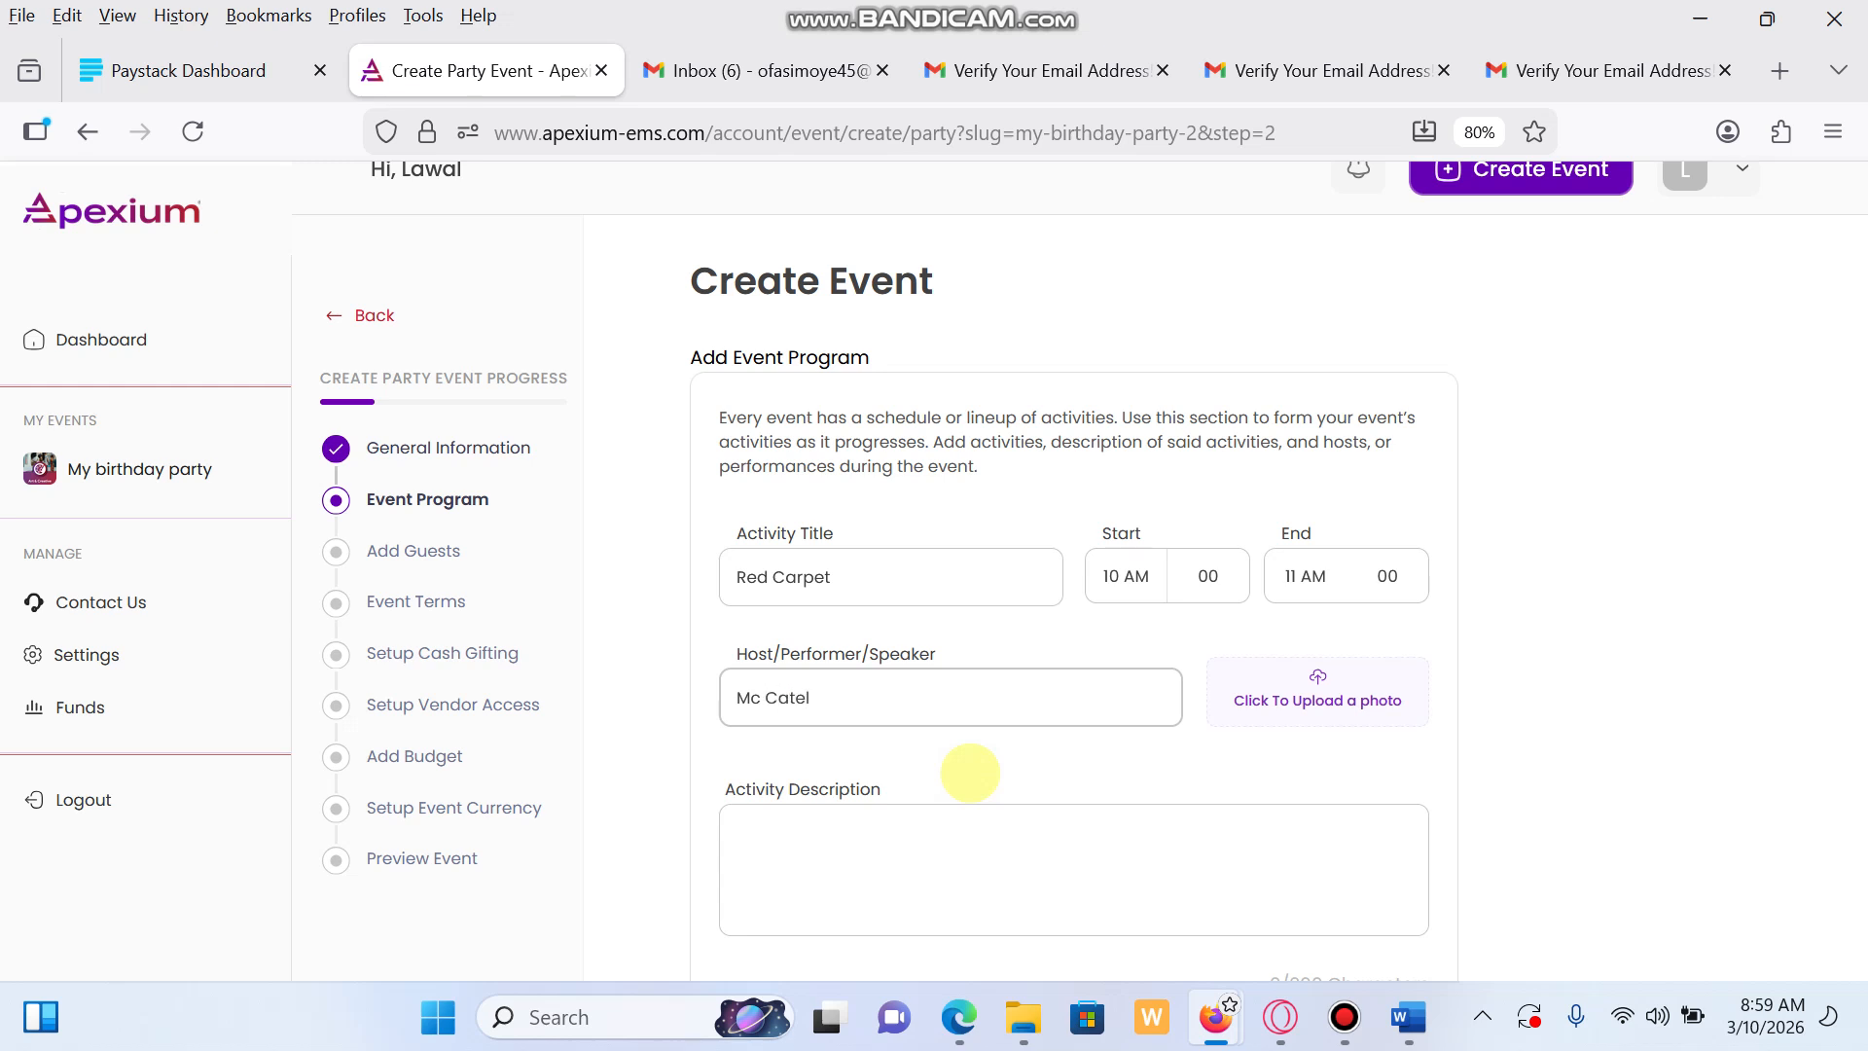
click(1335, 705)
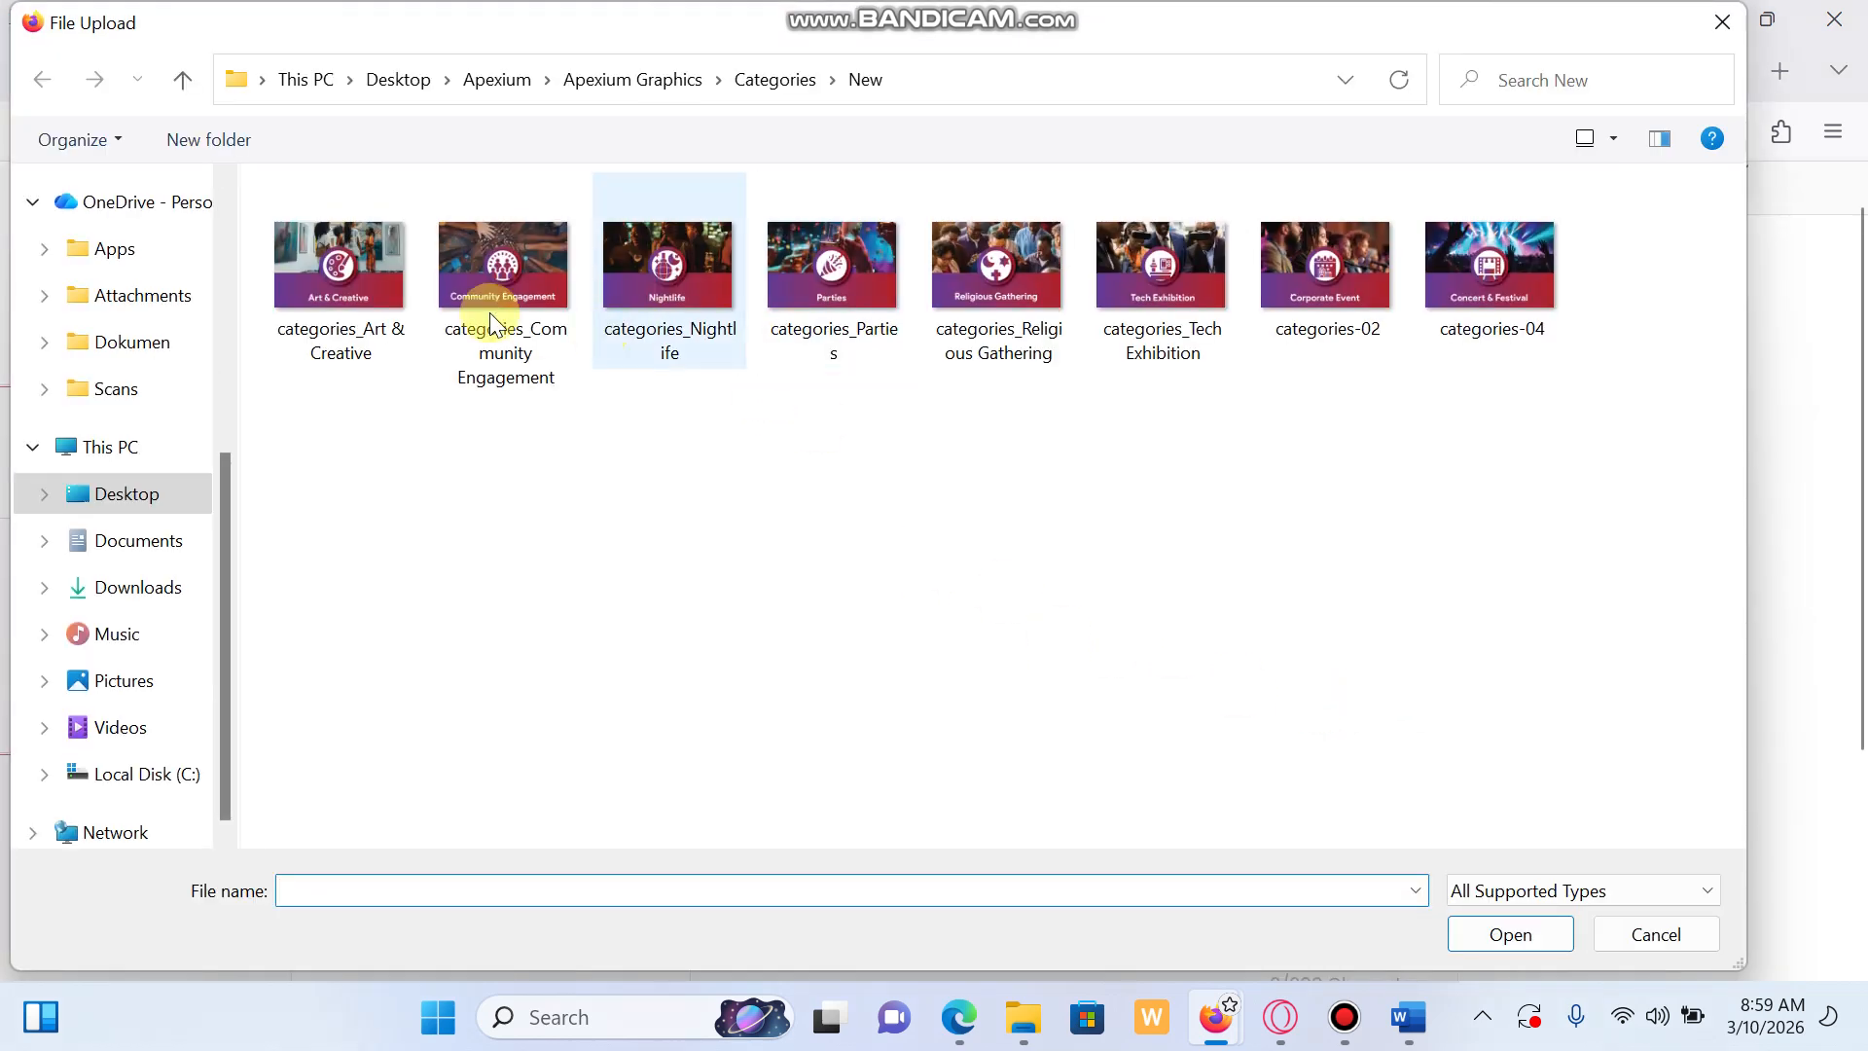
click(366, 271)
click(1506, 933)
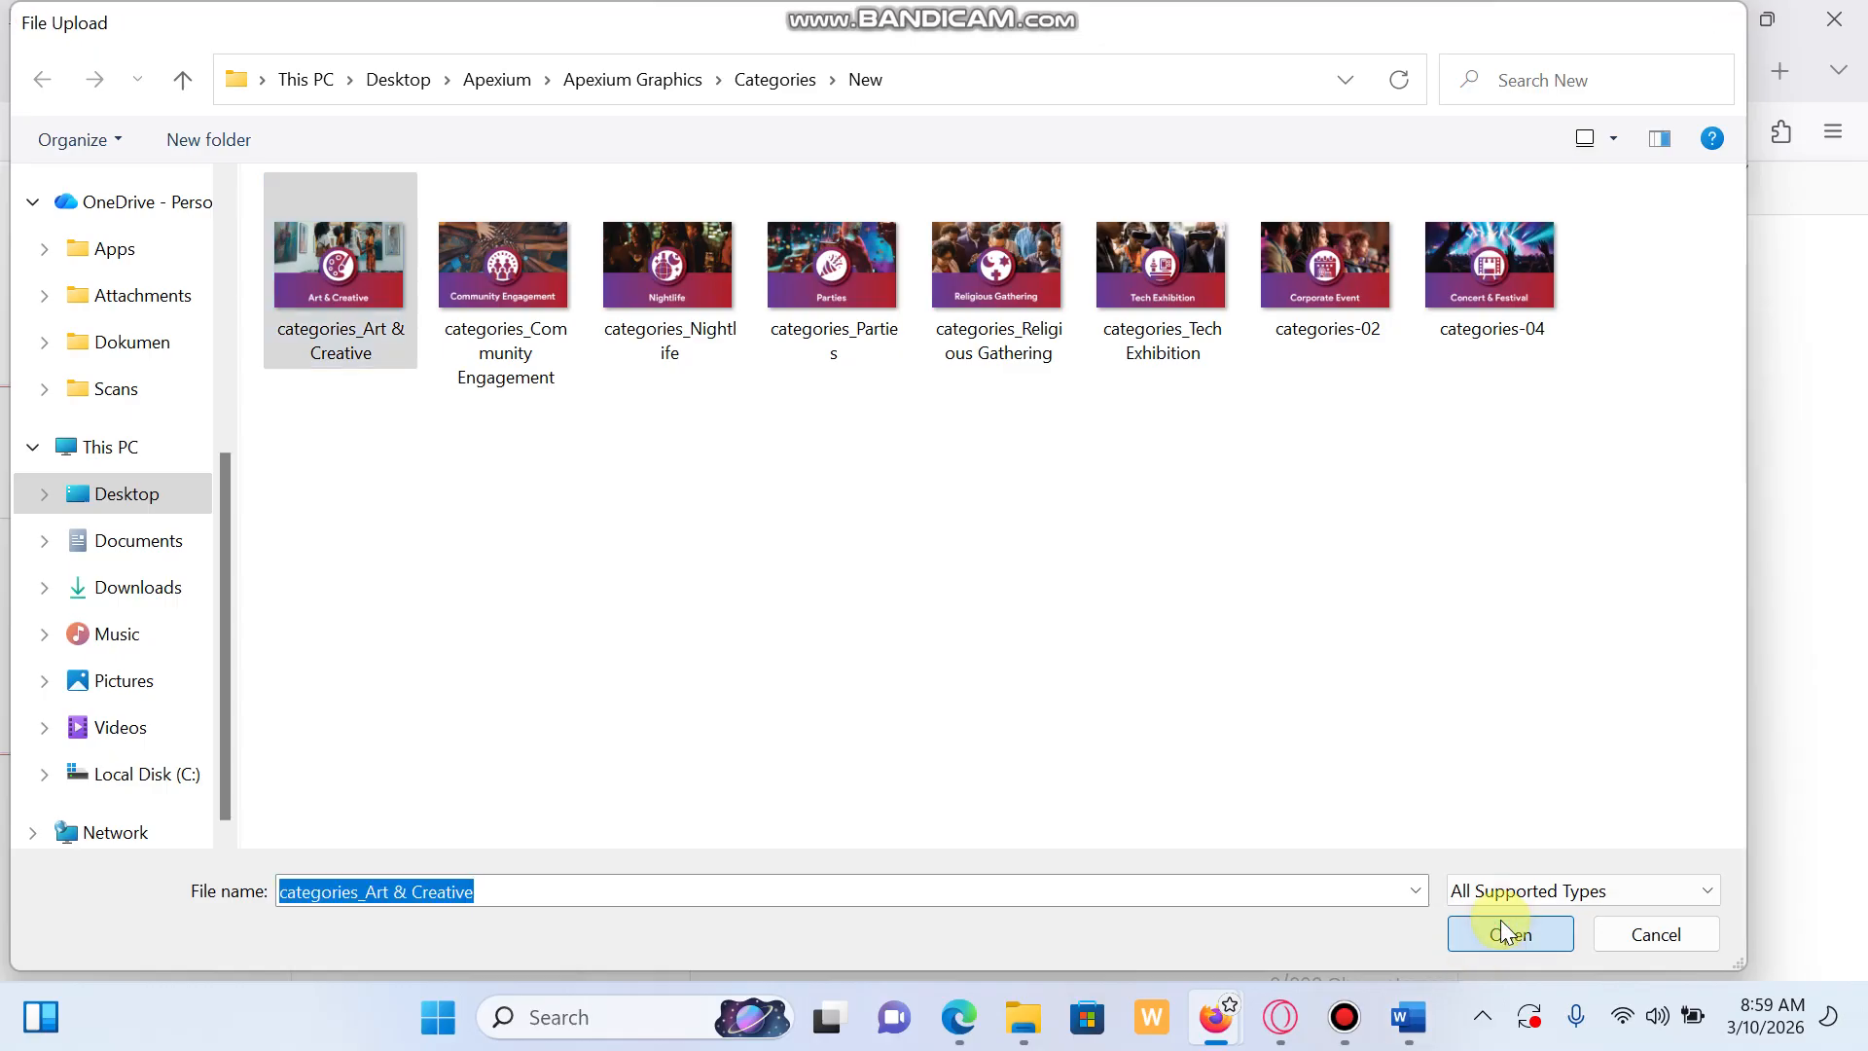
scroll(977, 827, down, 2)
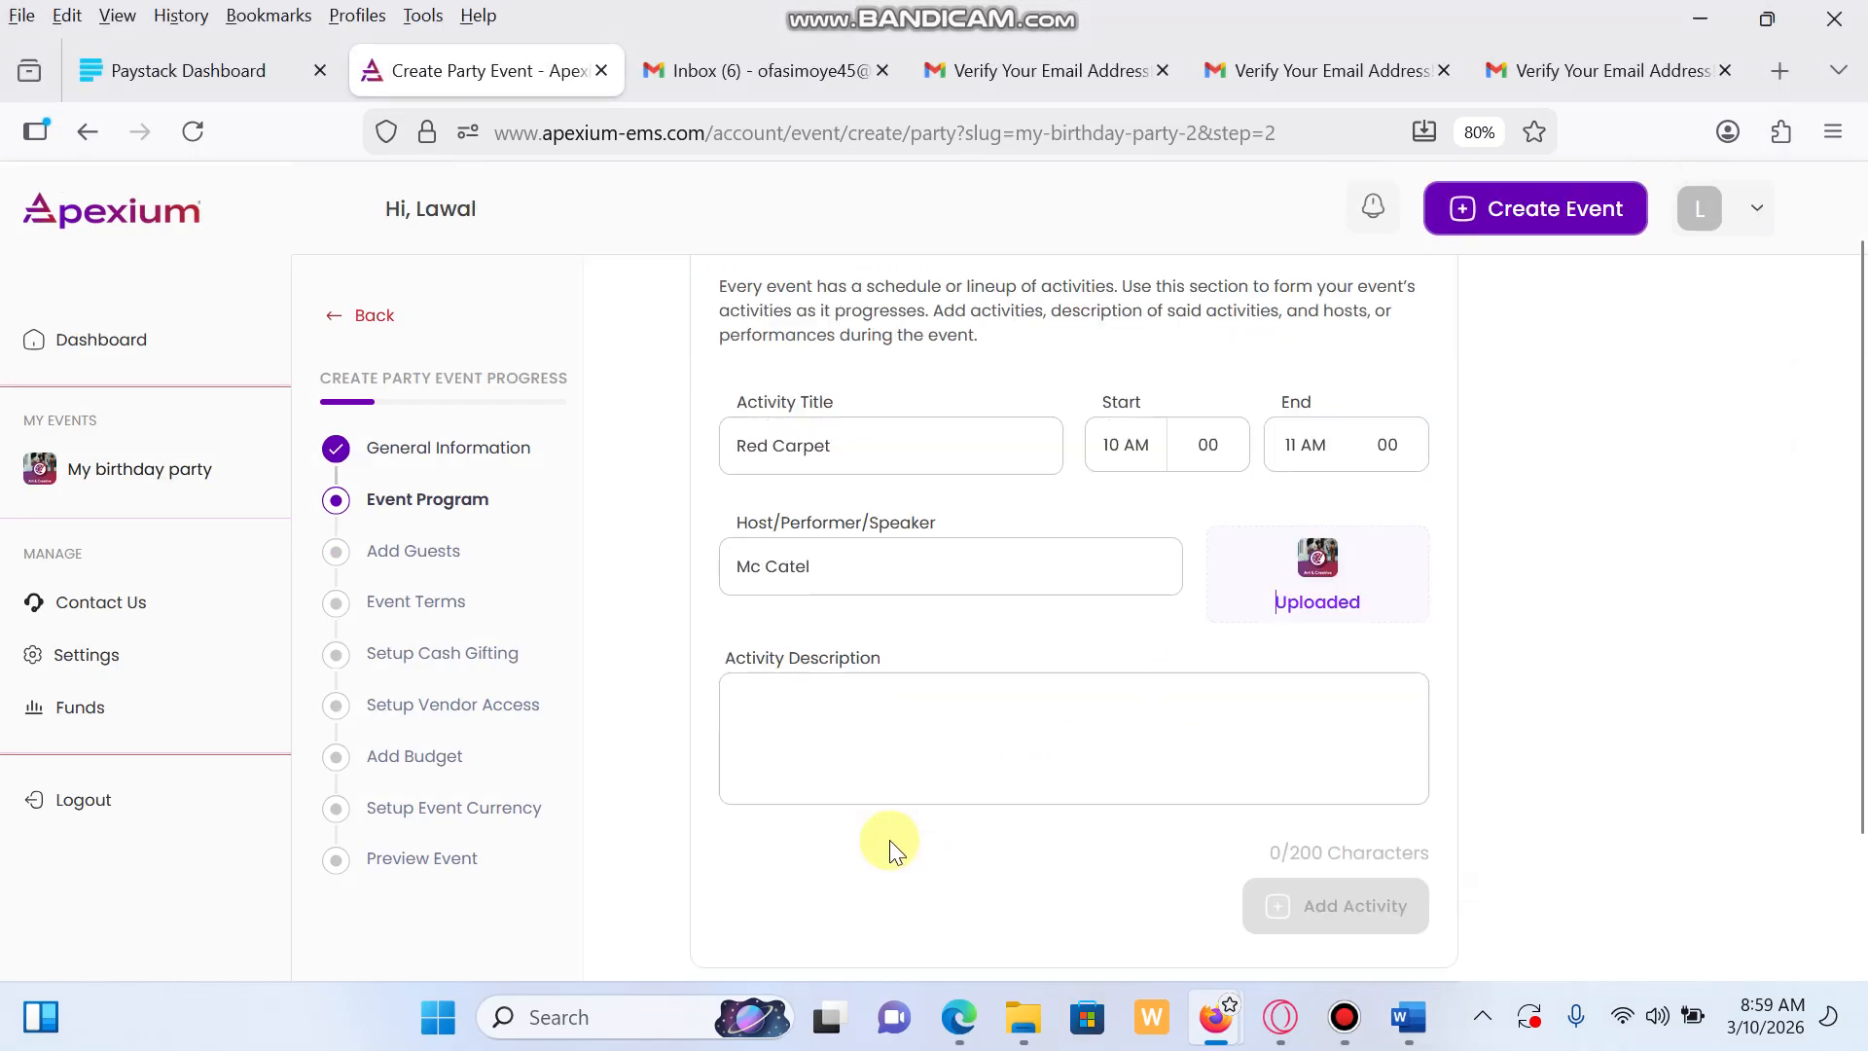
Describe the activity as 'Testing' and add Red Carpet to the program
click(897, 757)
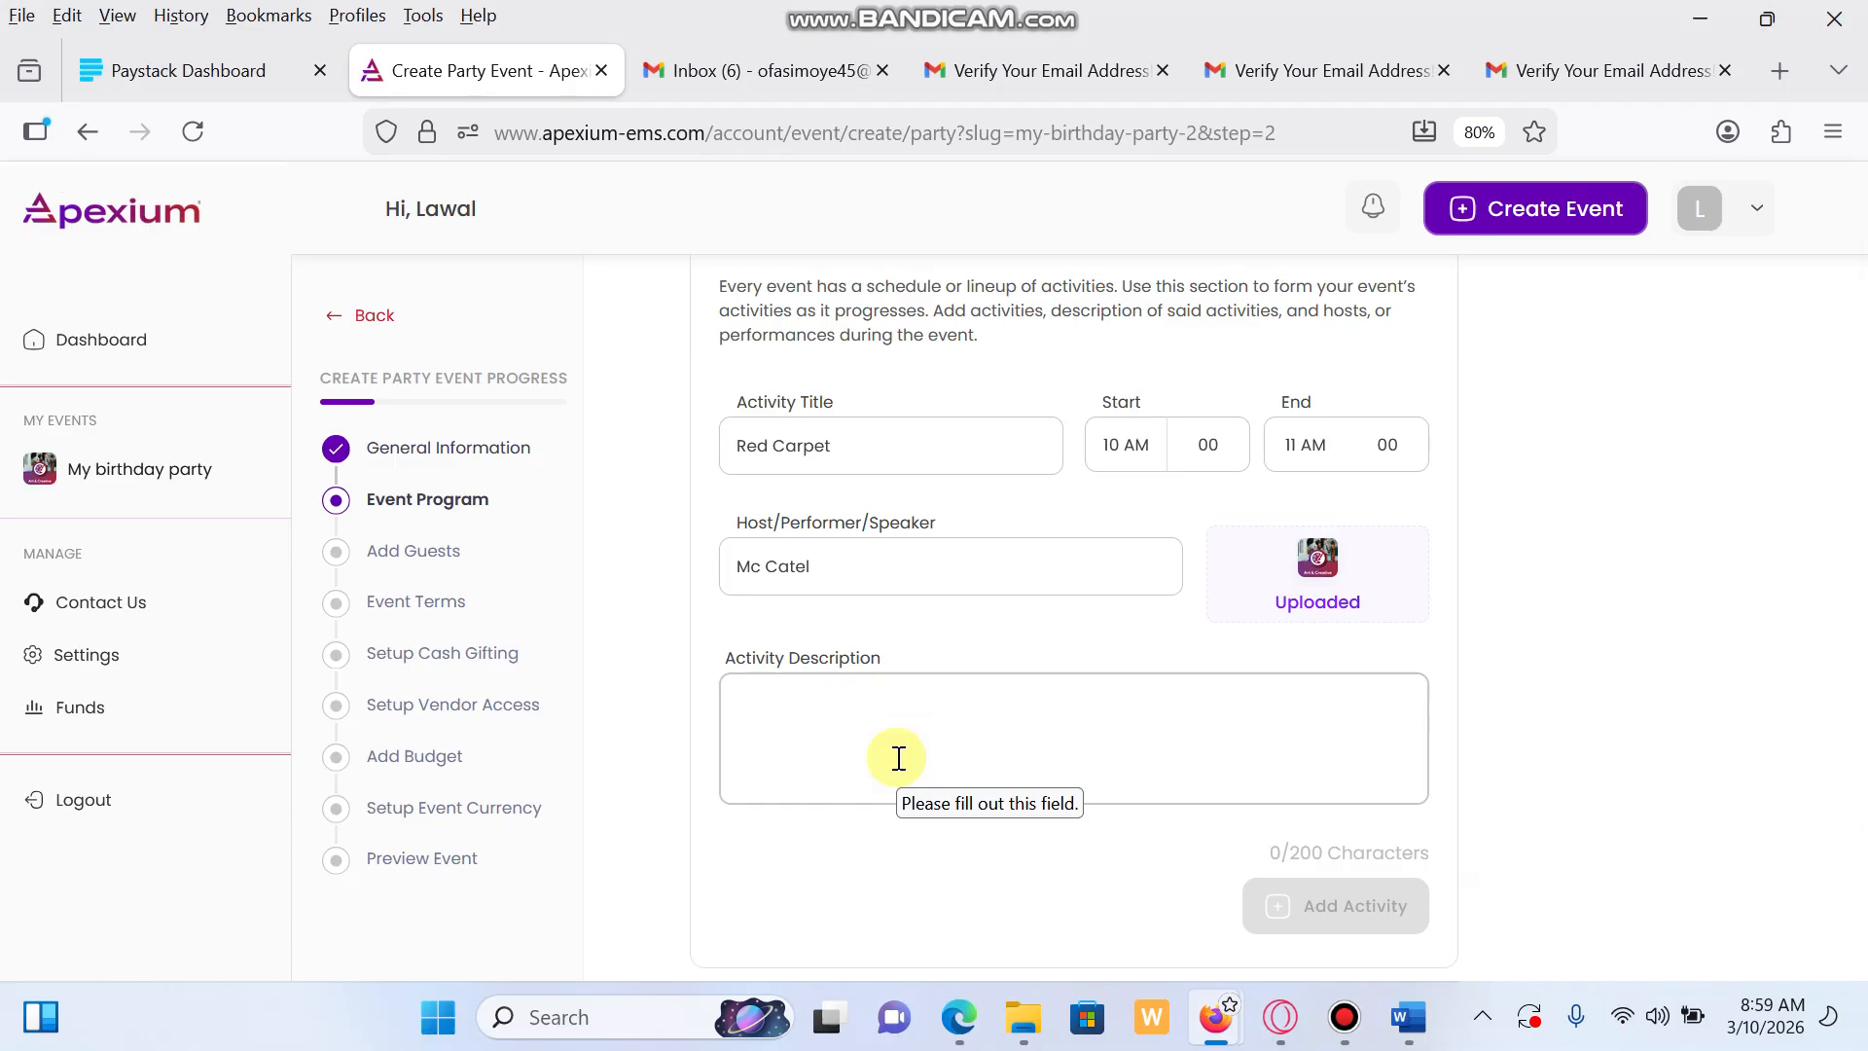
text(Testing)
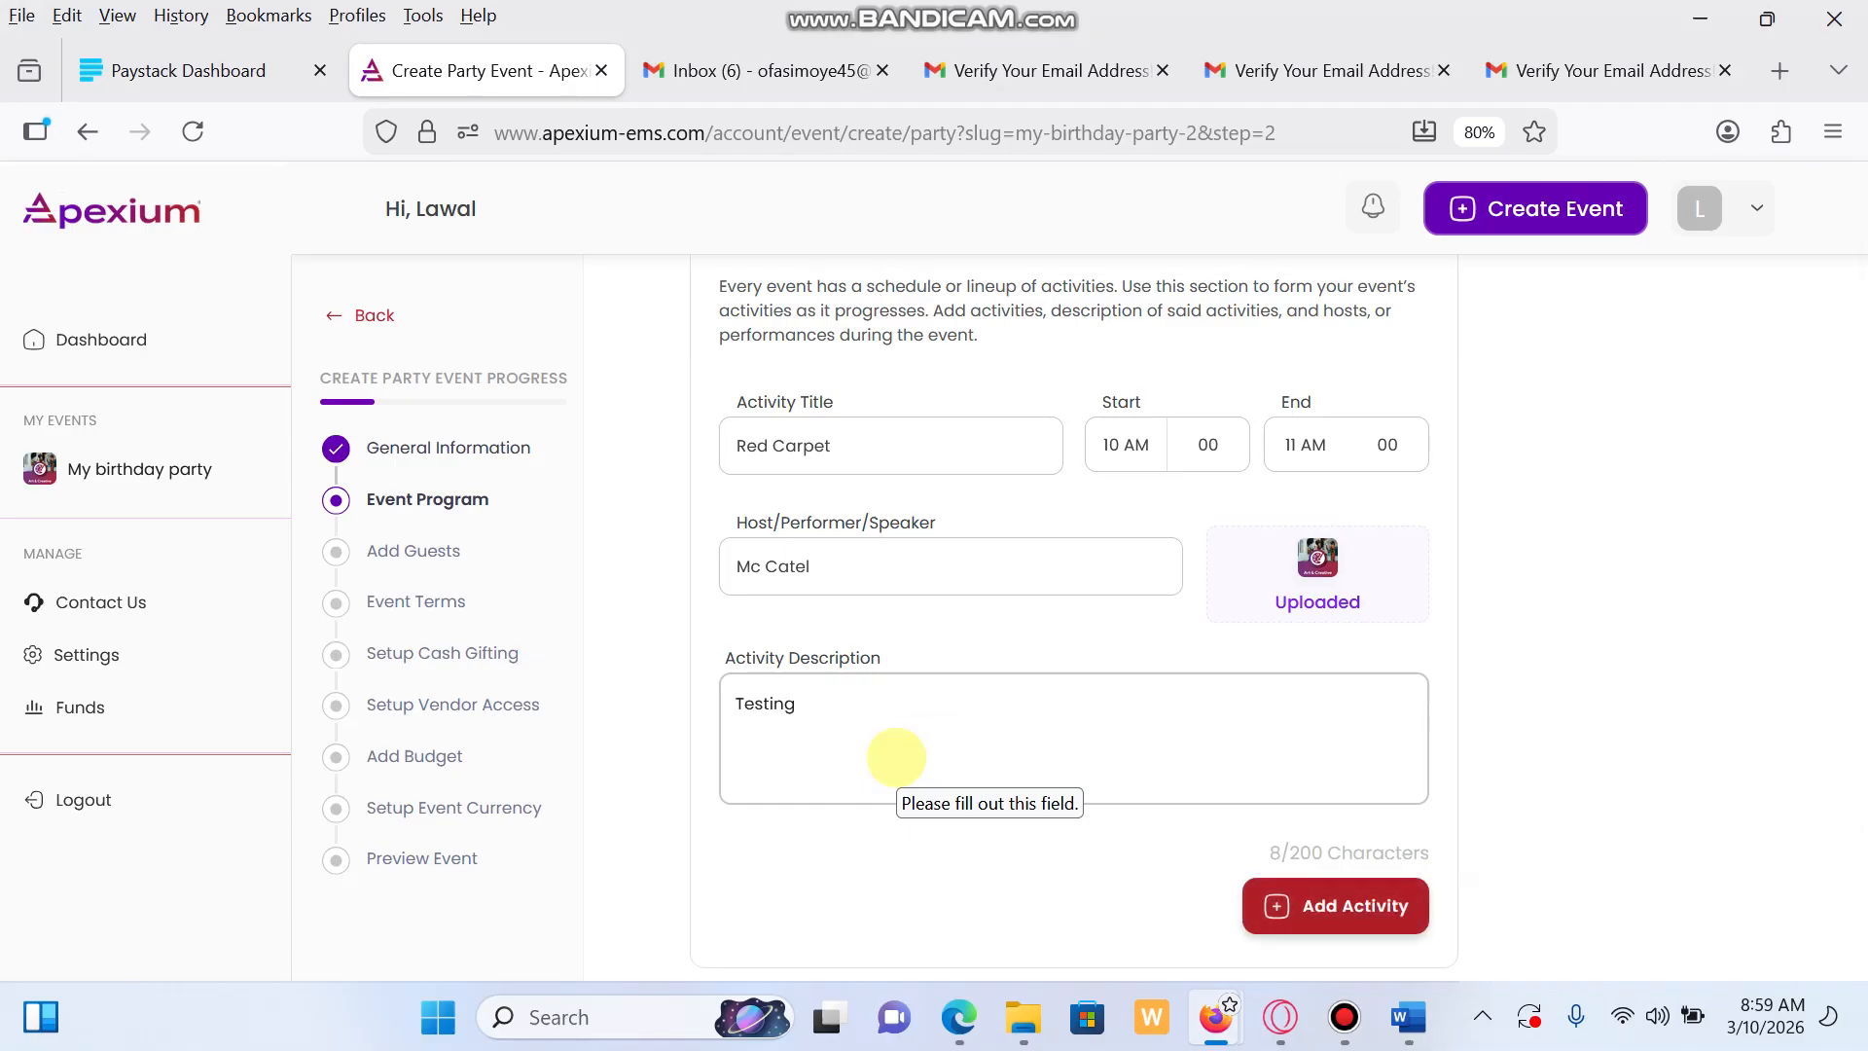
click(1495, 670)
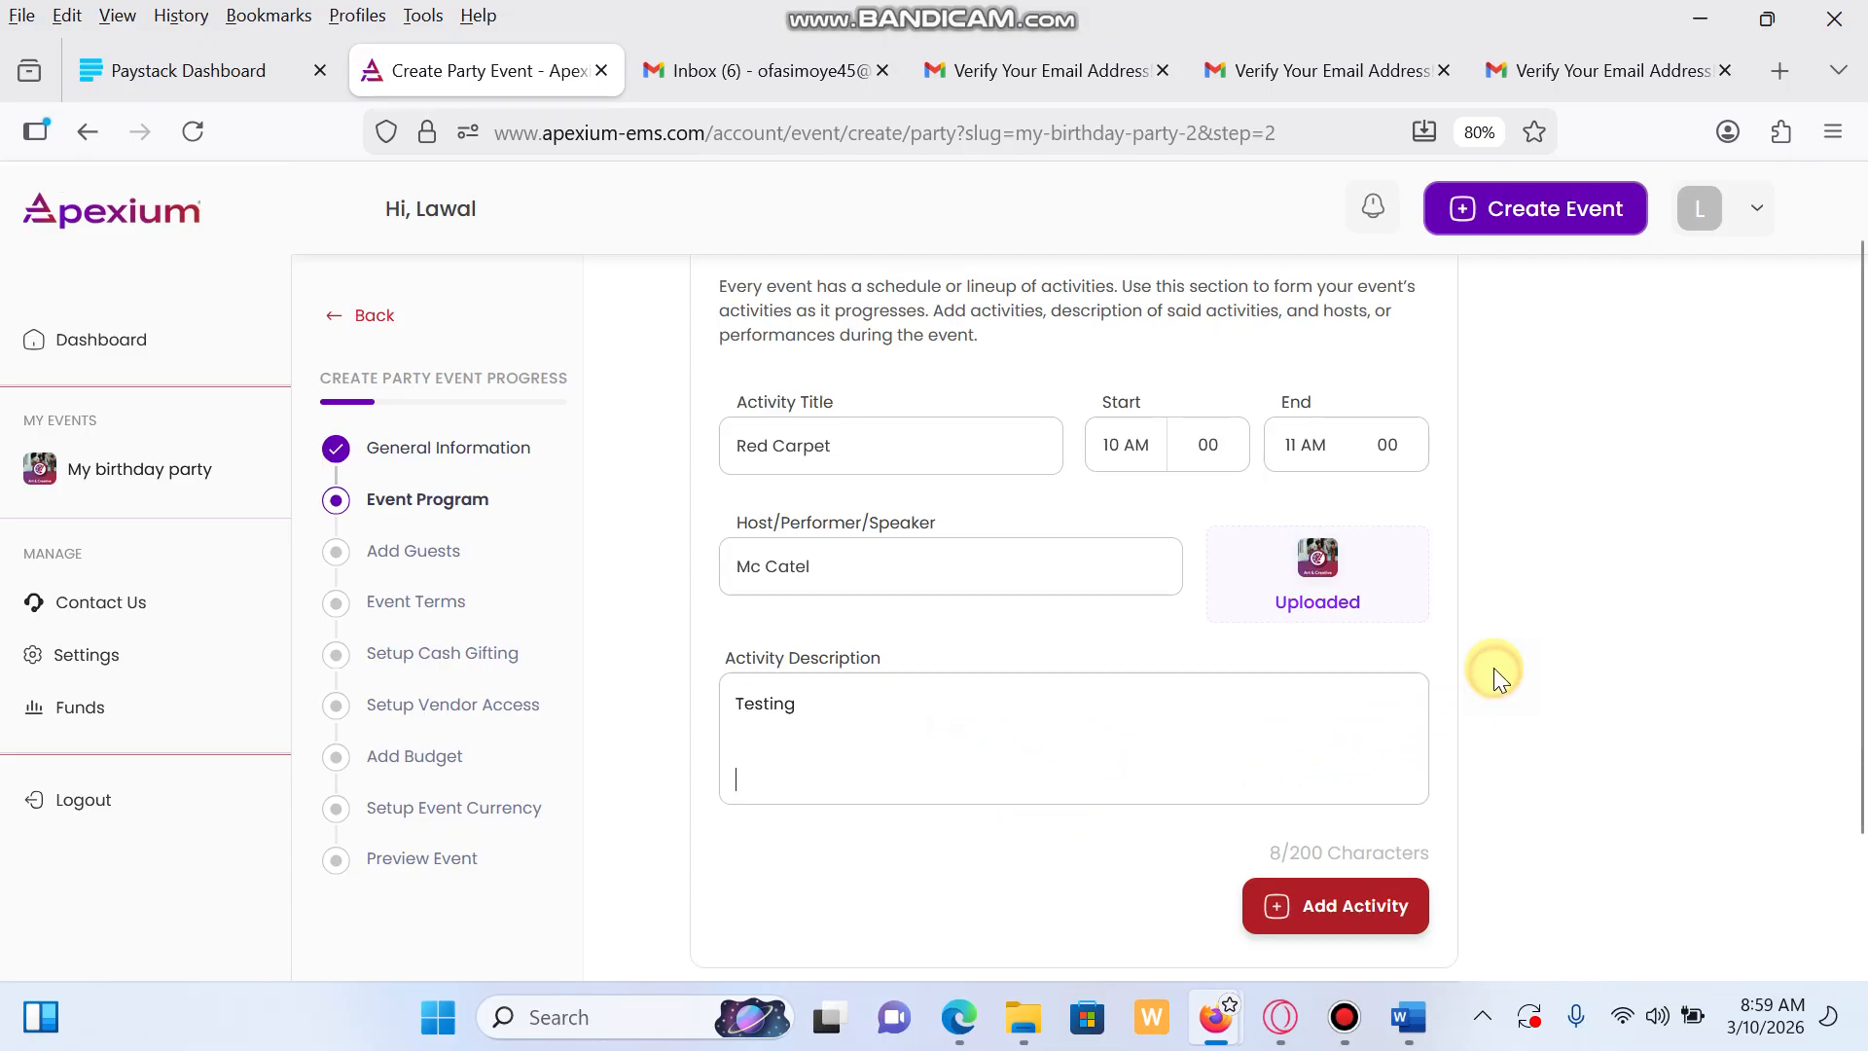
click(1376, 915)
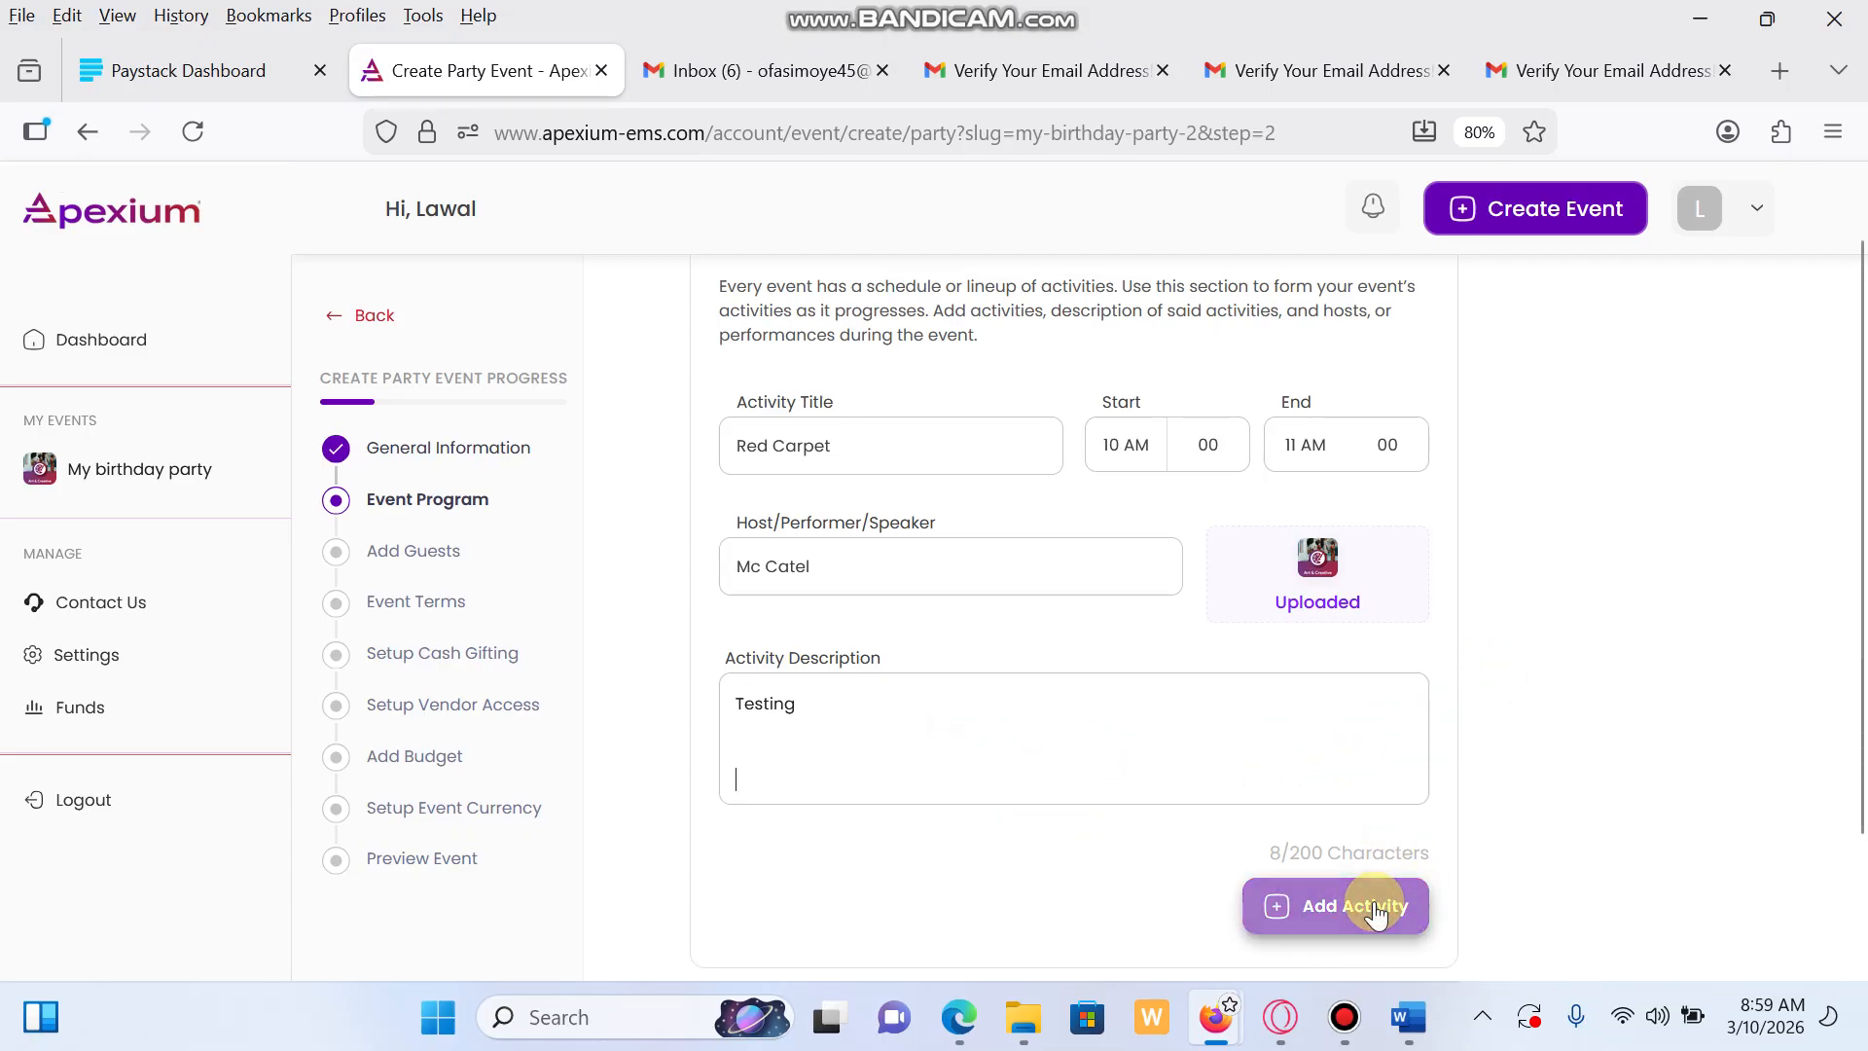
Save the Event Program and continue to the Add Guests step
scroll(1109, 593, down, 3)
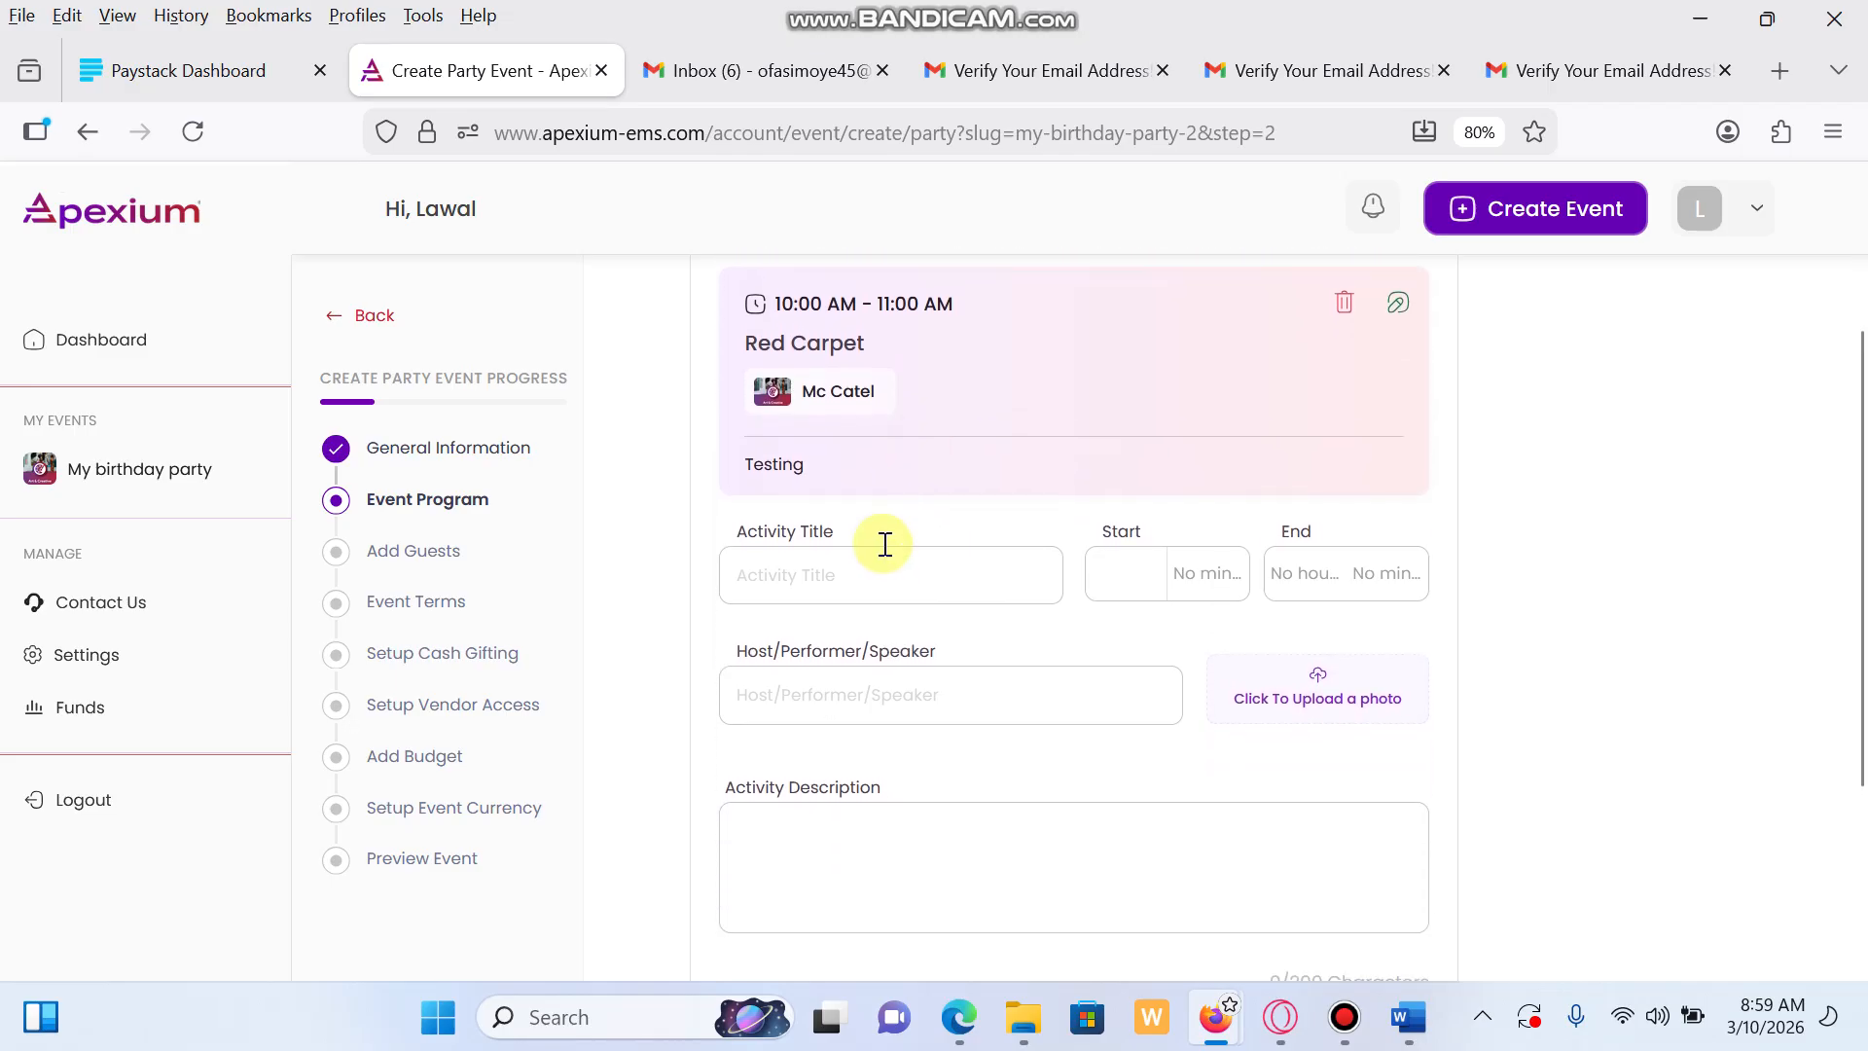
scroll(974, 603, down, 2)
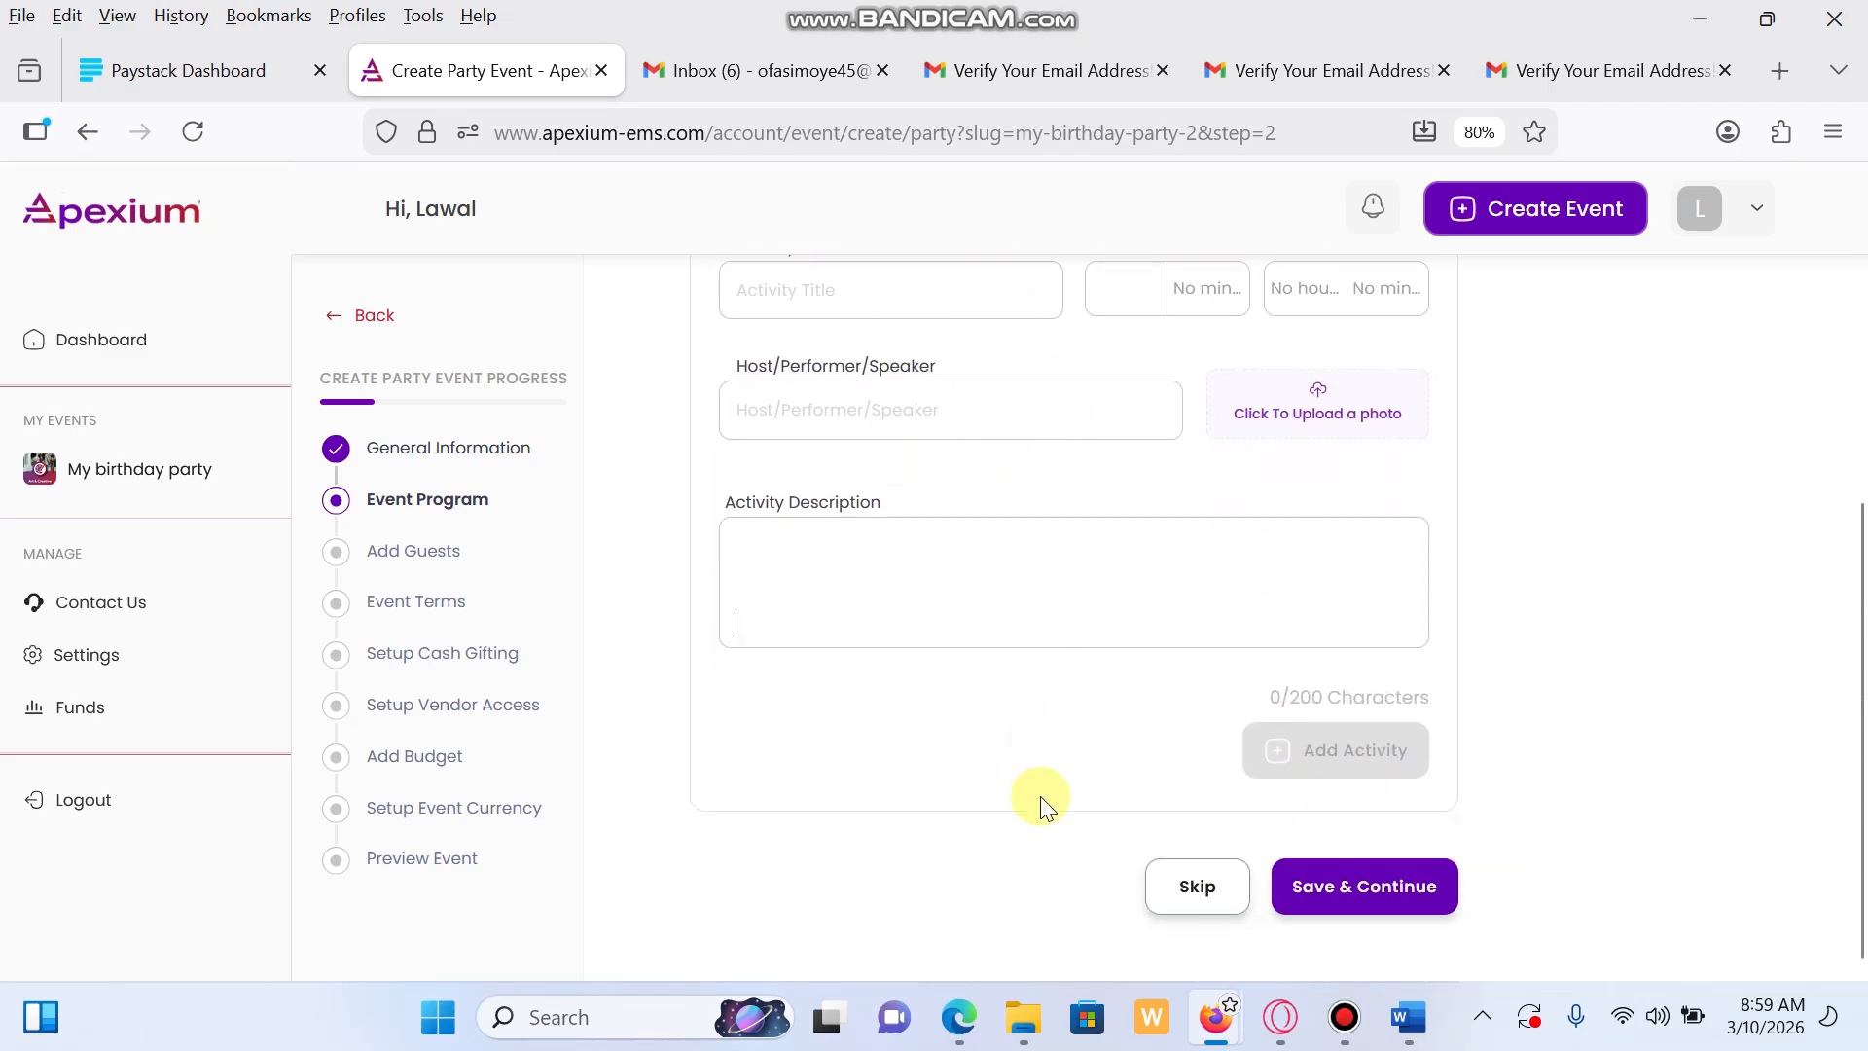
click(1347, 881)
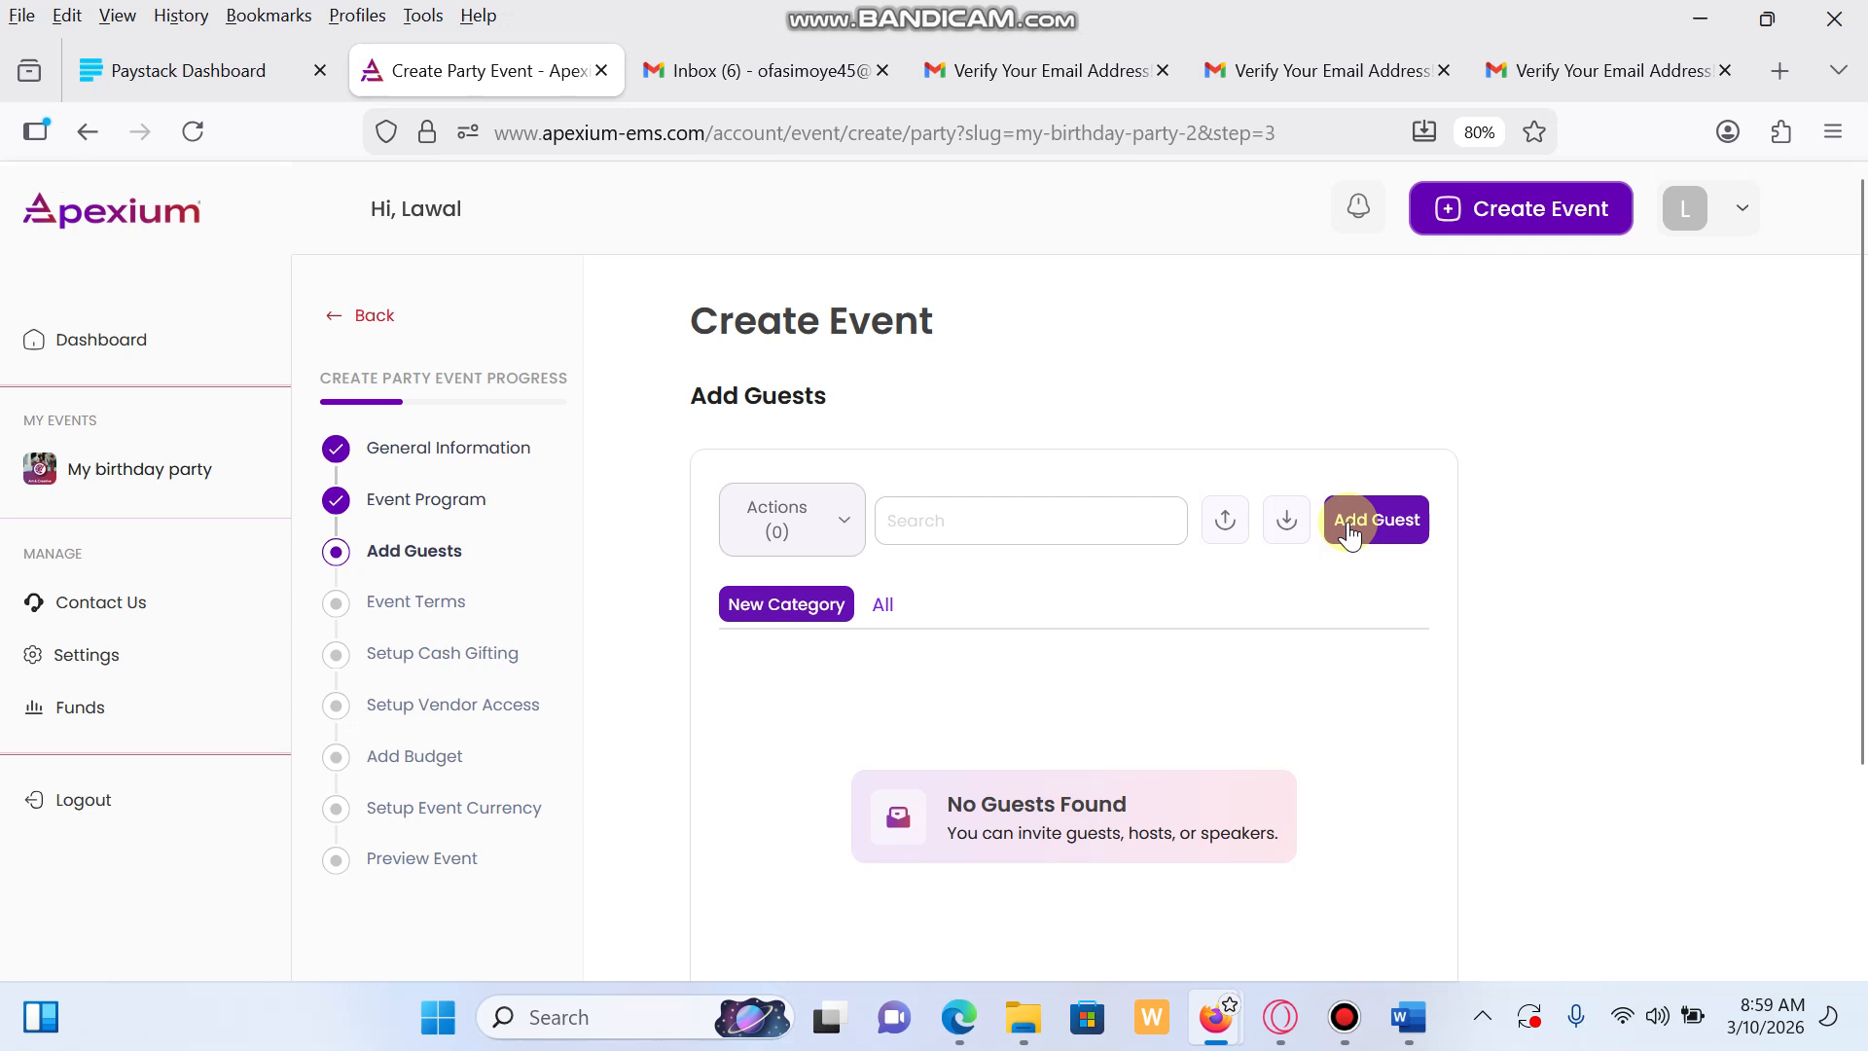
Select and confirm the Beta Testing guest plan with unlimited invited guests
click(1382, 522)
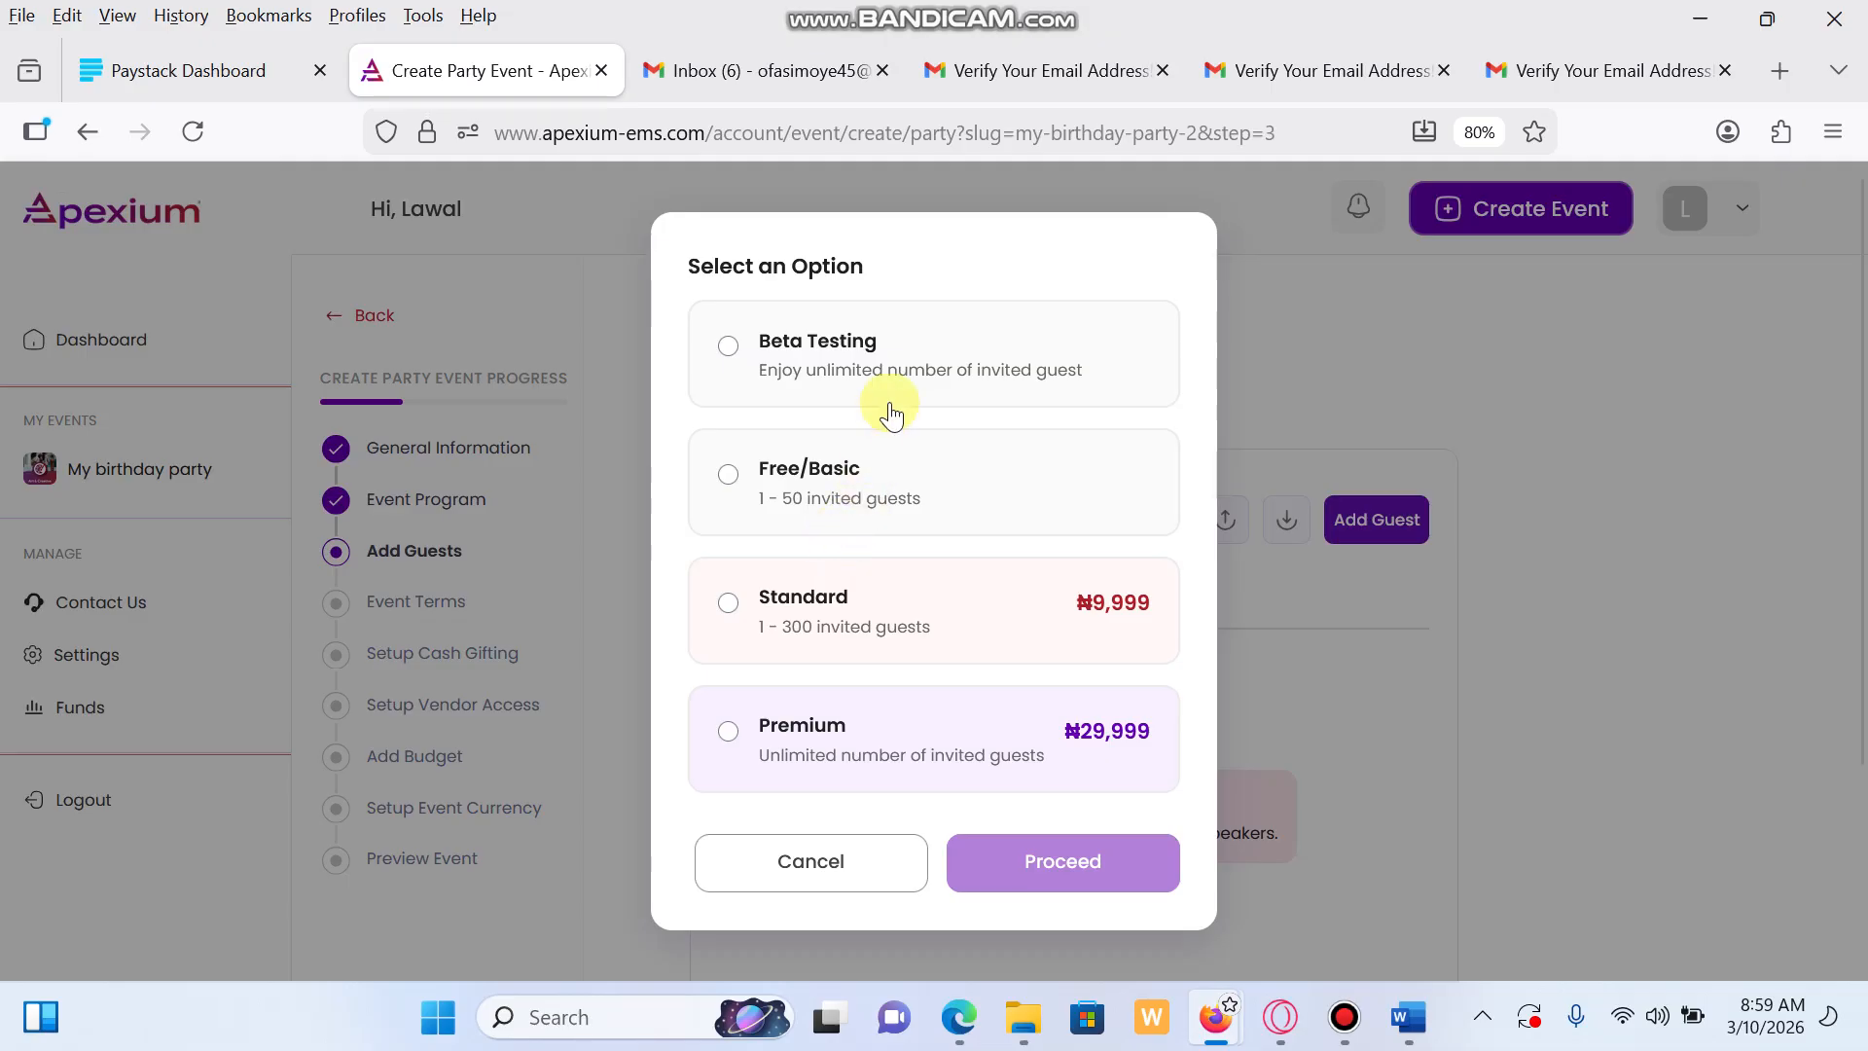
click(733, 344)
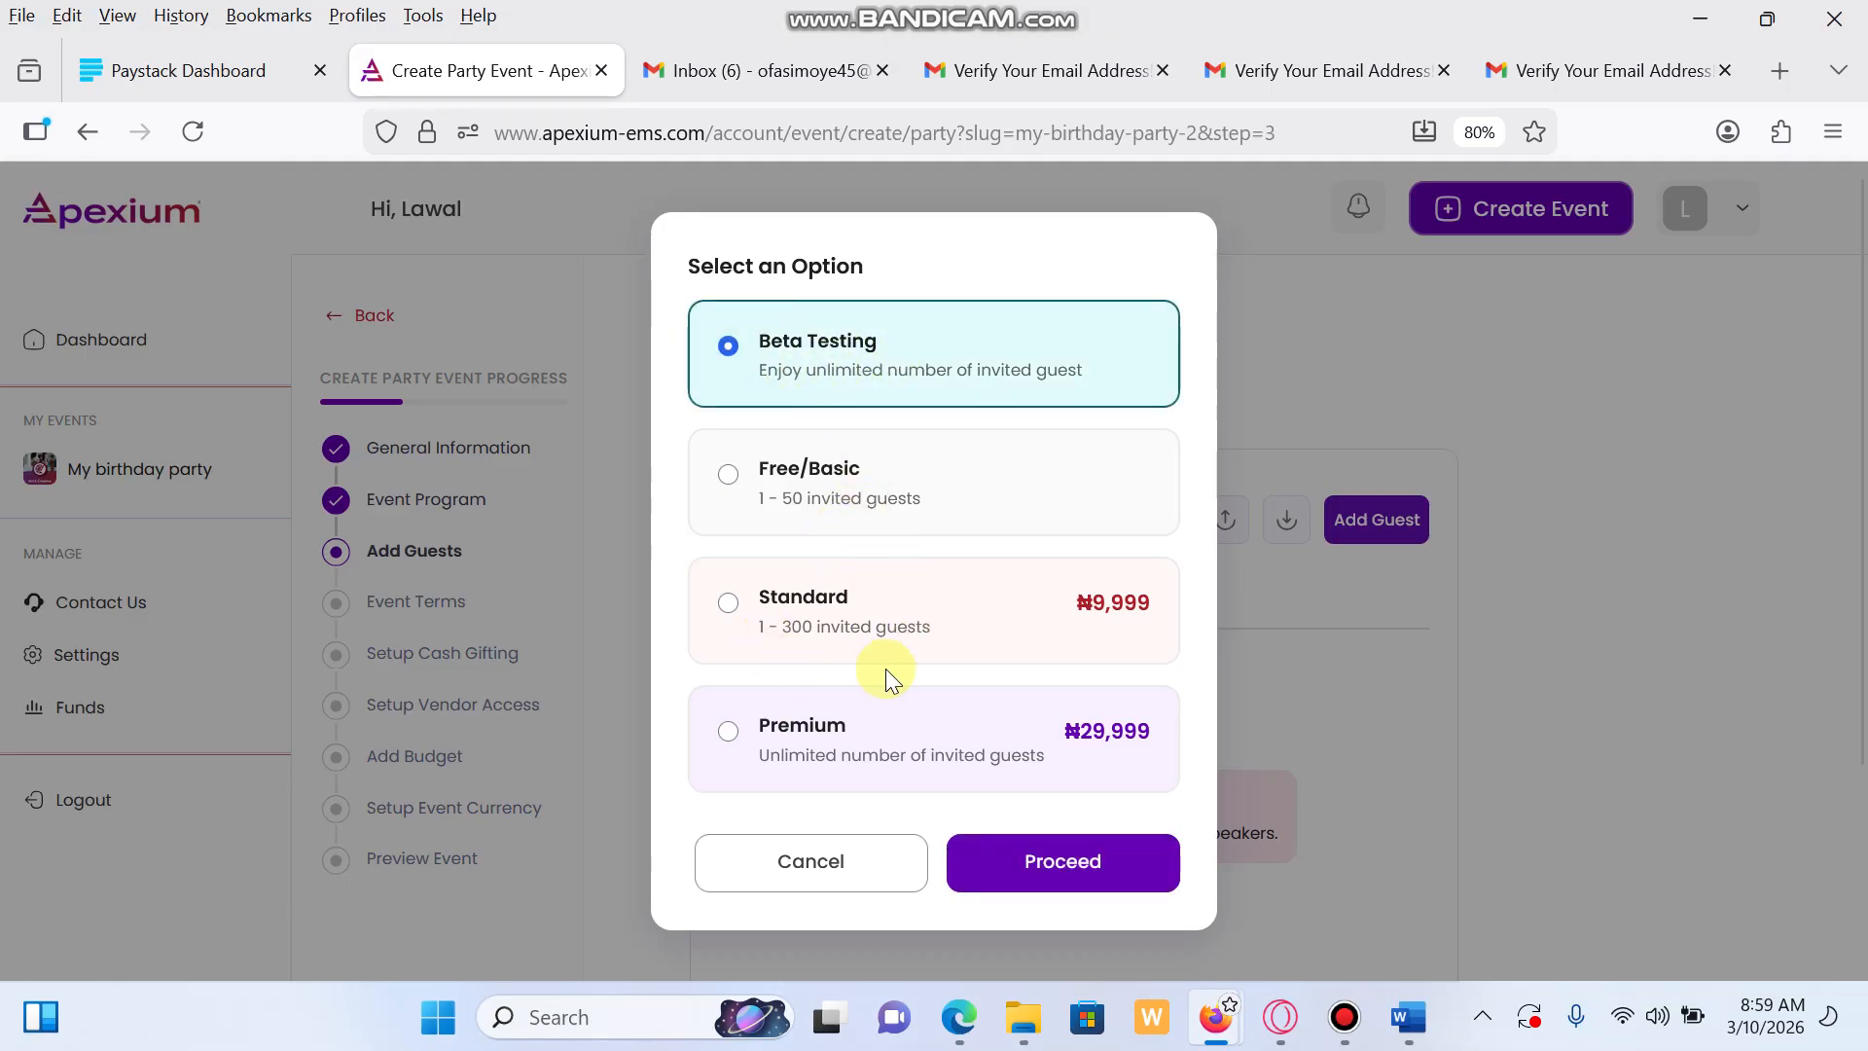
click(1080, 875)
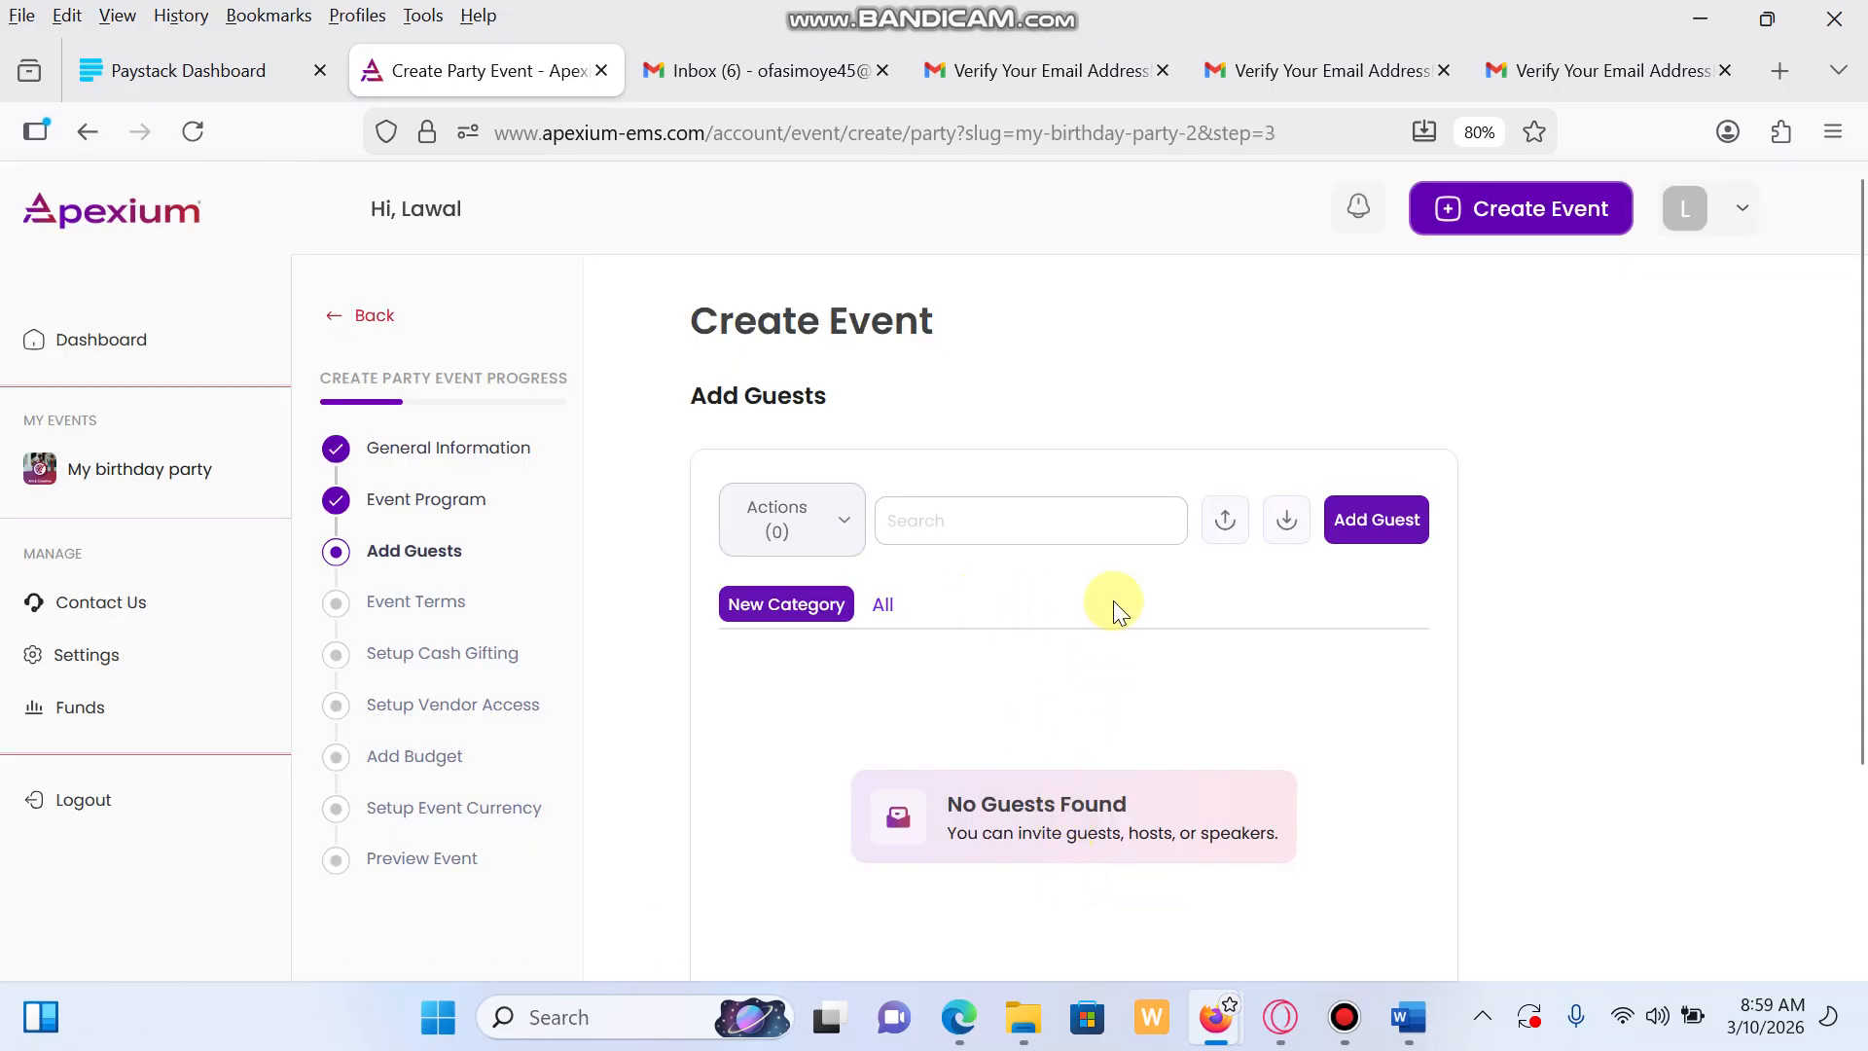
Create a guest category named 'Friends' and return to the new-guest form
click(1372, 533)
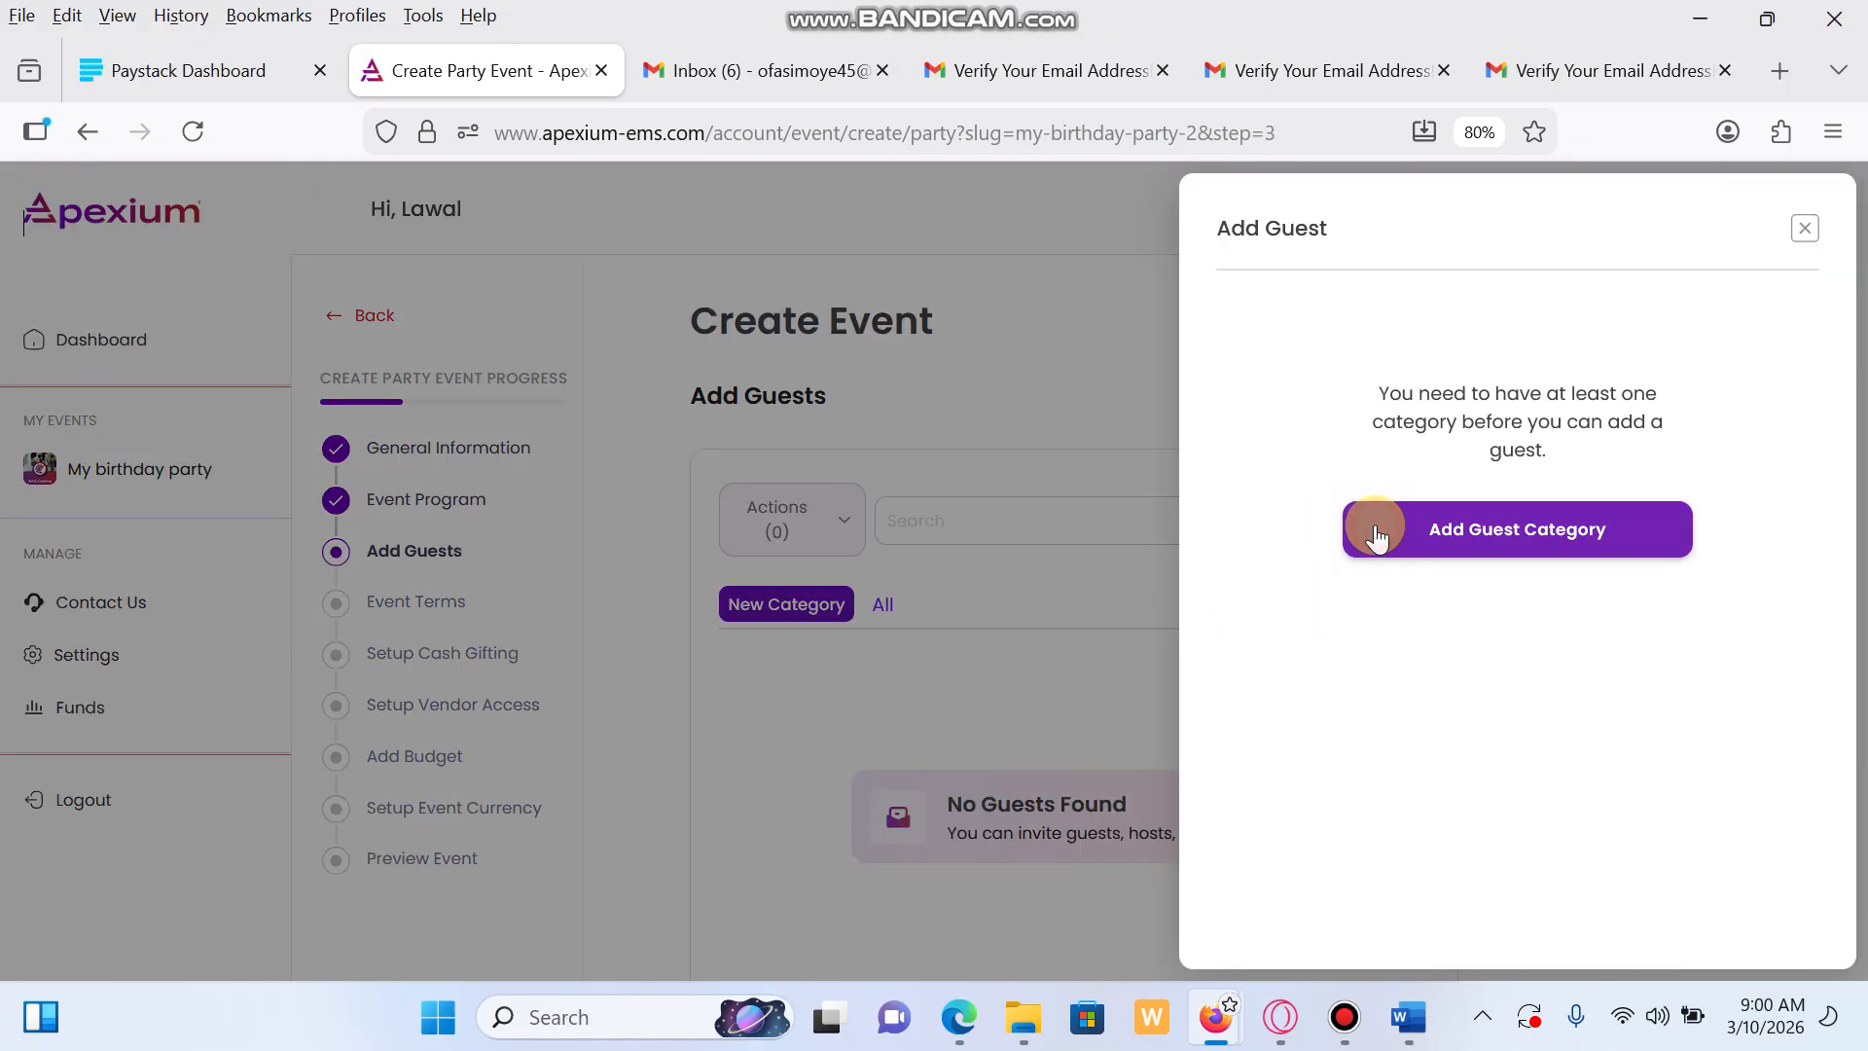
click(1390, 545)
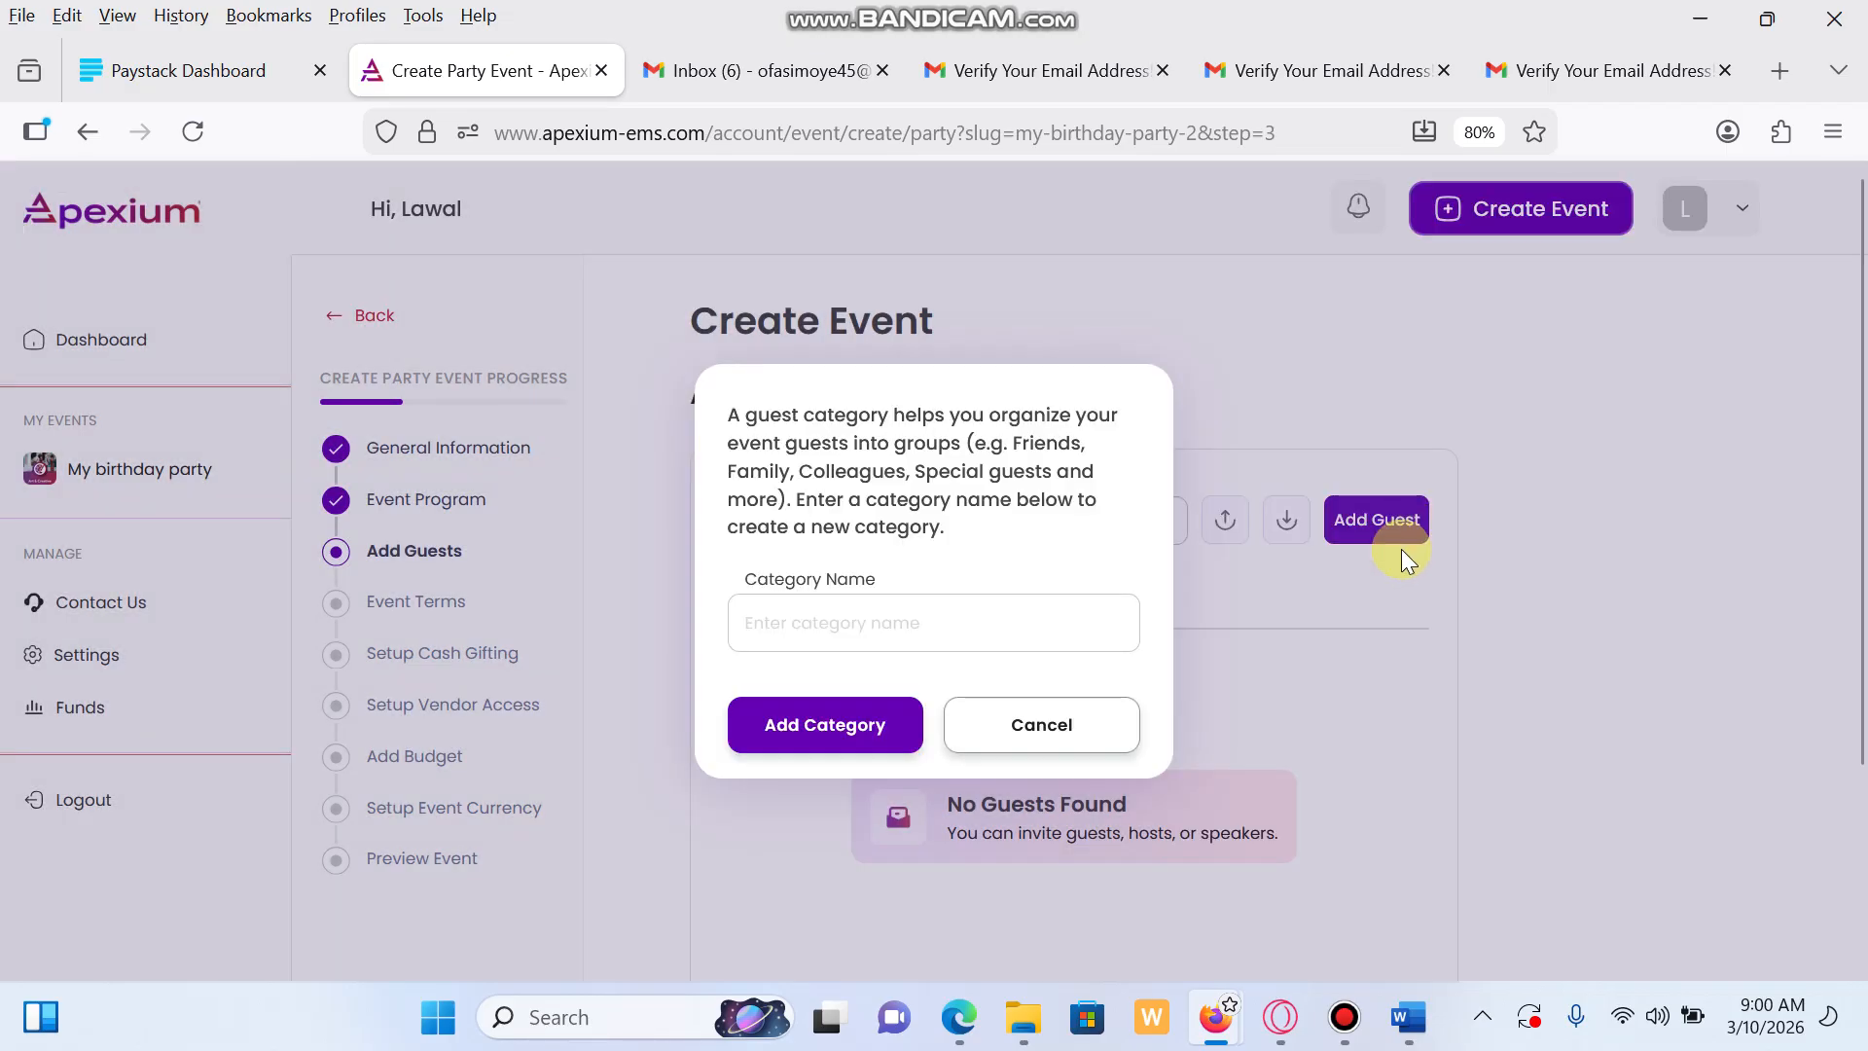
scroll(1401, 549, down, 3)
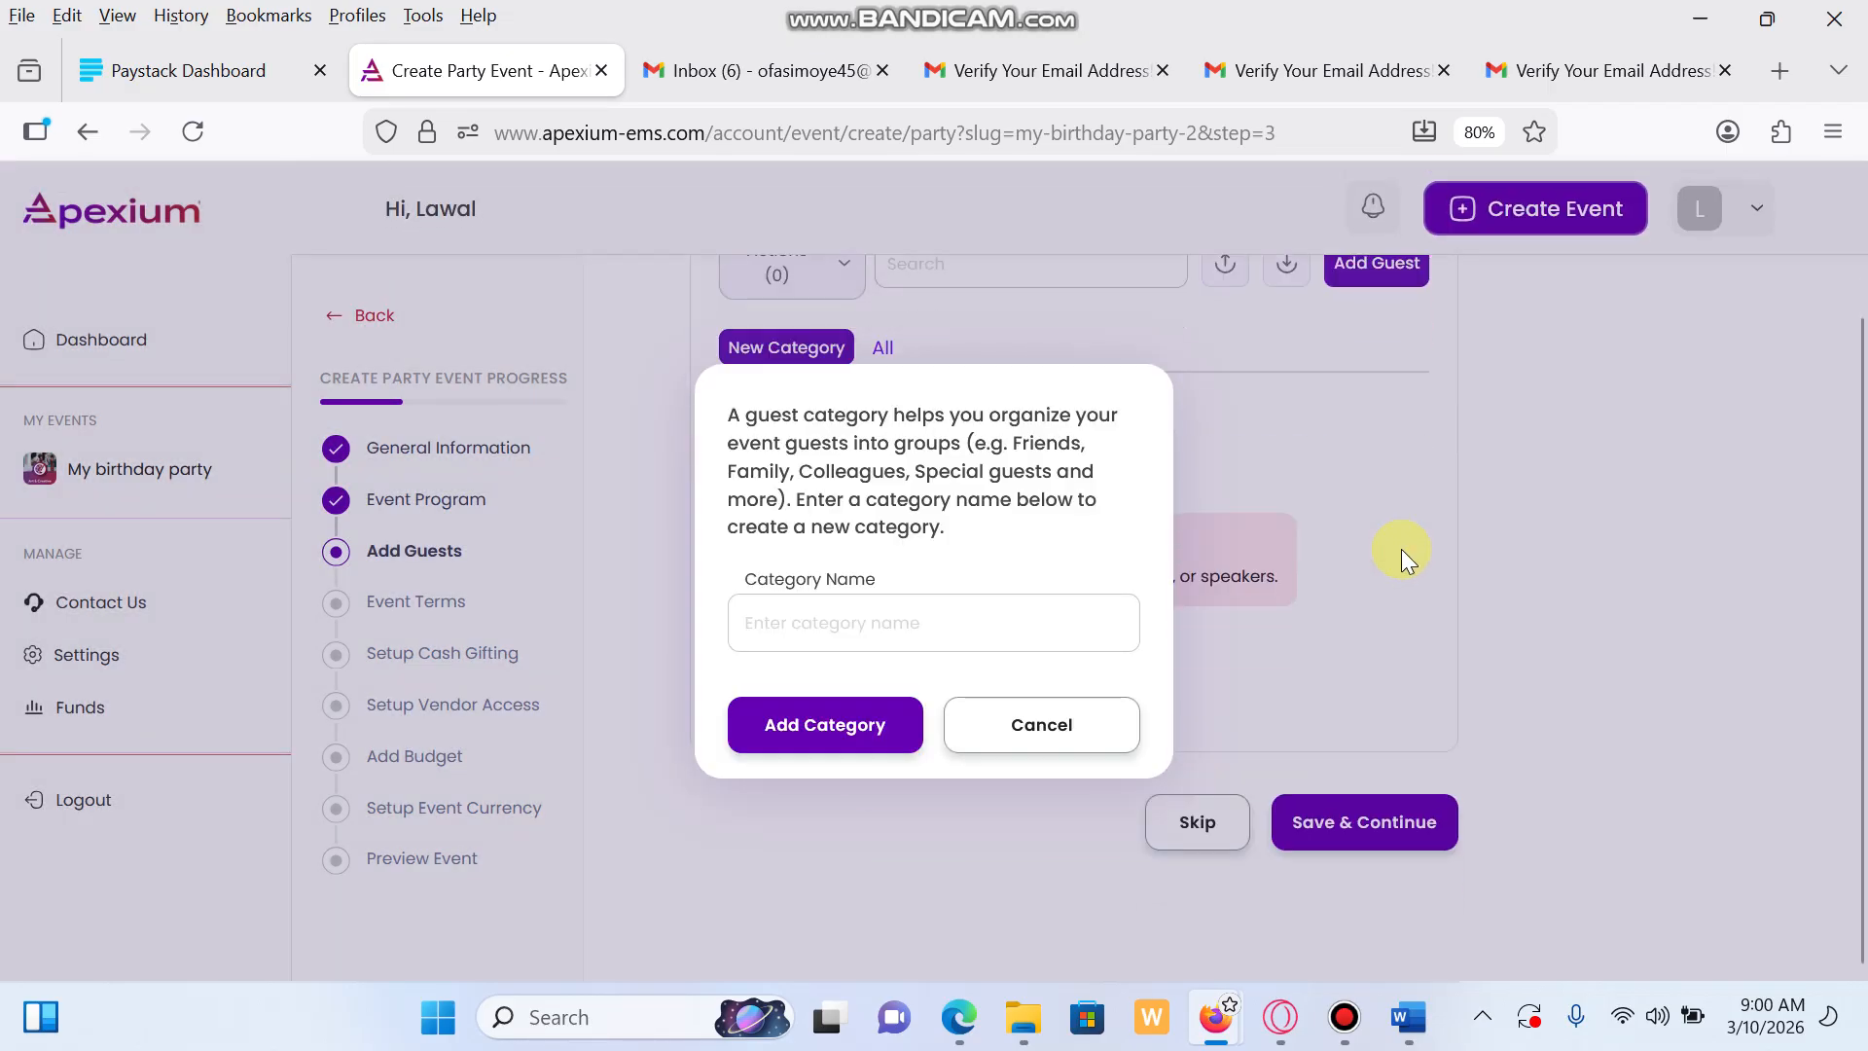
click(984, 632)
text(F)
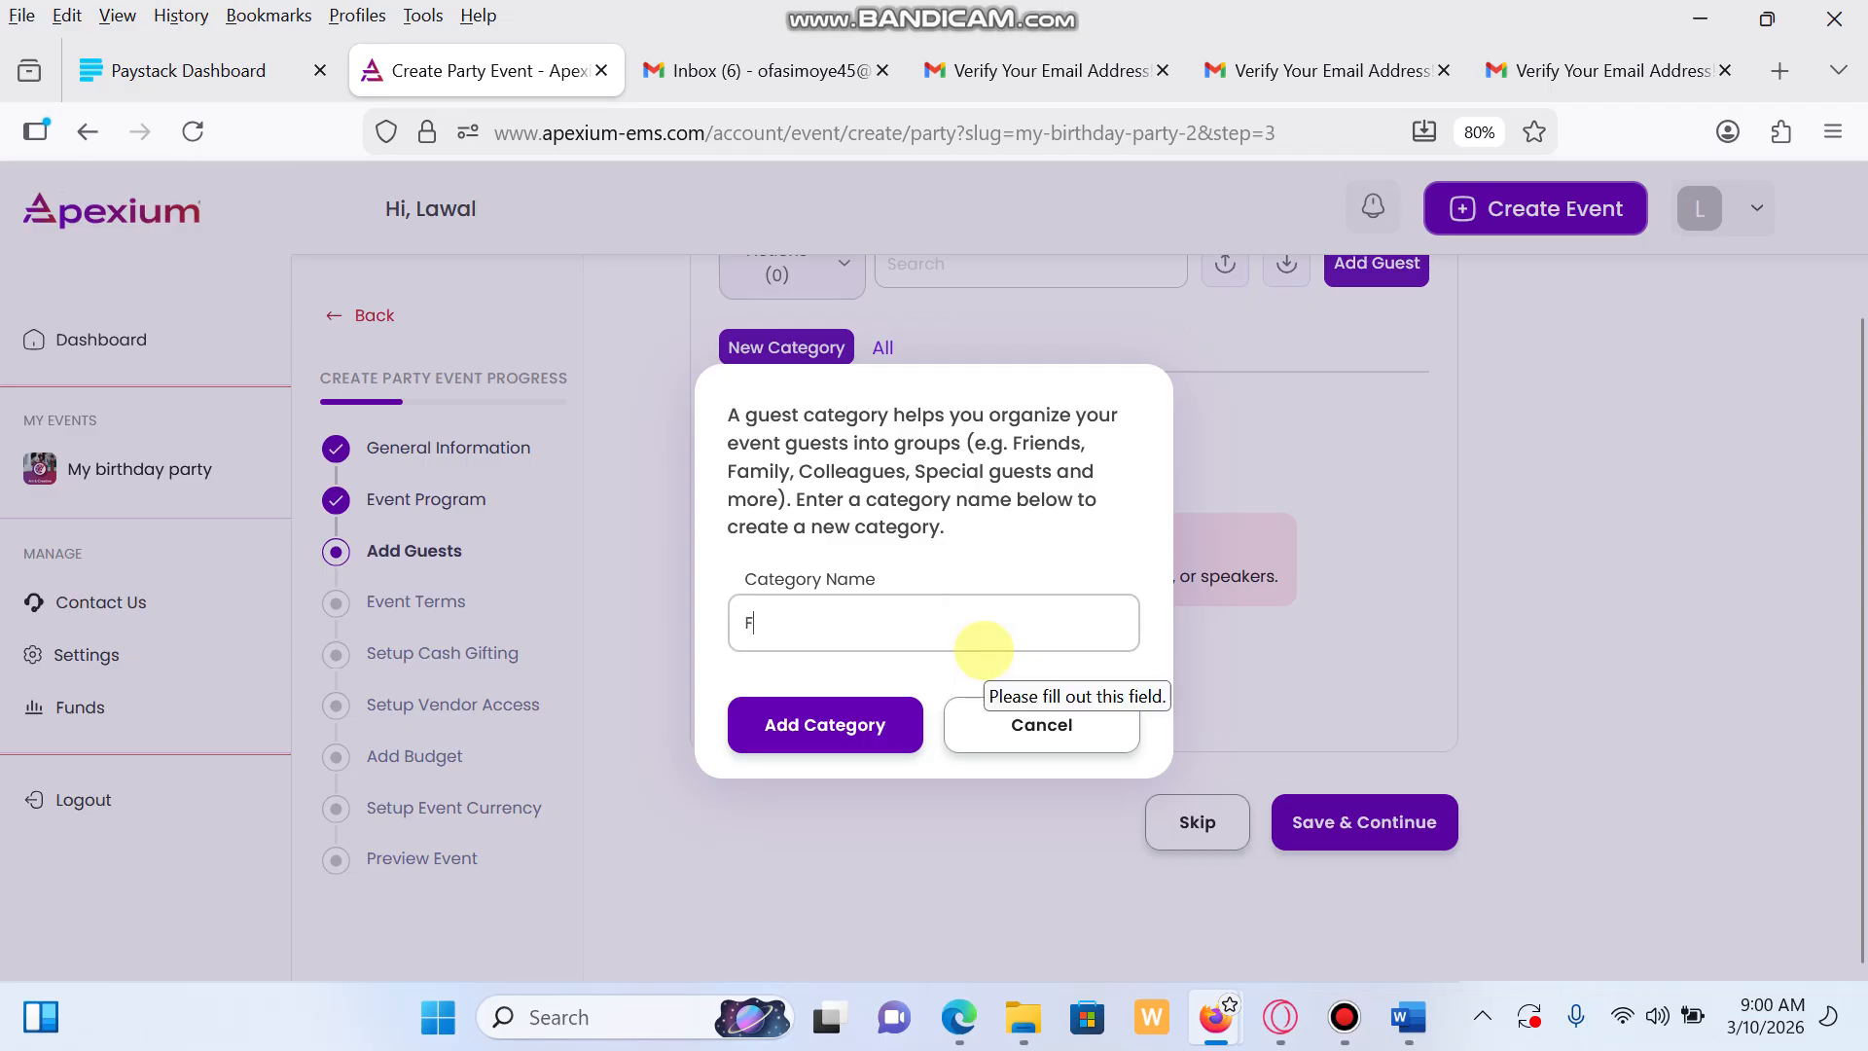
text(riends)
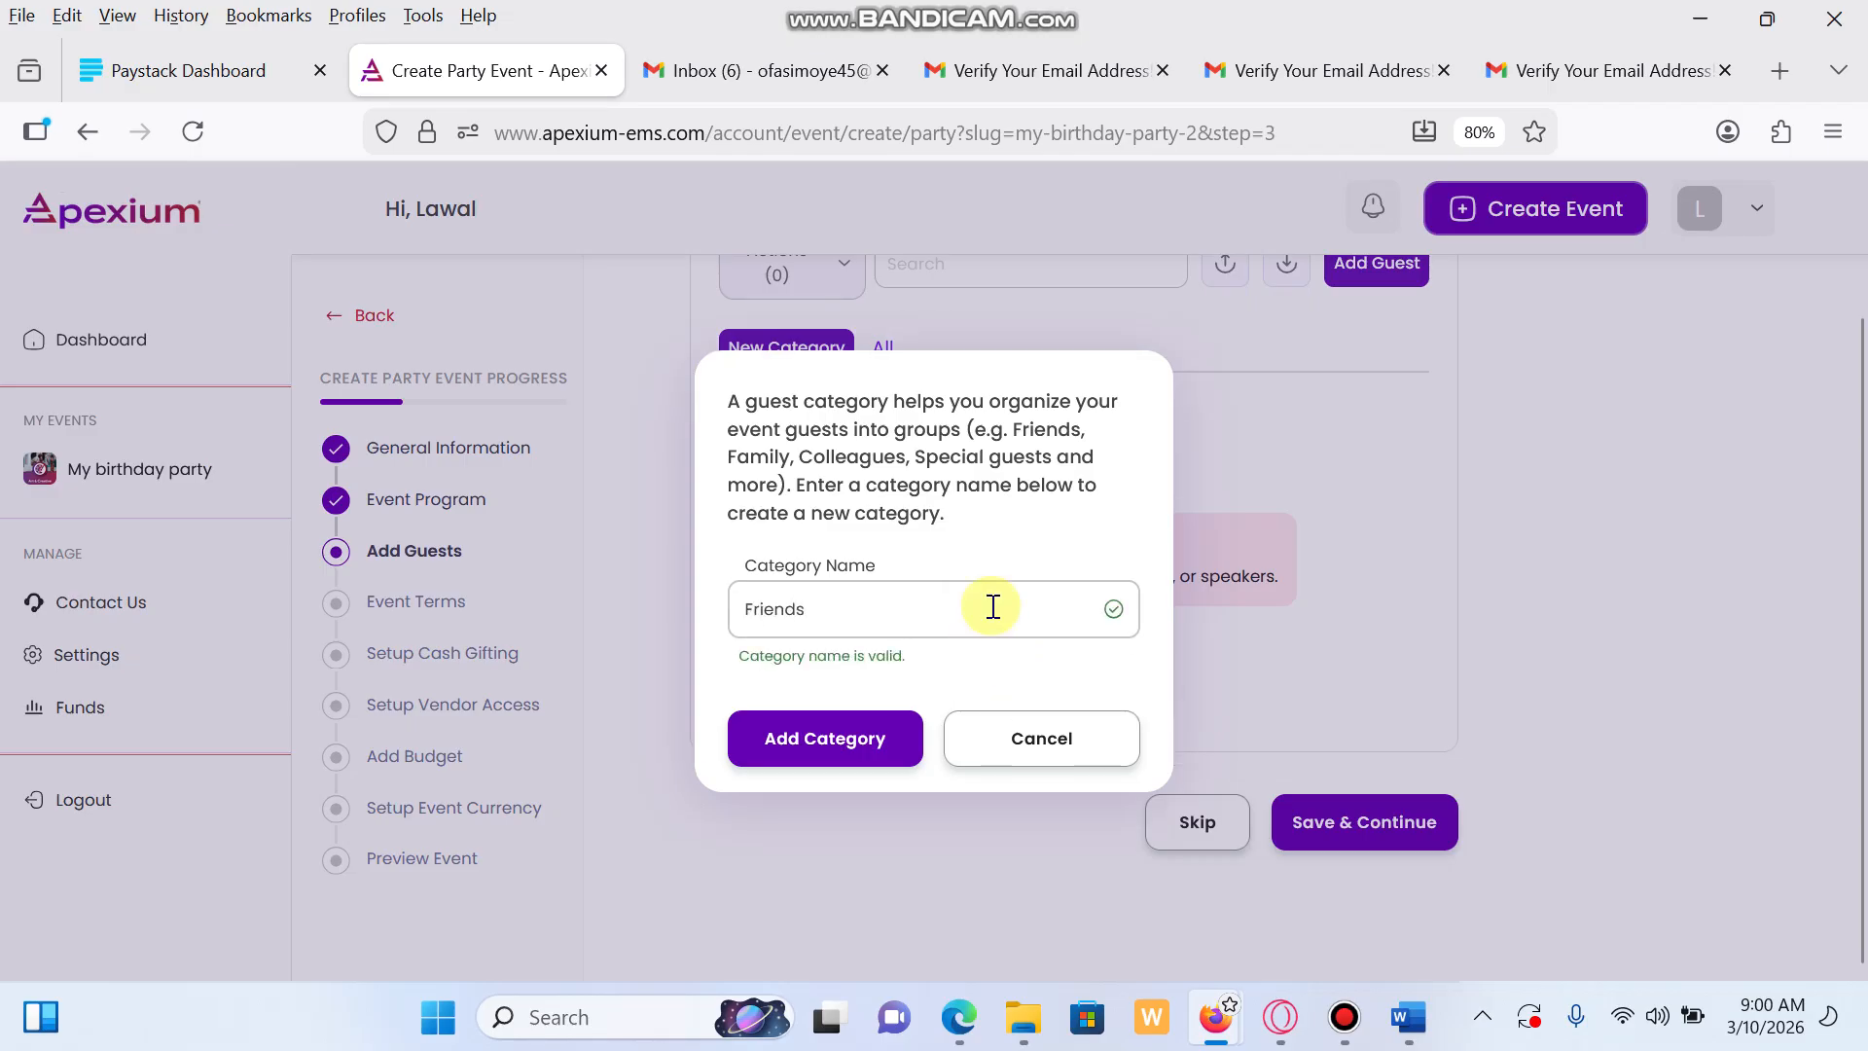
click(827, 736)
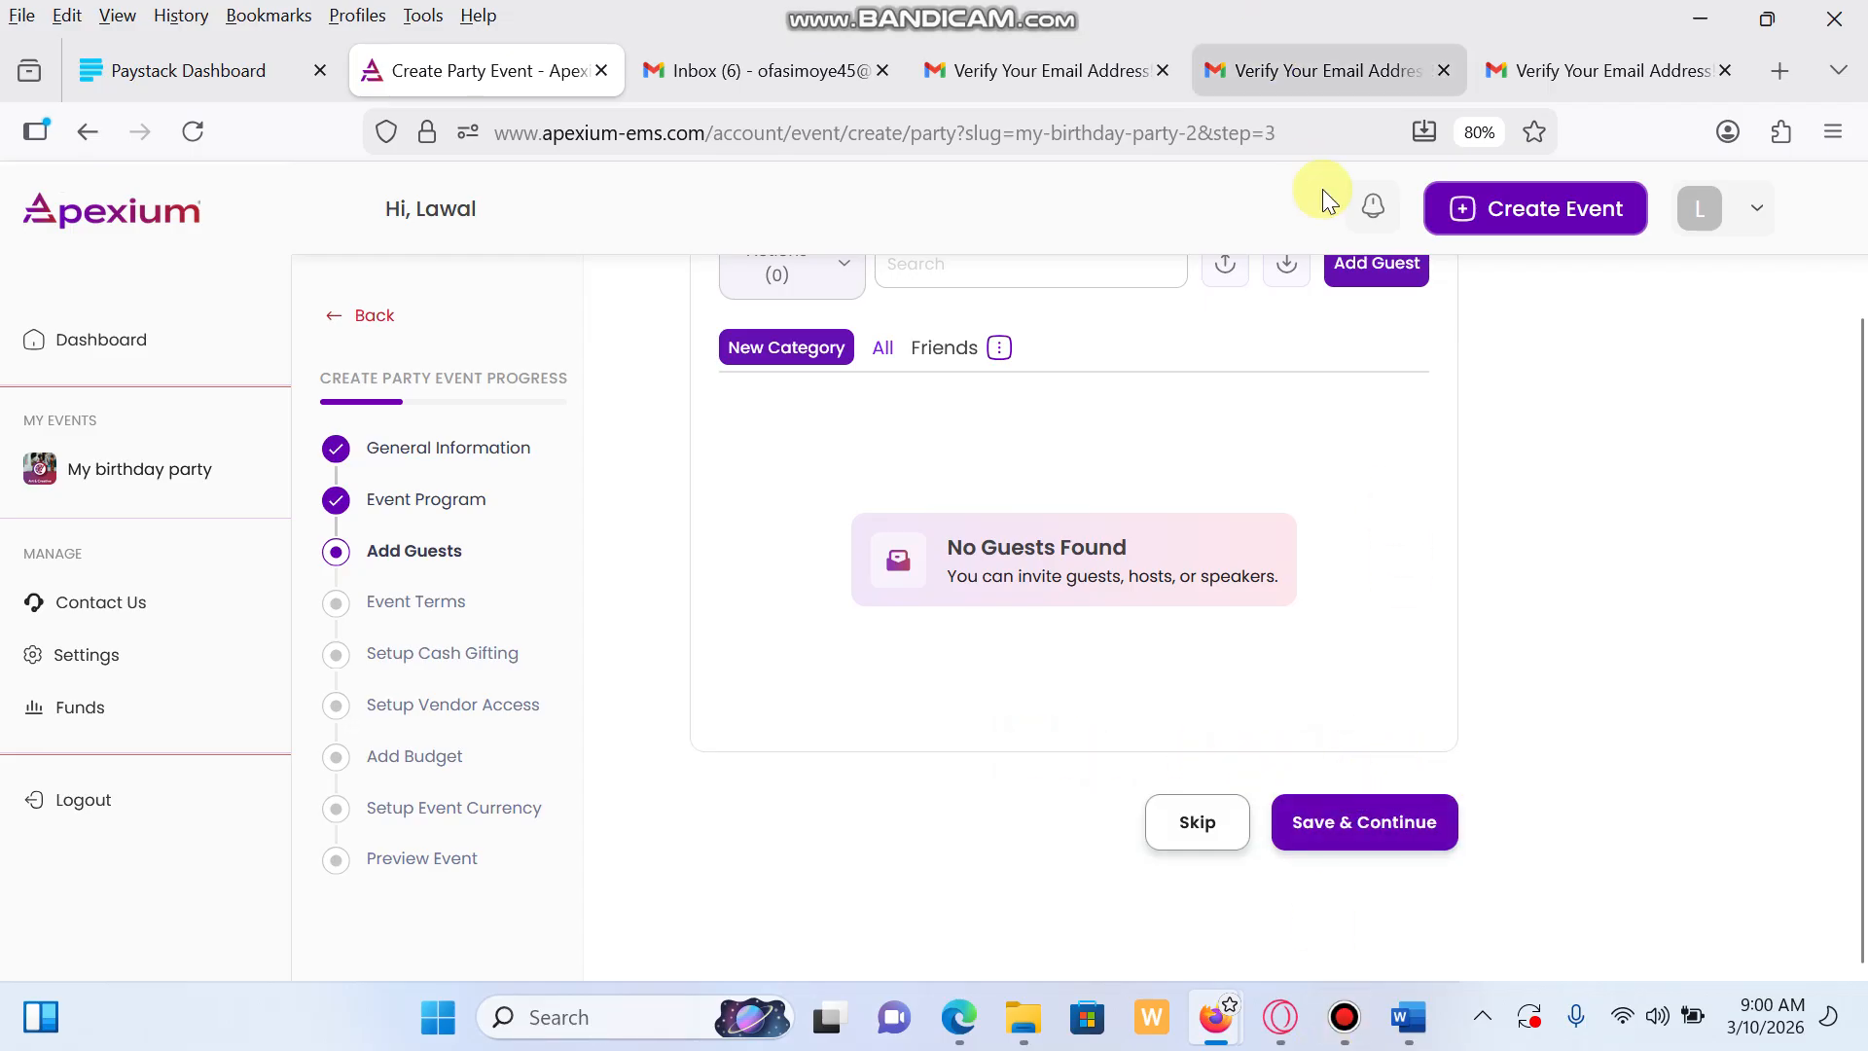
click(1376, 271)
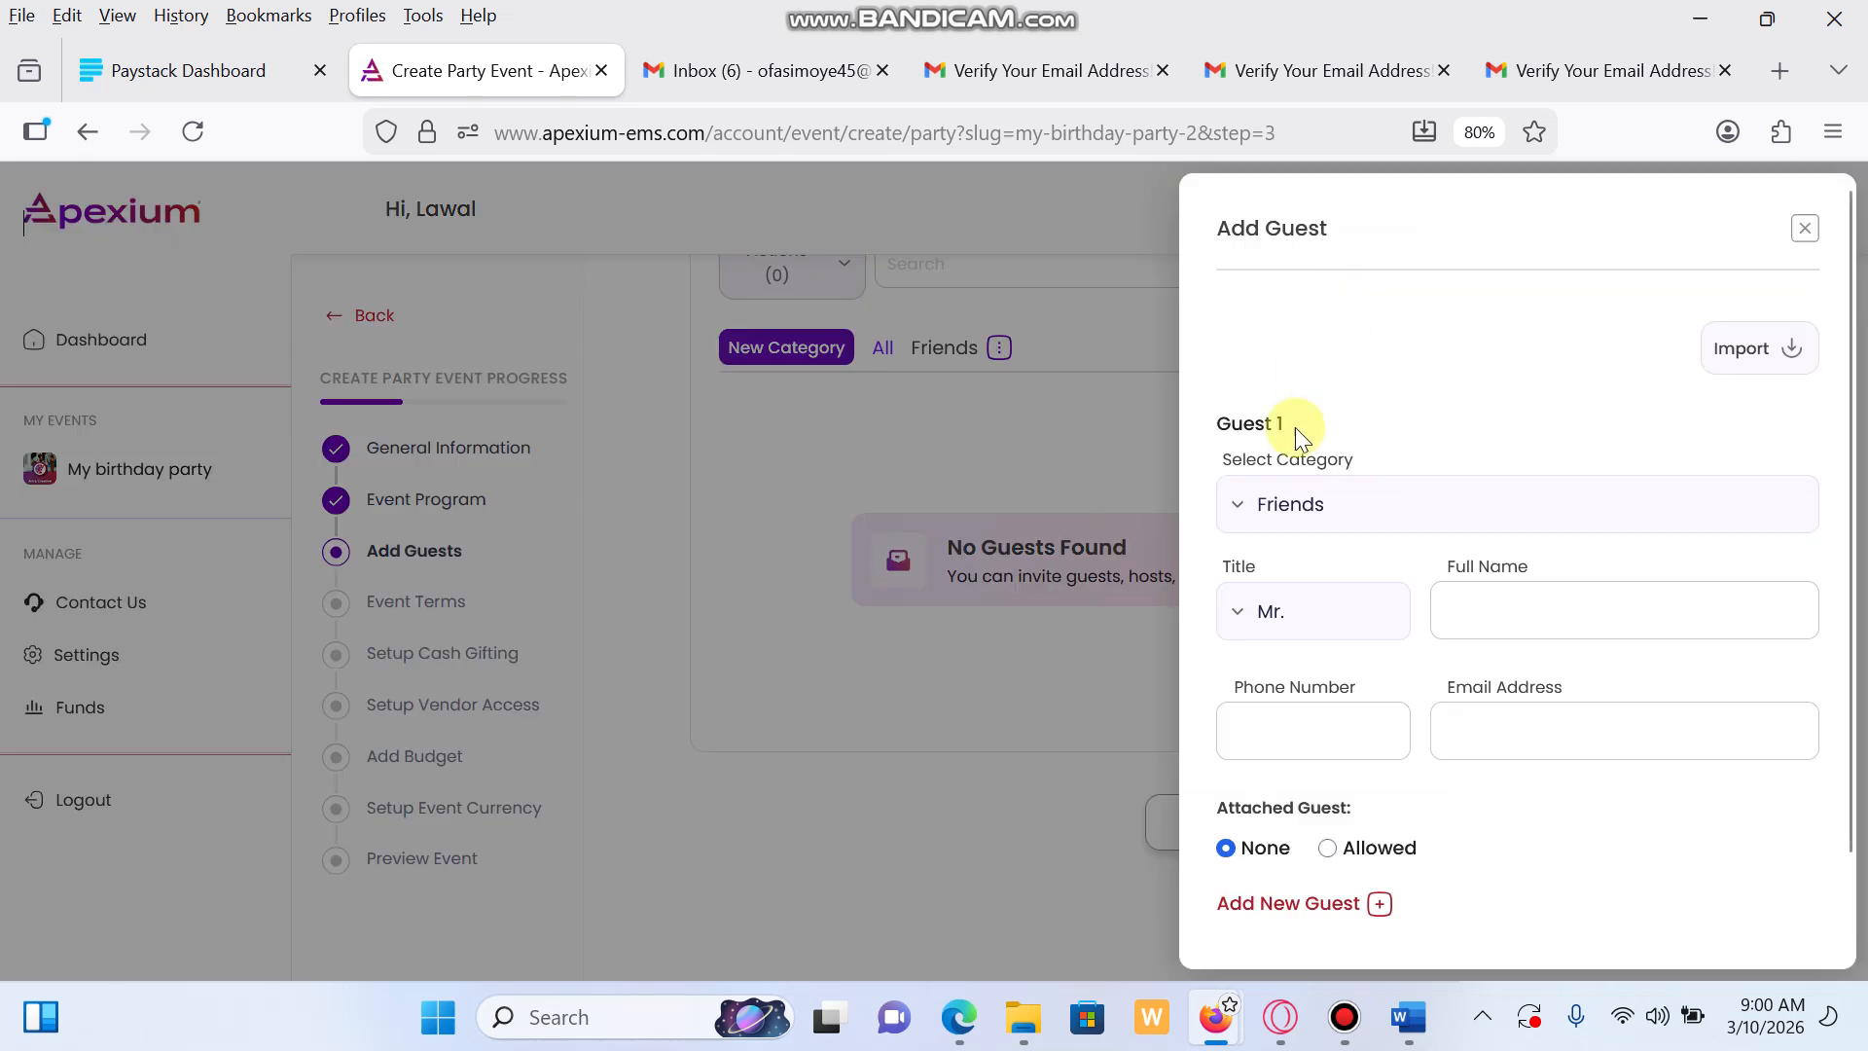
Enter the guest's full name, a corrected phone number and the guest's e-mail address
click(1477, 623)
text(Ade)
click(1344, 730)
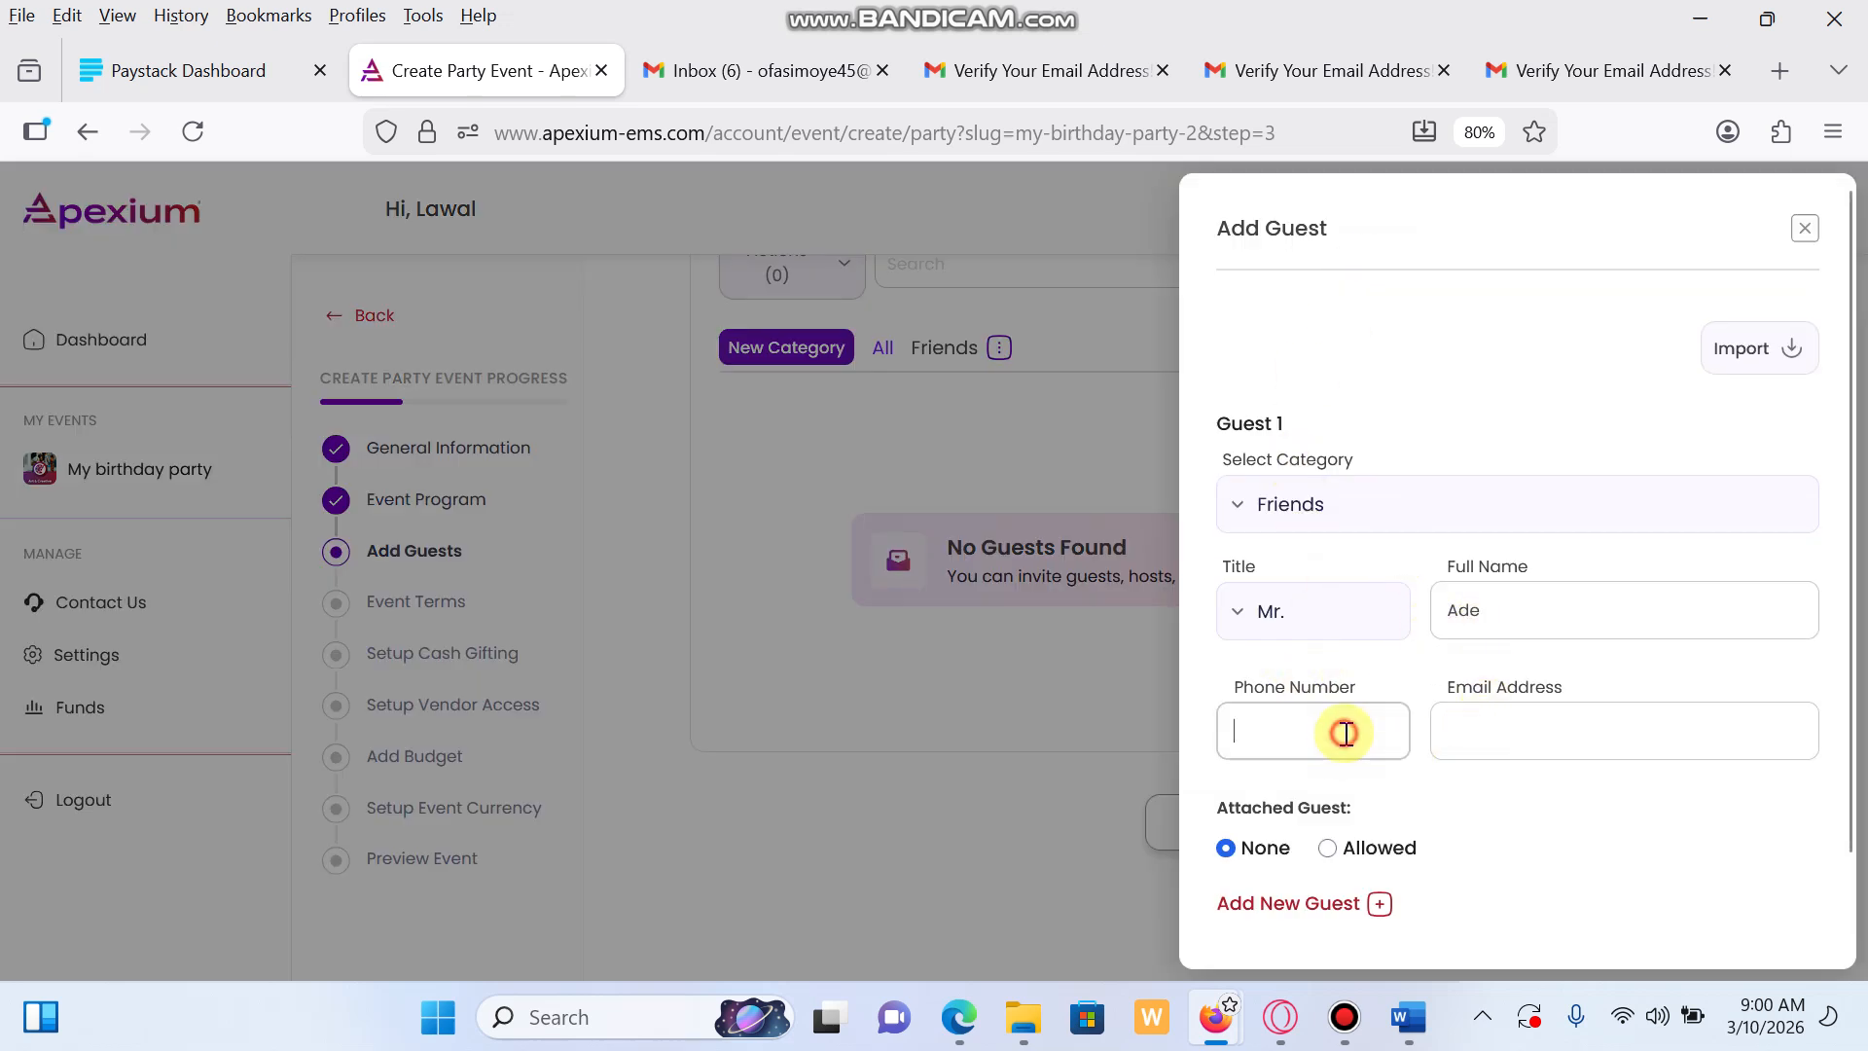
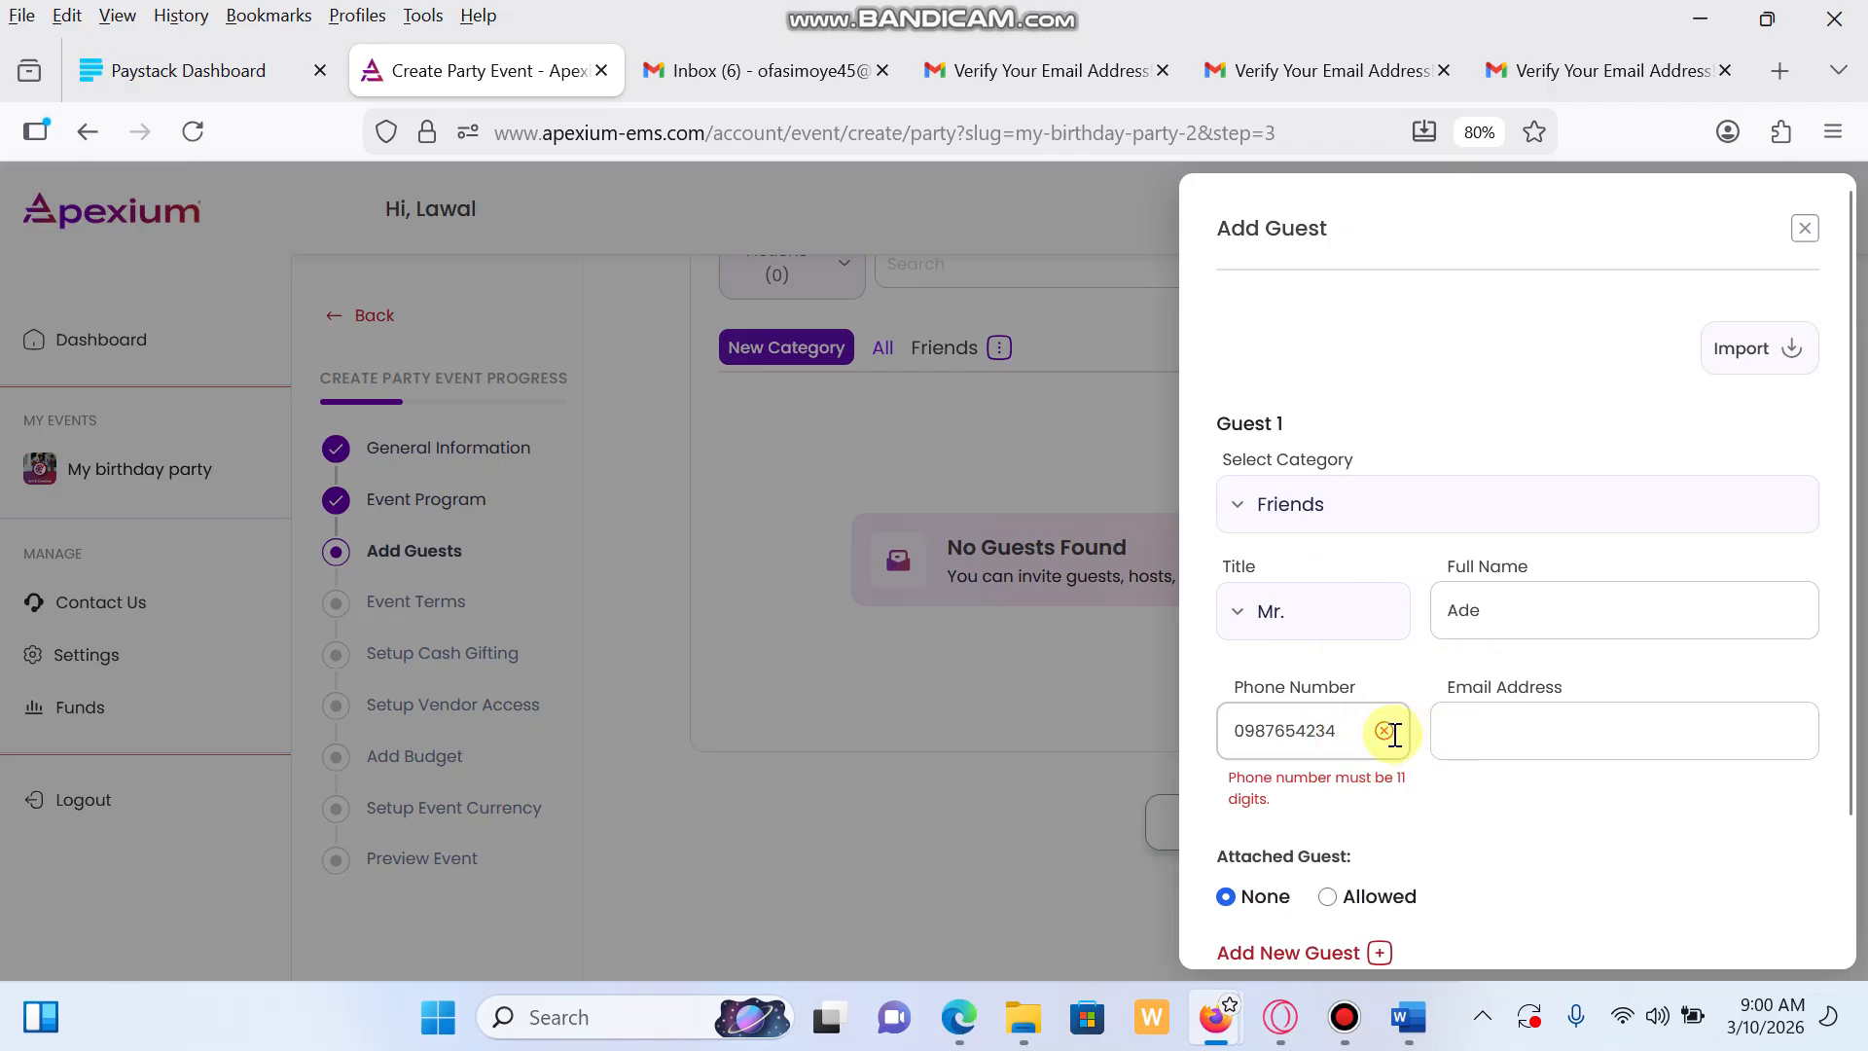
click(1264, 732)
key(BackSpace)
text(0)
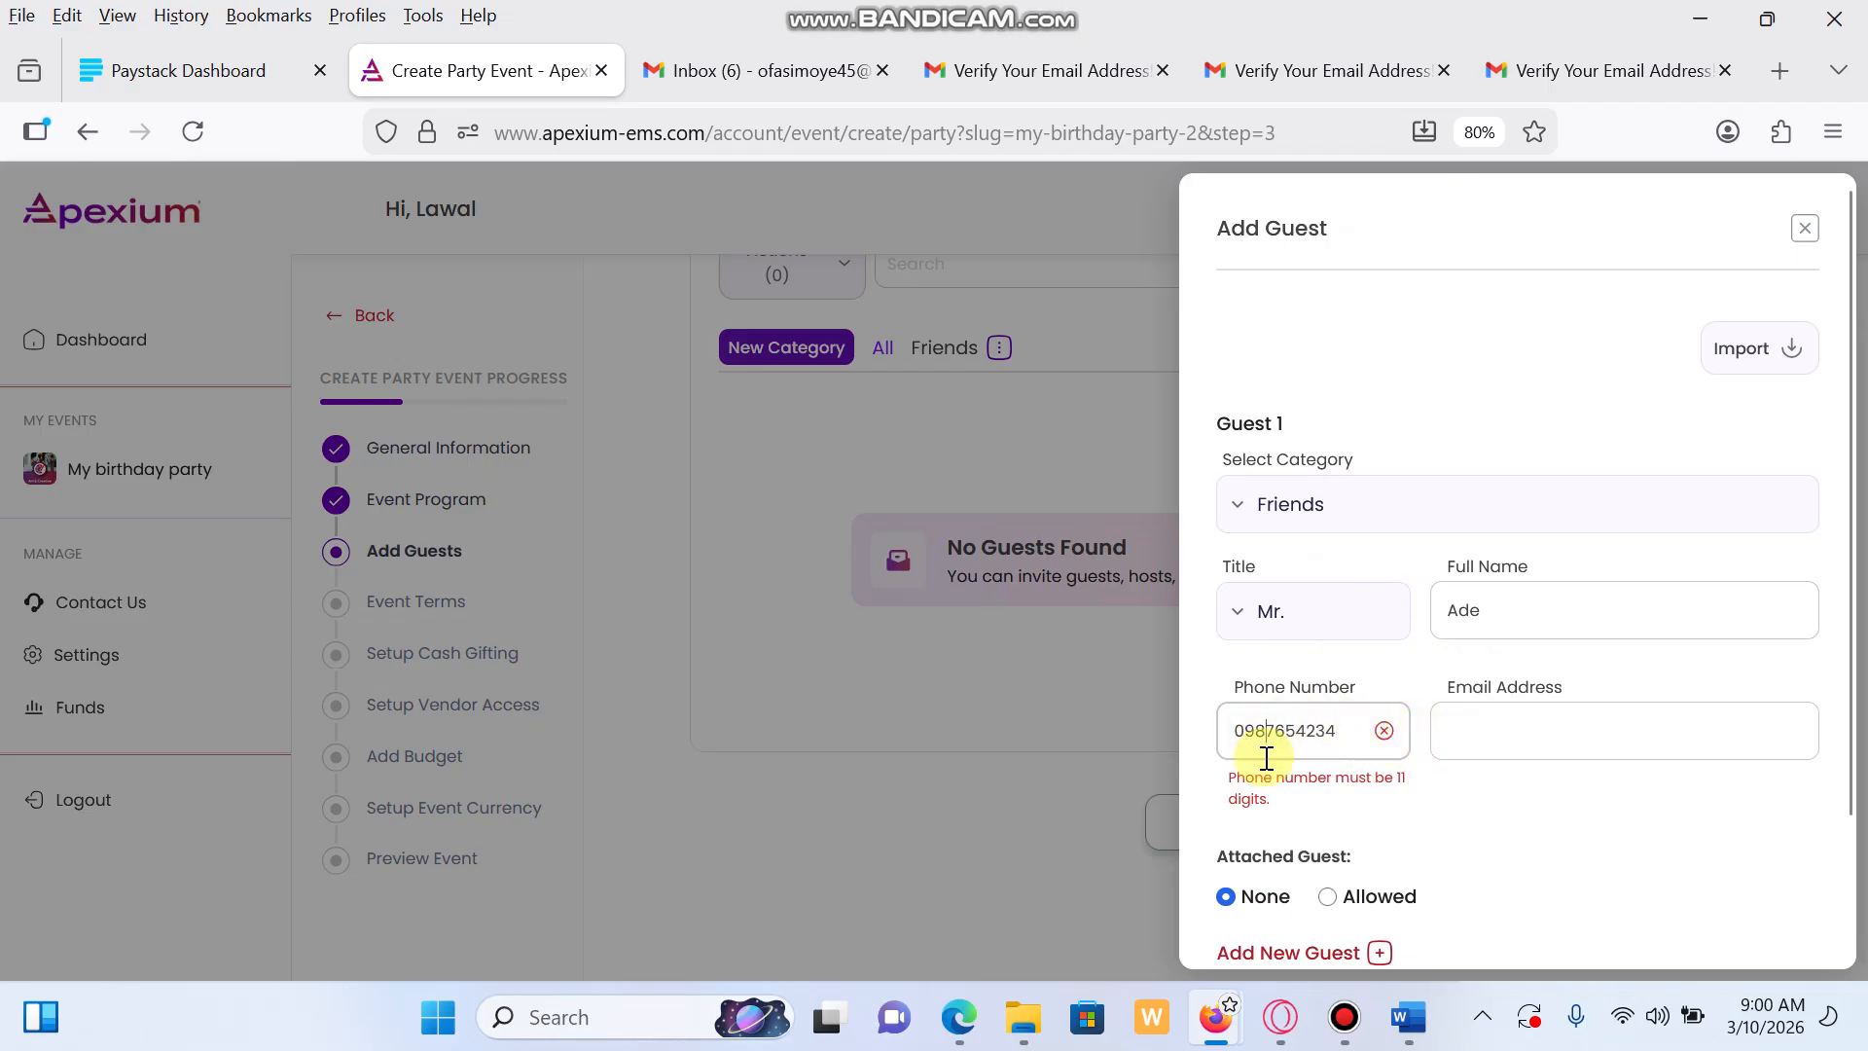
click(1347, 733)
text(3)
click(1491, 733)
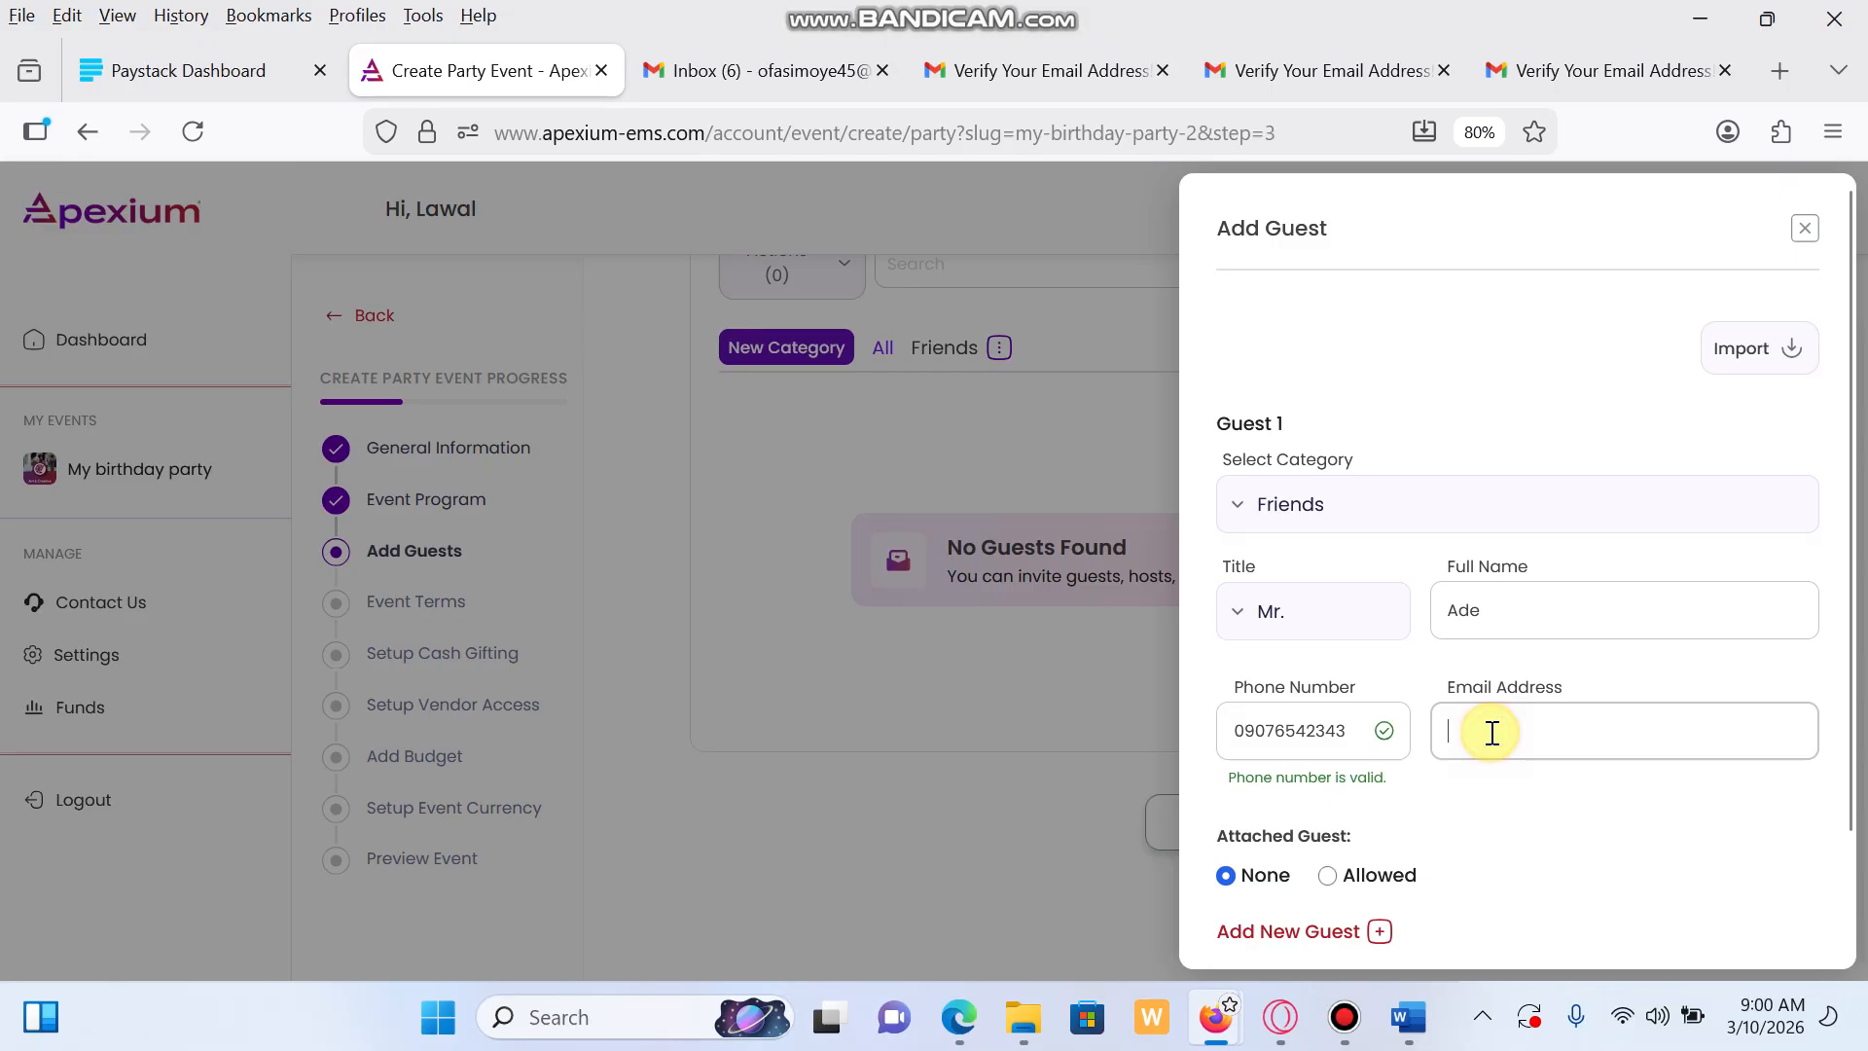
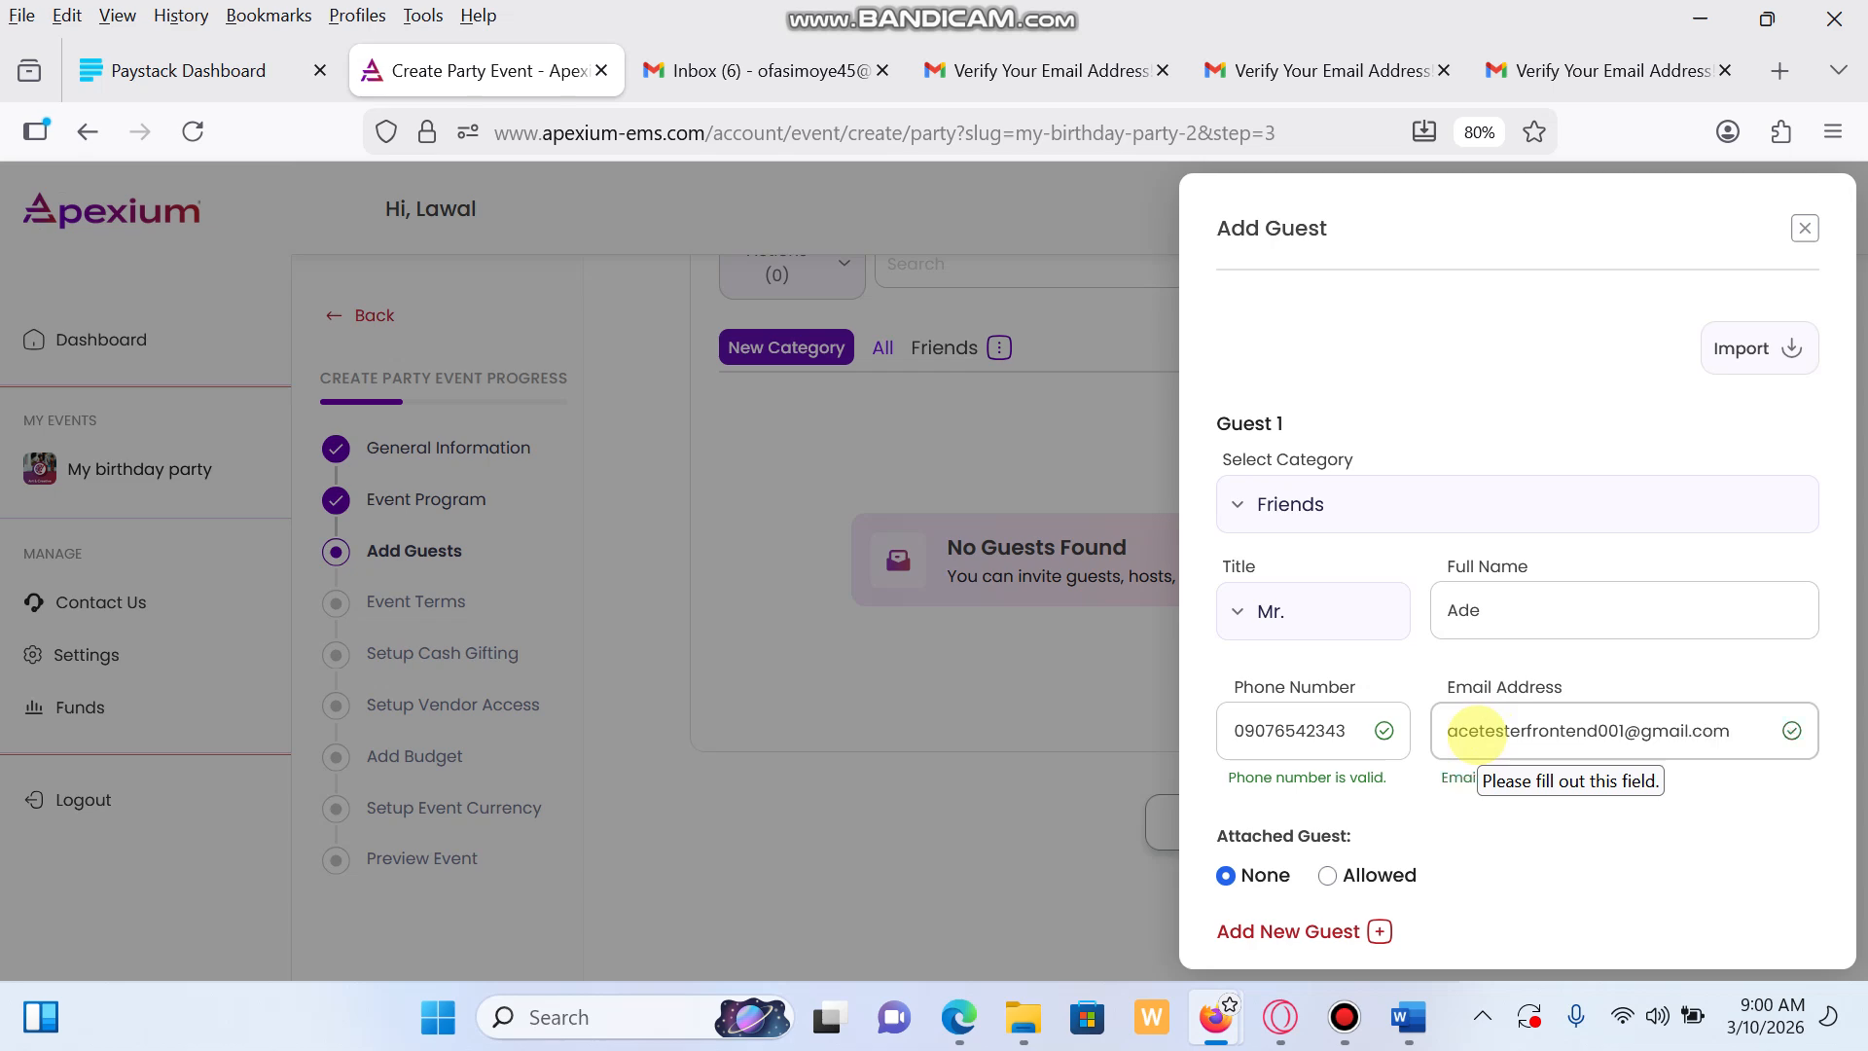
Allow the guest 2 attached guests and save them to the Friends list
scroll(1468, 842, down, 2)
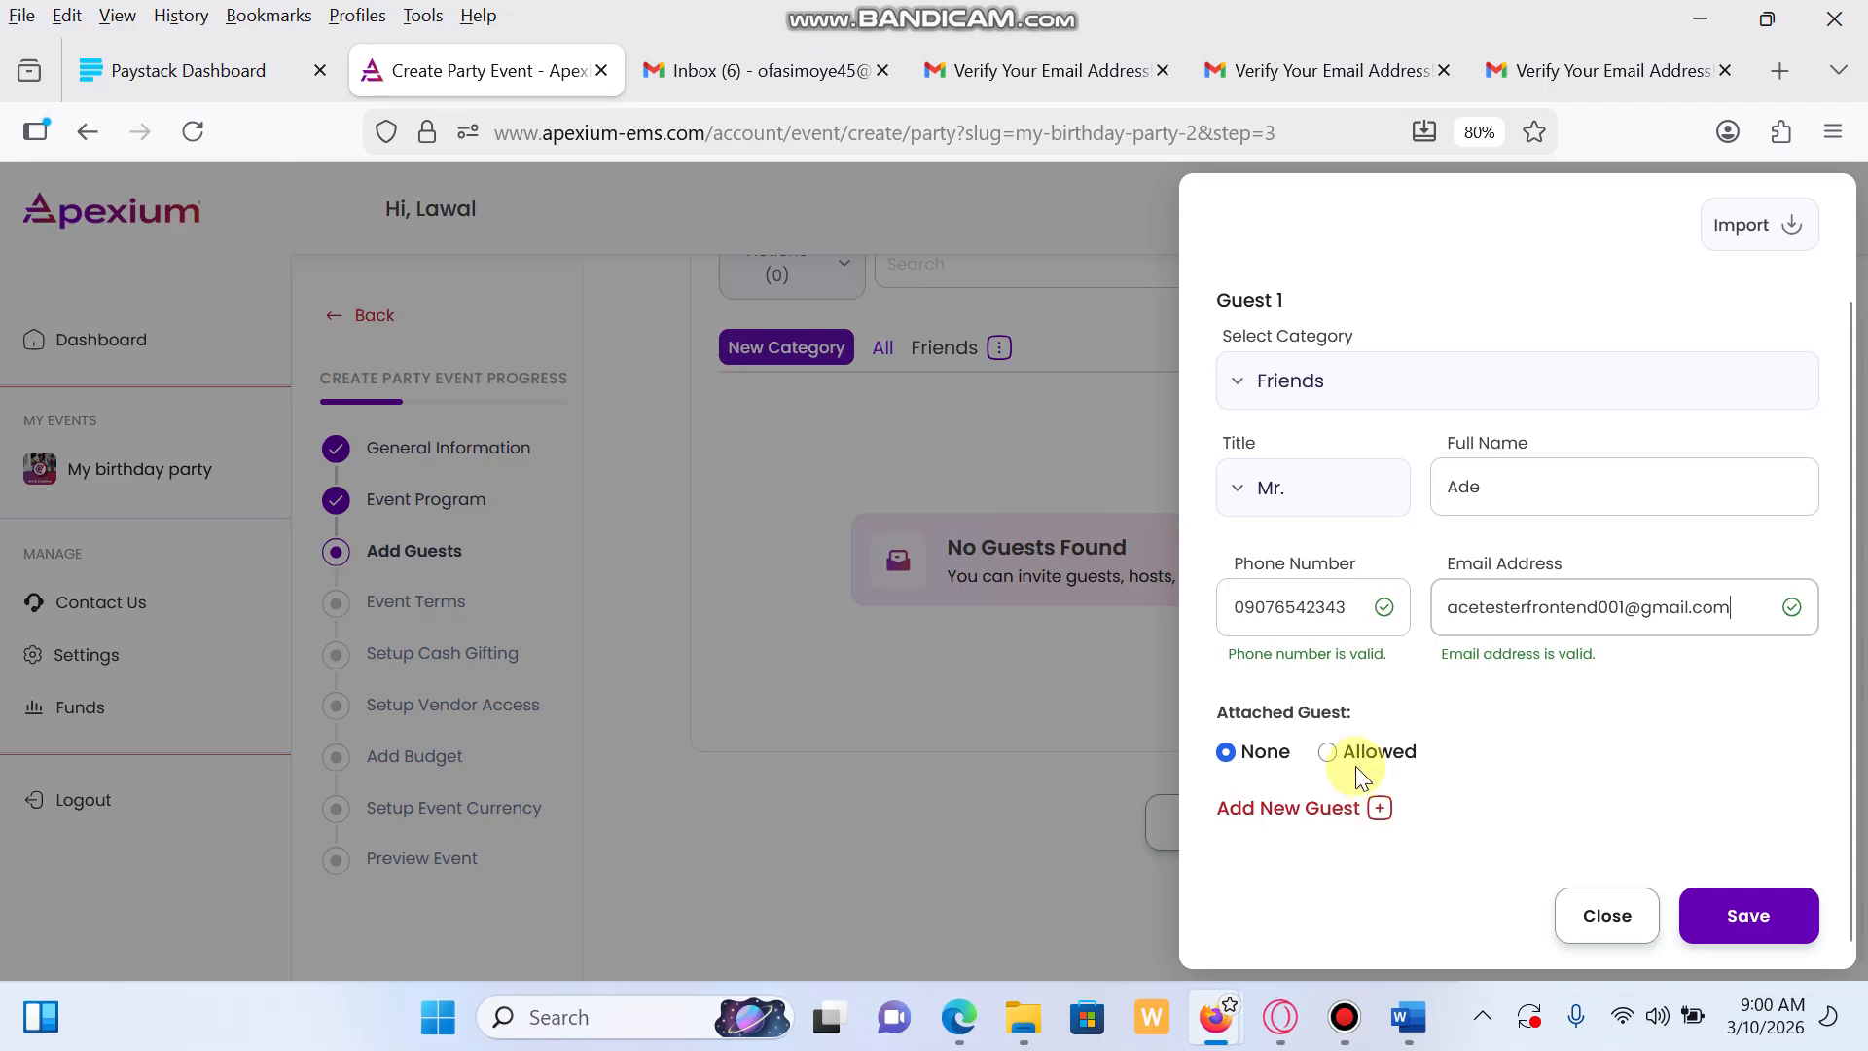
click(1329, 755)
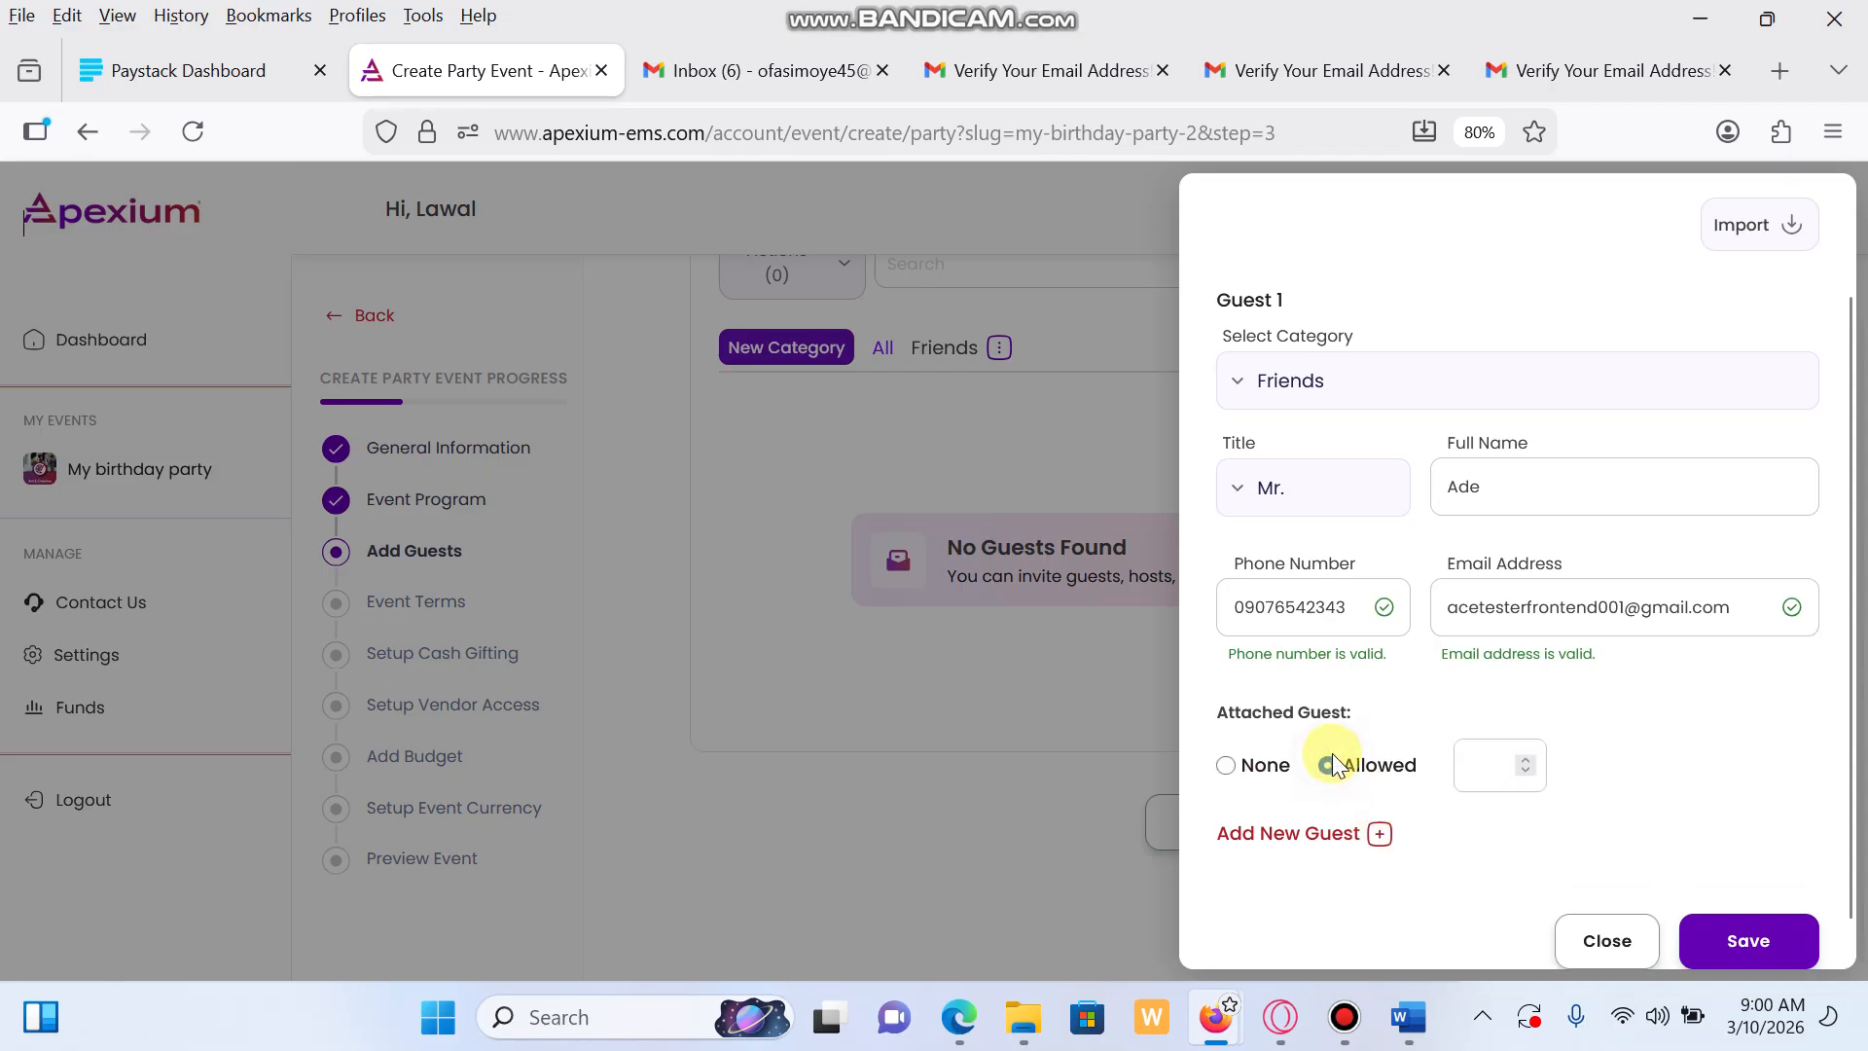
click(1491, 776)
scroll(1518, 886, down, 1)
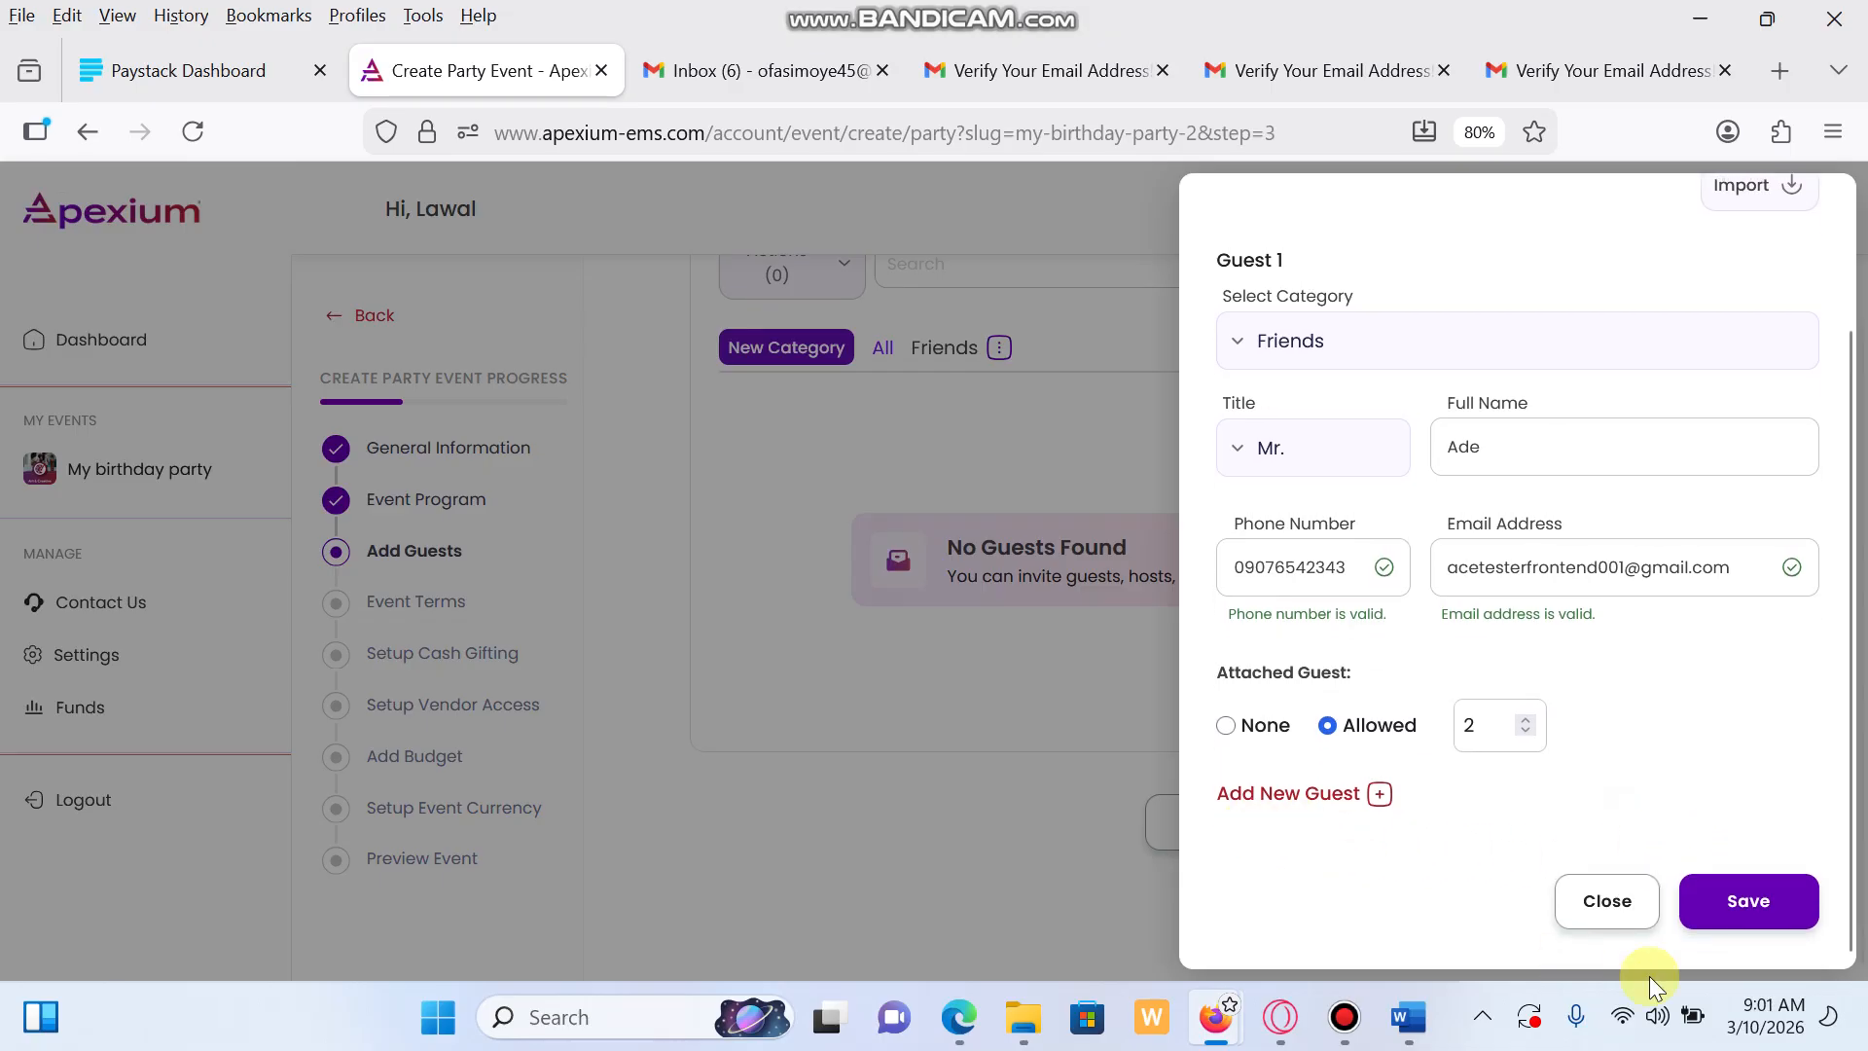
click(1758, 919)
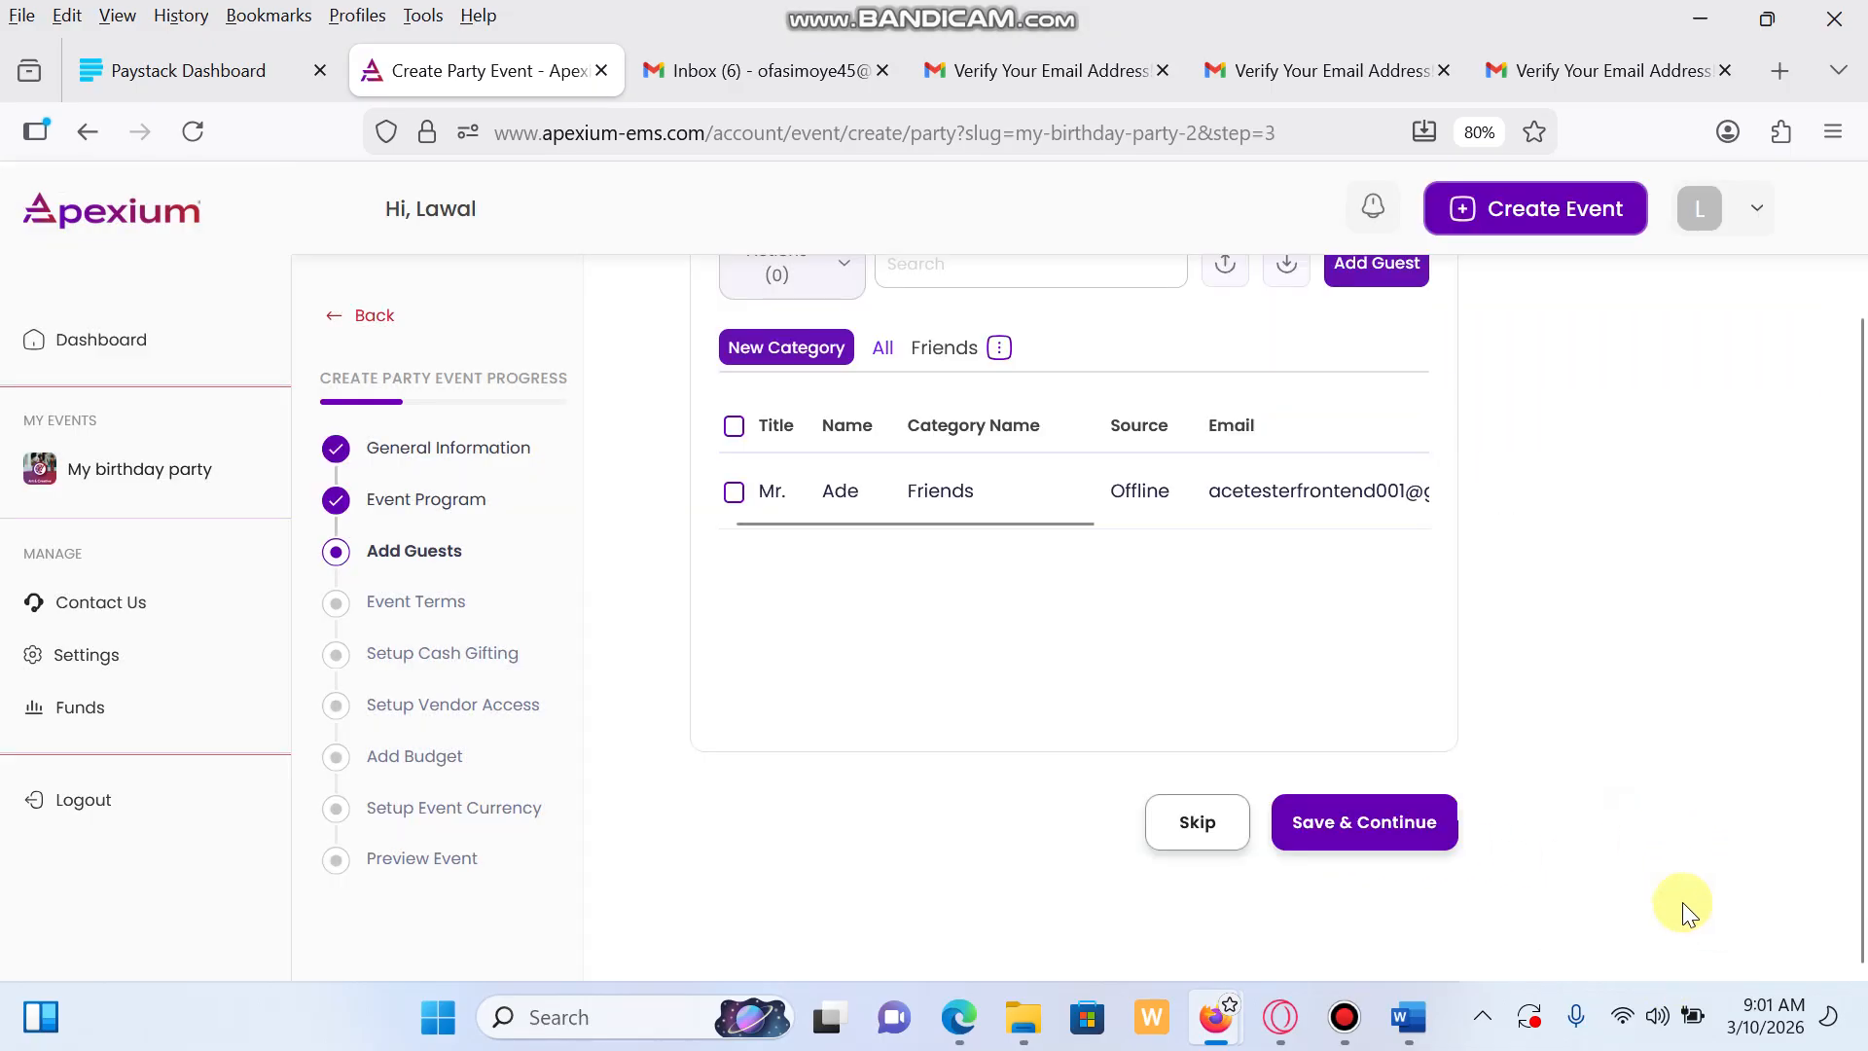
Save the guest list and skip Event Terms, Cash Gifting, Vendors, Budget and currency steps
click(1386, 832)
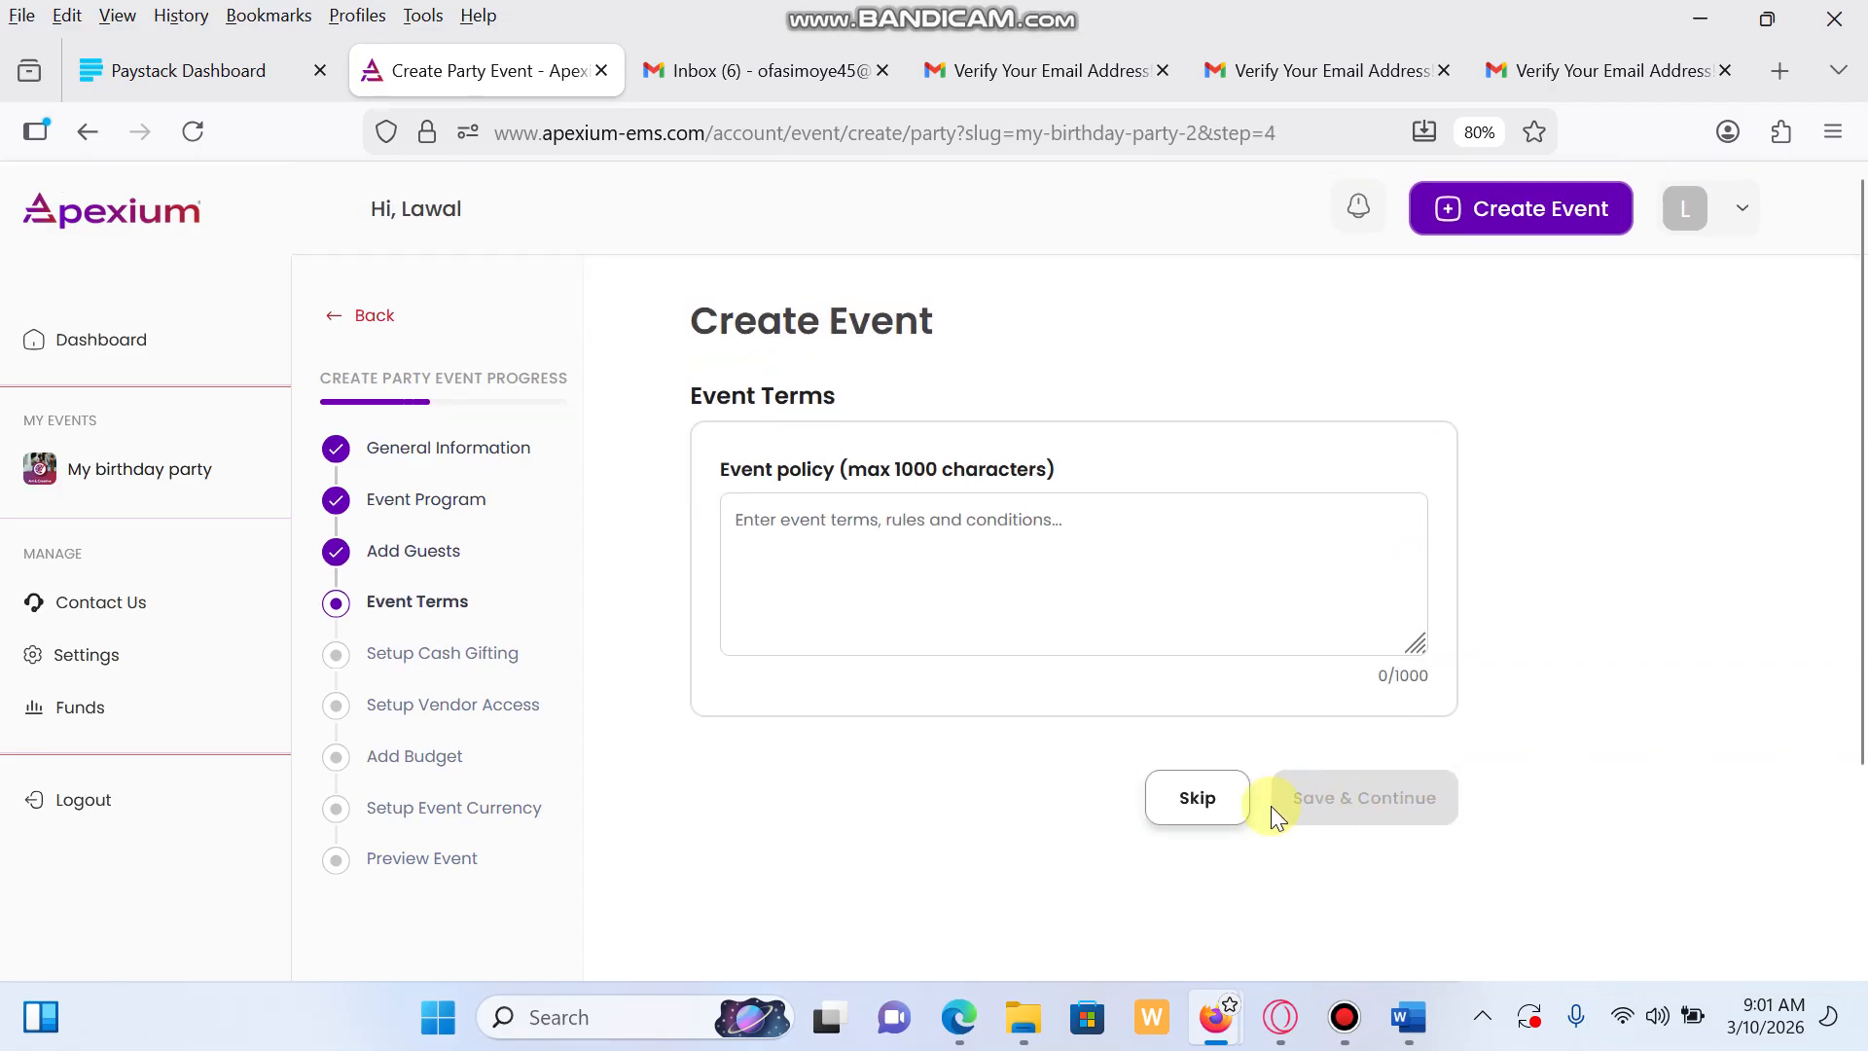
click(1197, 798)
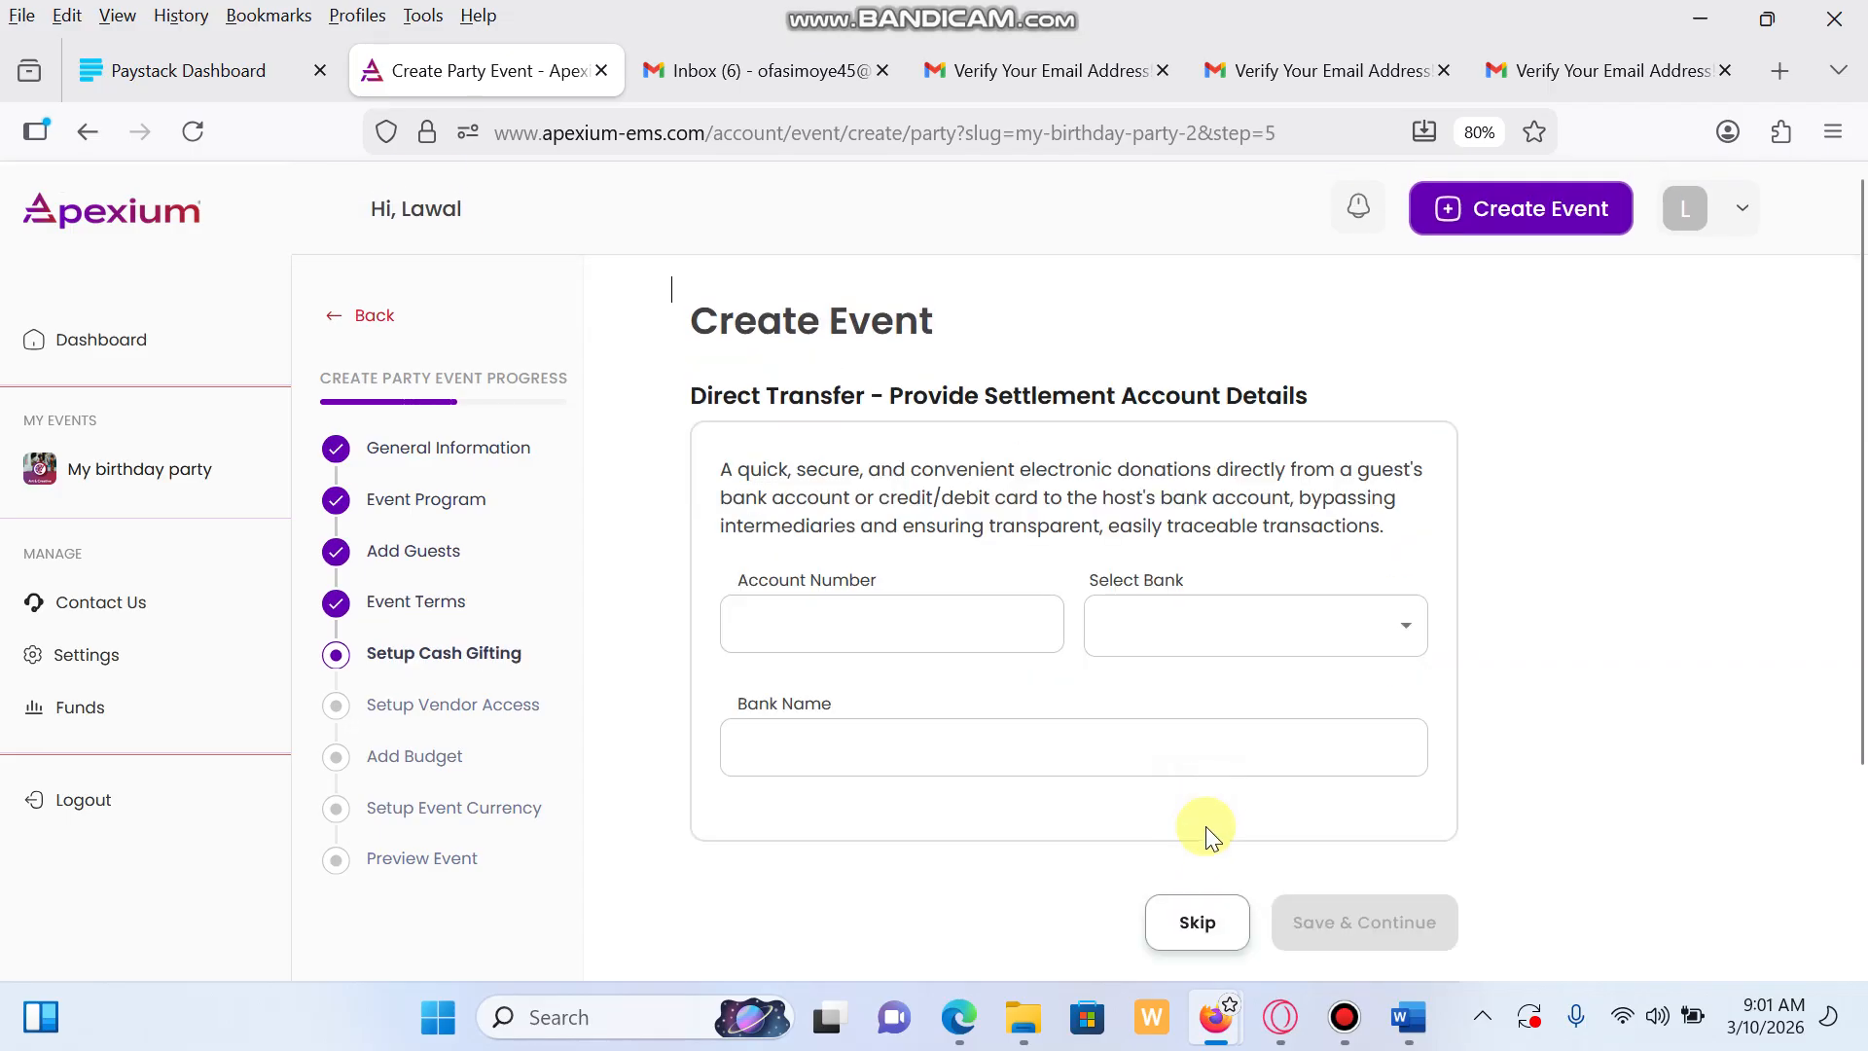
click(1192, 929)
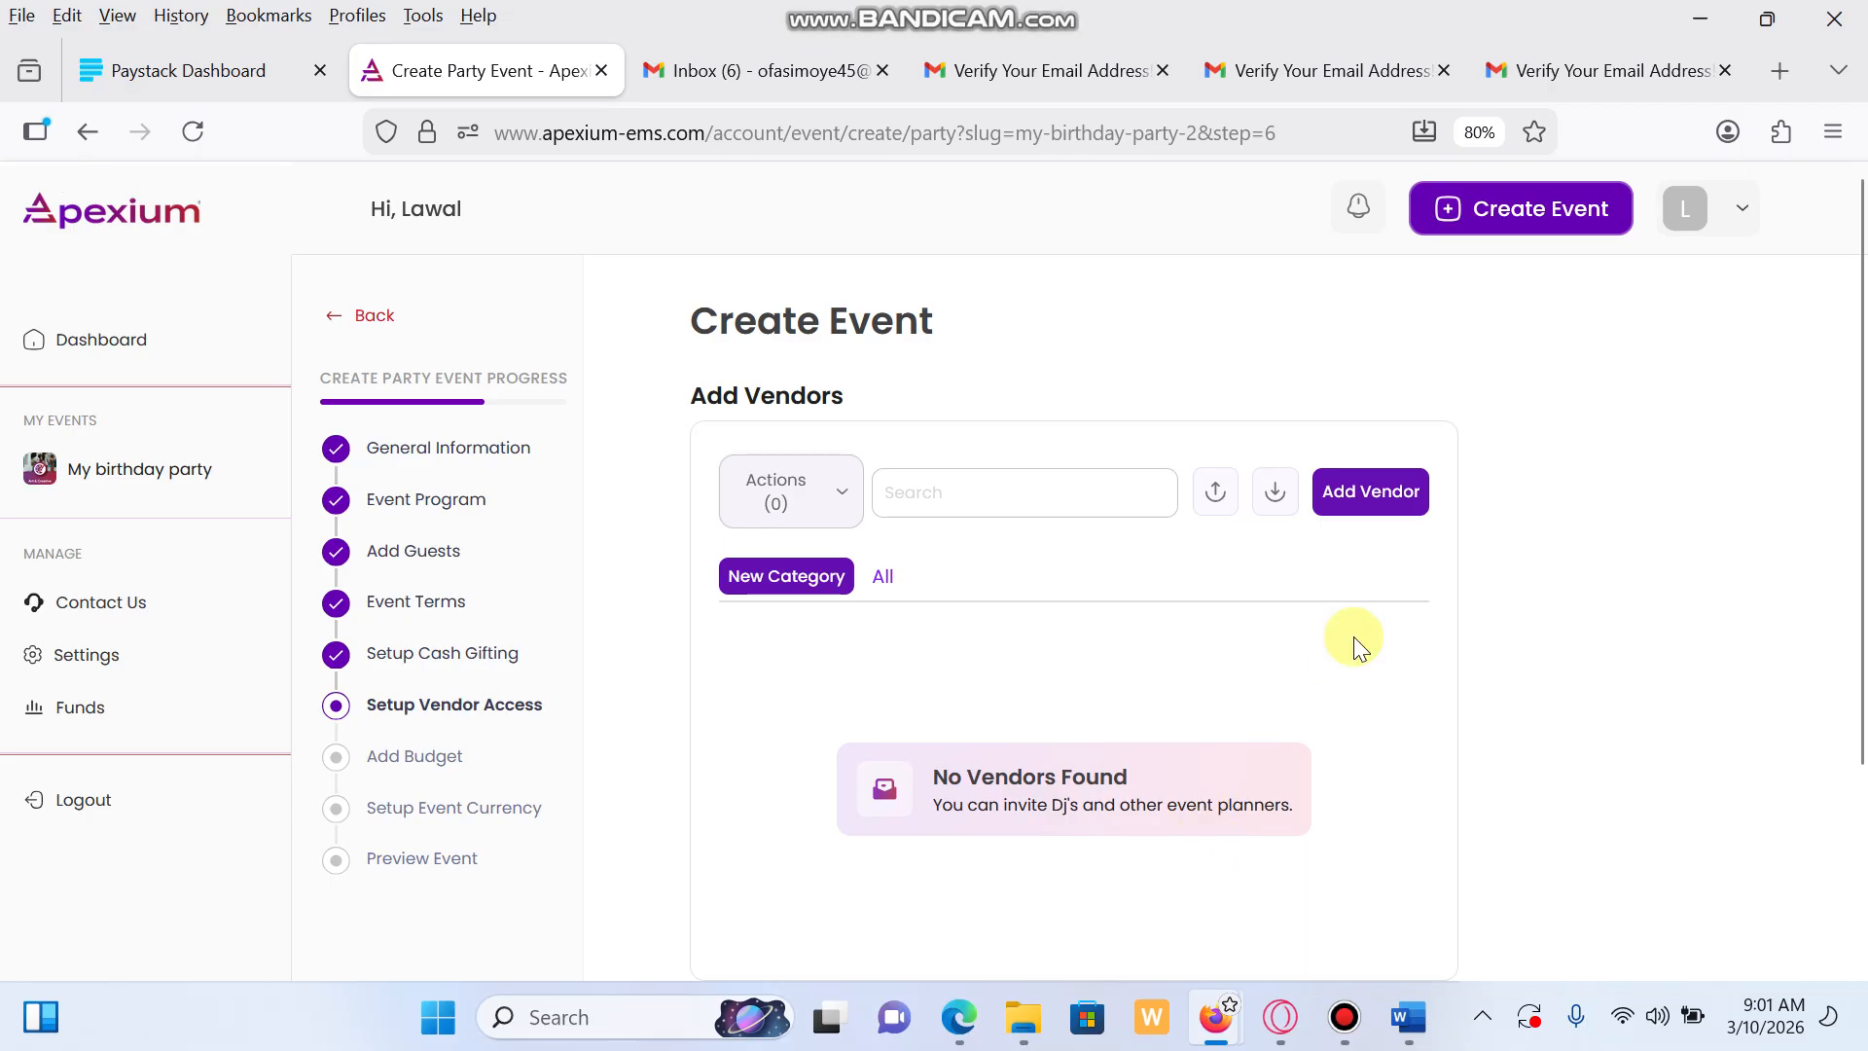
scroll(1413, 657, down, 3)
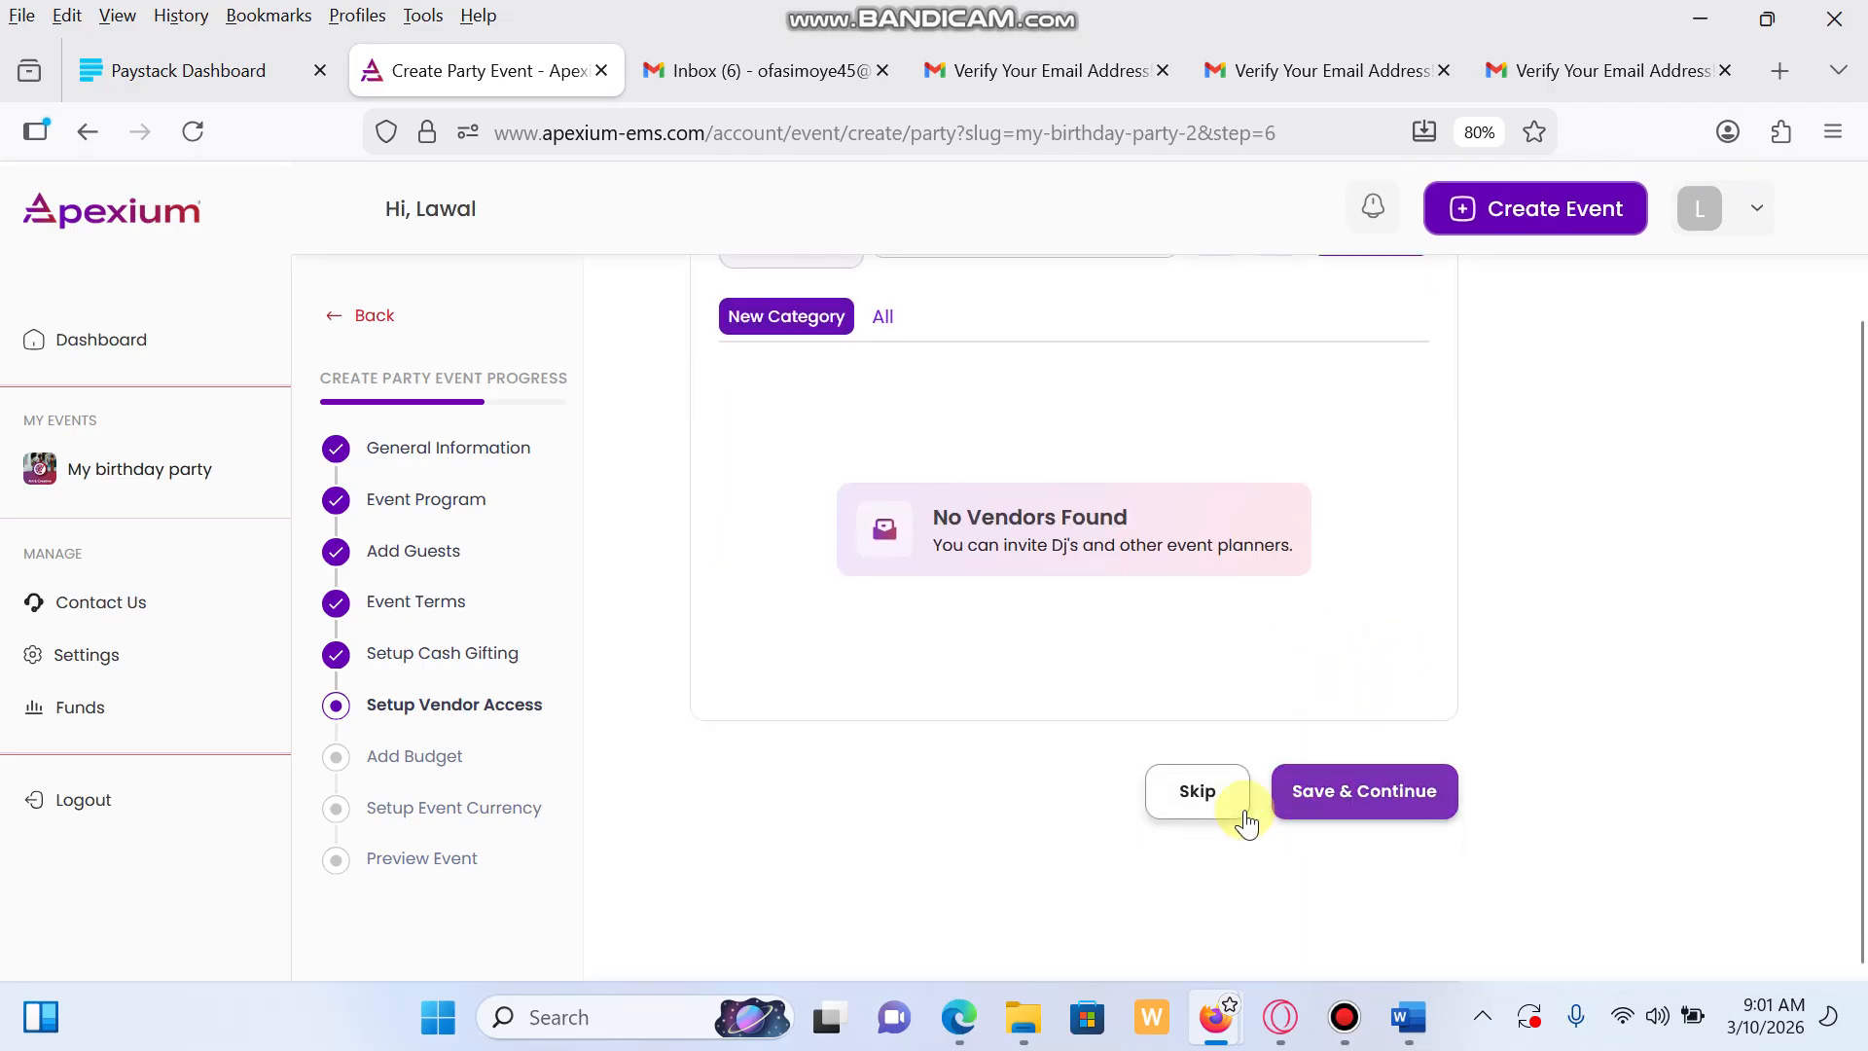
click(1207, 794)
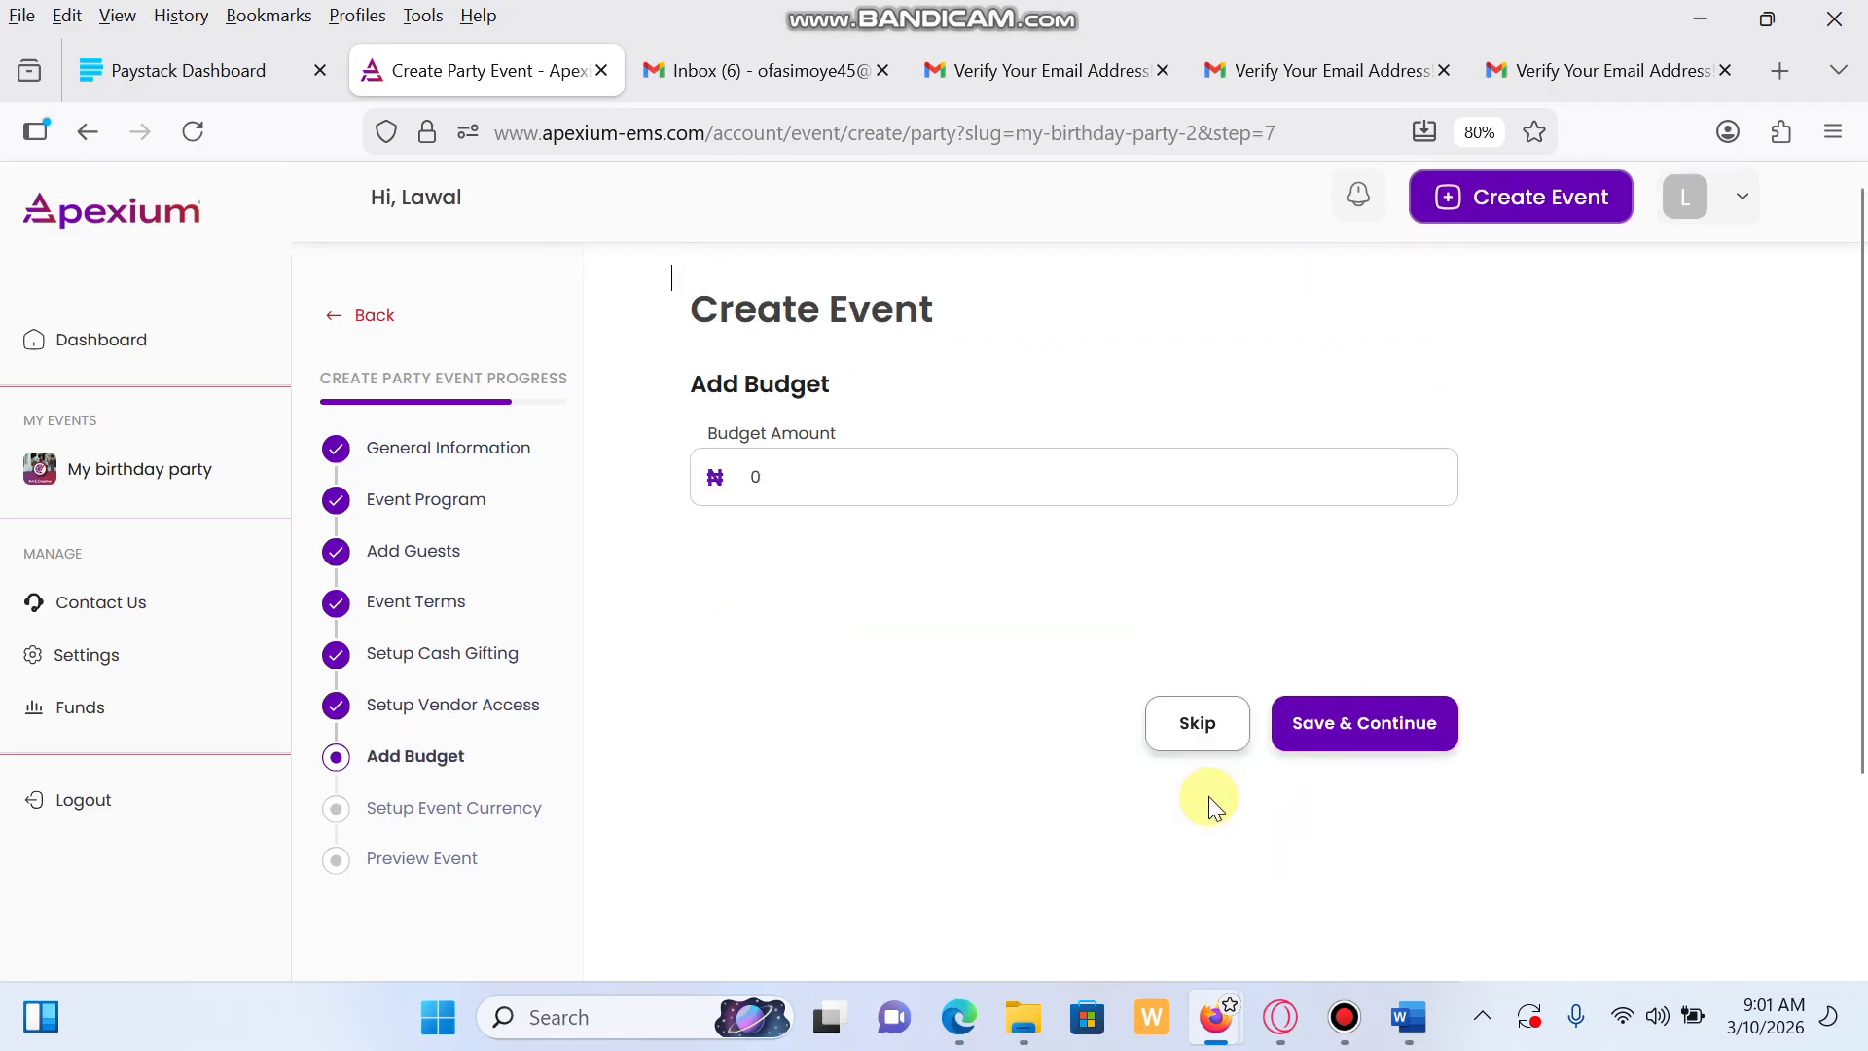
click(1212, 748)
scroll(1357, 740, down, 3)
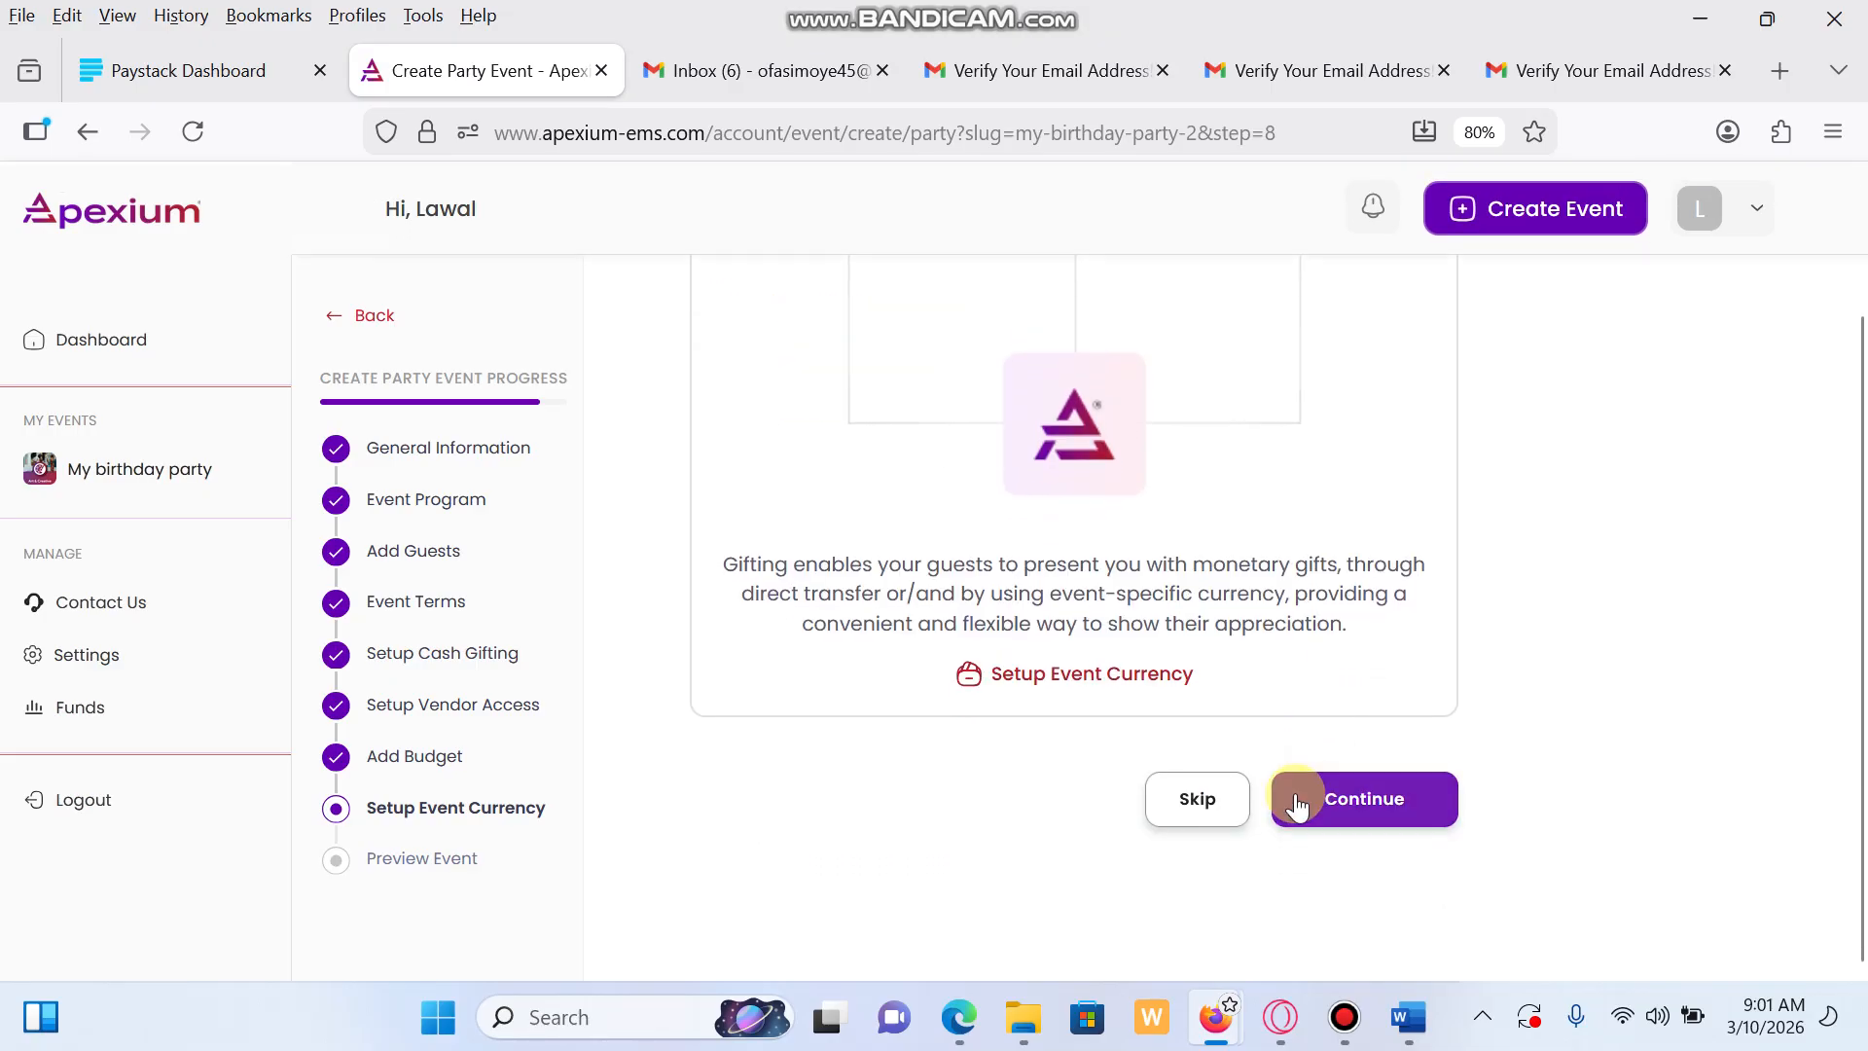
click(1198, 800)
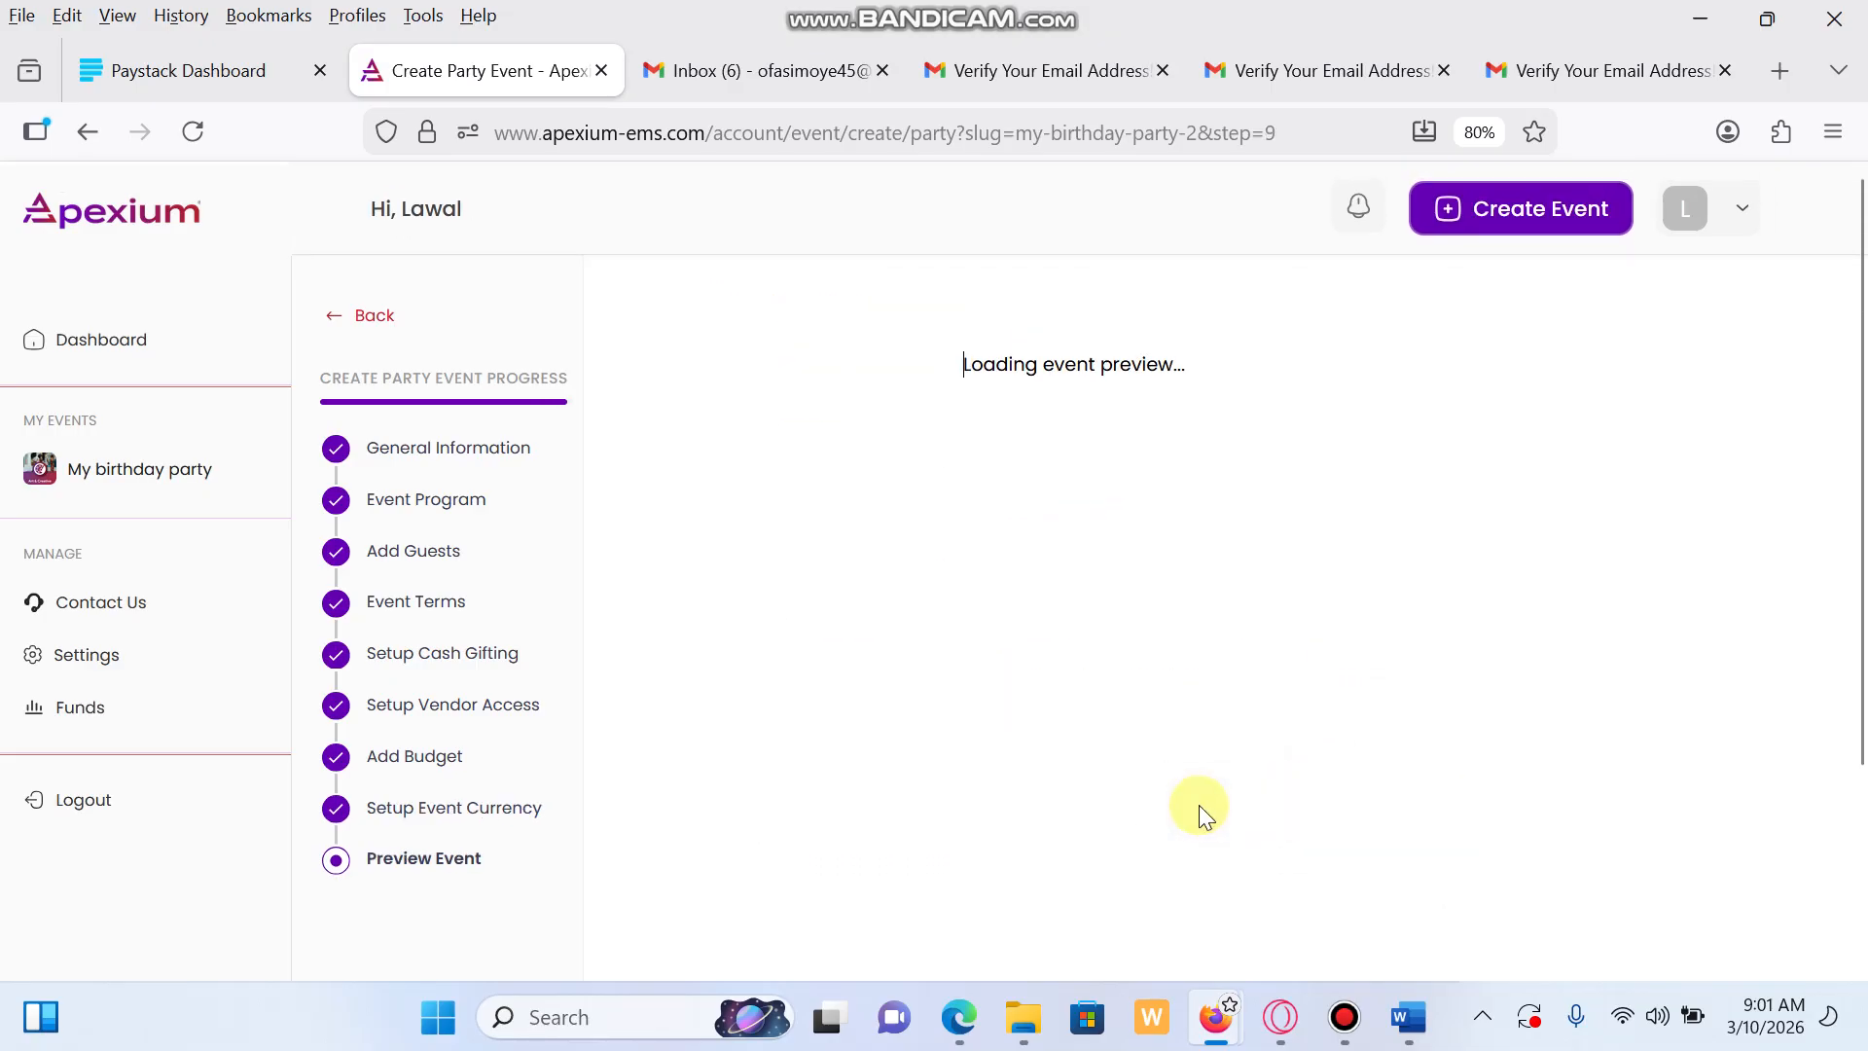
Publish My birthday party after agreeing to the Apexium Terms of Use, then dismiss the notice
scroll(1216, 784, down, 3)
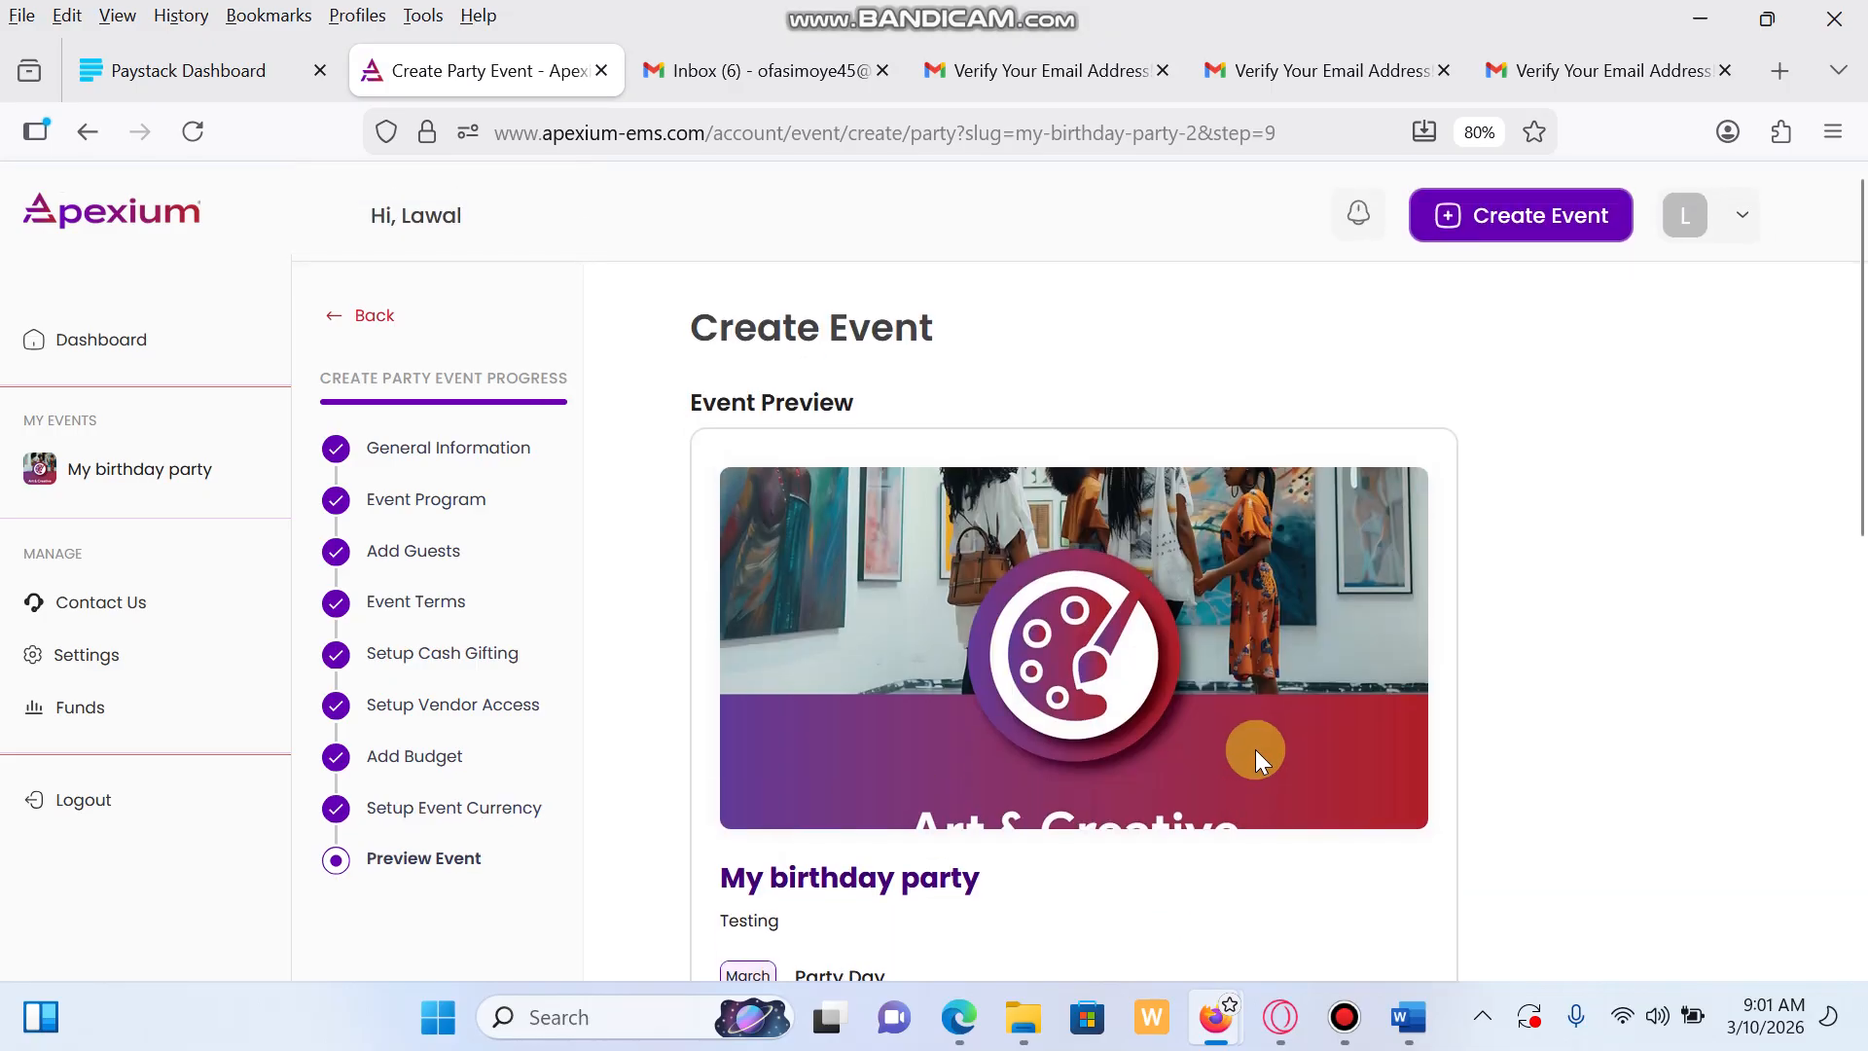
scroll(1256, 749, down, 5)
scroll(1255, 750, down, 4)
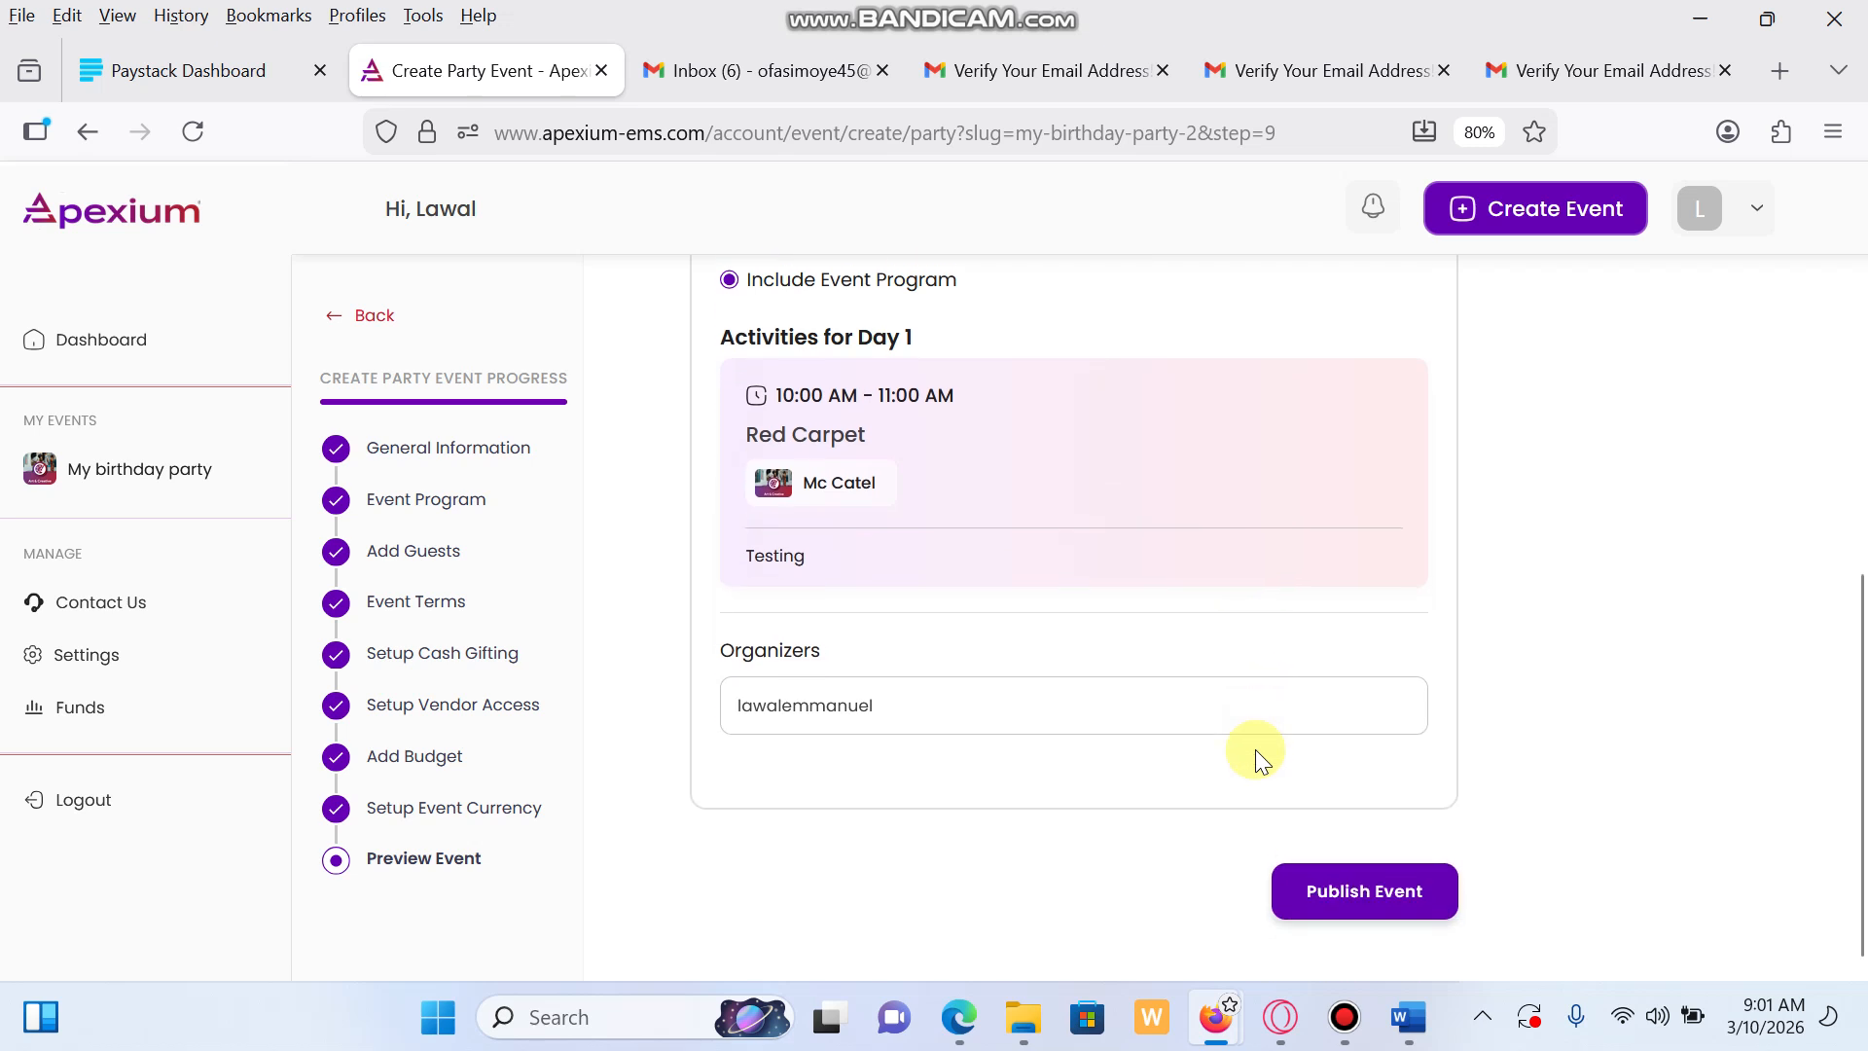
click(1352, 910)
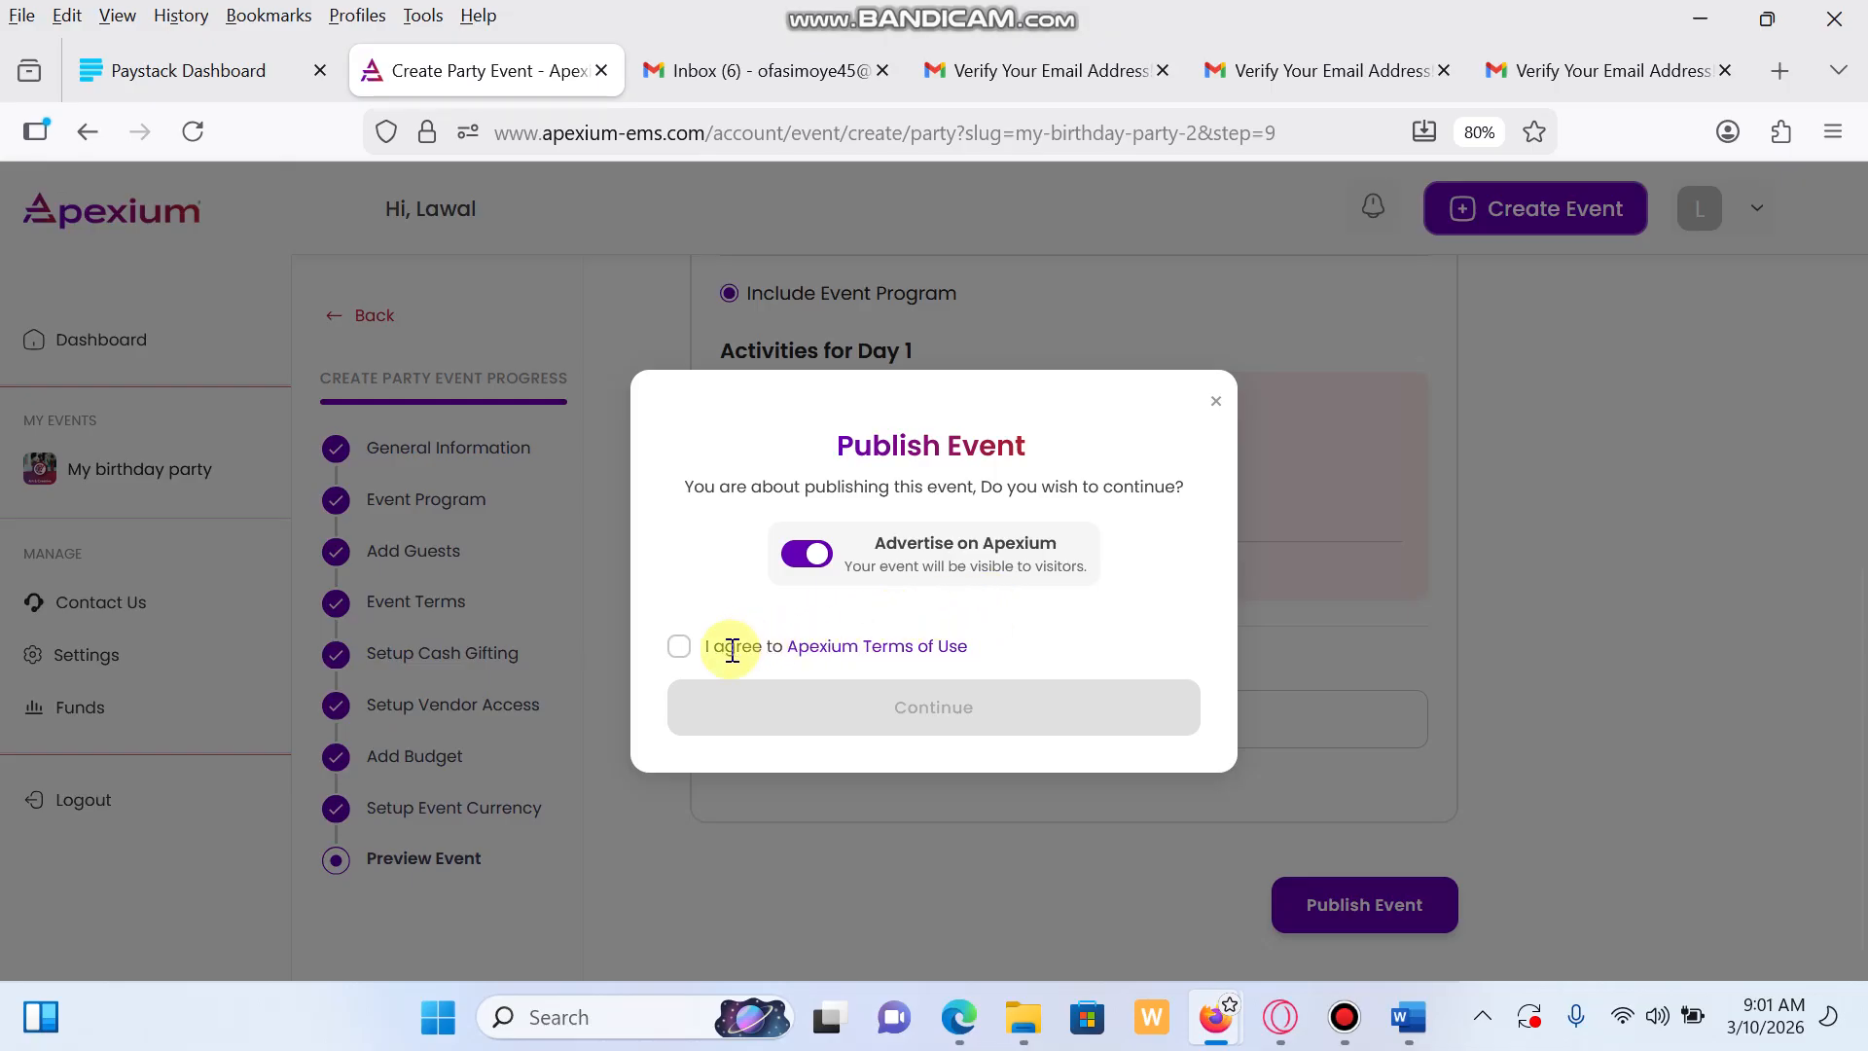
click(678, 646)
click(909, 710)
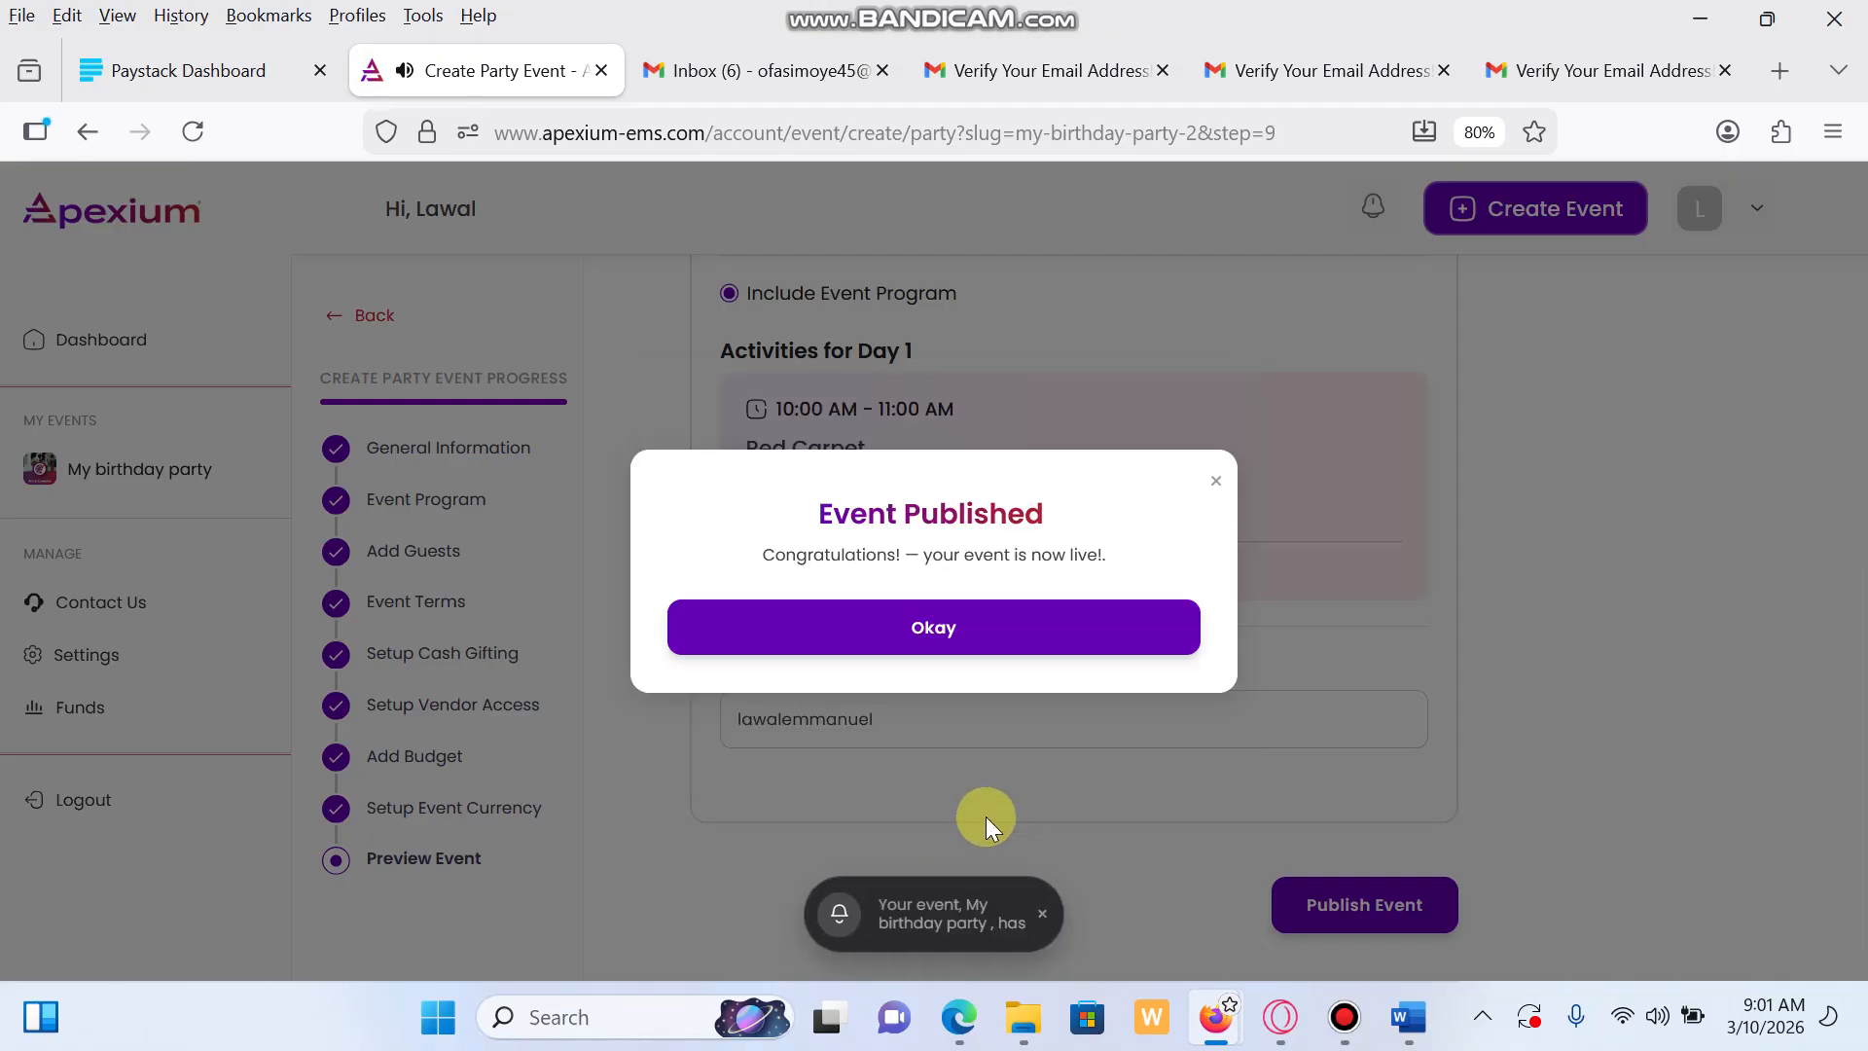
click(1040, 637)
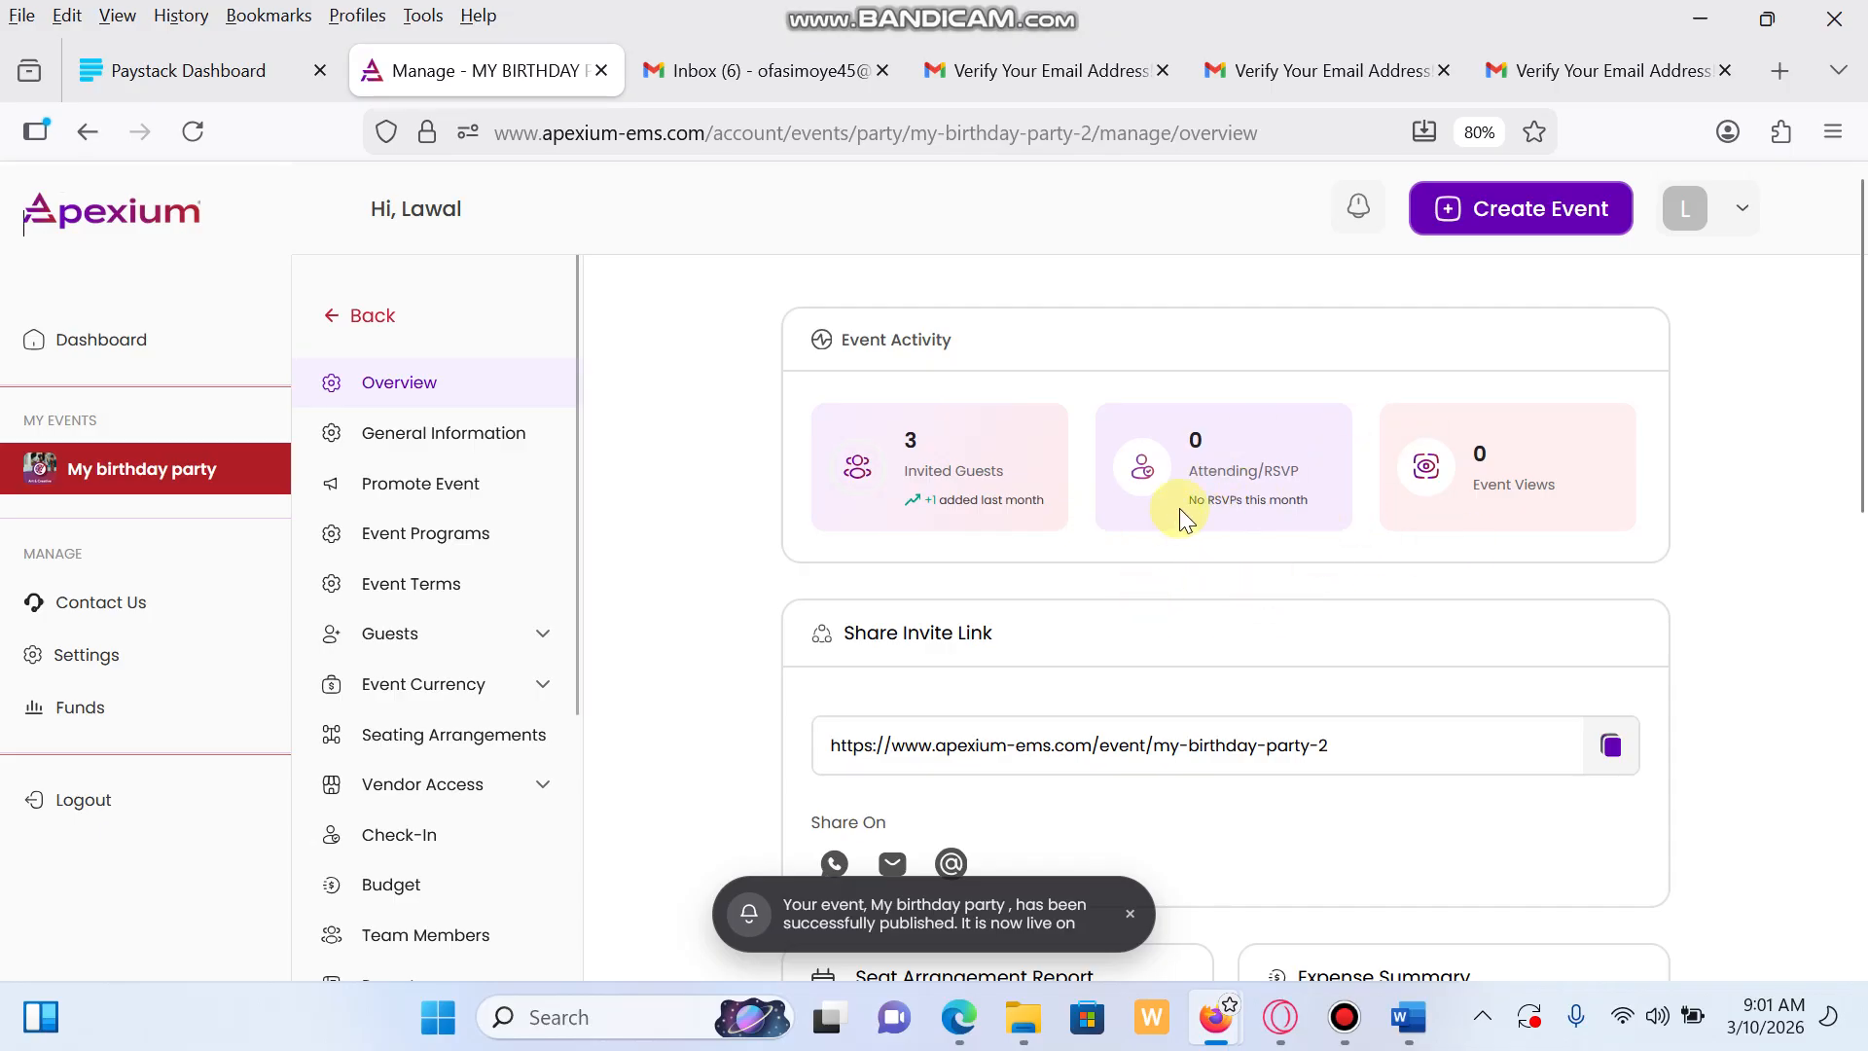
Open the Preview Event public page of My birthday party in a new tab
scroll(847, 629, down, 1)
scroll(846, 629, down, 2)
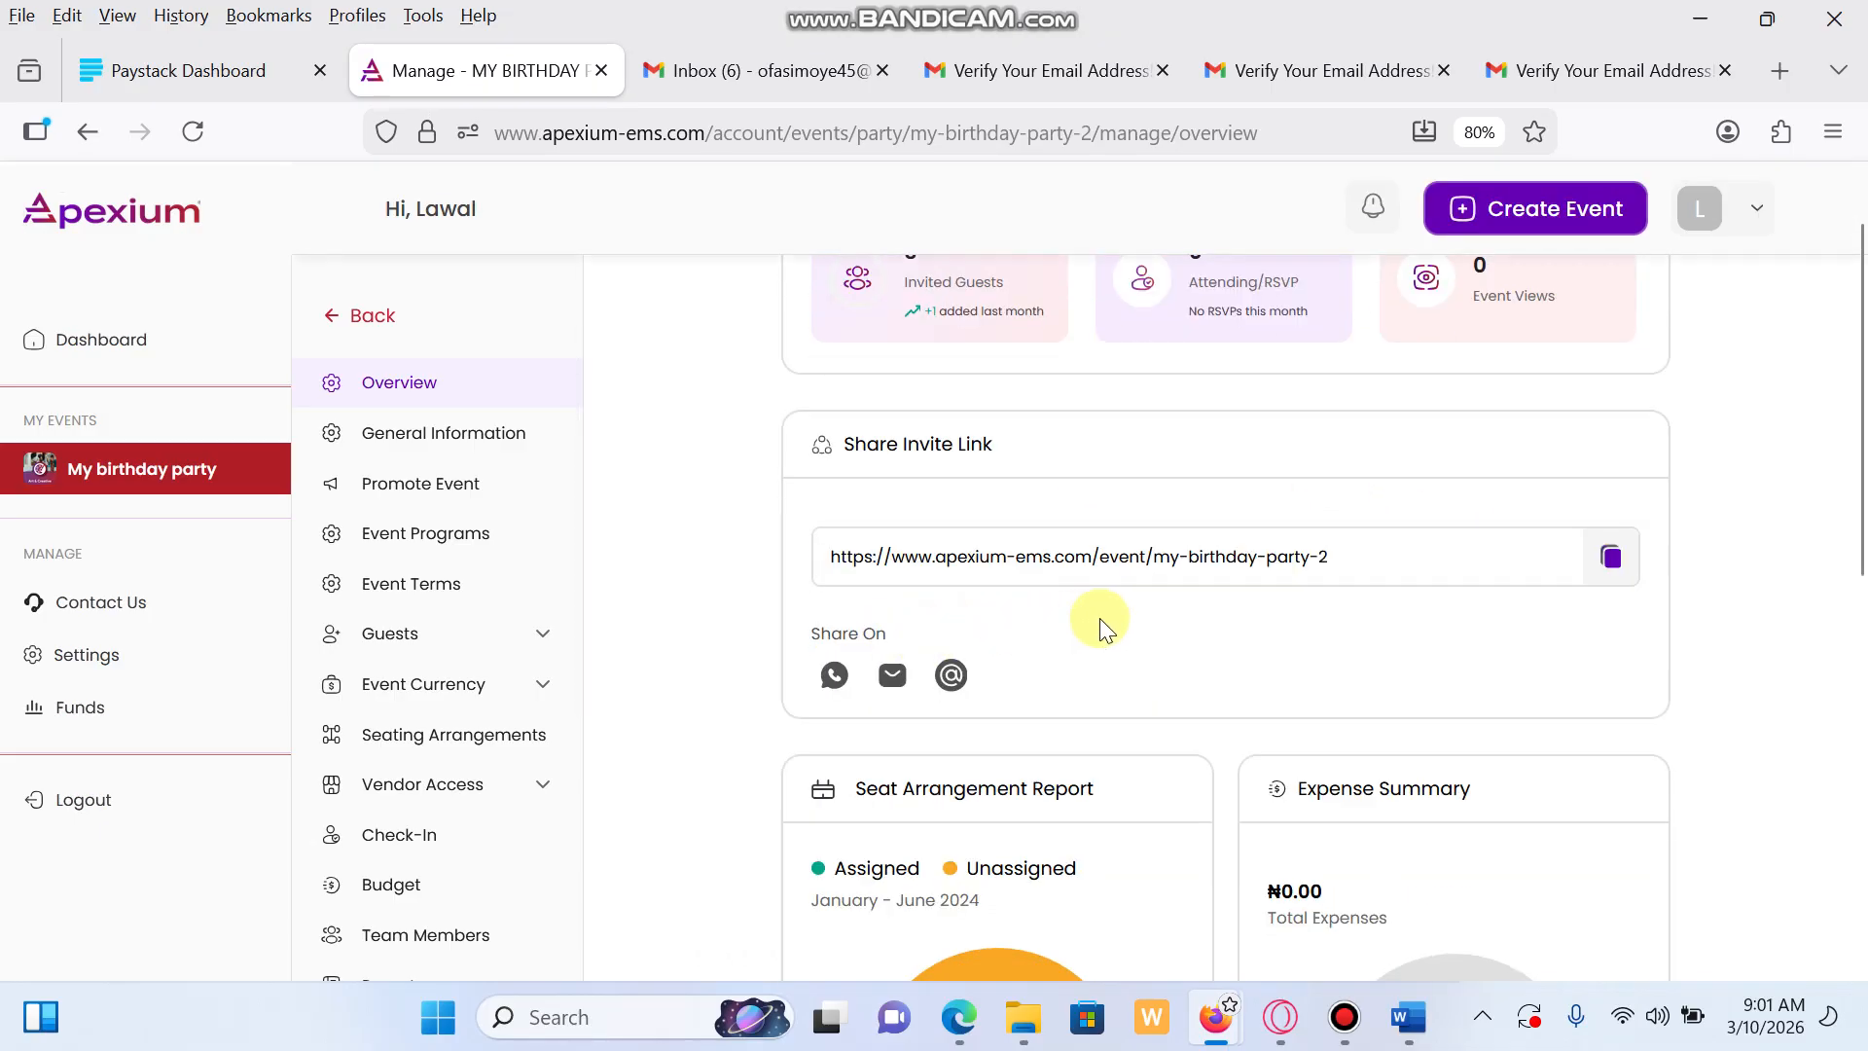
scroll(1128, 620, up, 3)
scroll(1168, 625, down, 5)
scroll(1170, 627, down, 5)
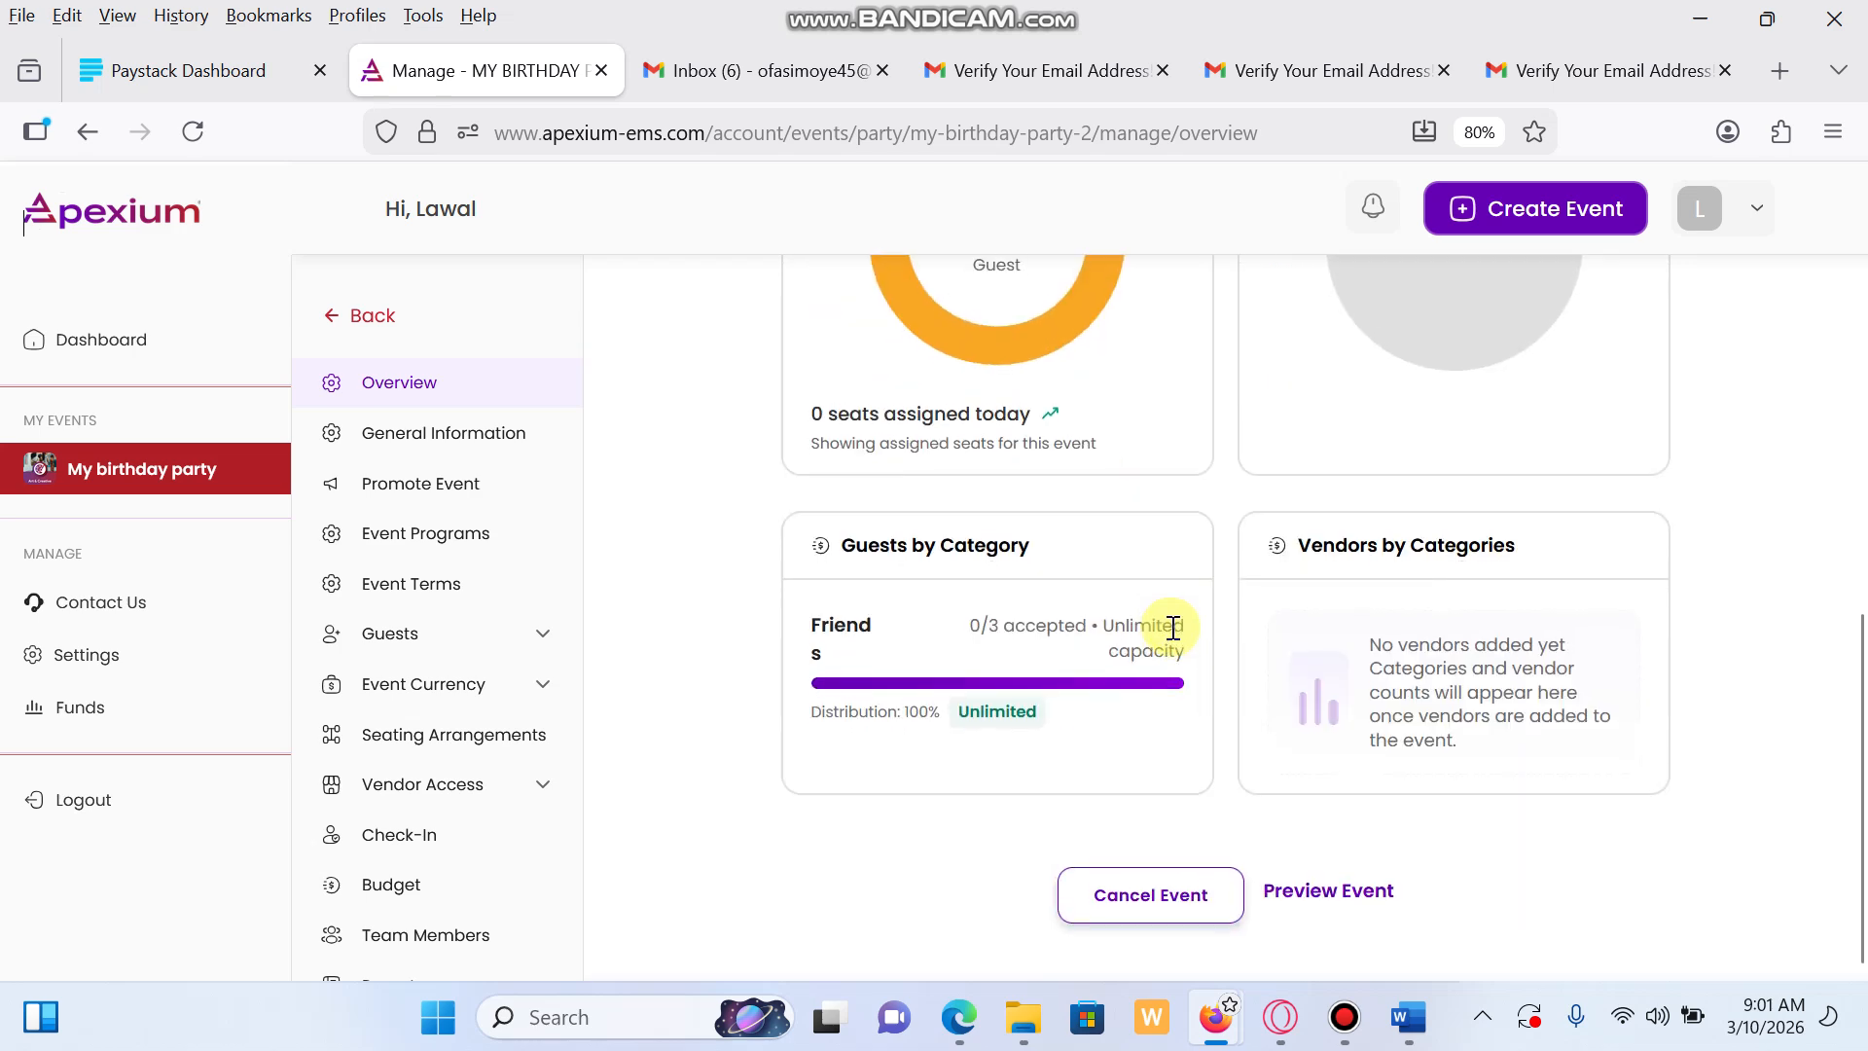
click(1315, 895)
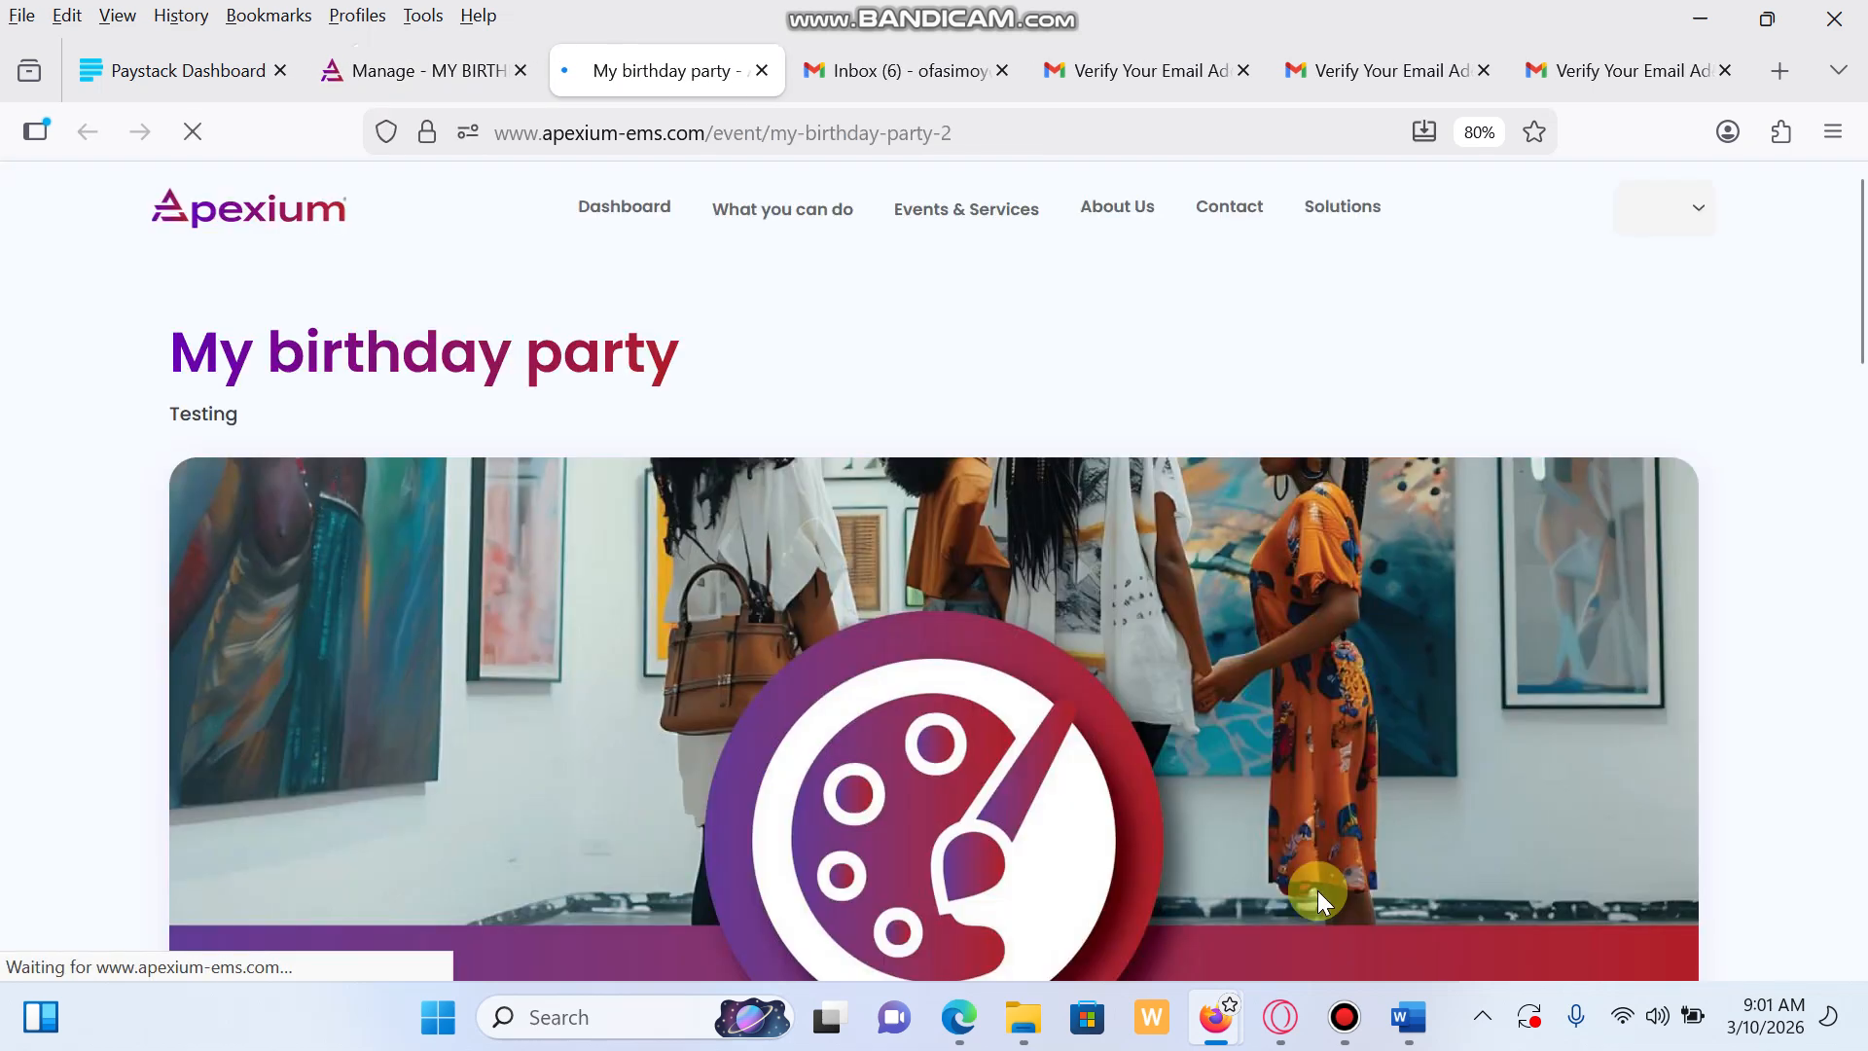
Review the public event page, close the Join Event form, and return to the account dashboard
scroll(1317, 891, down, 5)
scroll(1318, 890, down, 2)
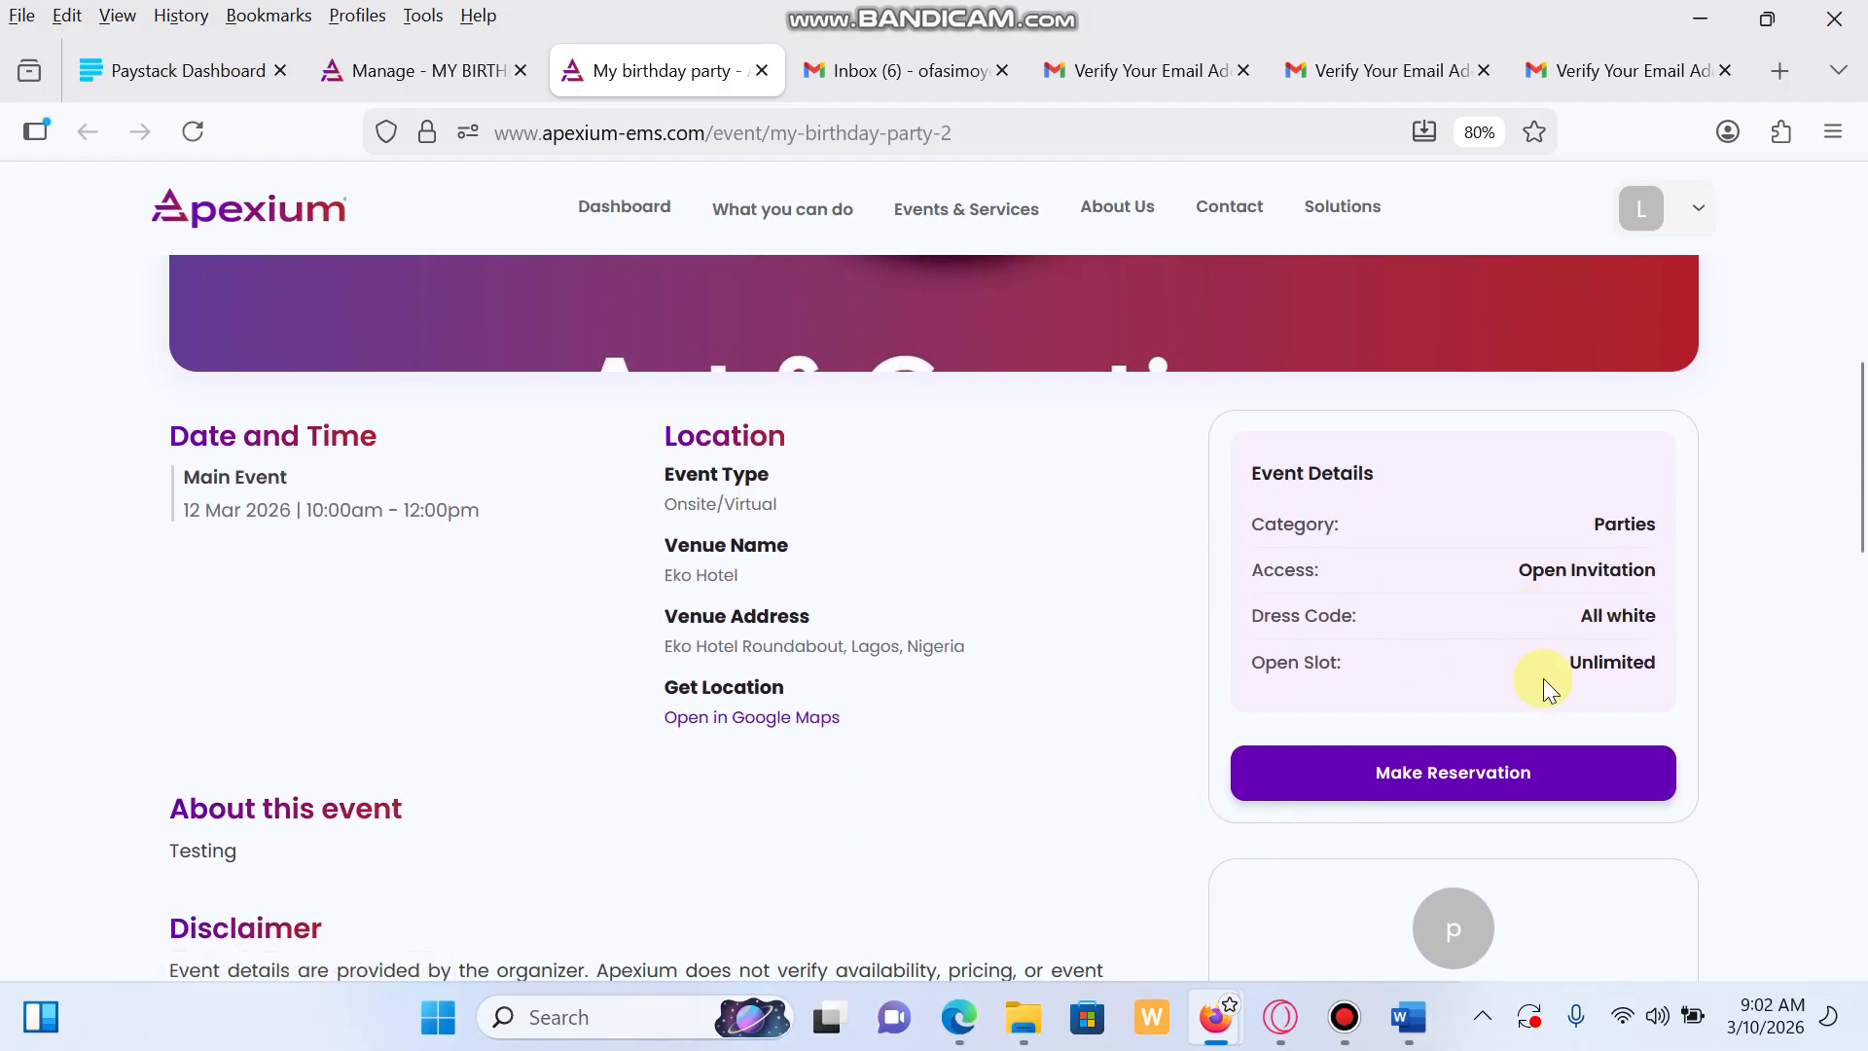
click(1497, 793)
click(1259, 376)
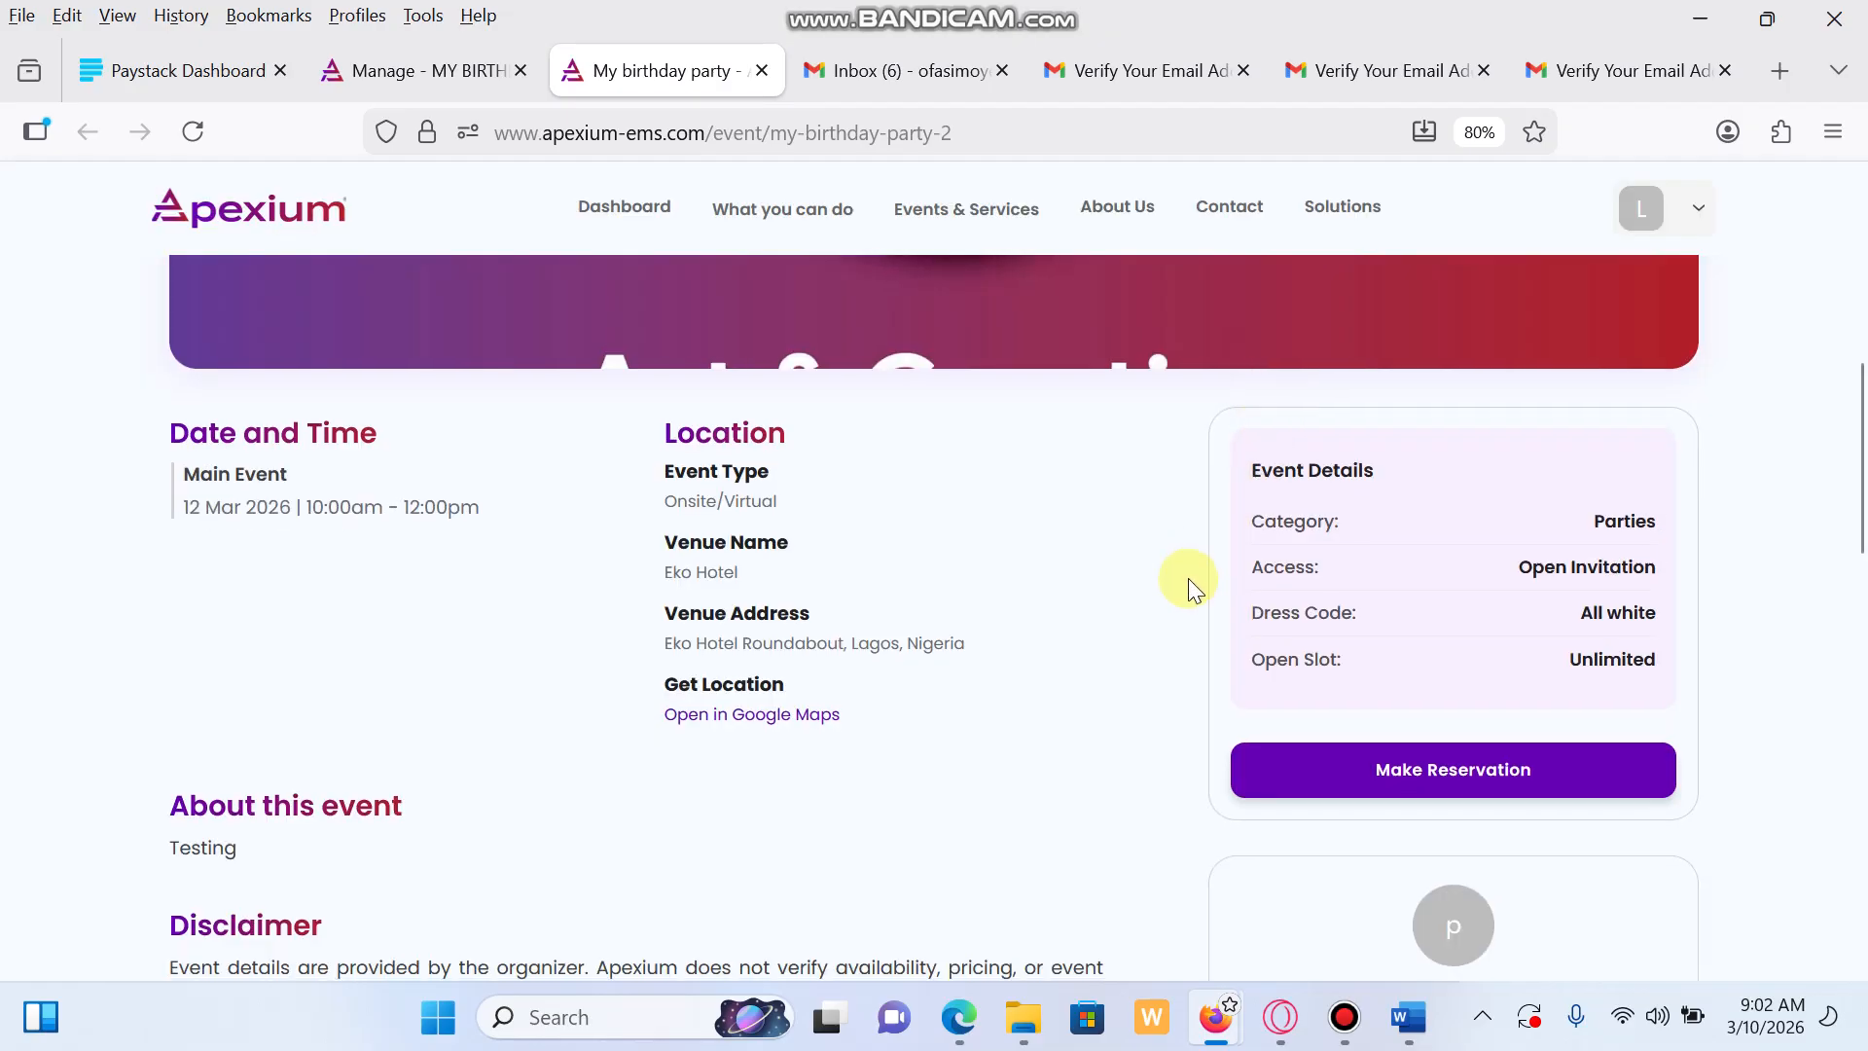
scroll(1188, 584, down, 6)
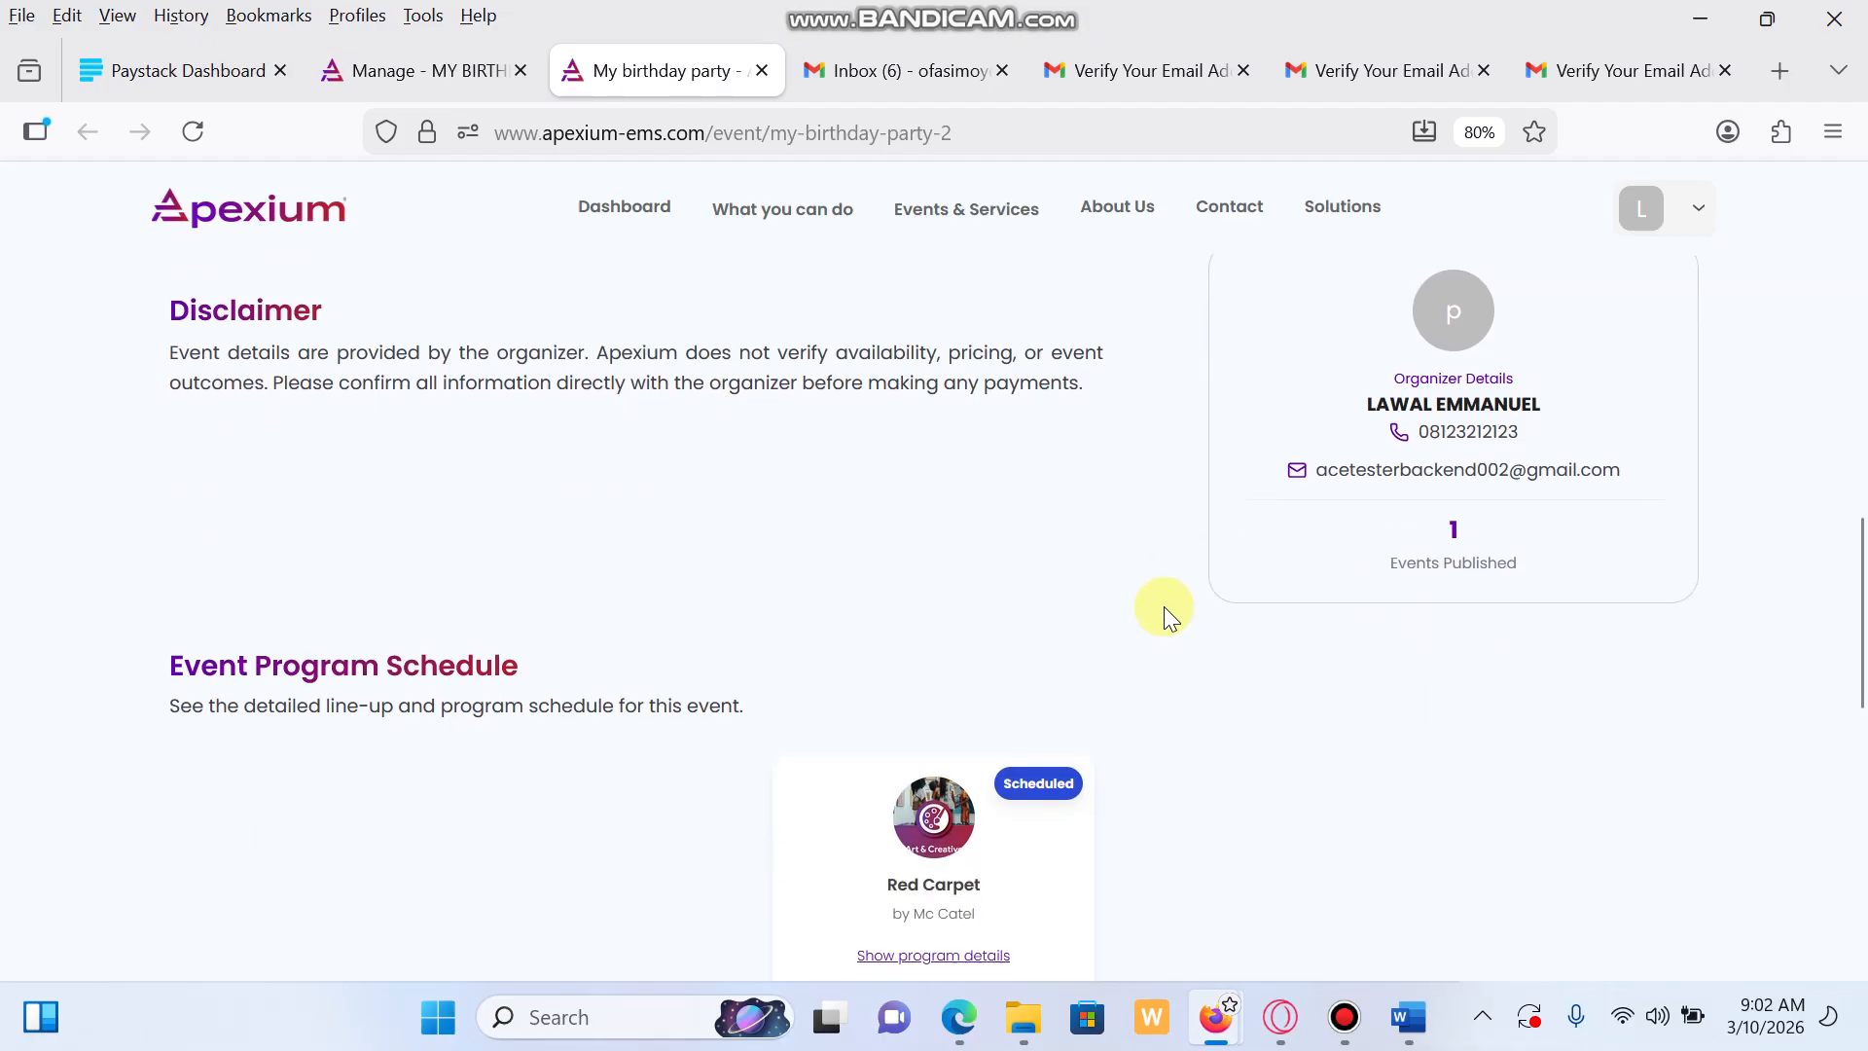
scroll(1164, 606, down, 2)
scroll(1164, 605, up, 1)
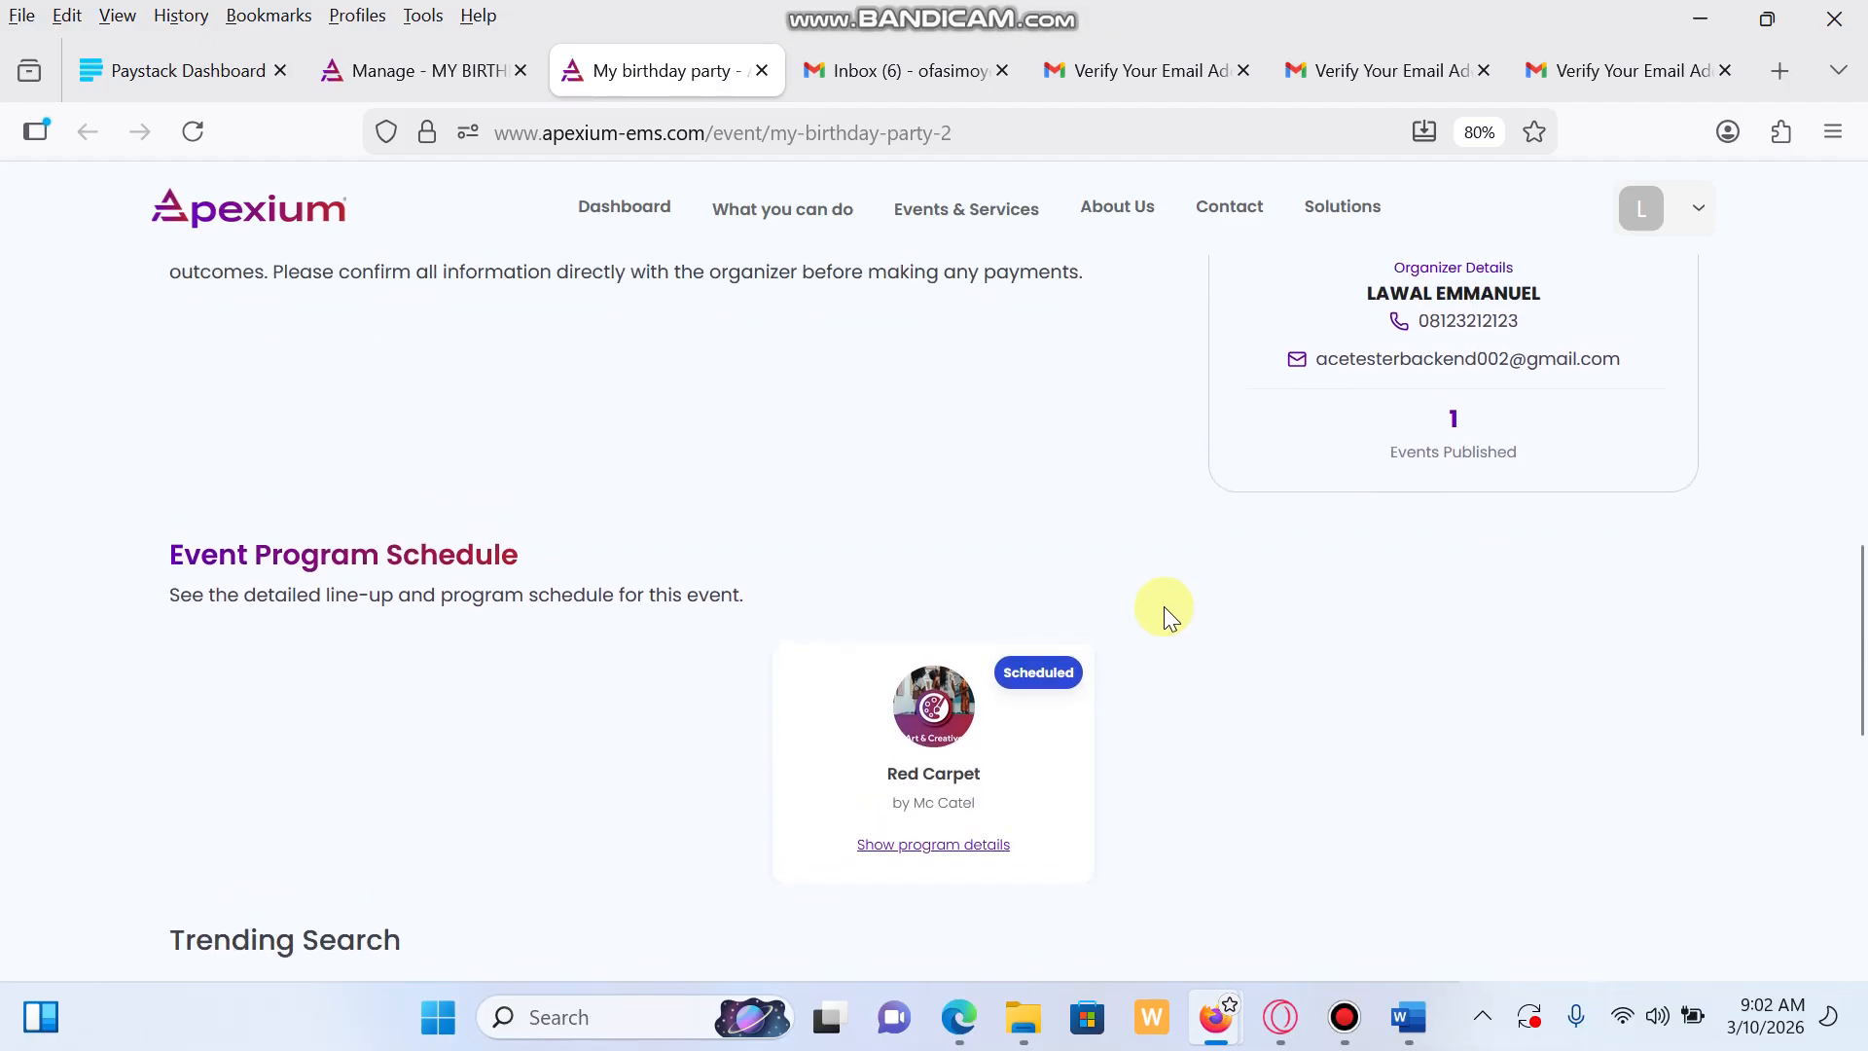
scroll(1164, 605, up, 10)
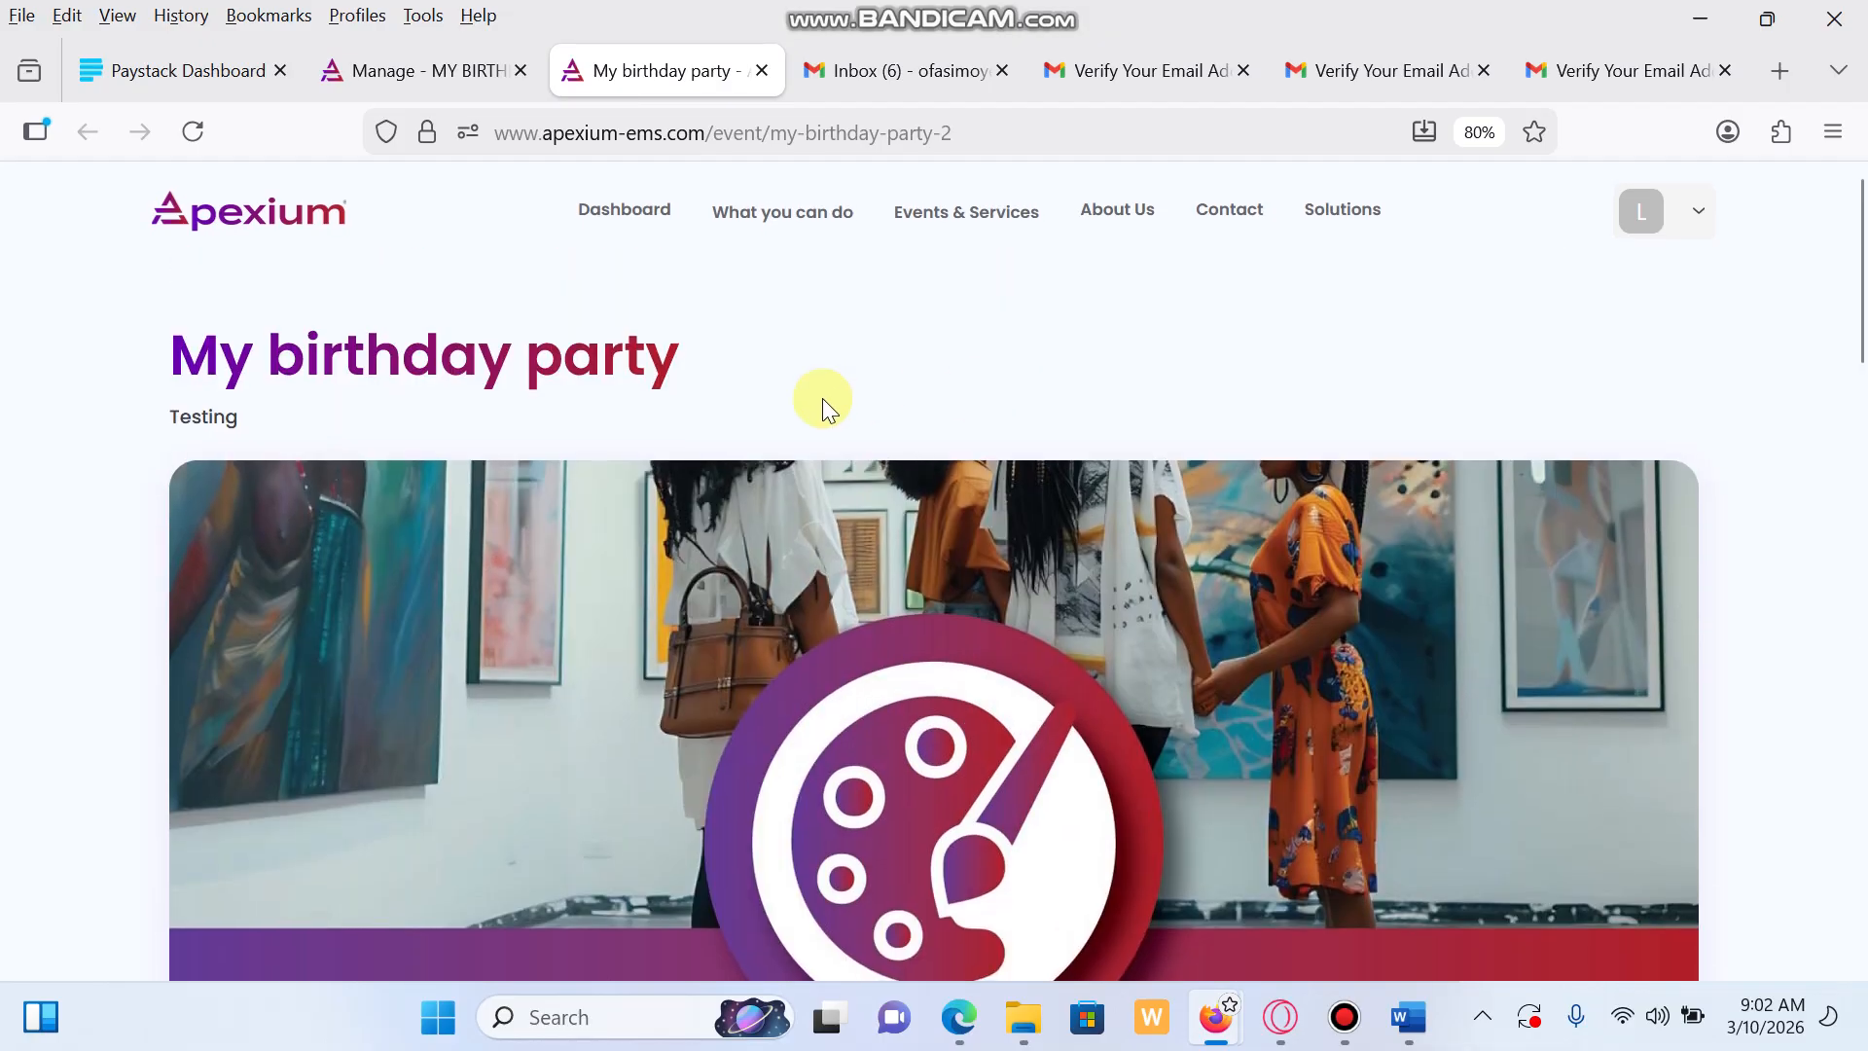
click(646, 206)
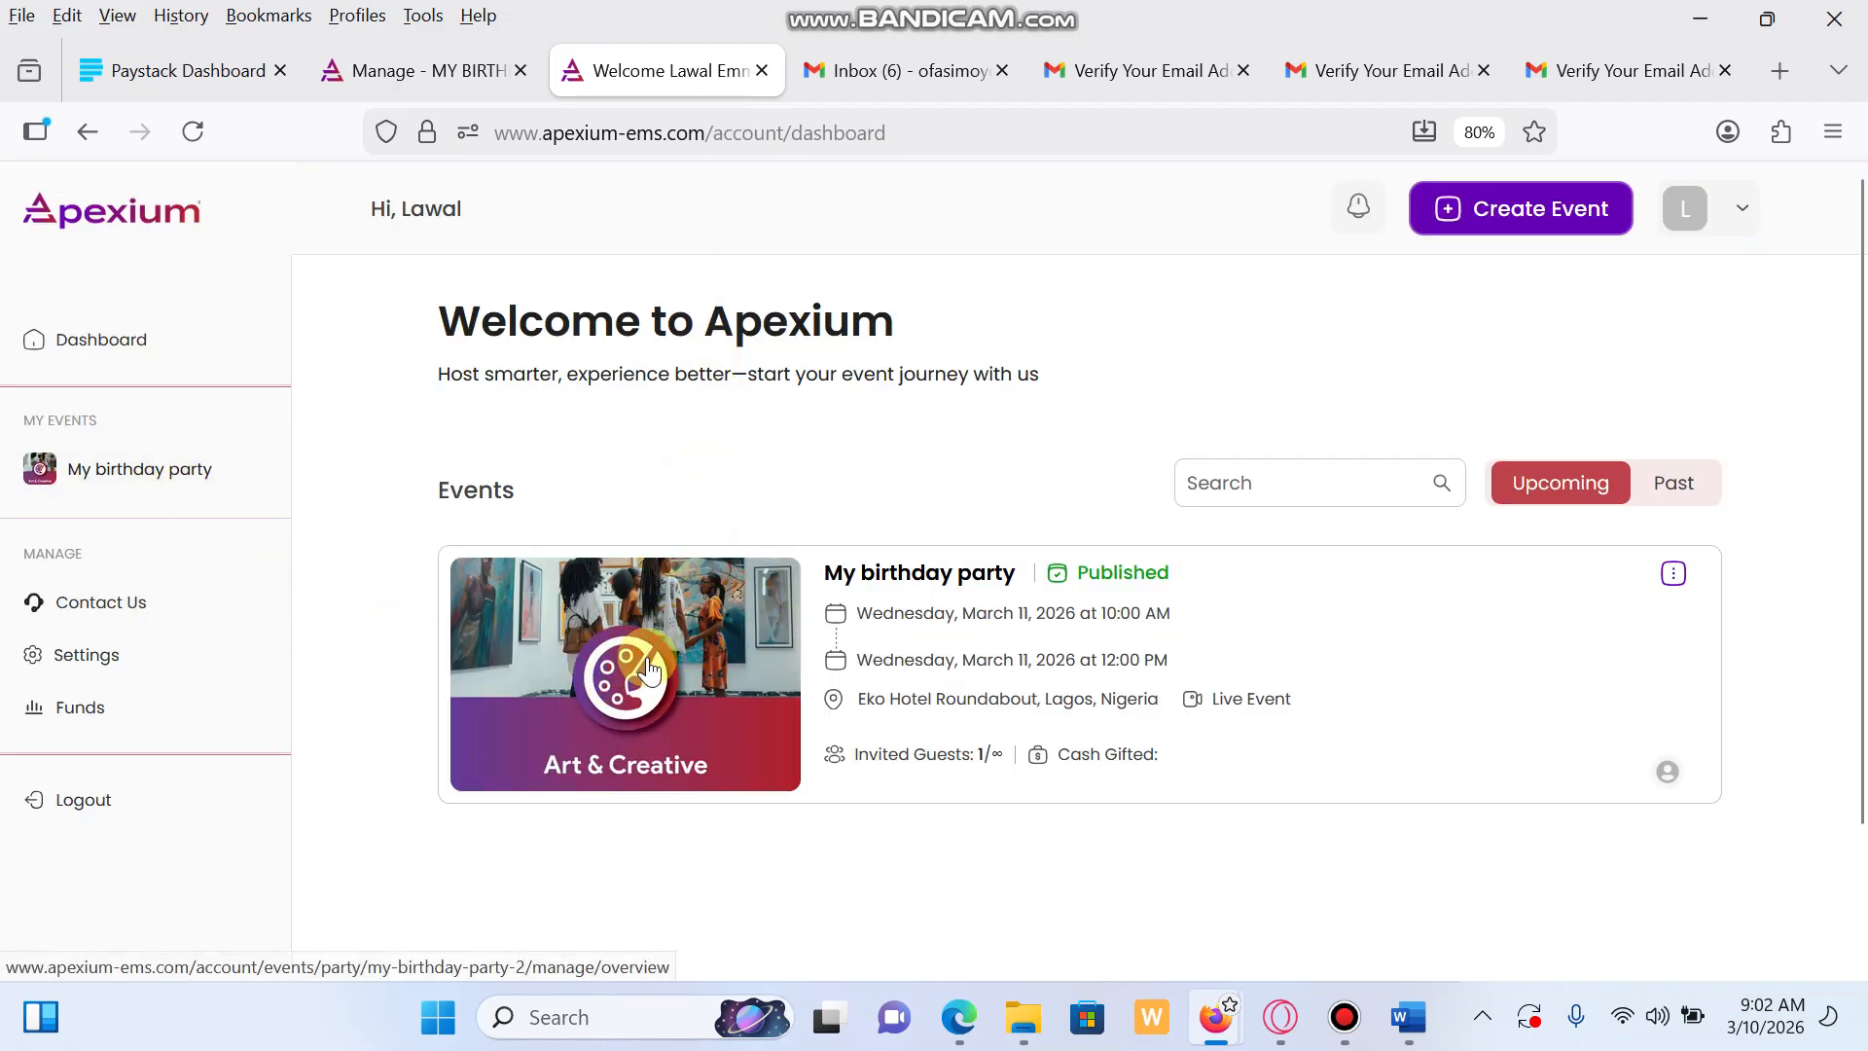
Open My birthday party's management and look through its General Information form
click(615, 681)
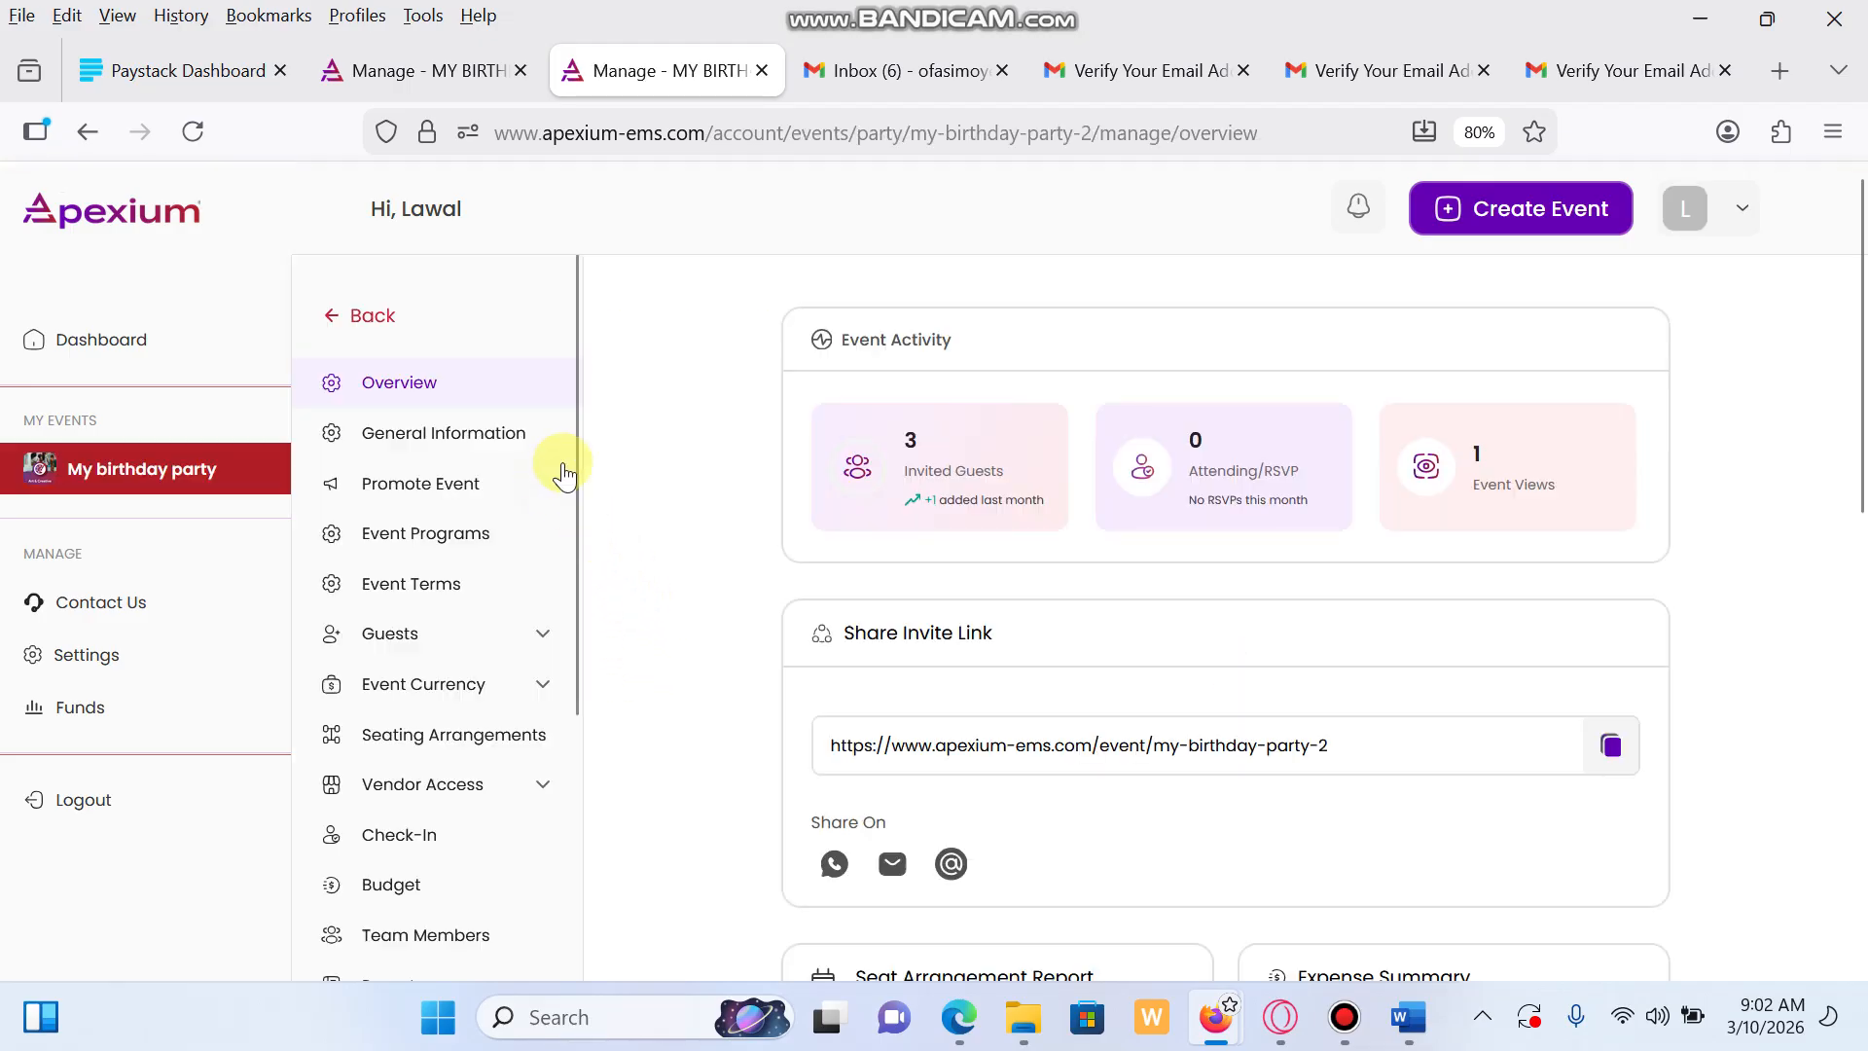
click(514, 448)
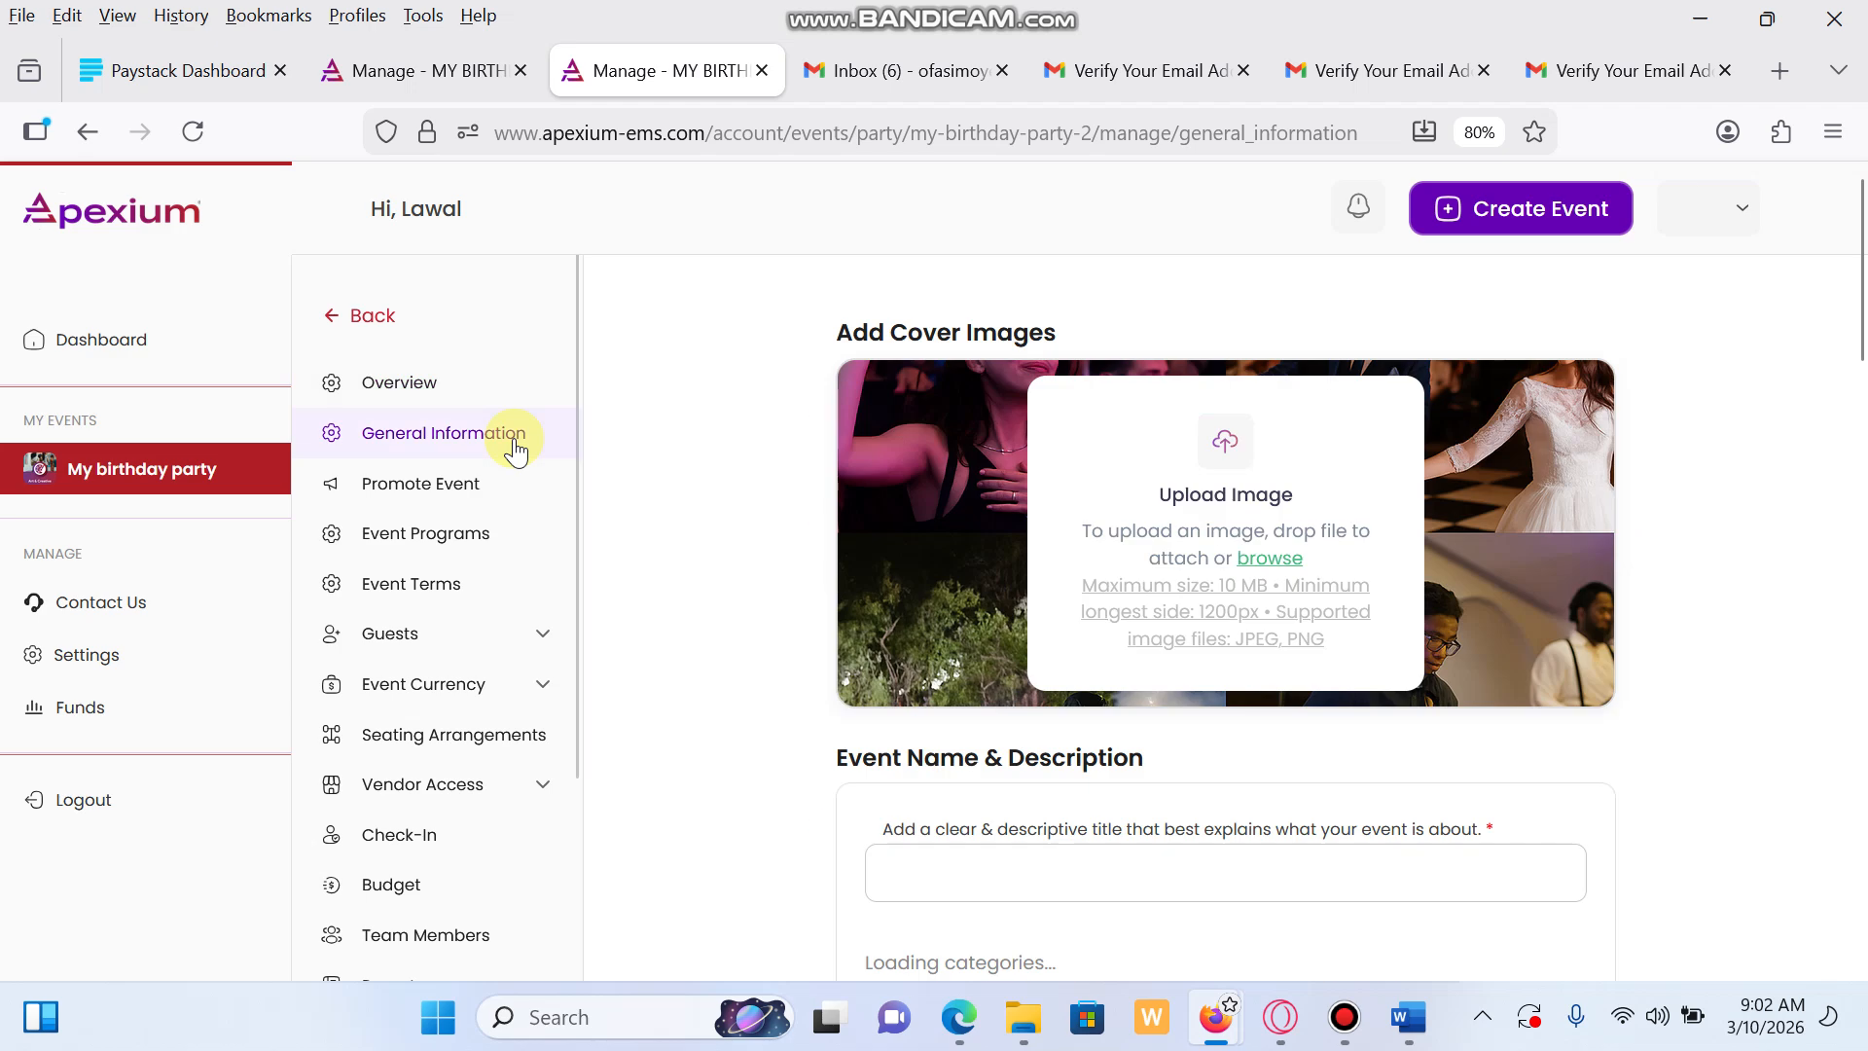
scroll(1234, 711, down, 6)
scroll(1230, 706, down, 10)
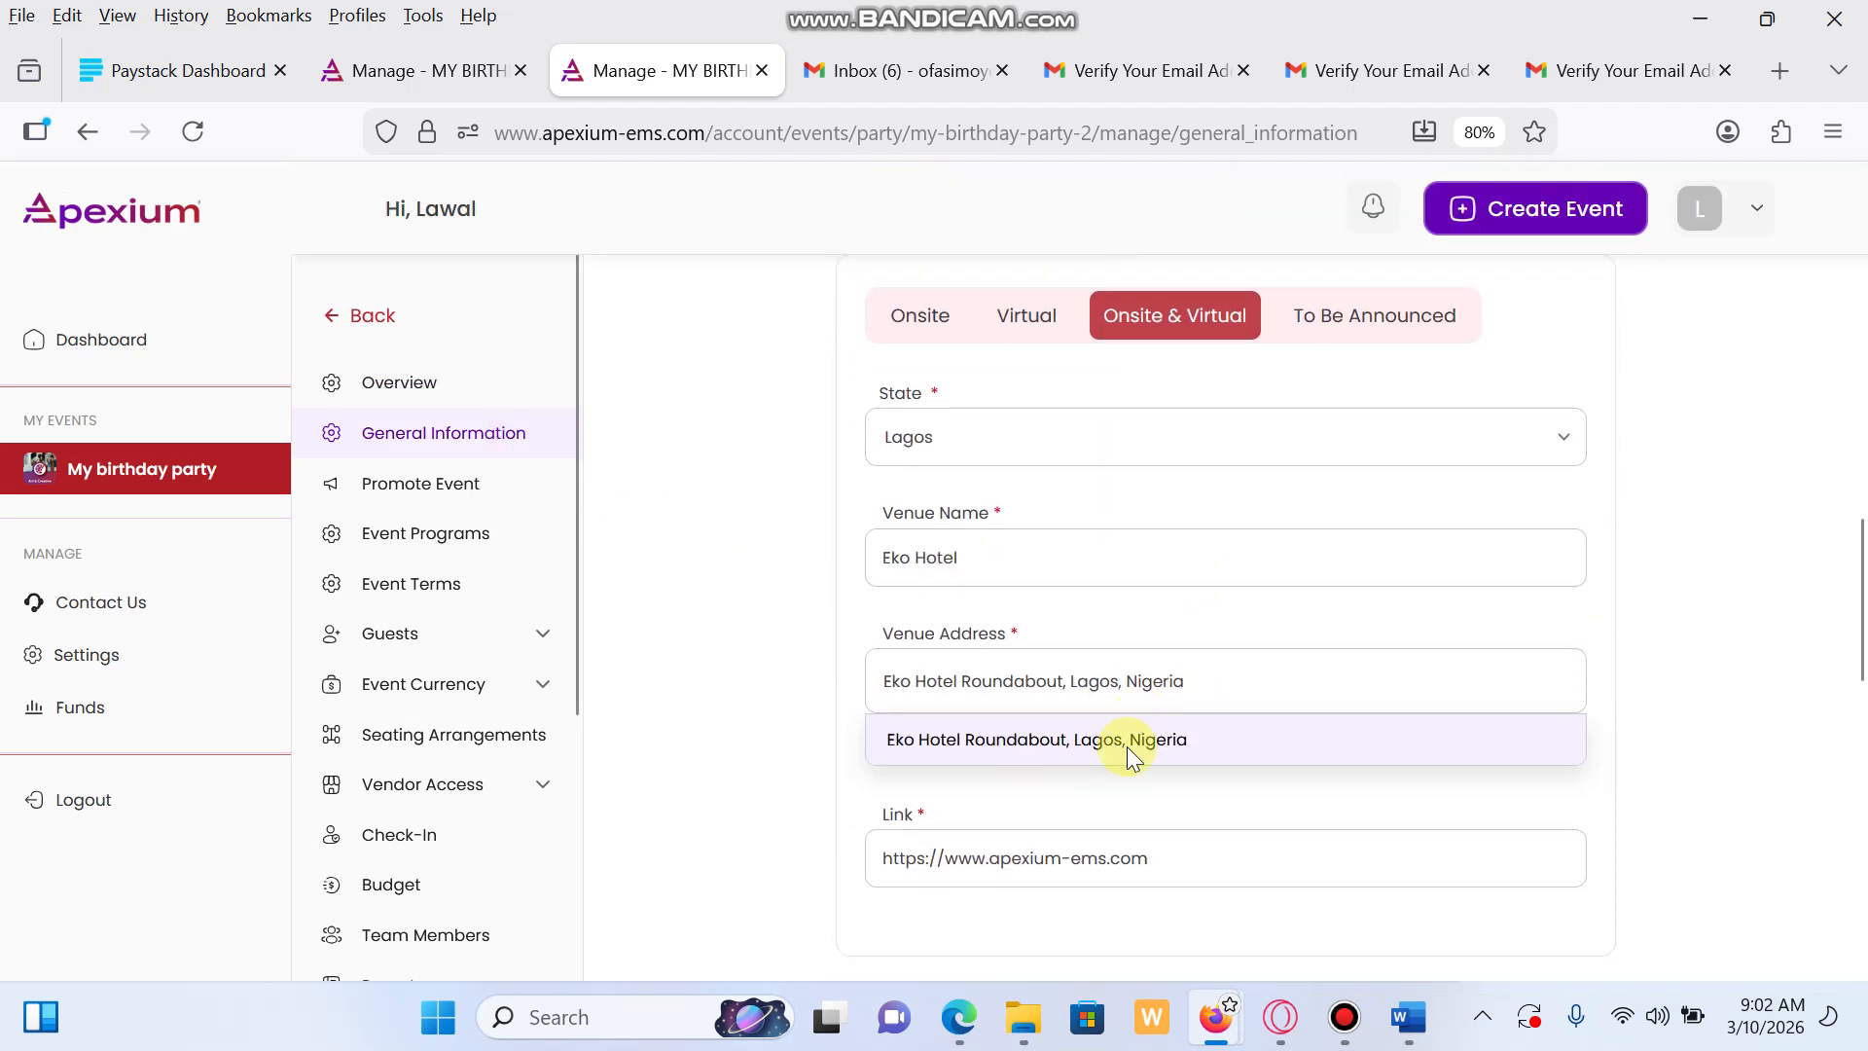
scroll(1197, 720, down, 5)
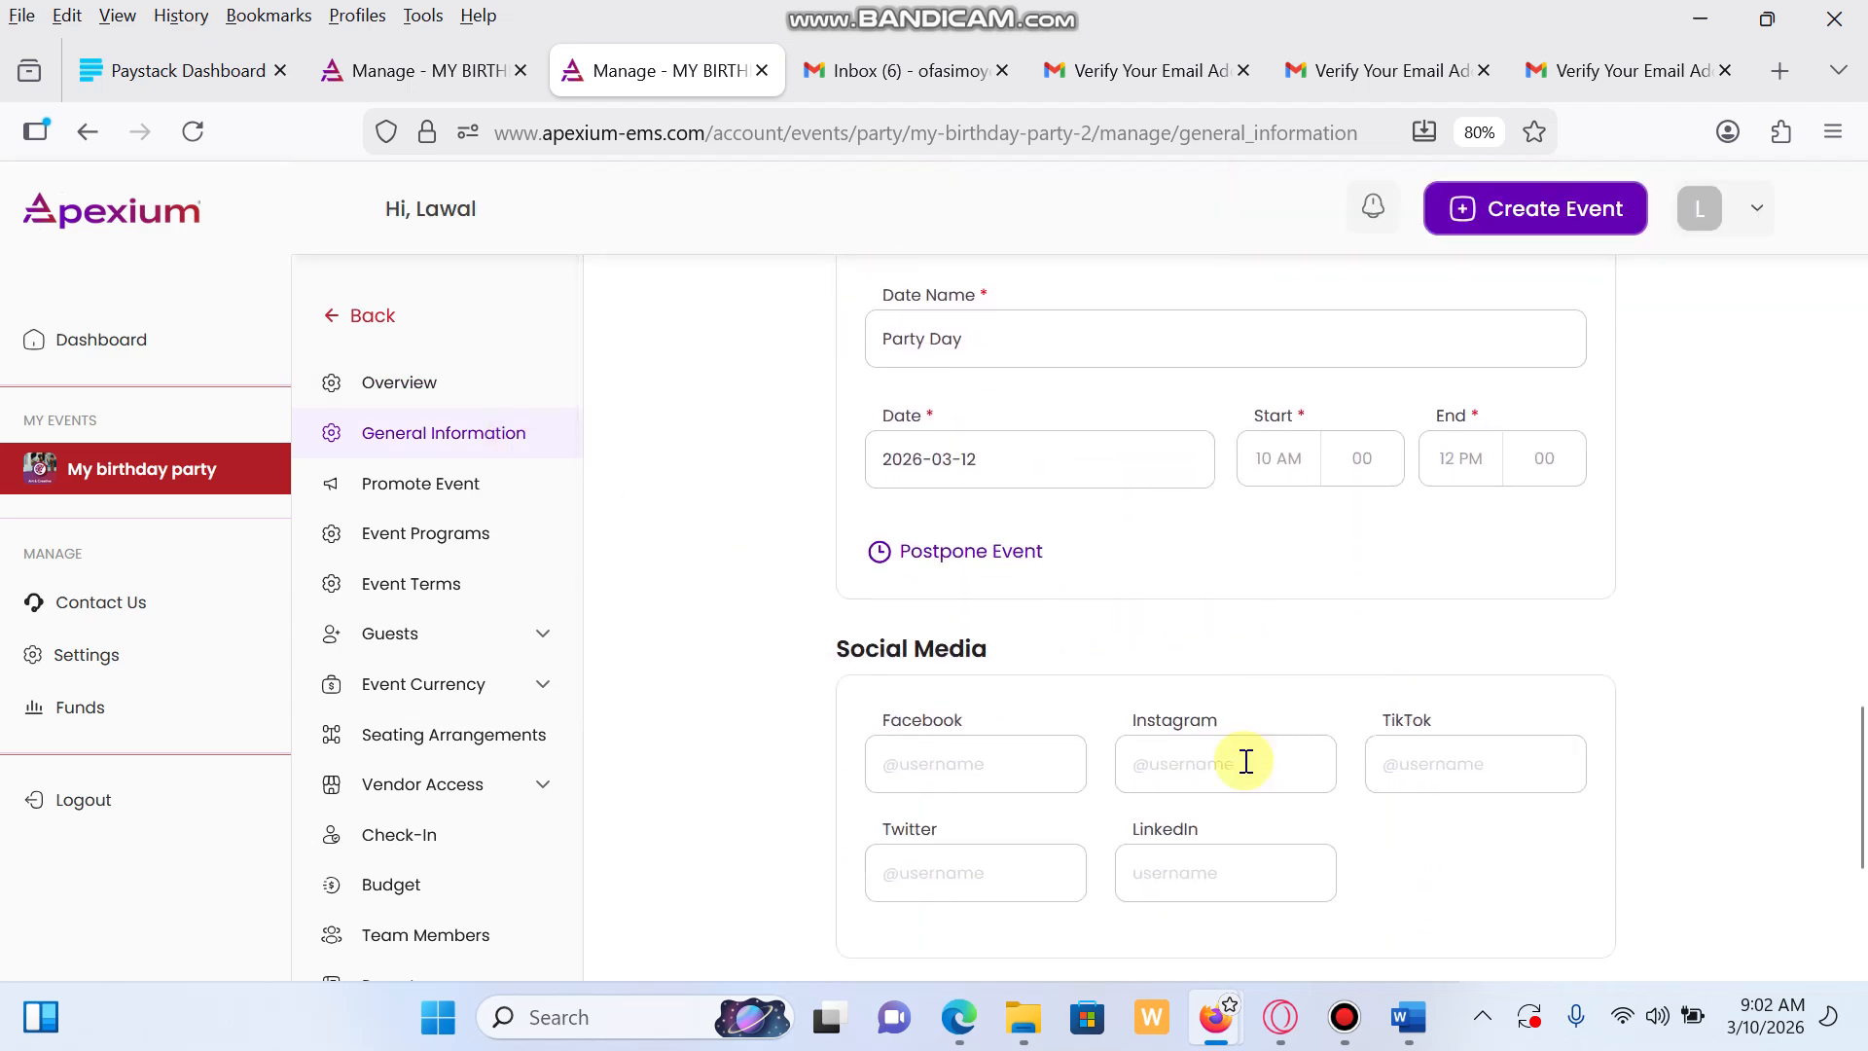
scroll(1586, 680, up, 4)
scroll(954, 584, up, 3)
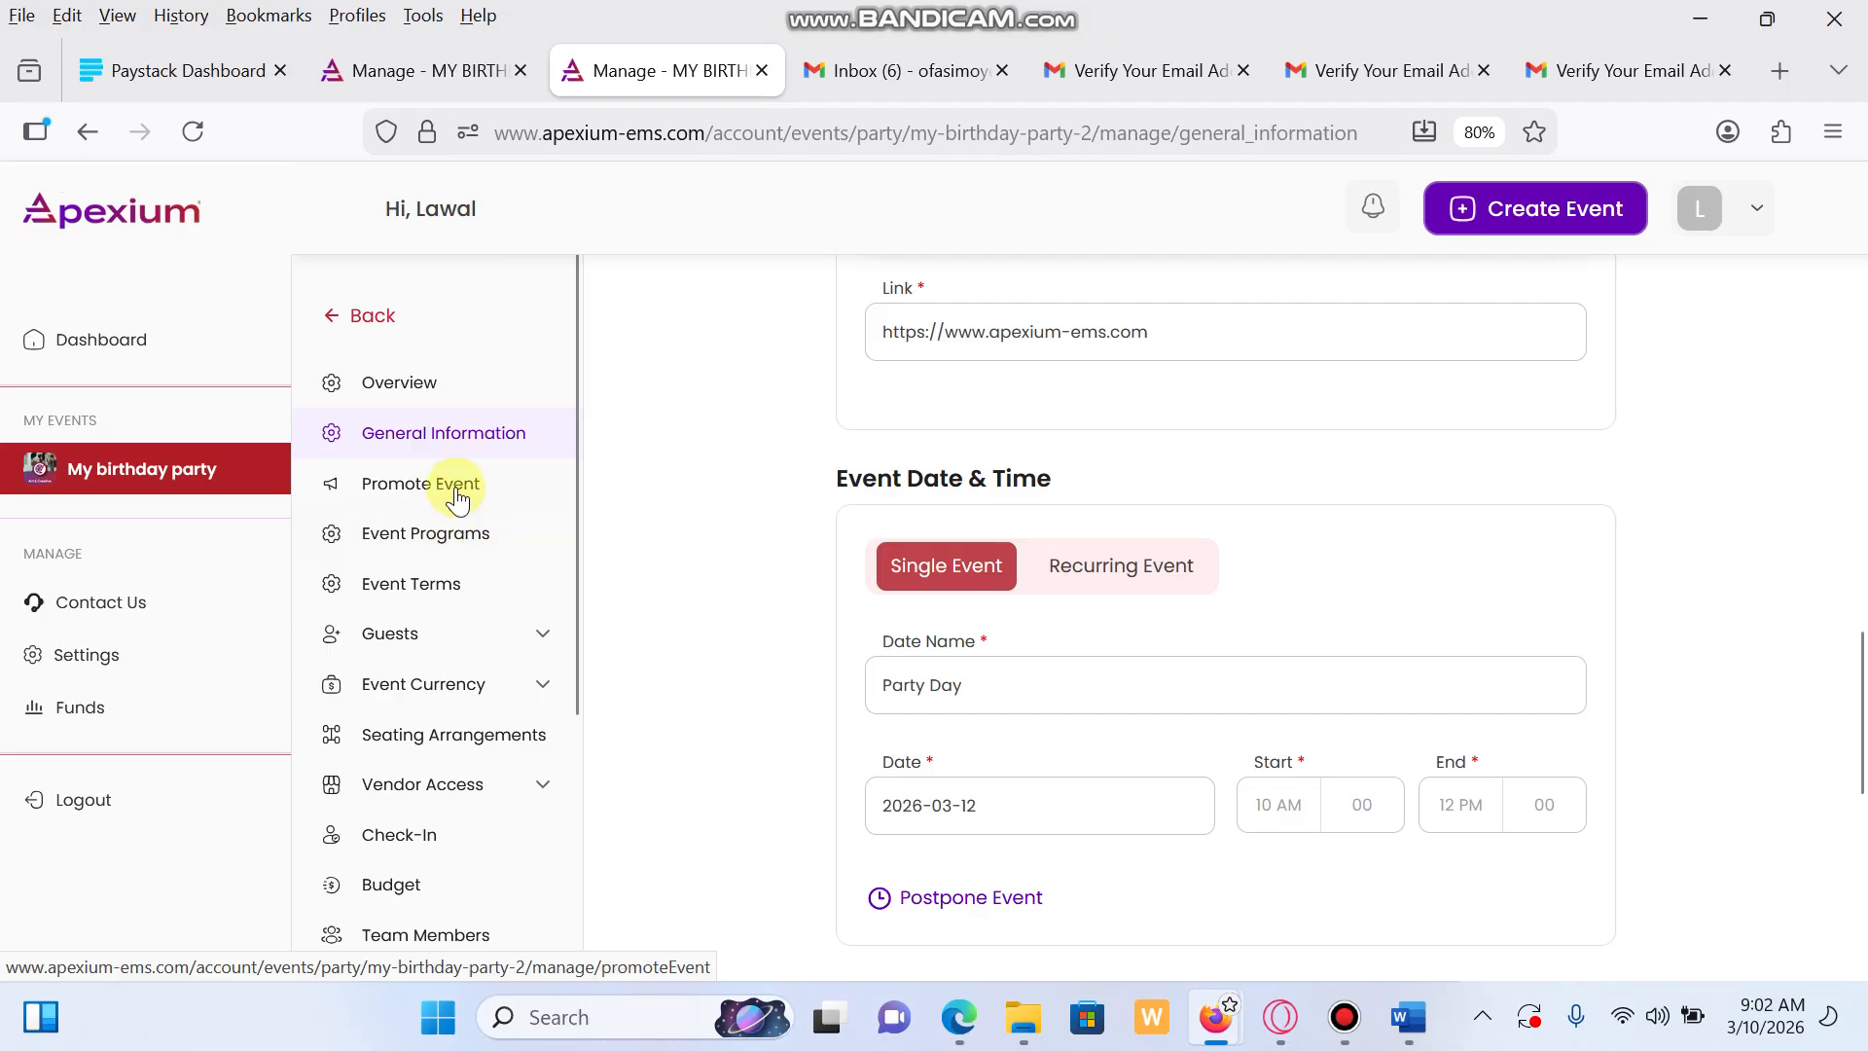
click(459, 499)
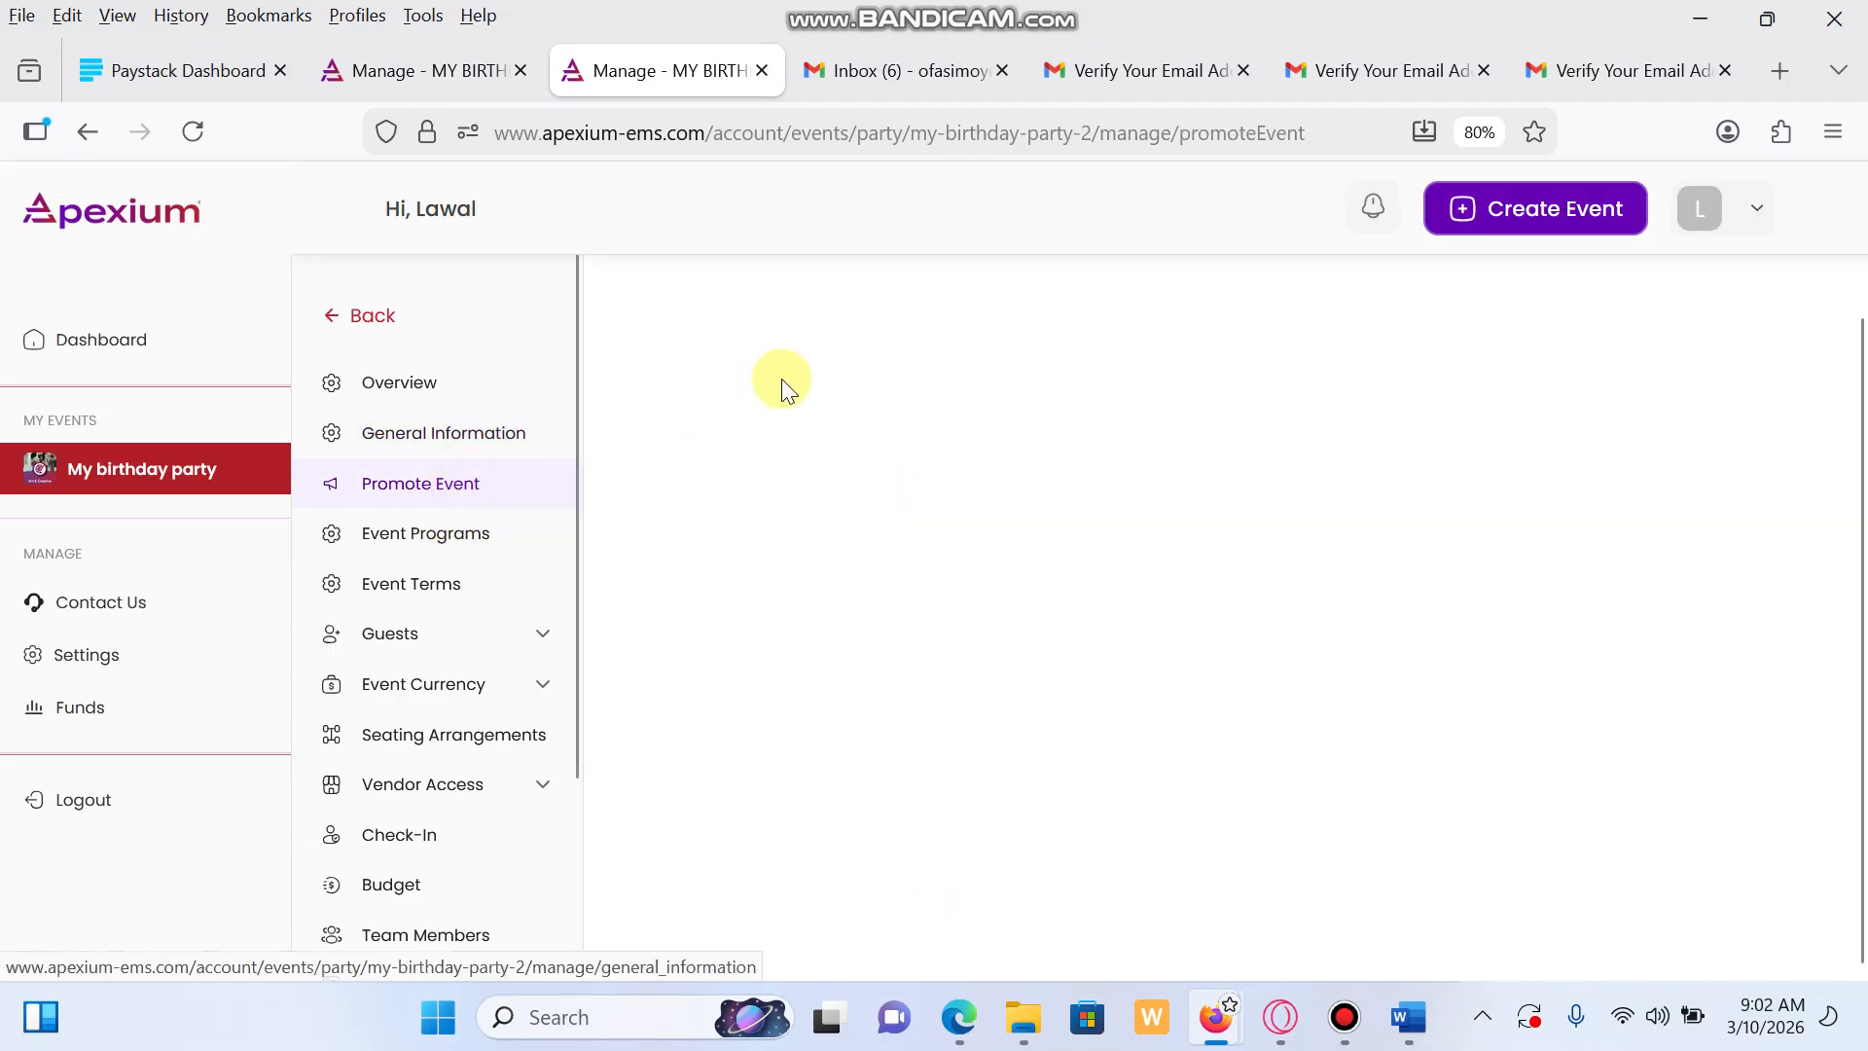
Open Event Programs showing the 10–11 AM Red Carpet activity, expanding and collapsing the Guests menu
scroll(1163, 701, up, 3)
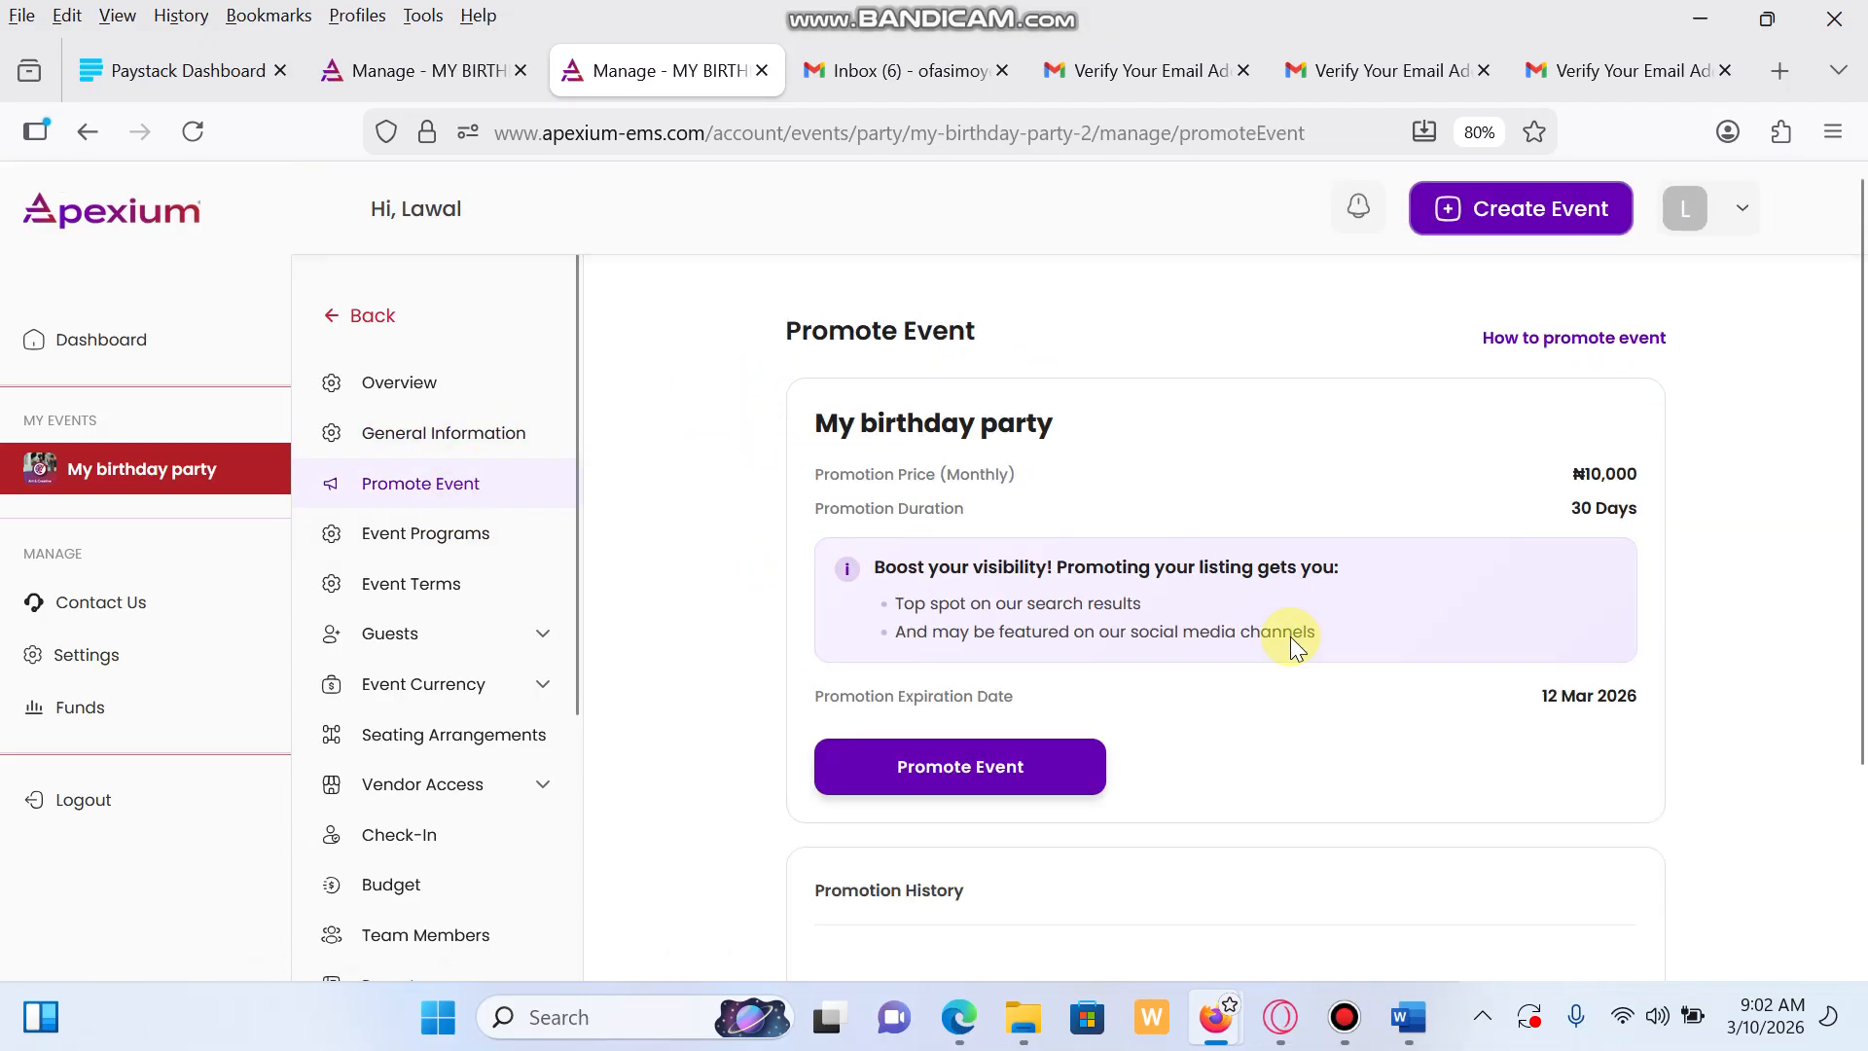
click(414, 541)
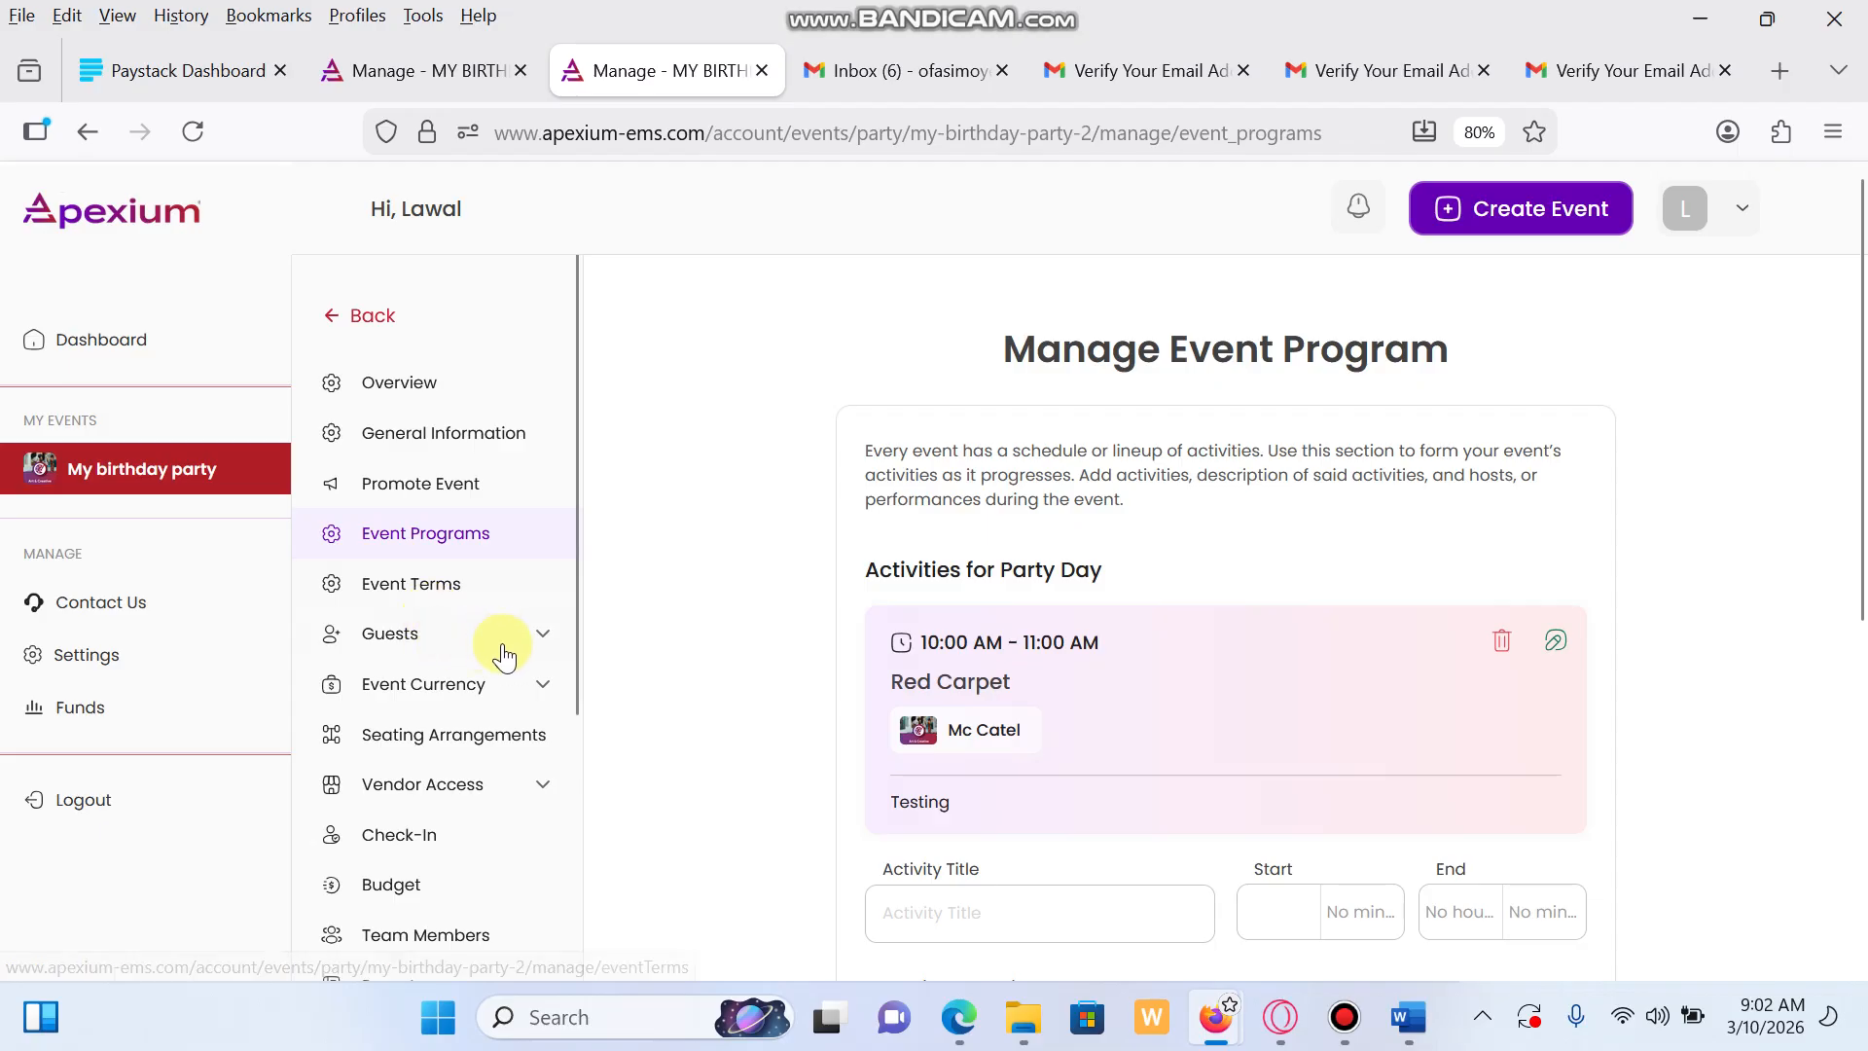
click(543, 639)
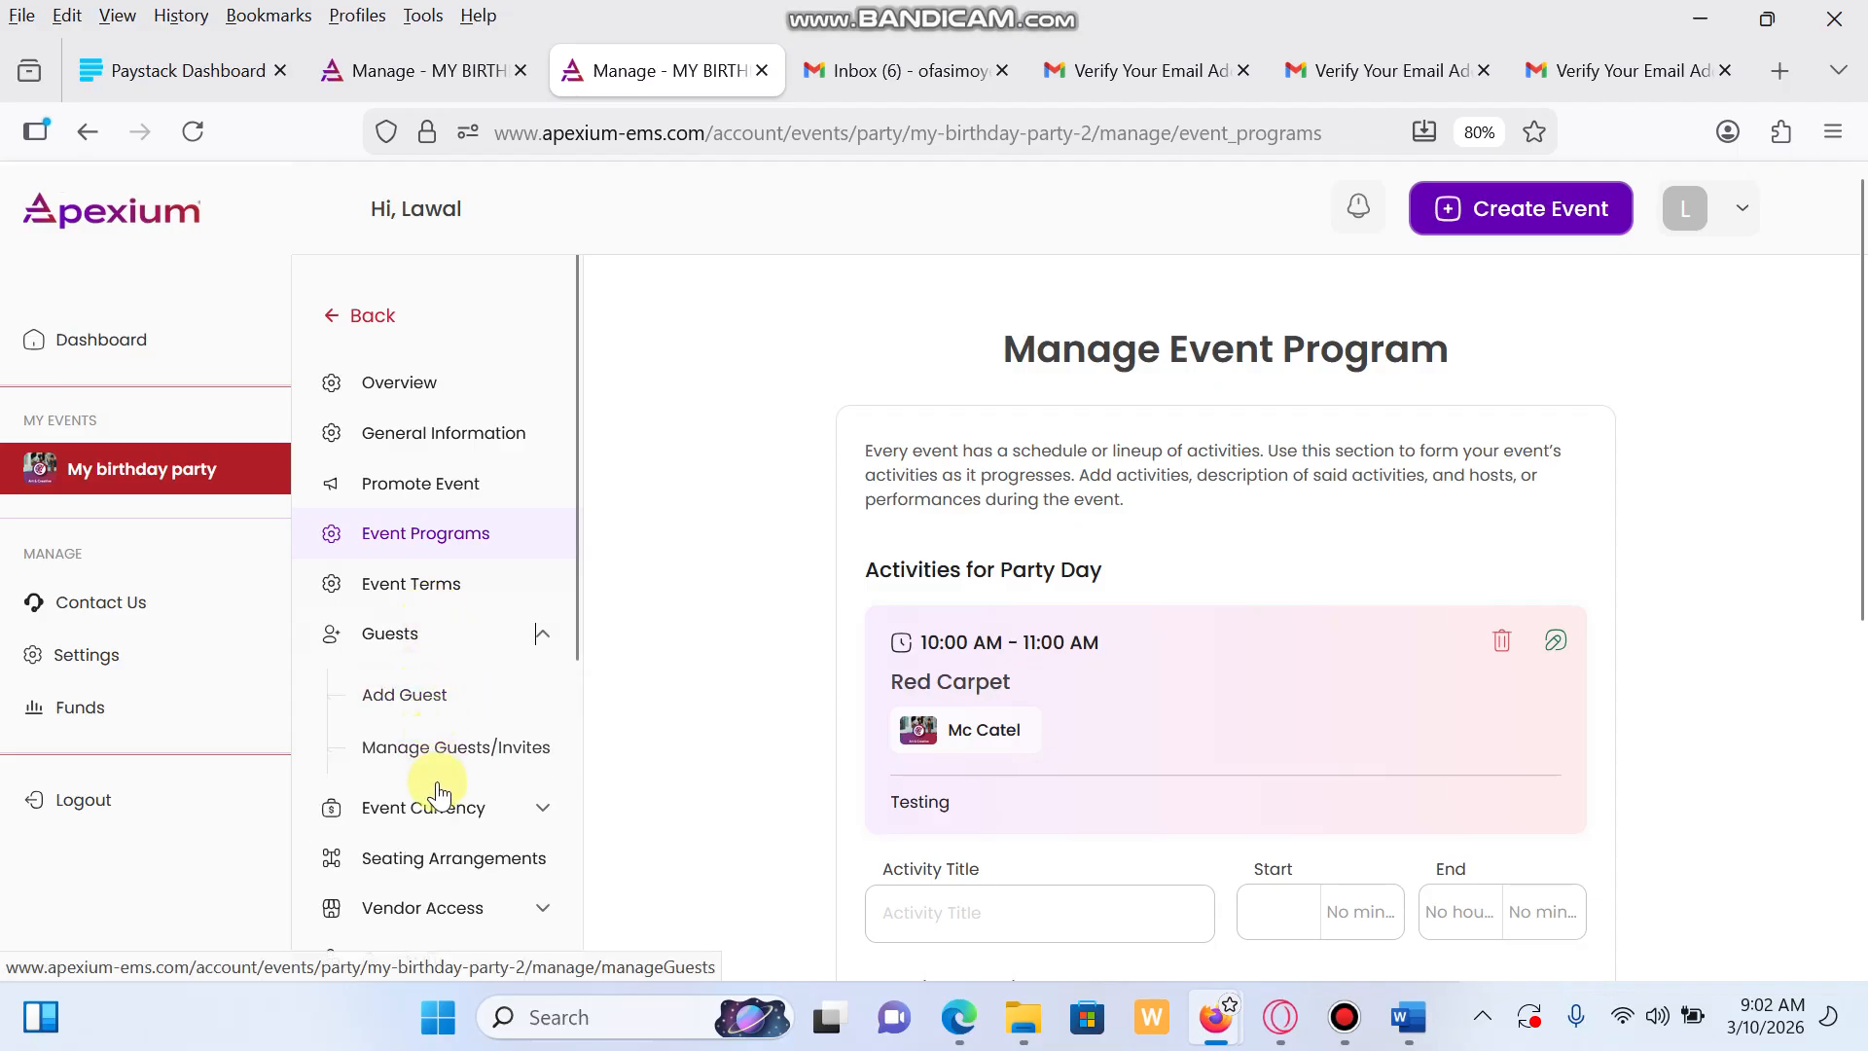
scroll(516, 814, down, 1)
scroll(516, 744, down, 1)
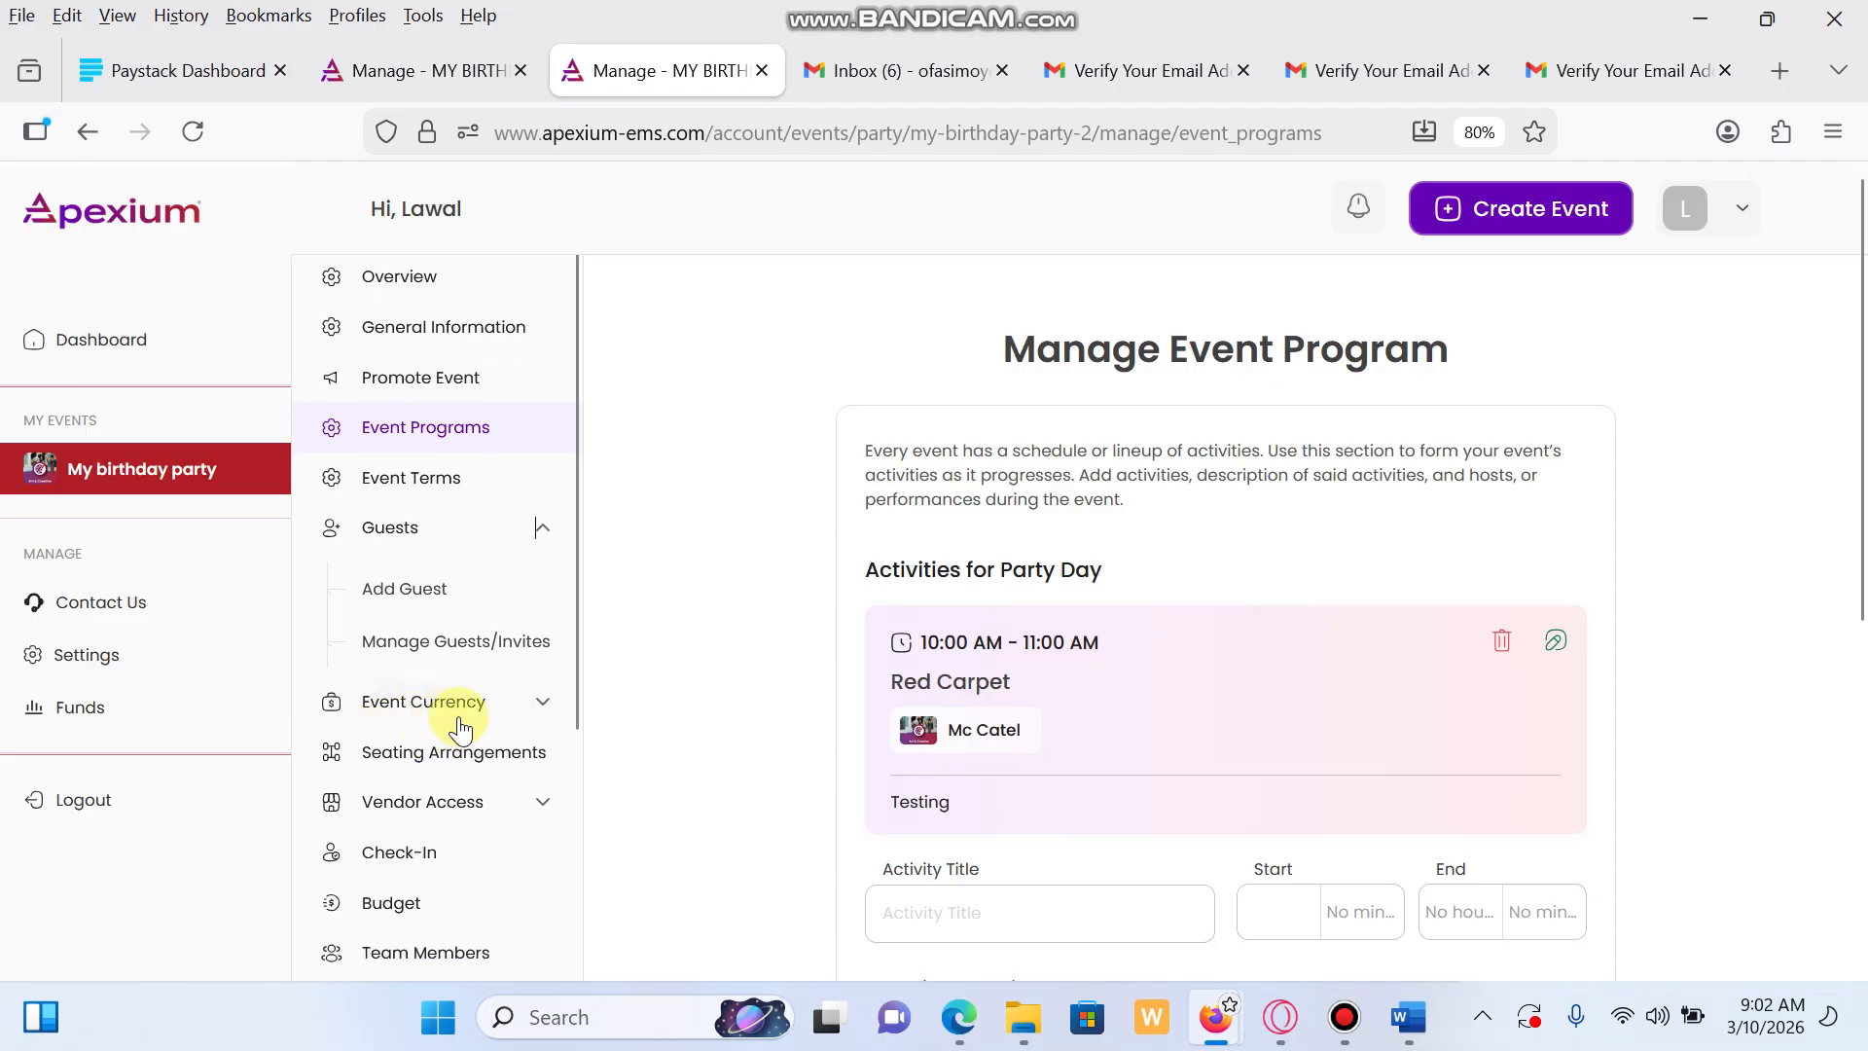
scroll(438, 740, down, 2)
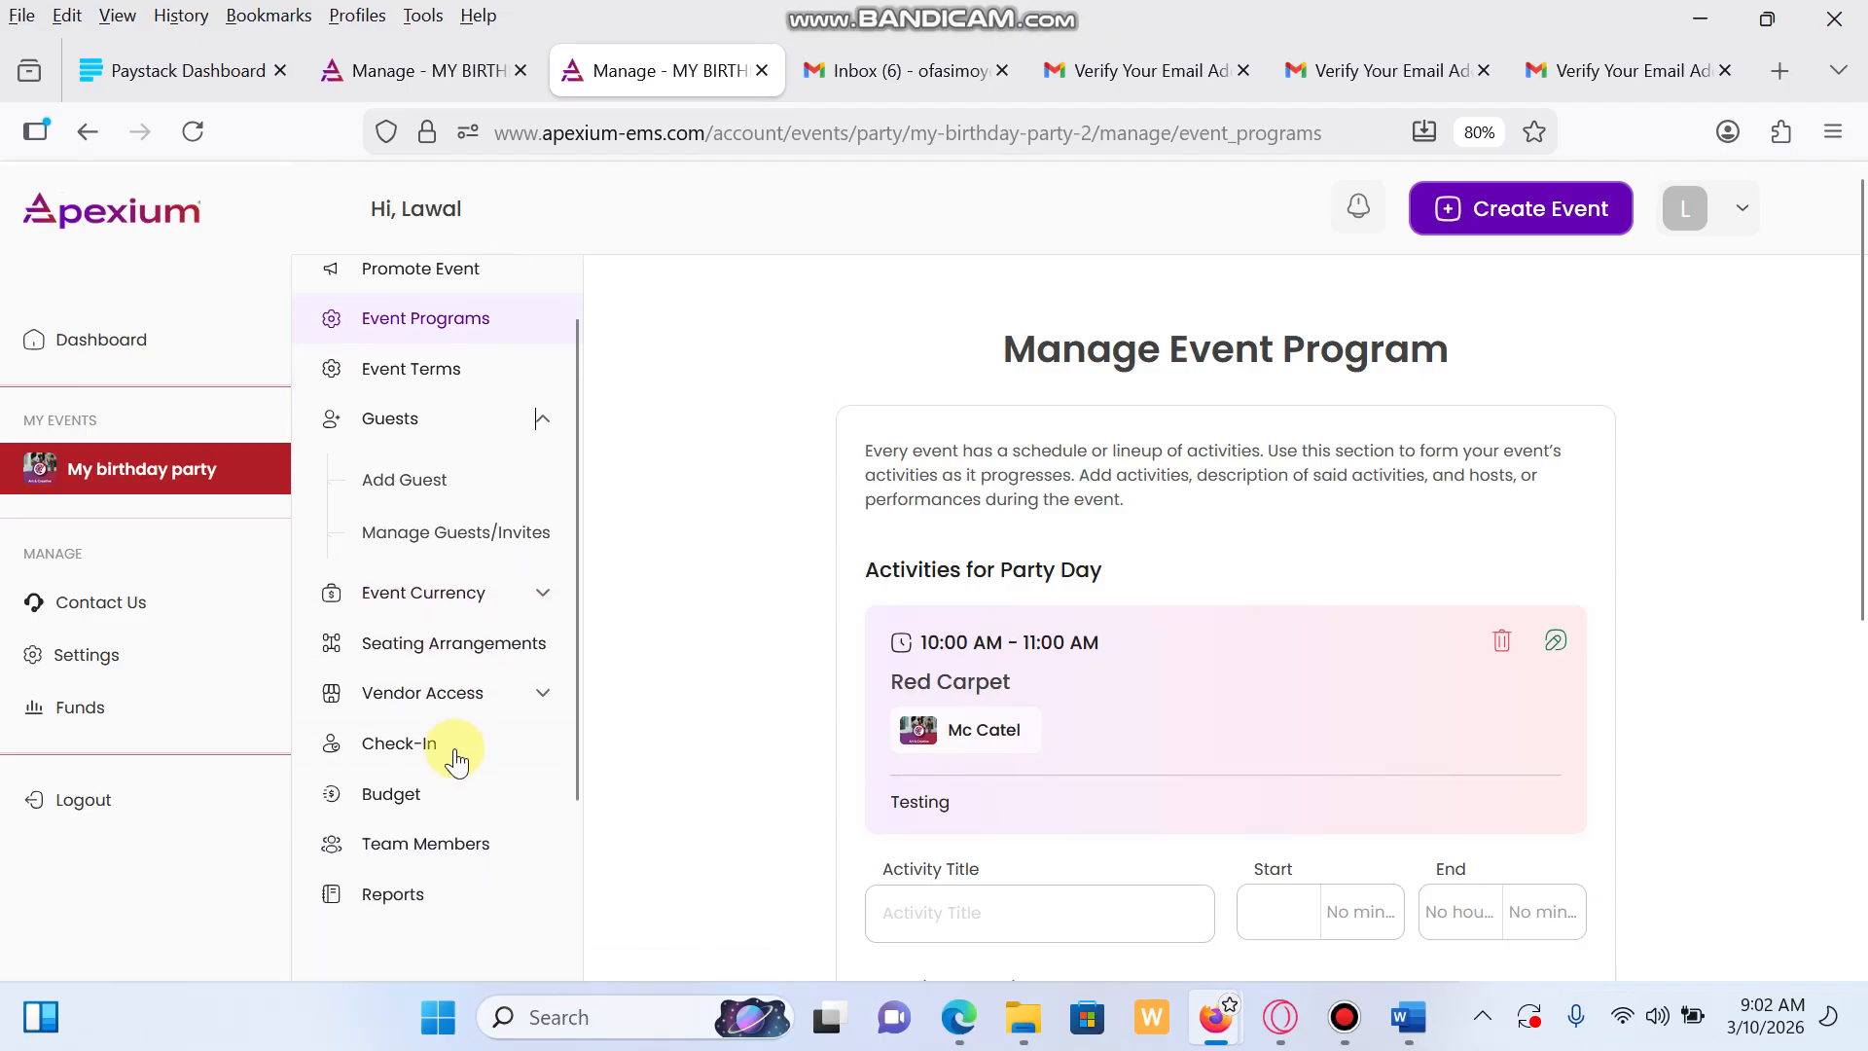
scroll(456, 720, down, 1)
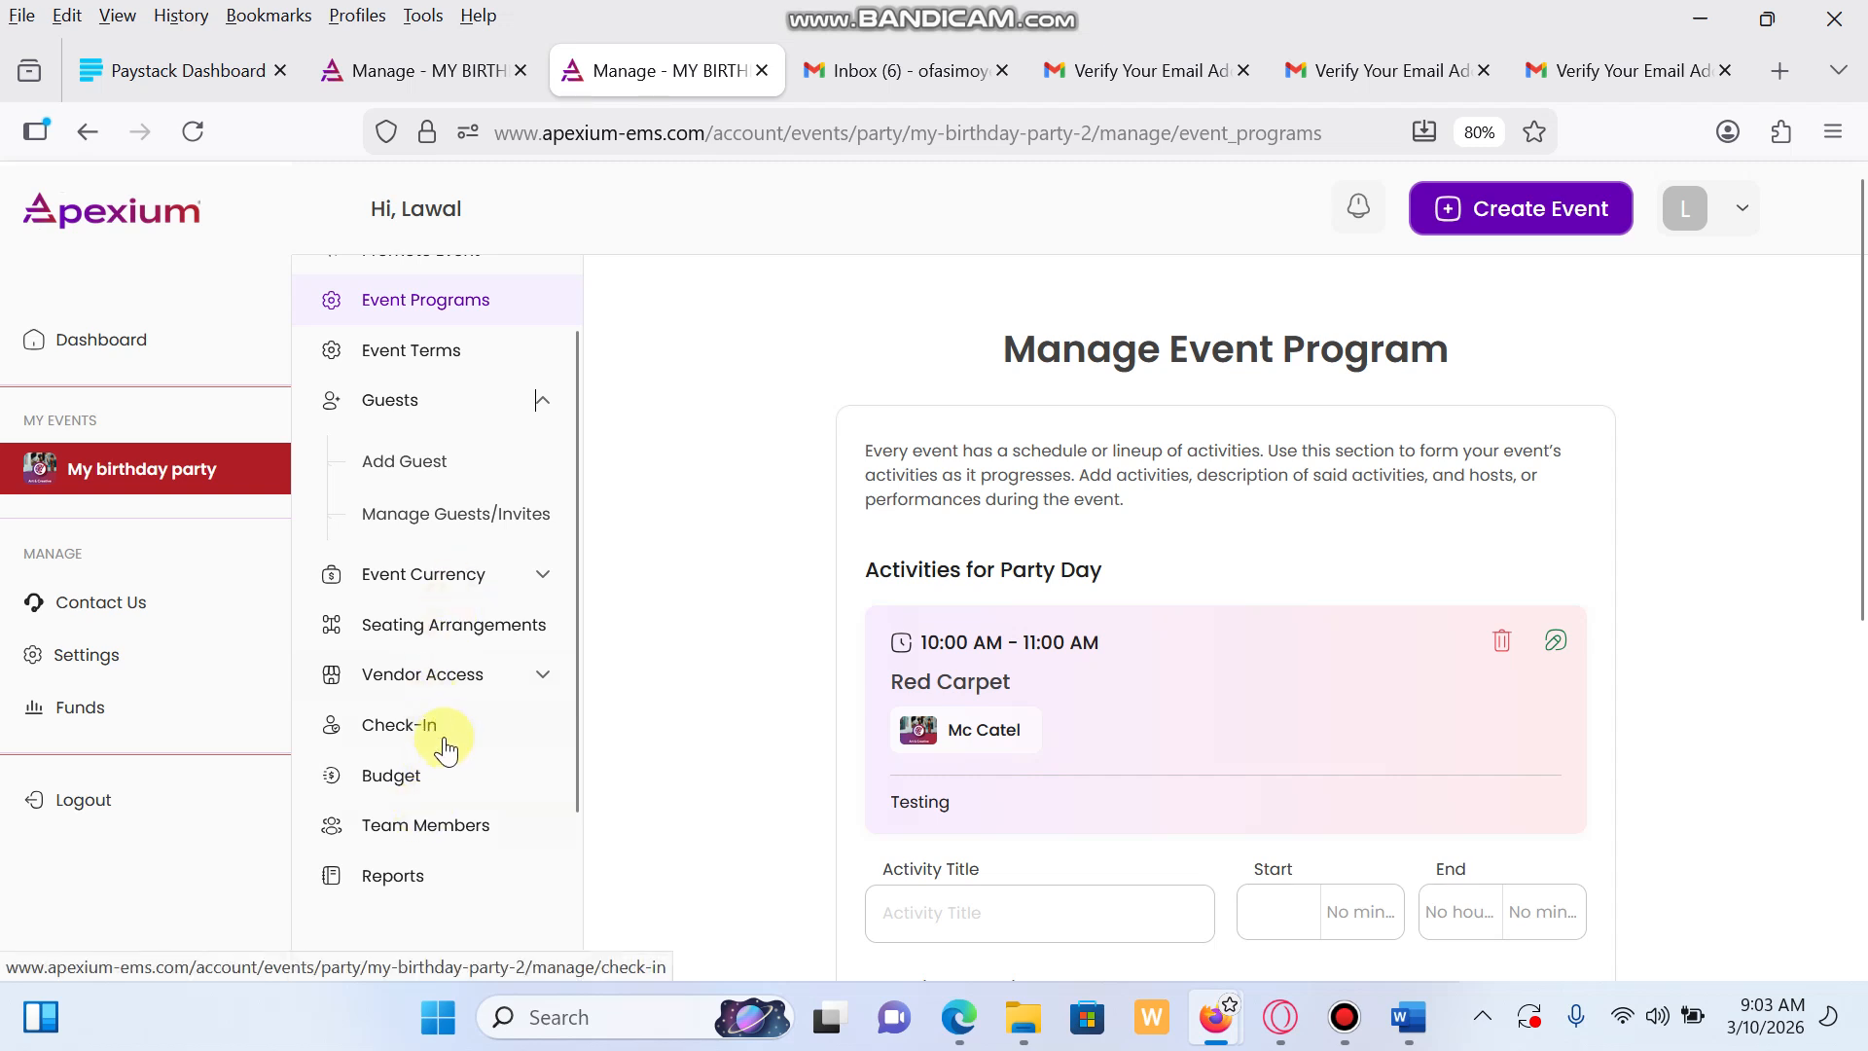
scroll(487, 642, down, 3)
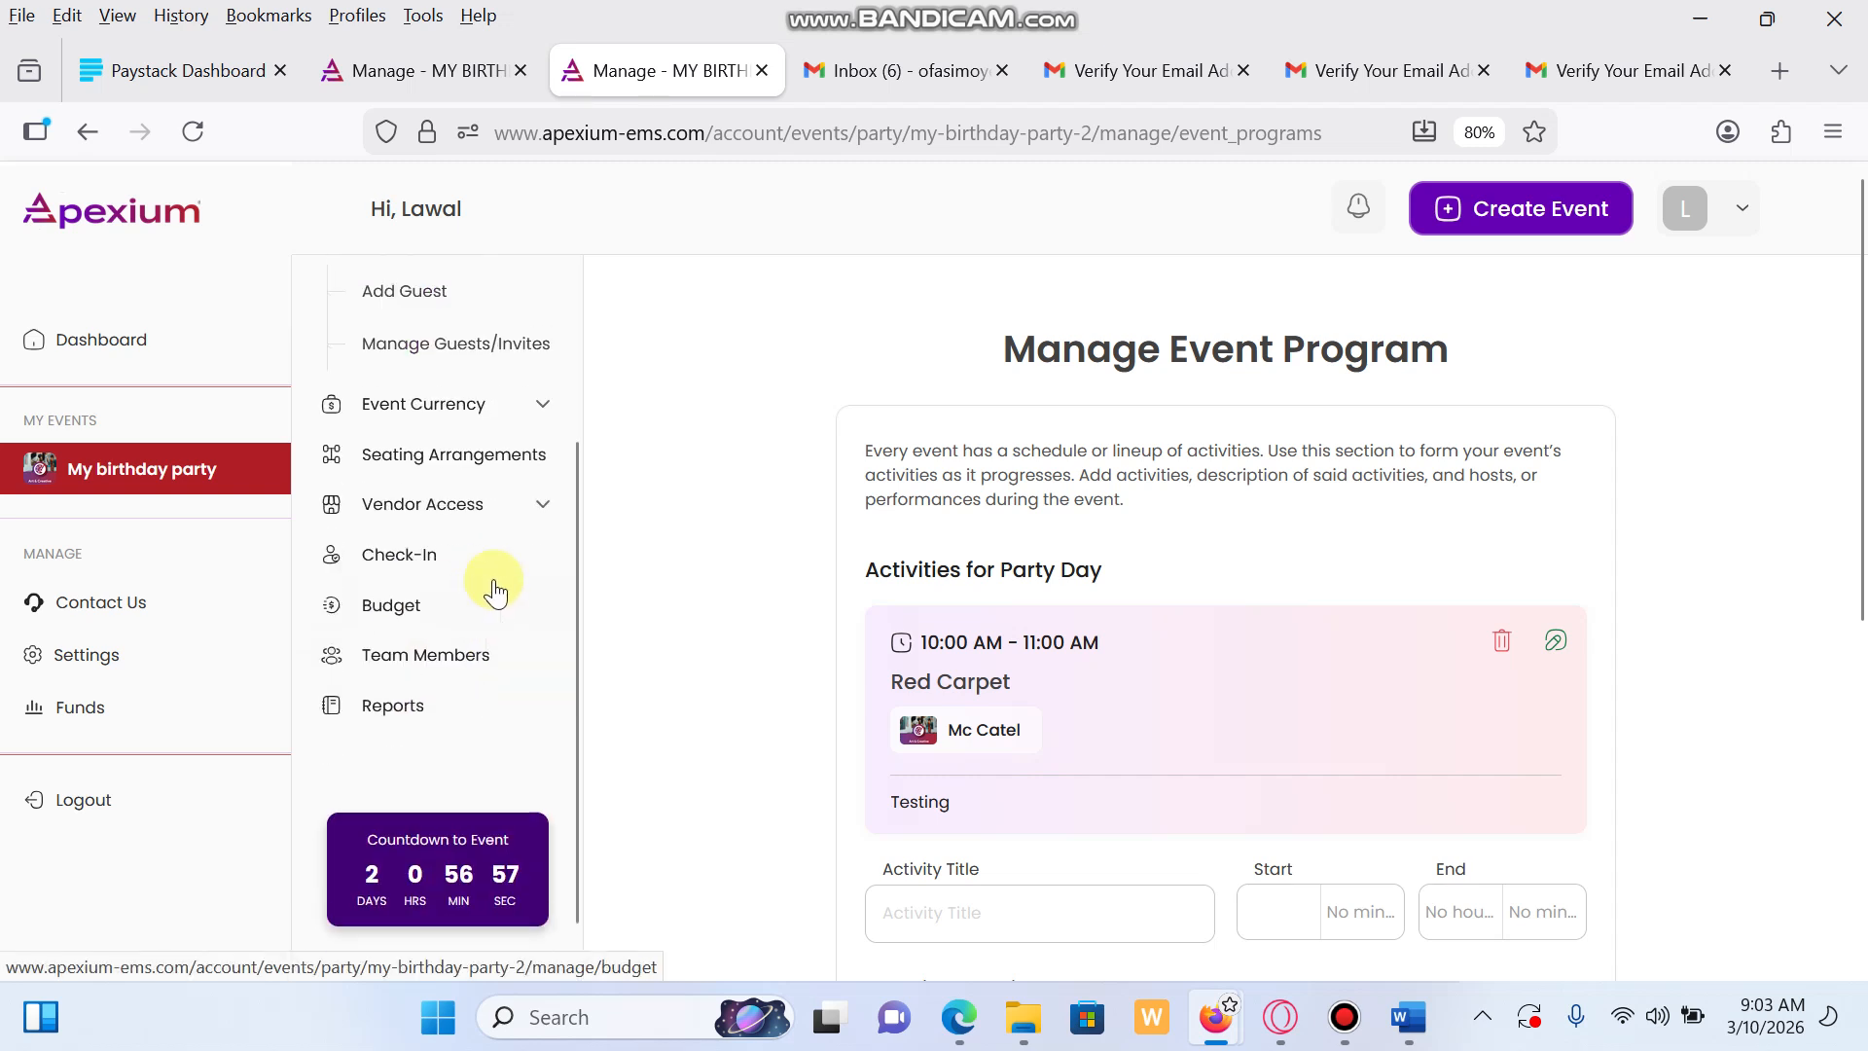
scroll(496, 591, up, 3)
click(535, 452)
scroll(502, 471, up, 1)
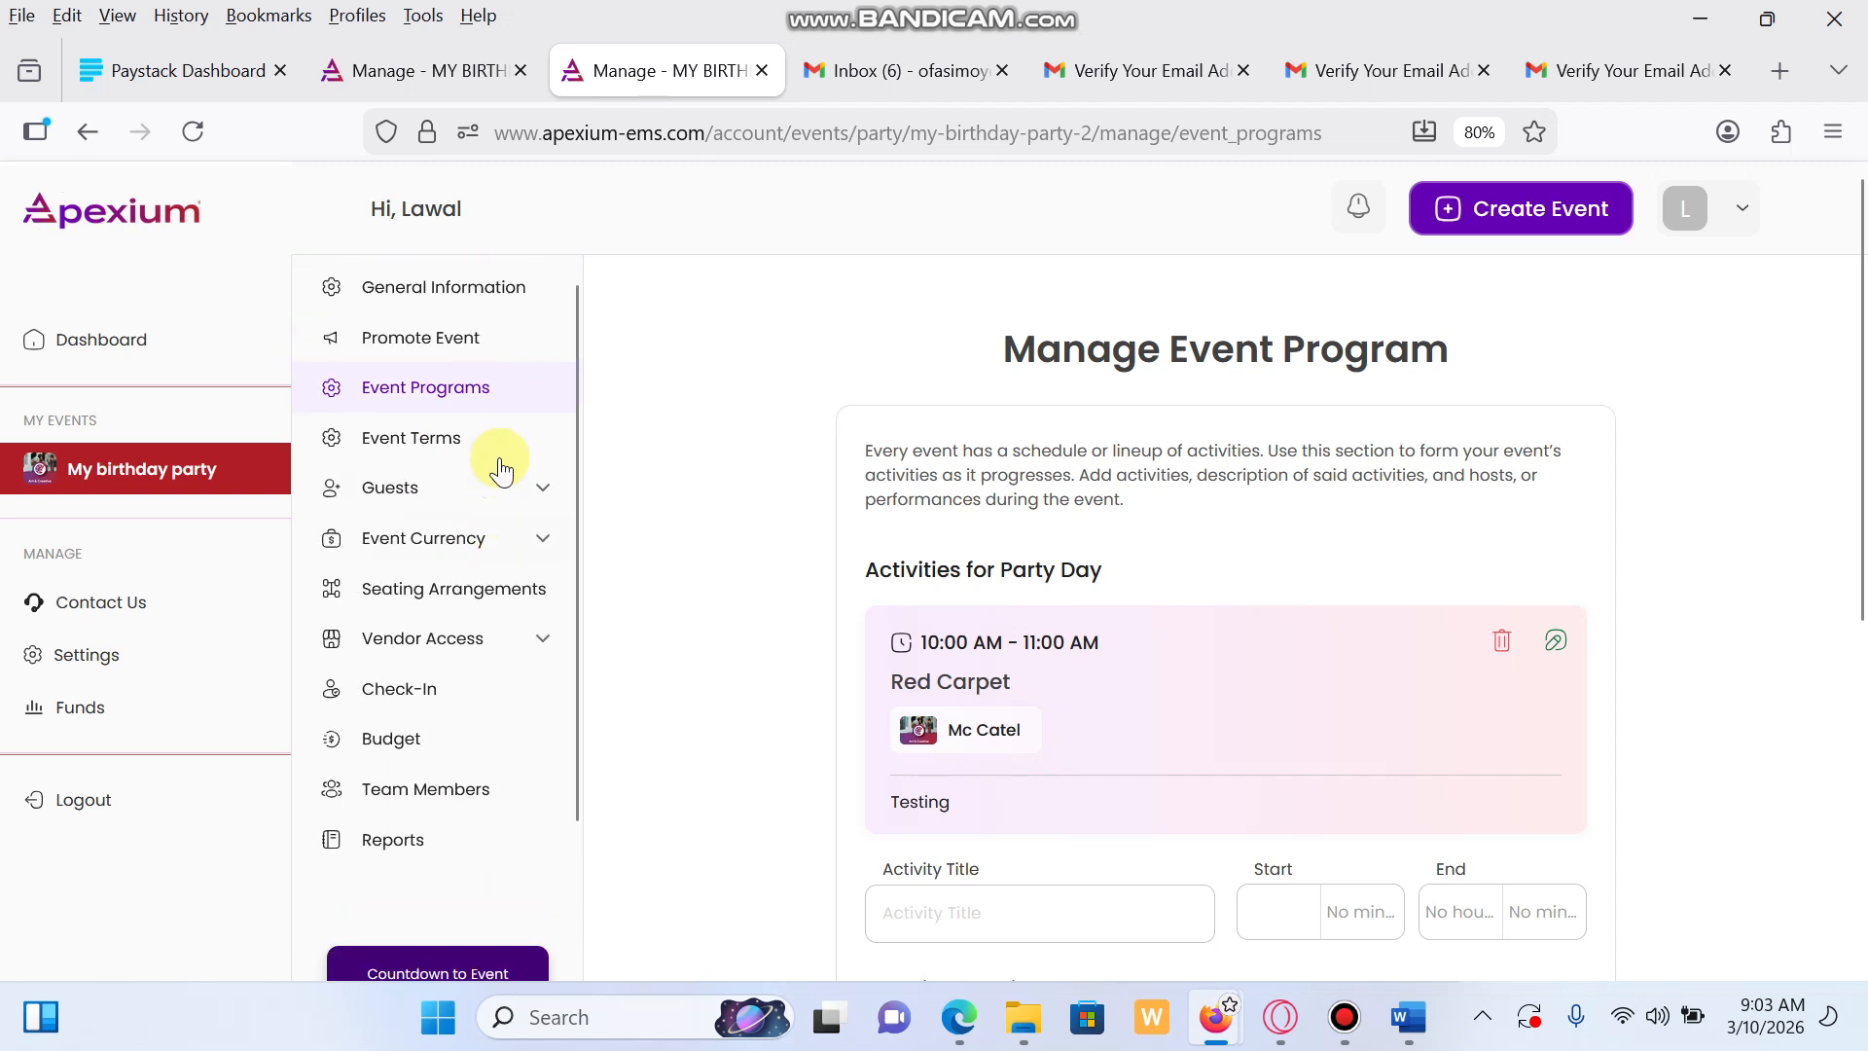
scroll(501, 471, up, 3)
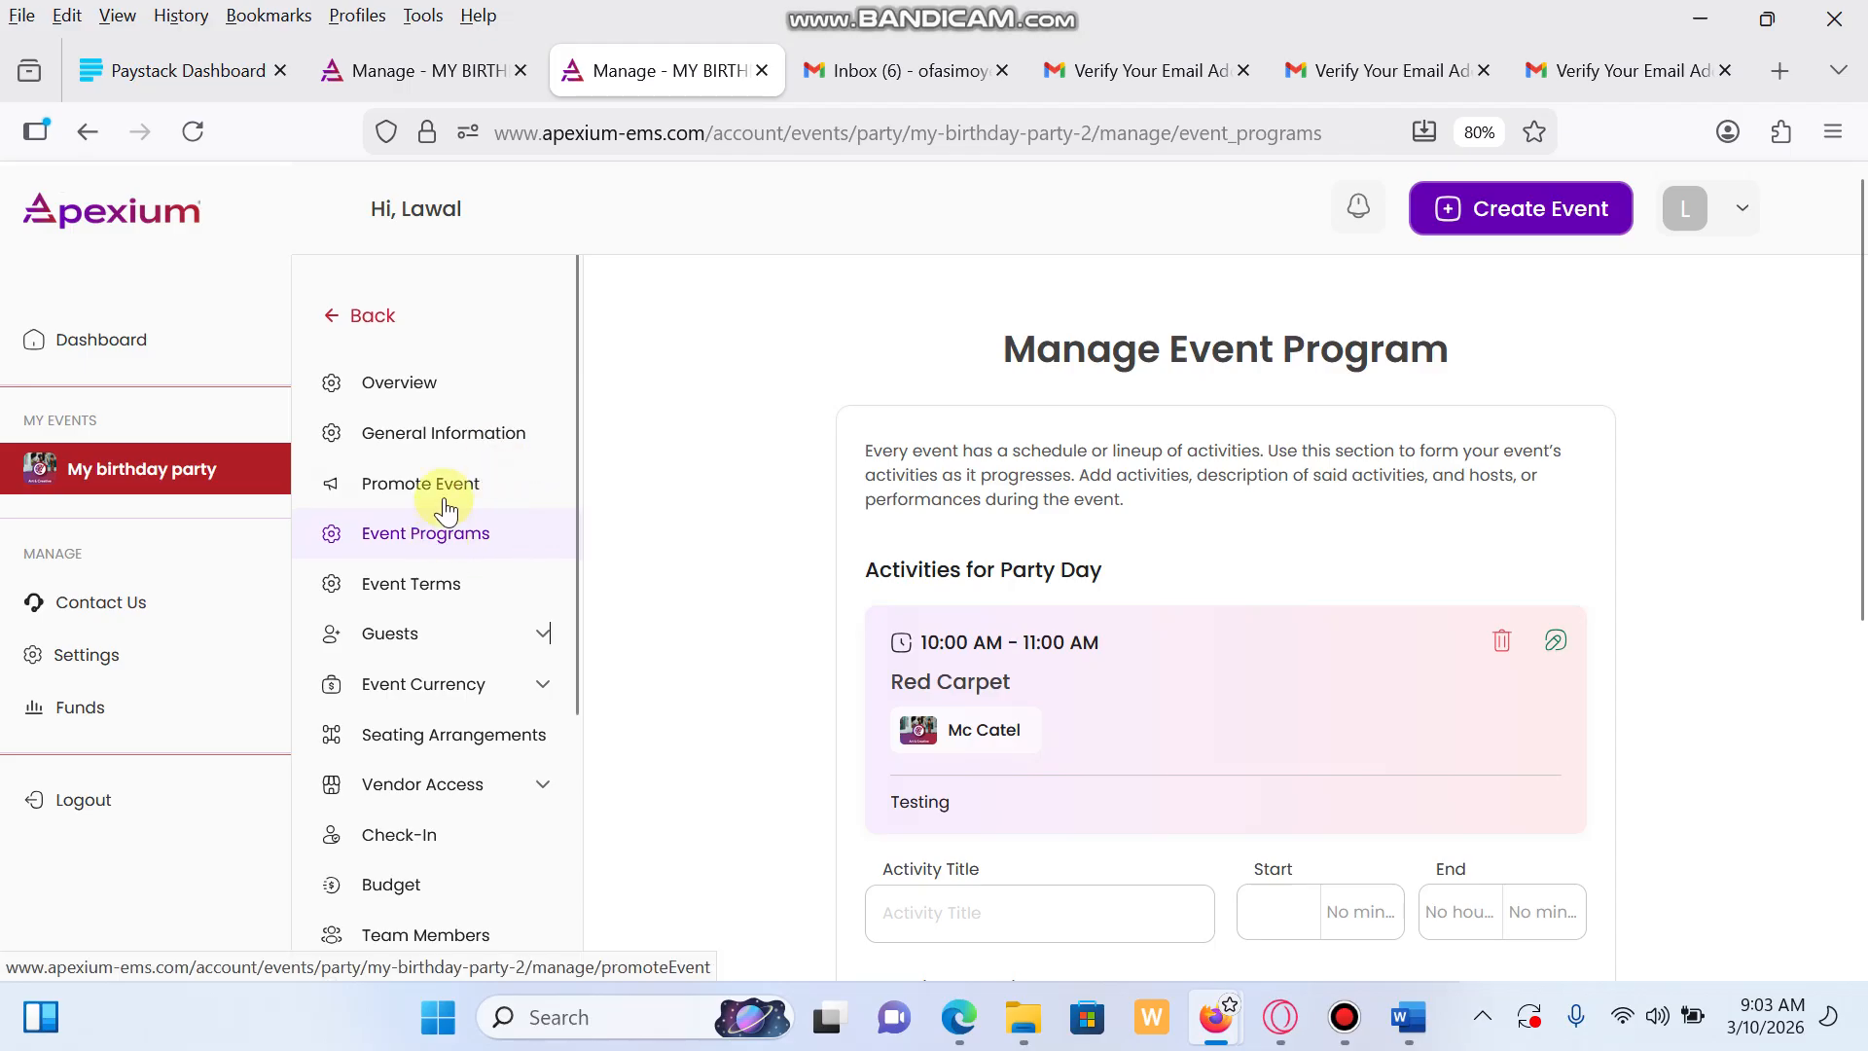
scroll(743, 613, down, 1)
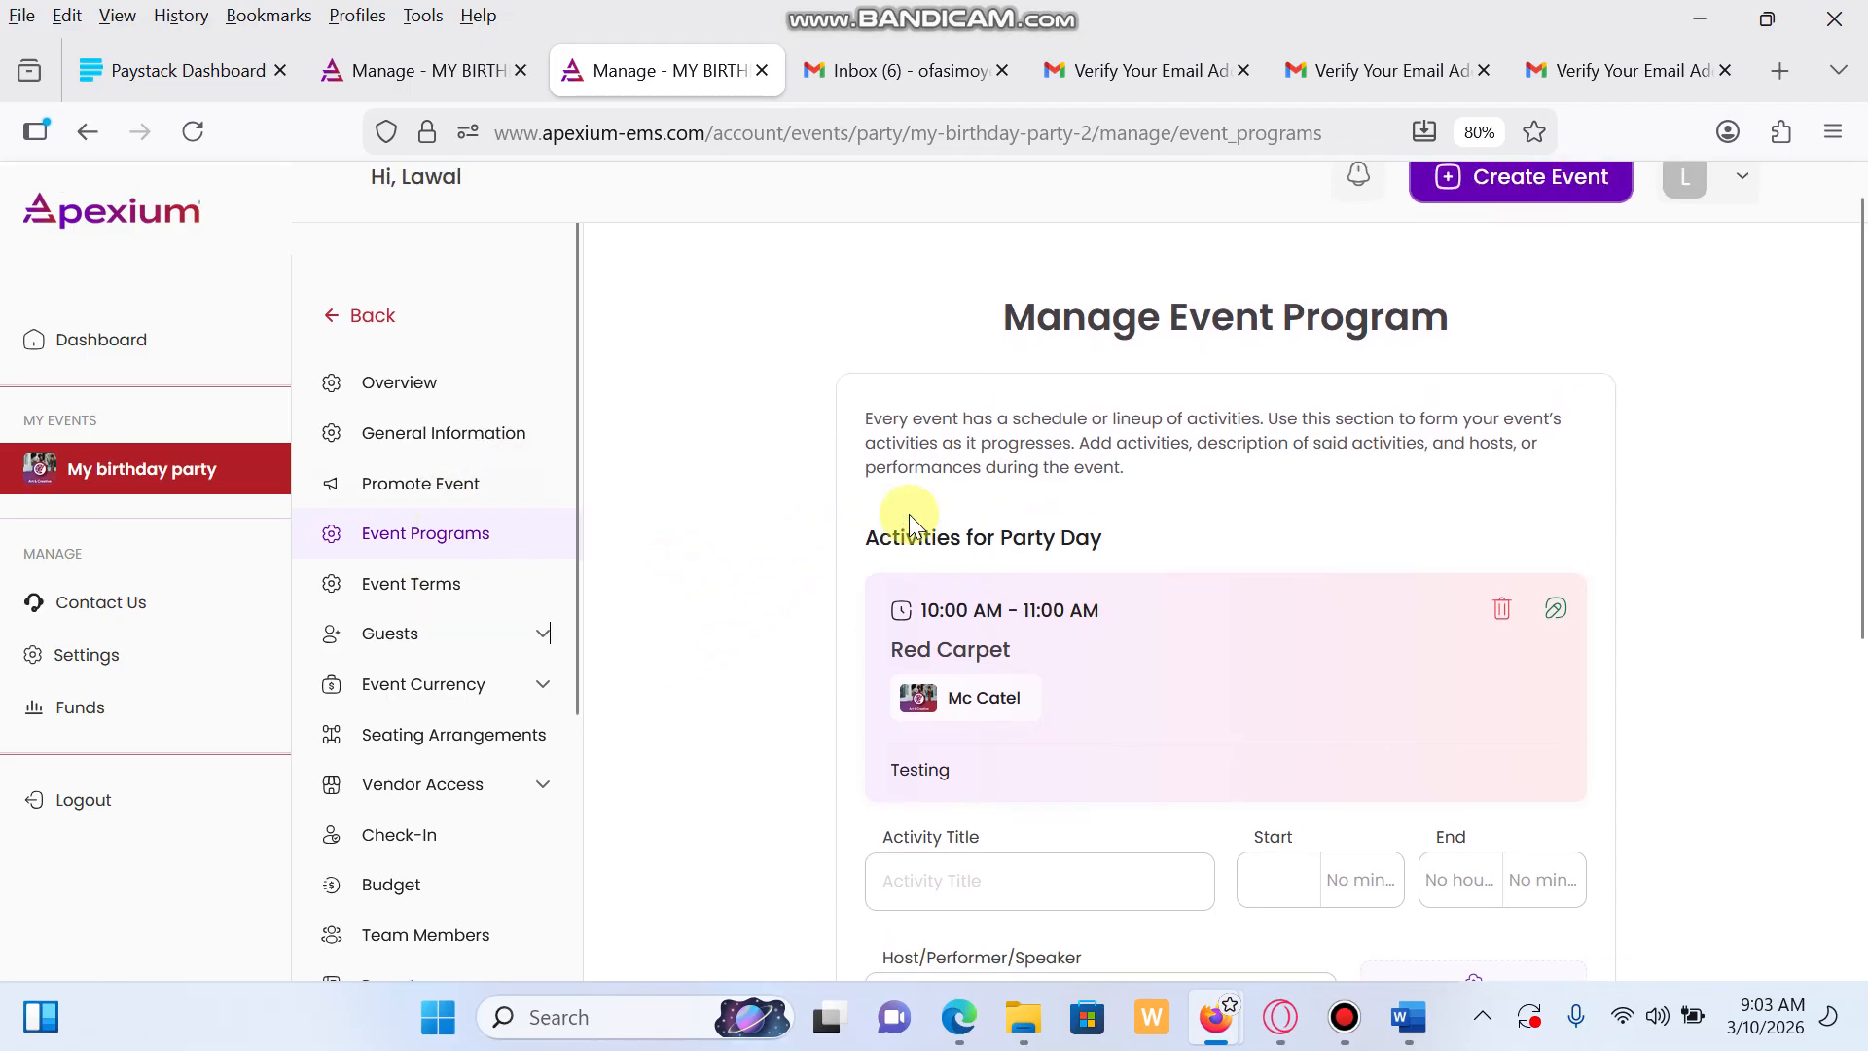
scroll(915, 515, up, 1)
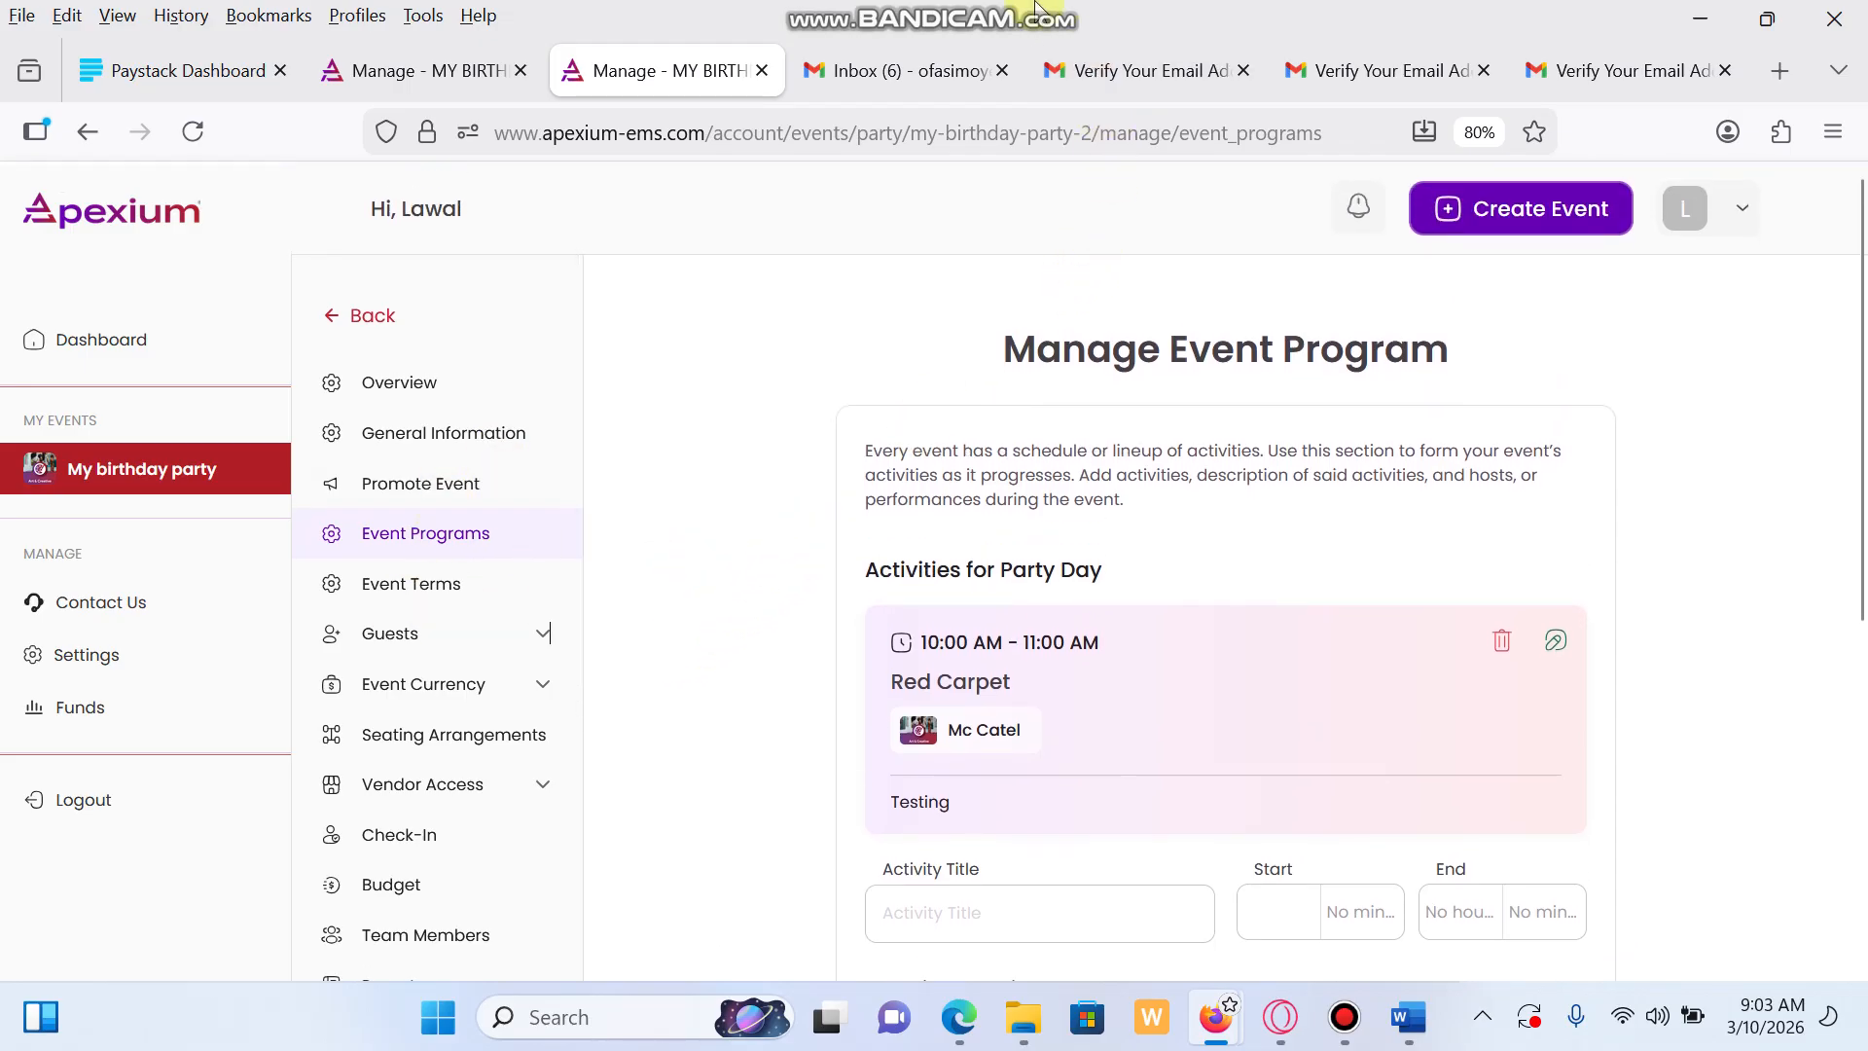